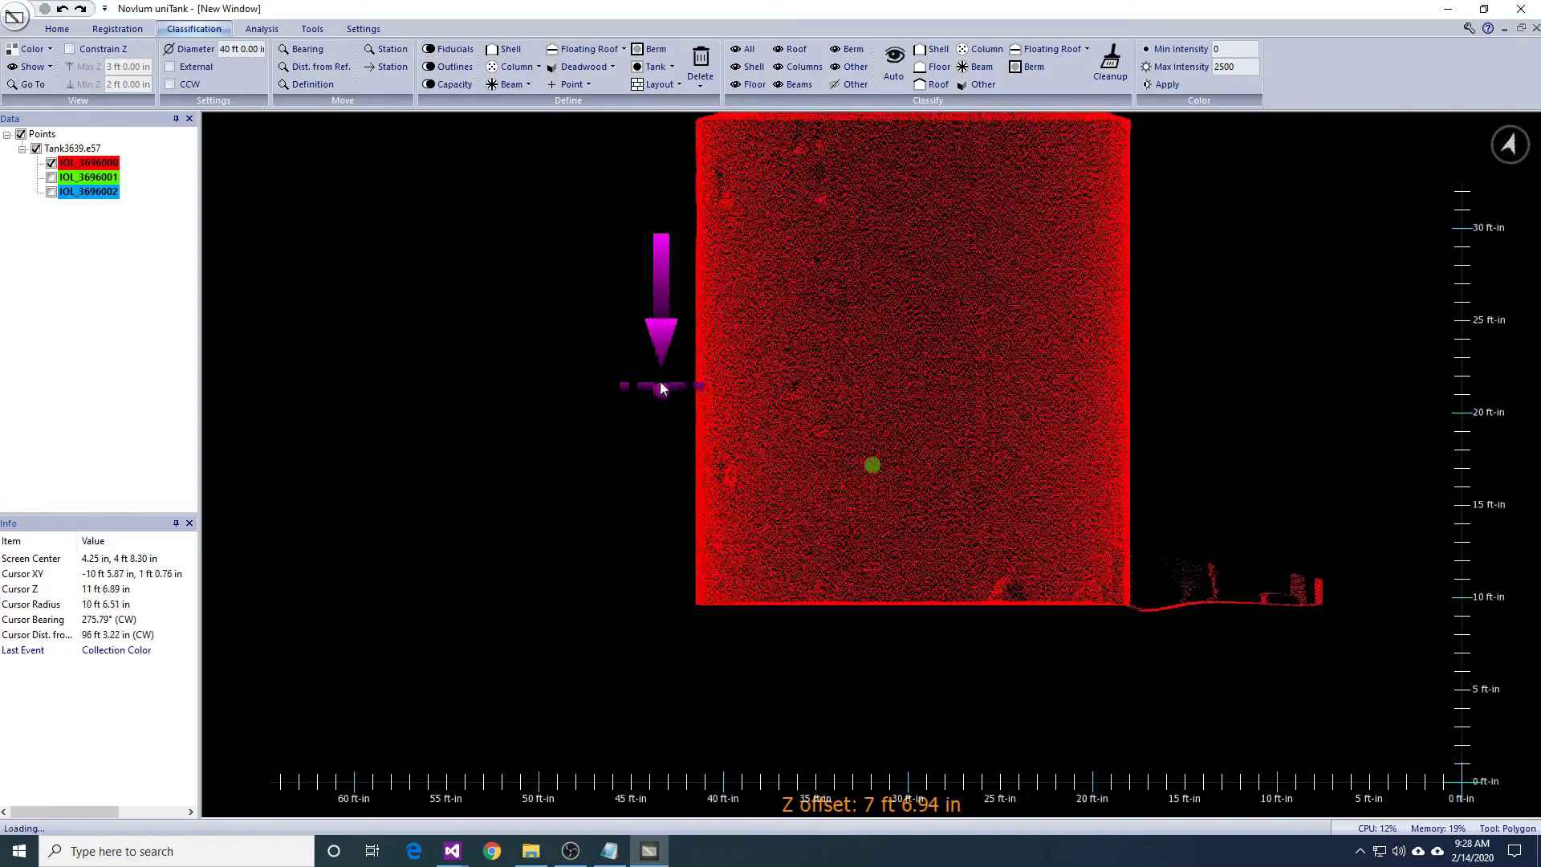
# From a top view, draw a circle about 23 ft 5 in in diameter around the tank shell of the first scan layer.
pyautogui.moveTo(877, 591); pyautogui.dragTo(825, 581, button='middle')
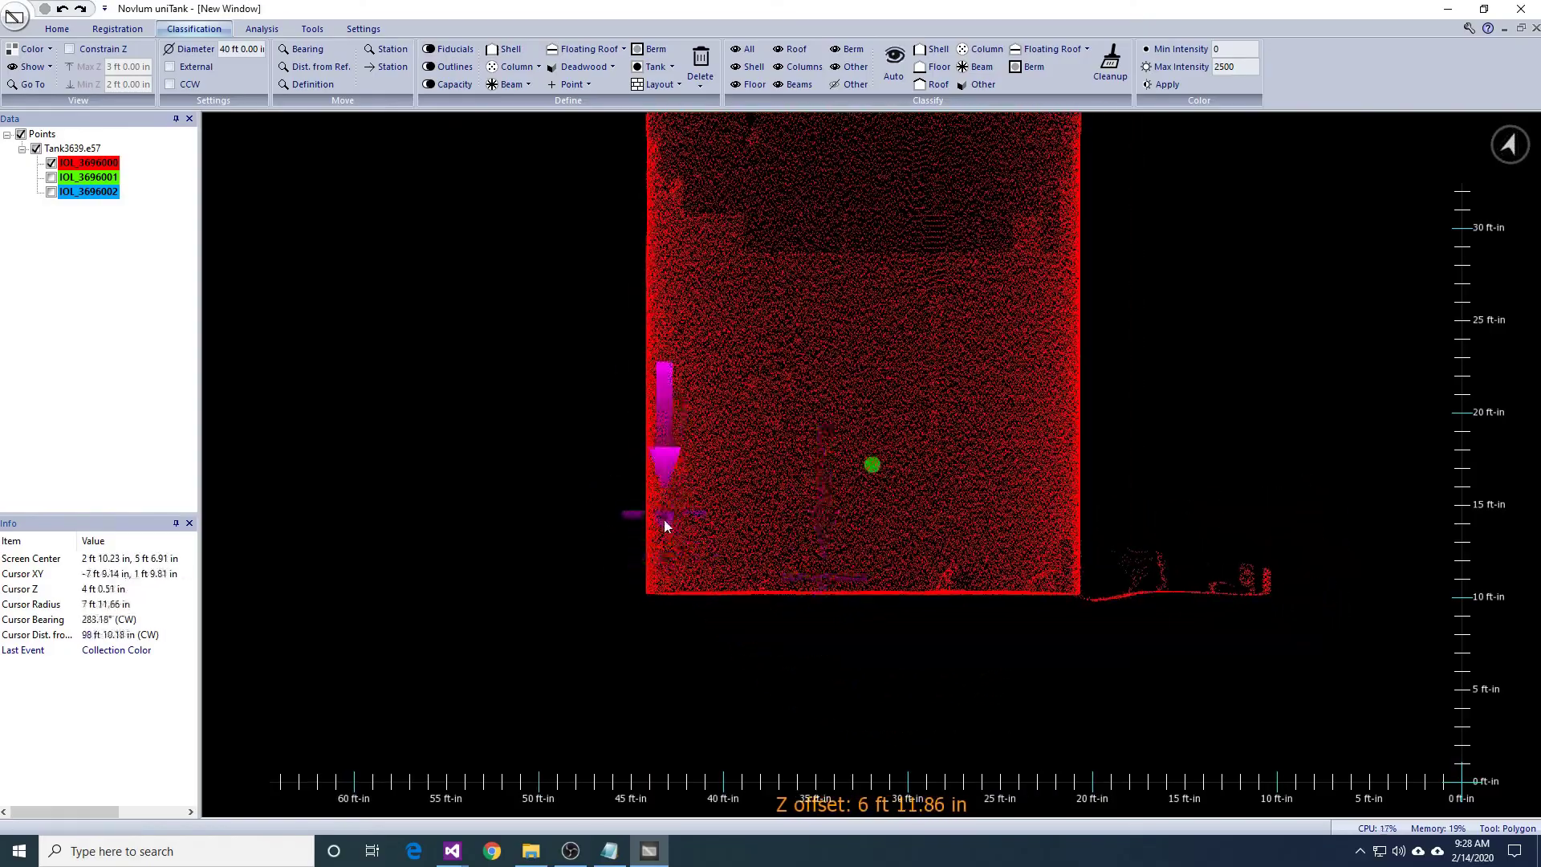
pyautogui.press('t')
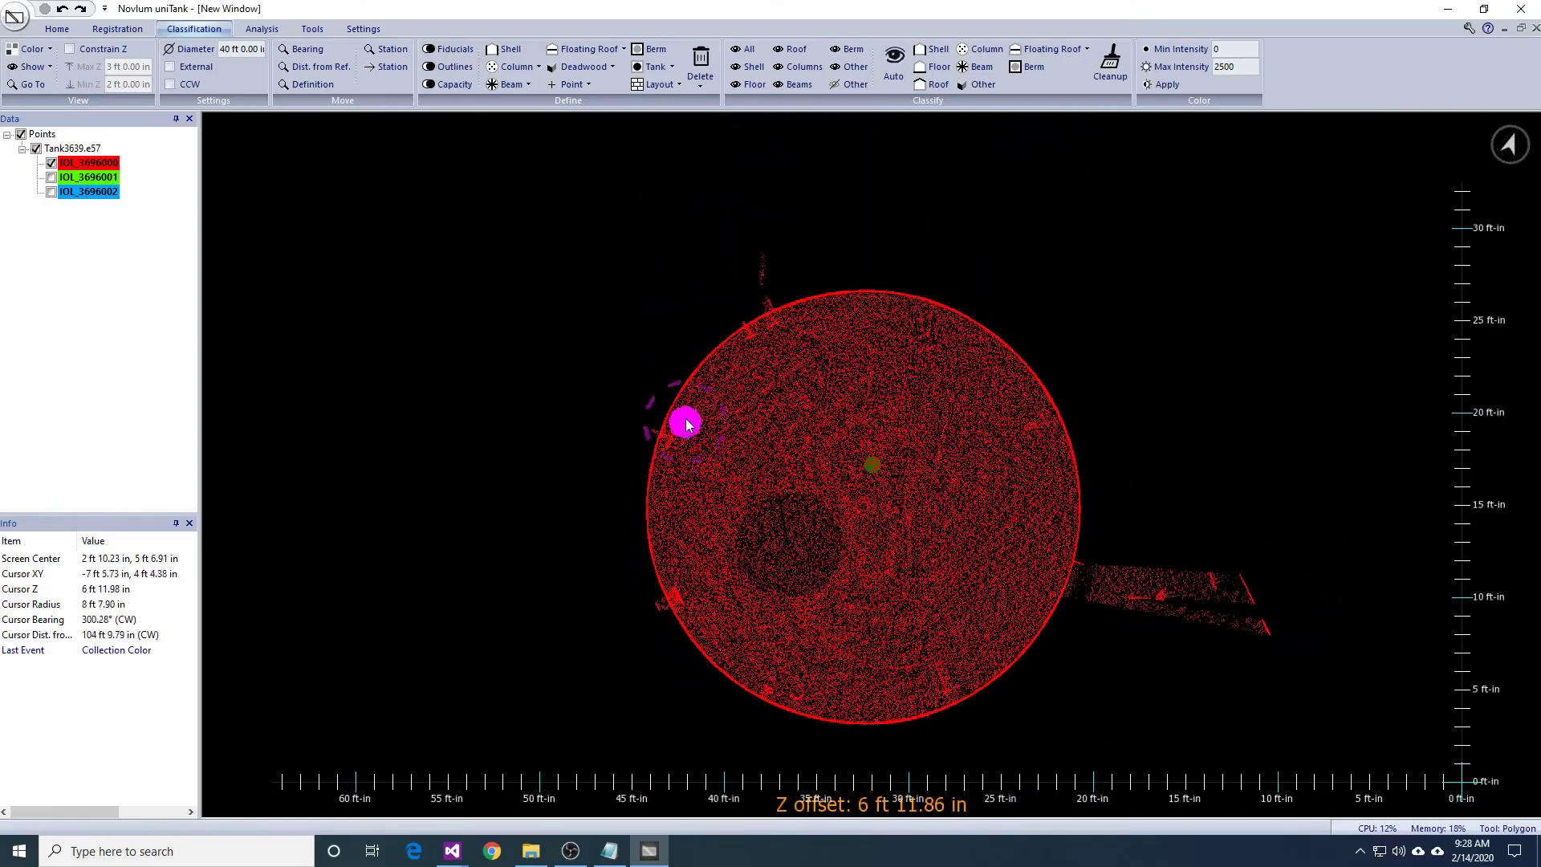
pyautogui.press('c')
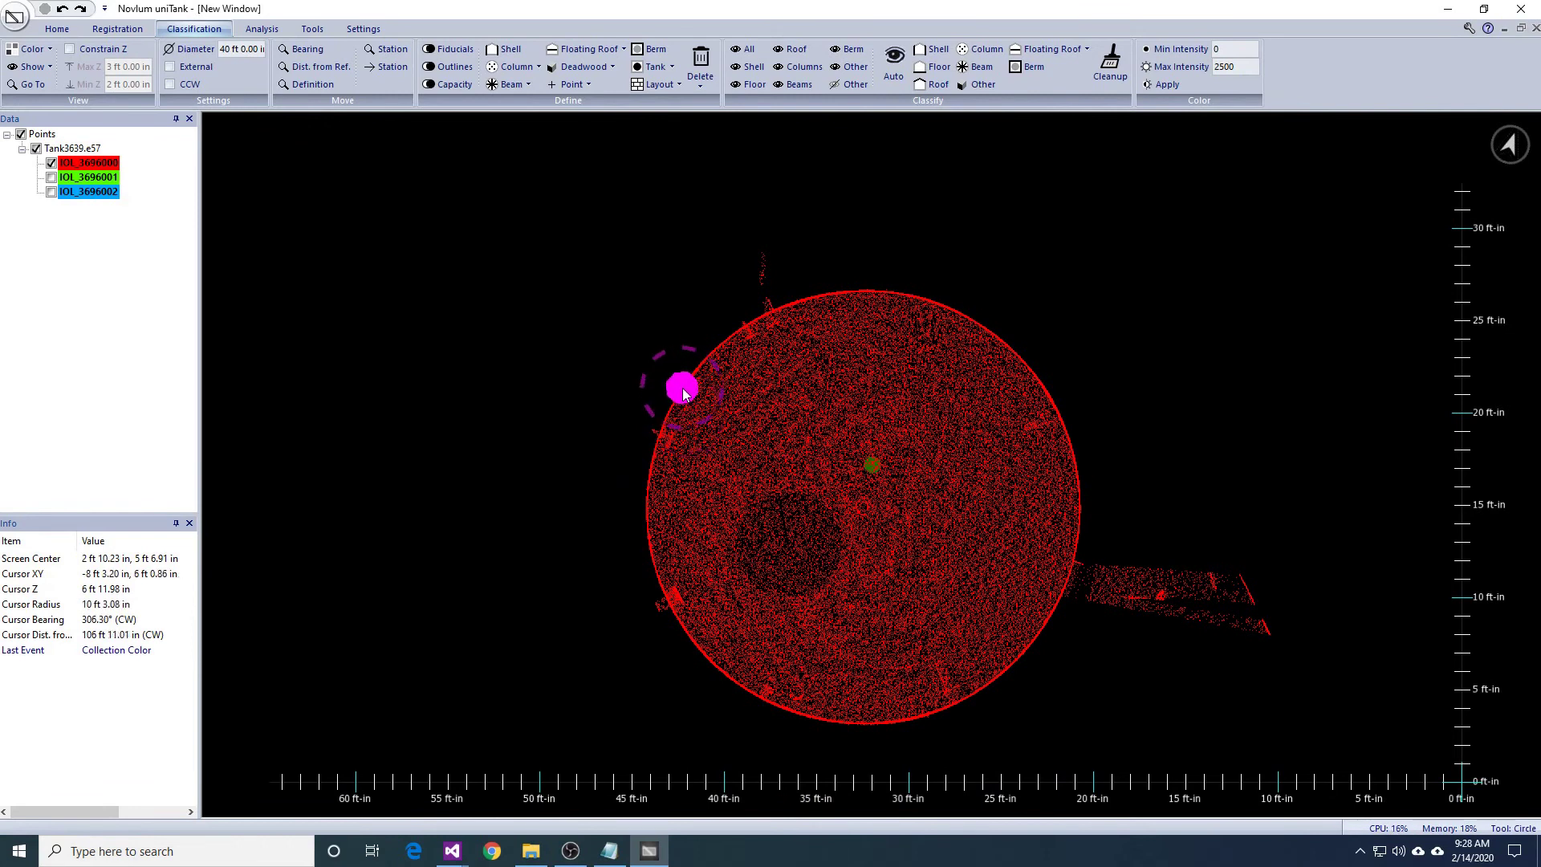
pyautogui.click(683, 390)
pyautogui.click(1043, 640)
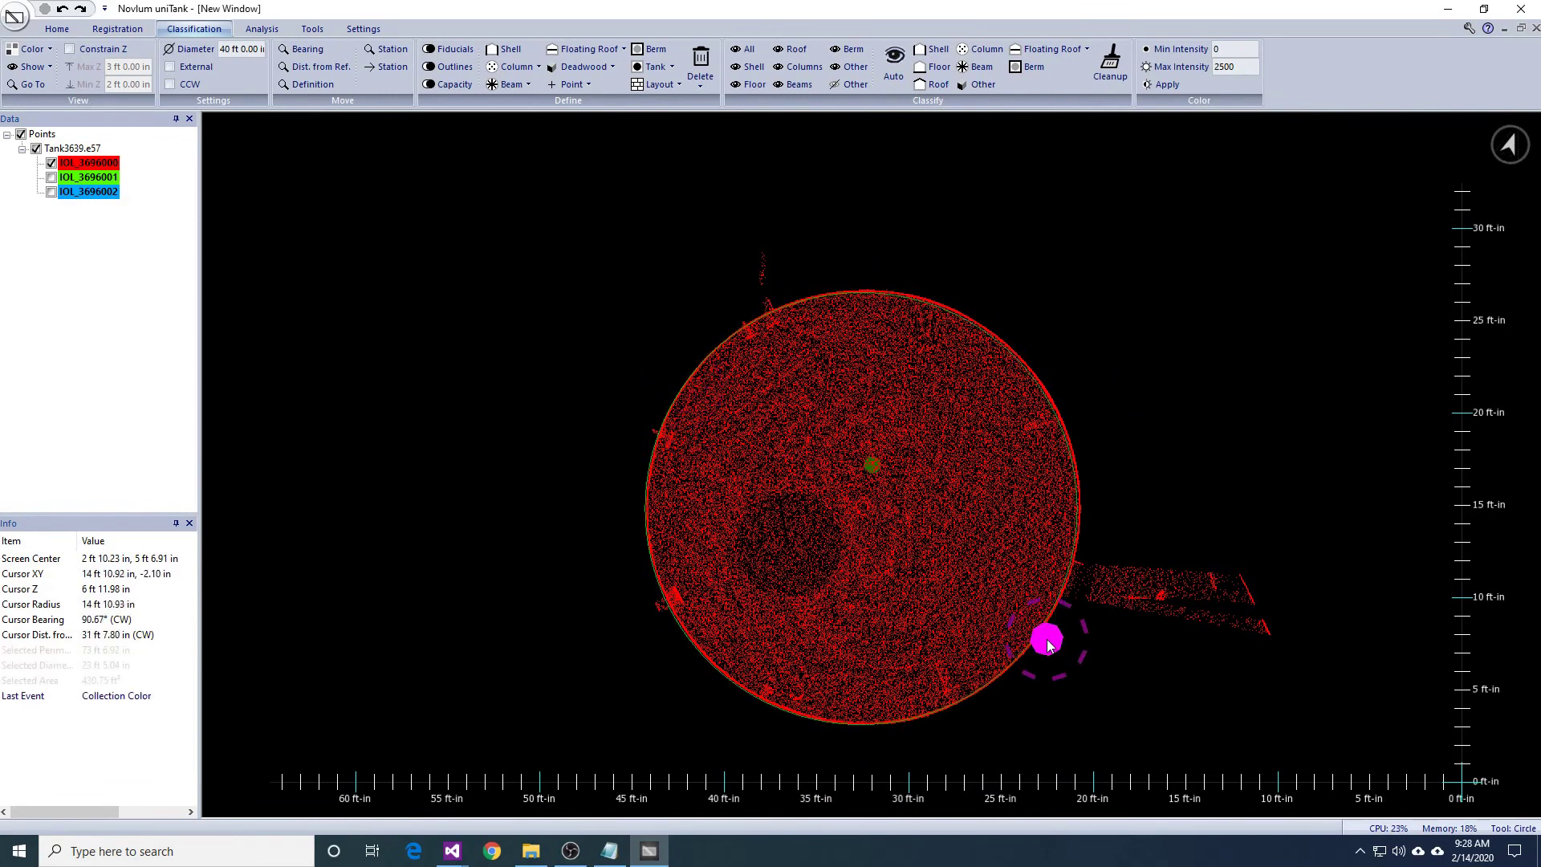
# Find the best-fit circle near the drawn circle, and set the tank diameter to 23 ft 6.00 in.
pyautogui.click(135, 32)
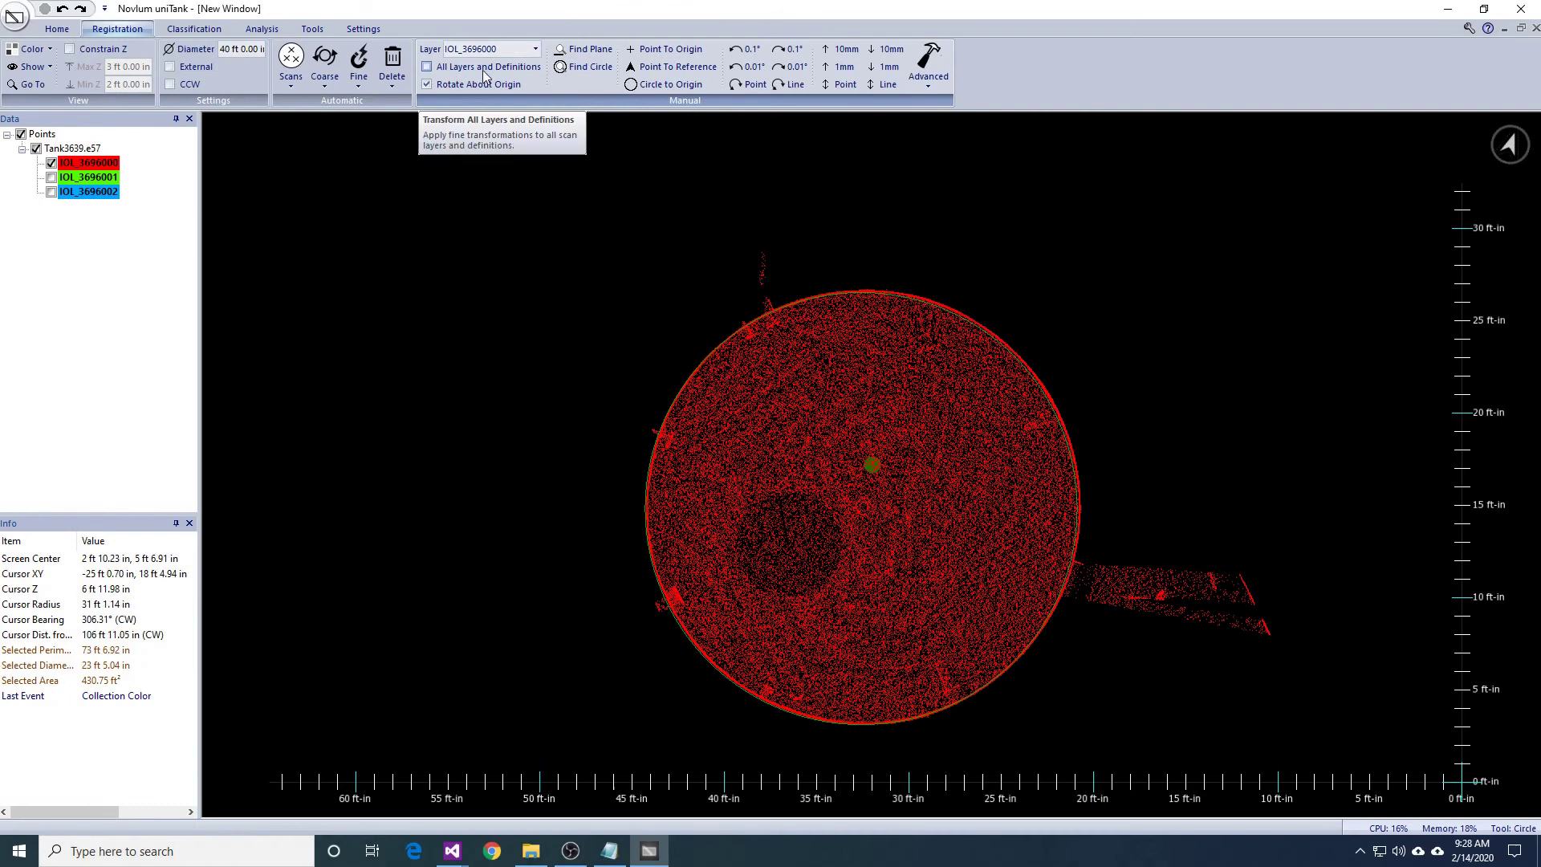
pyautogui.click(572, 72)
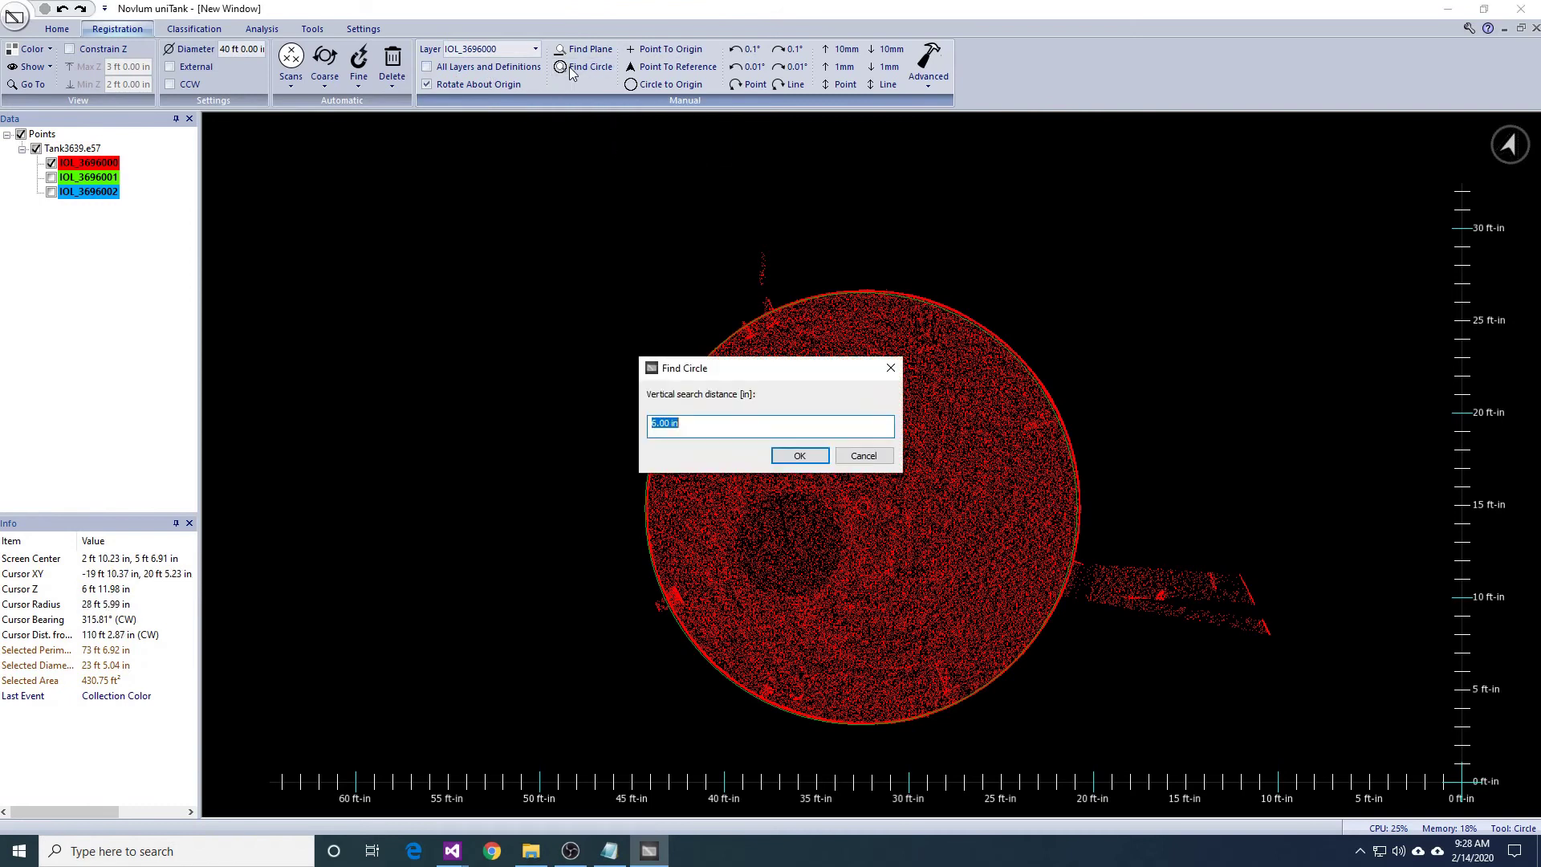
pyautogui.moveTo(831, 599); pyautogui.dragTo(821, 391, button='middle')
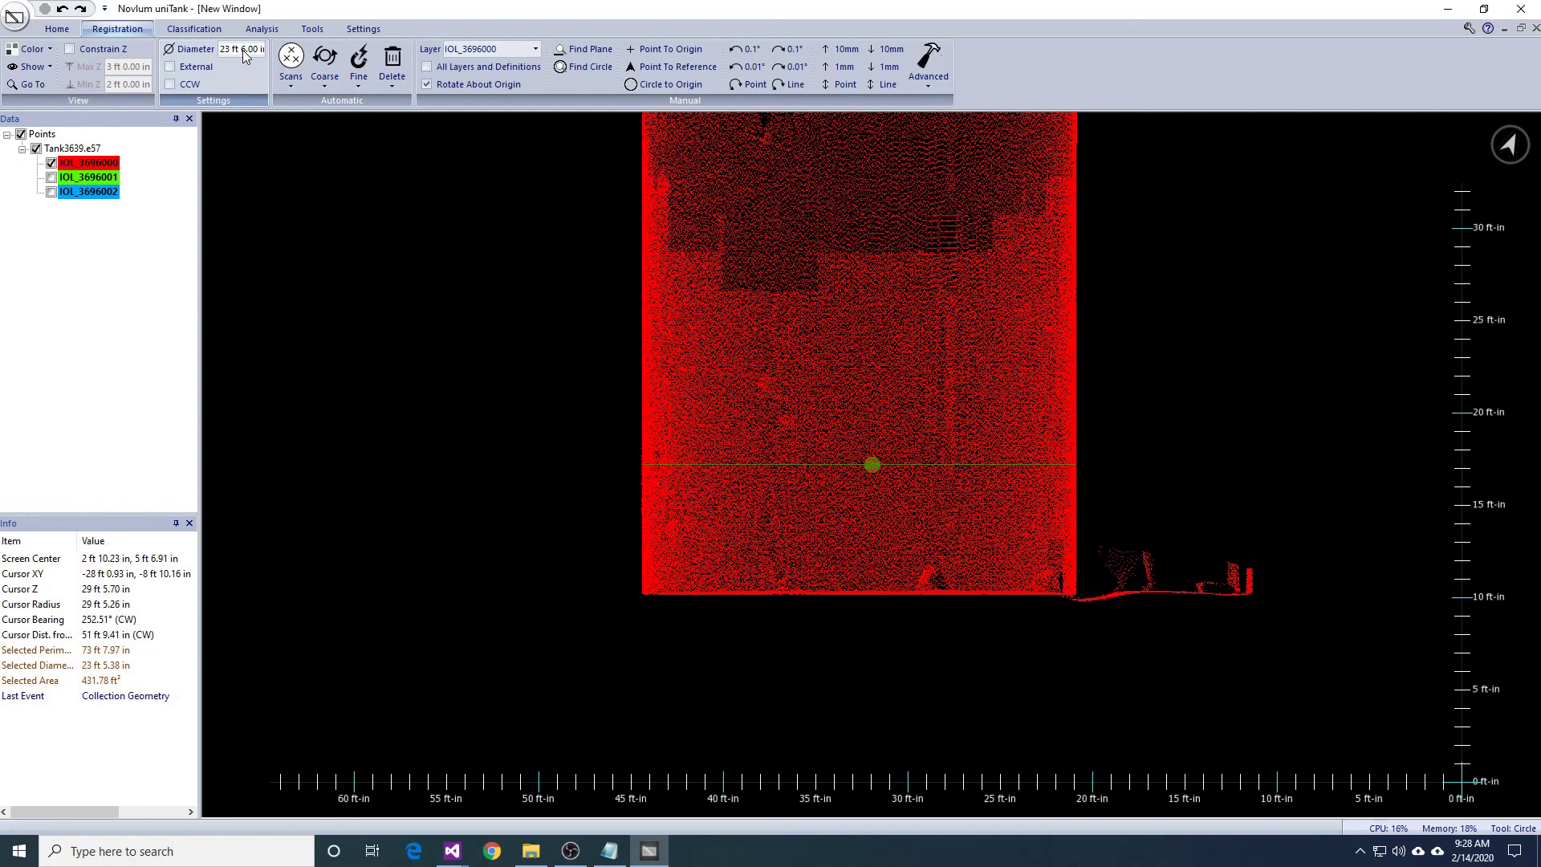
# Auto-register all three scan layers as a single tank with a shell diameter of 23 ft 6.00 in, leaving external shell scanning off.
pyautogui.click(325, 83)
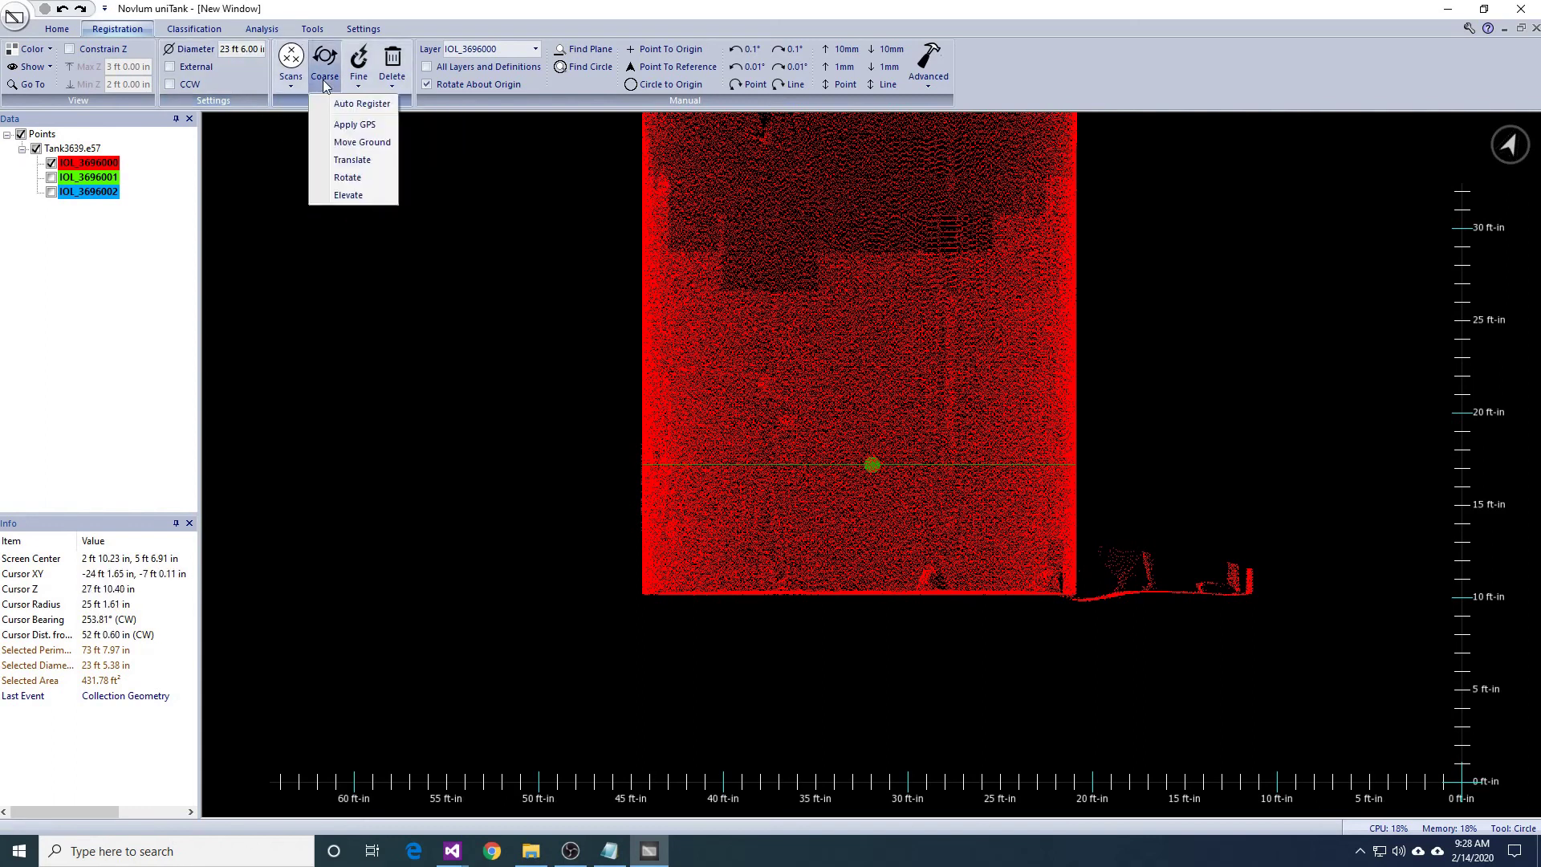
pyautogui.click(353, 104)
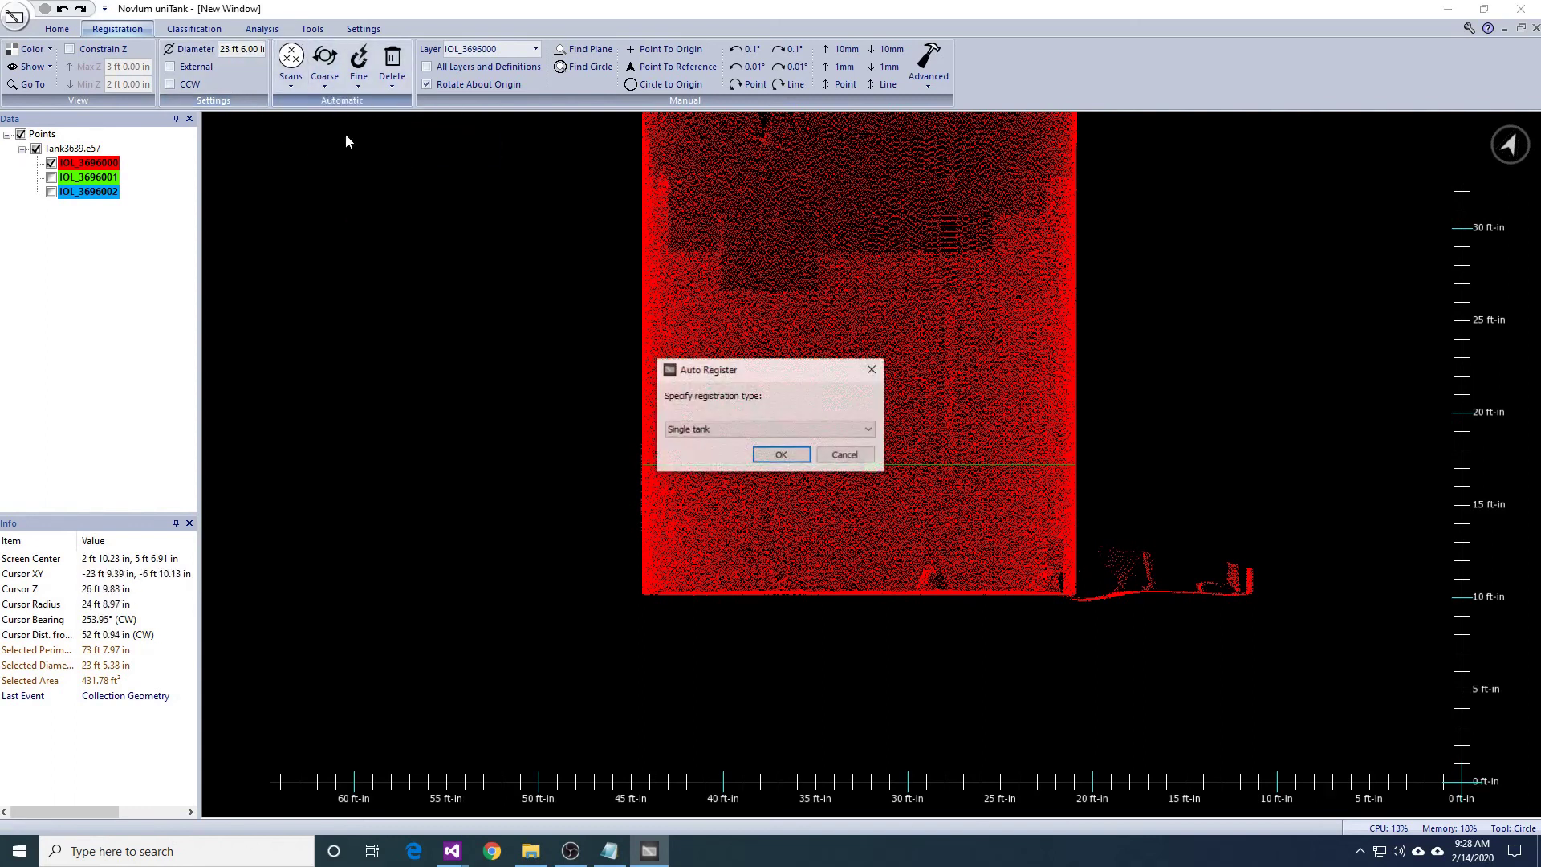
pyautogui.click(781, 455)
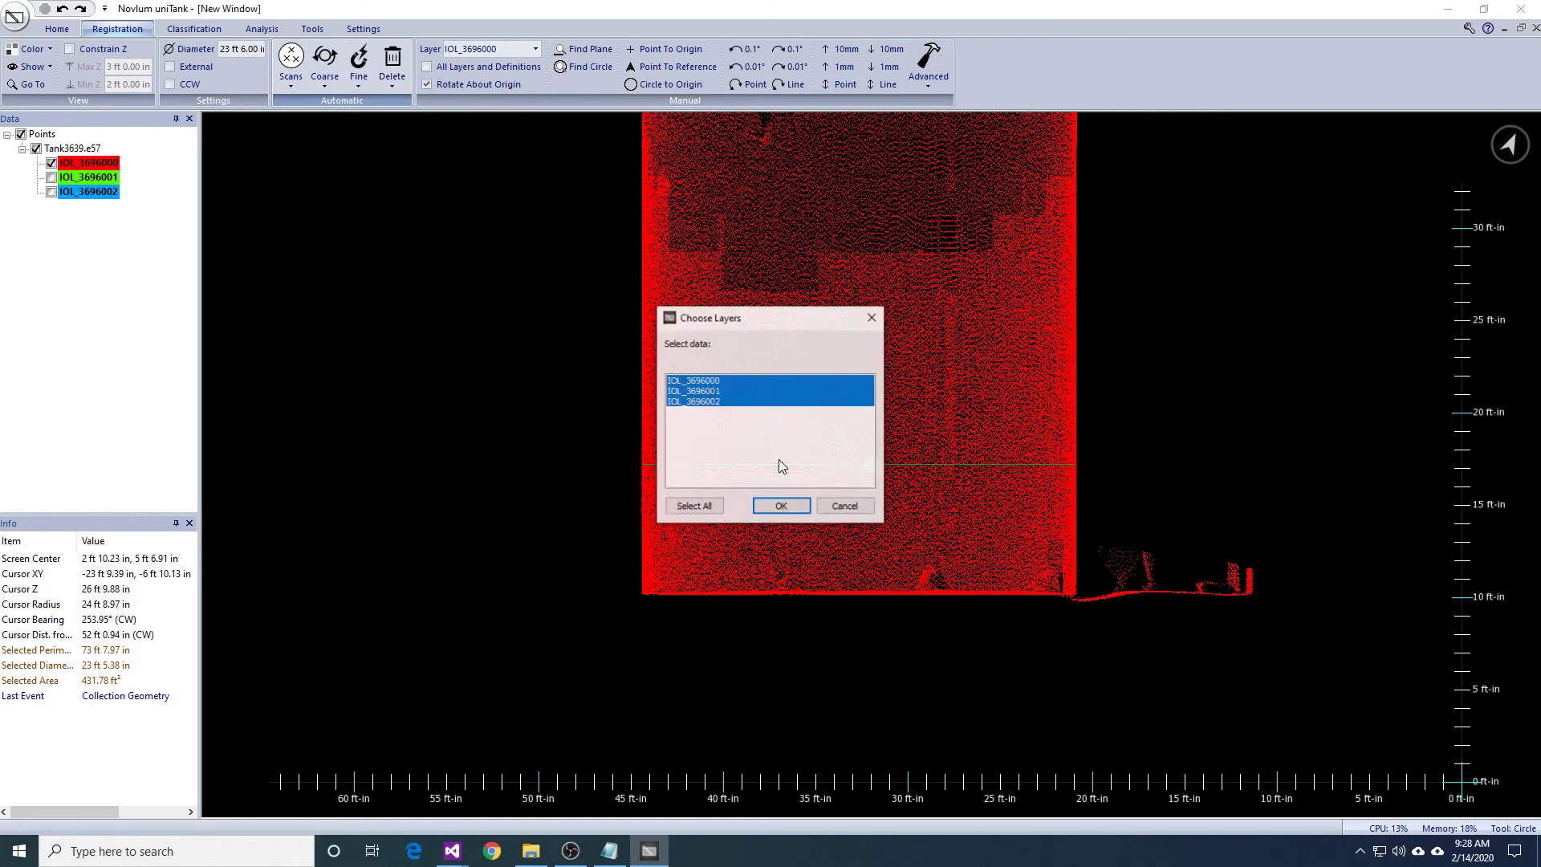
pyautogui.click(788, 502)
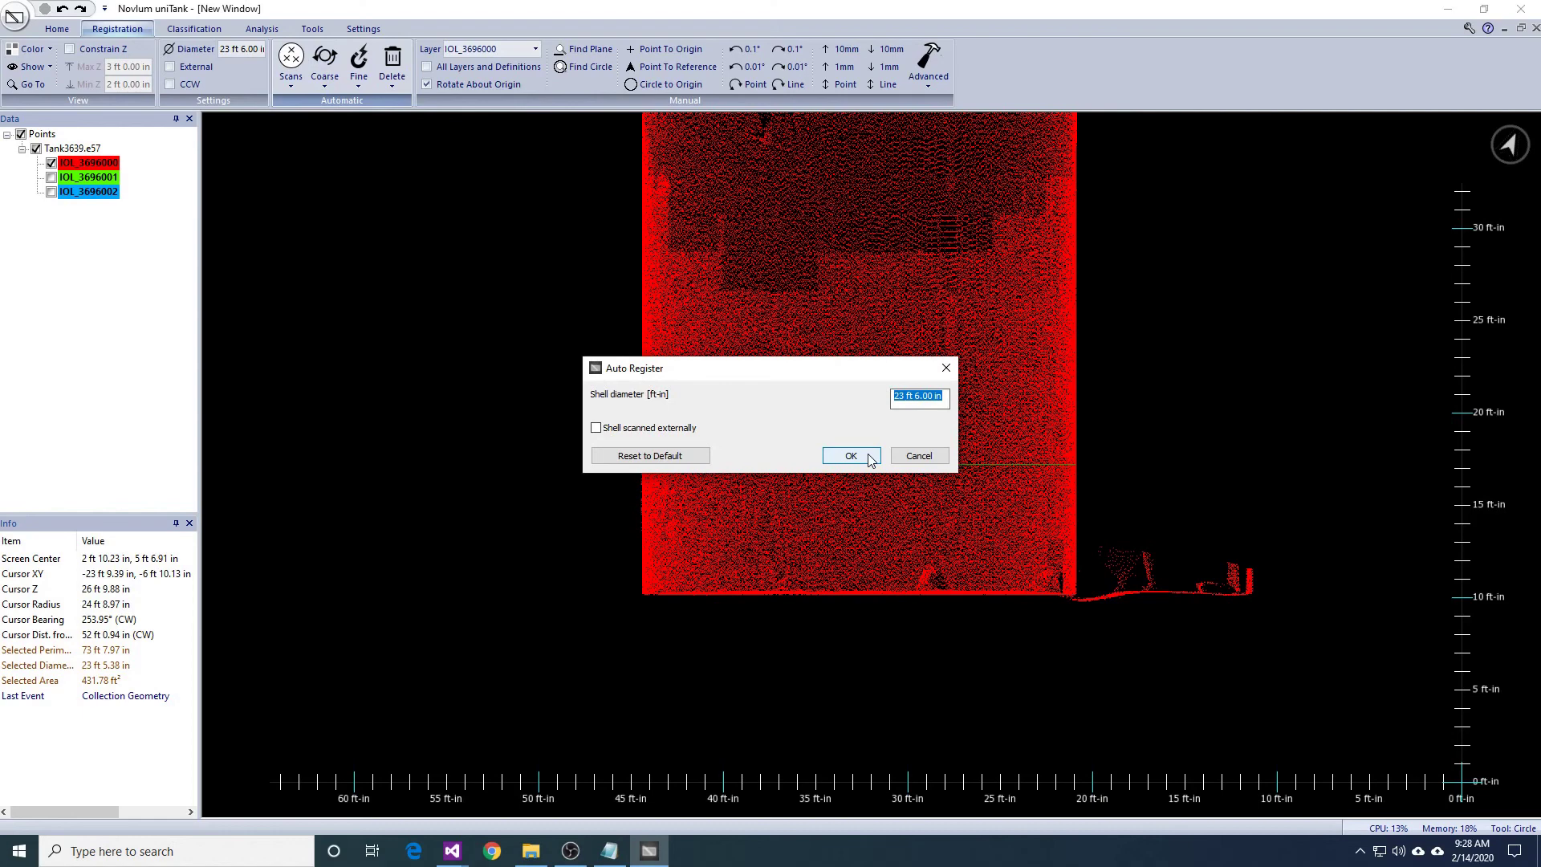
pyautogui.click(869, 456)
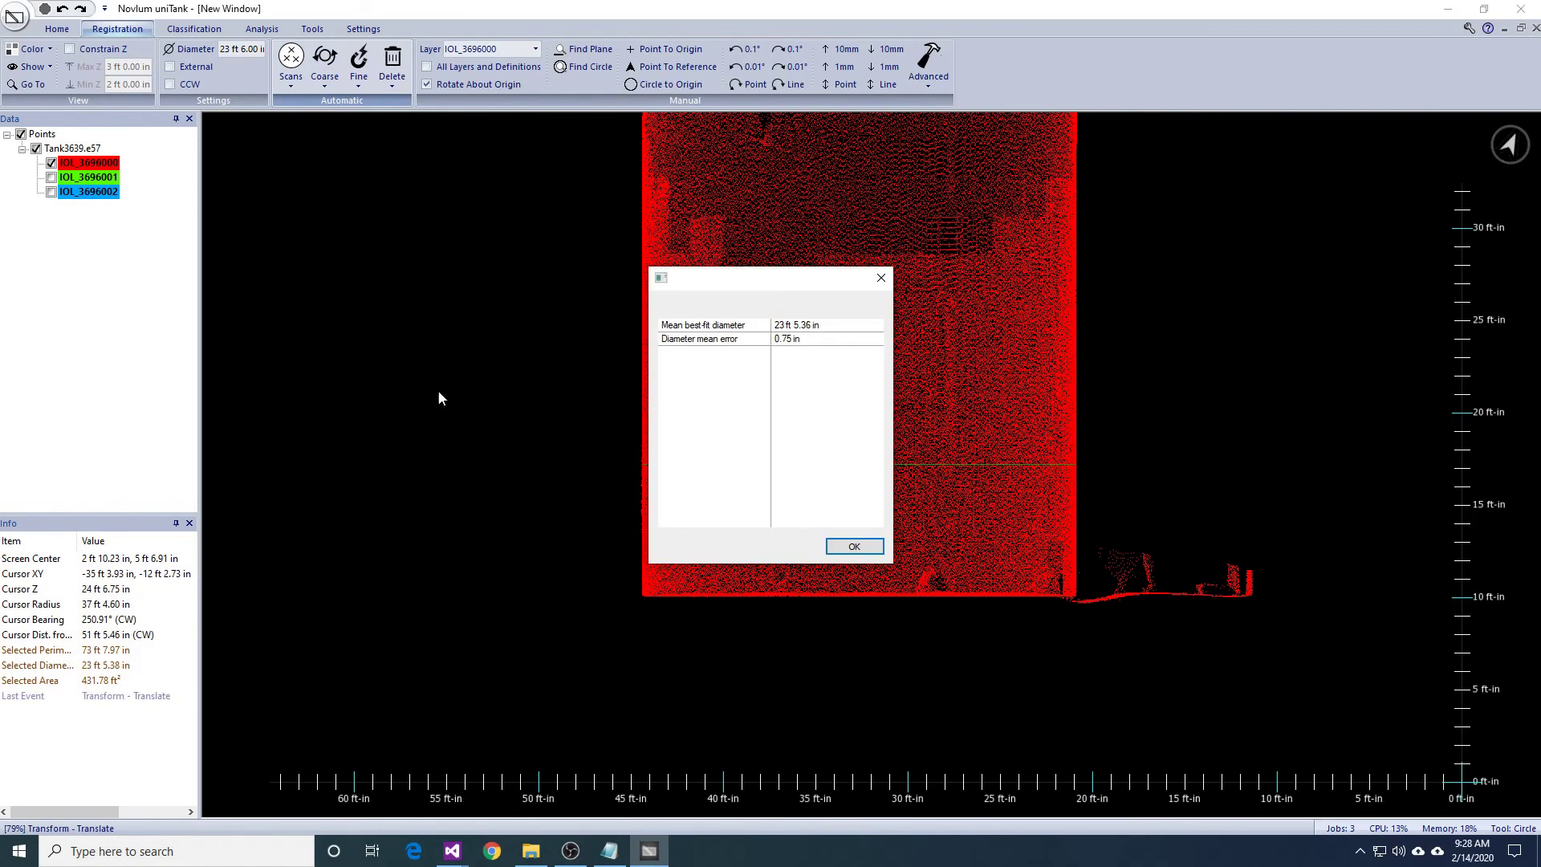
# Show all three scan layers of Tank3639.e57 together and view them from above.
pyautogui.rightClick(64, 144)
pyautogui.click(85, 152)
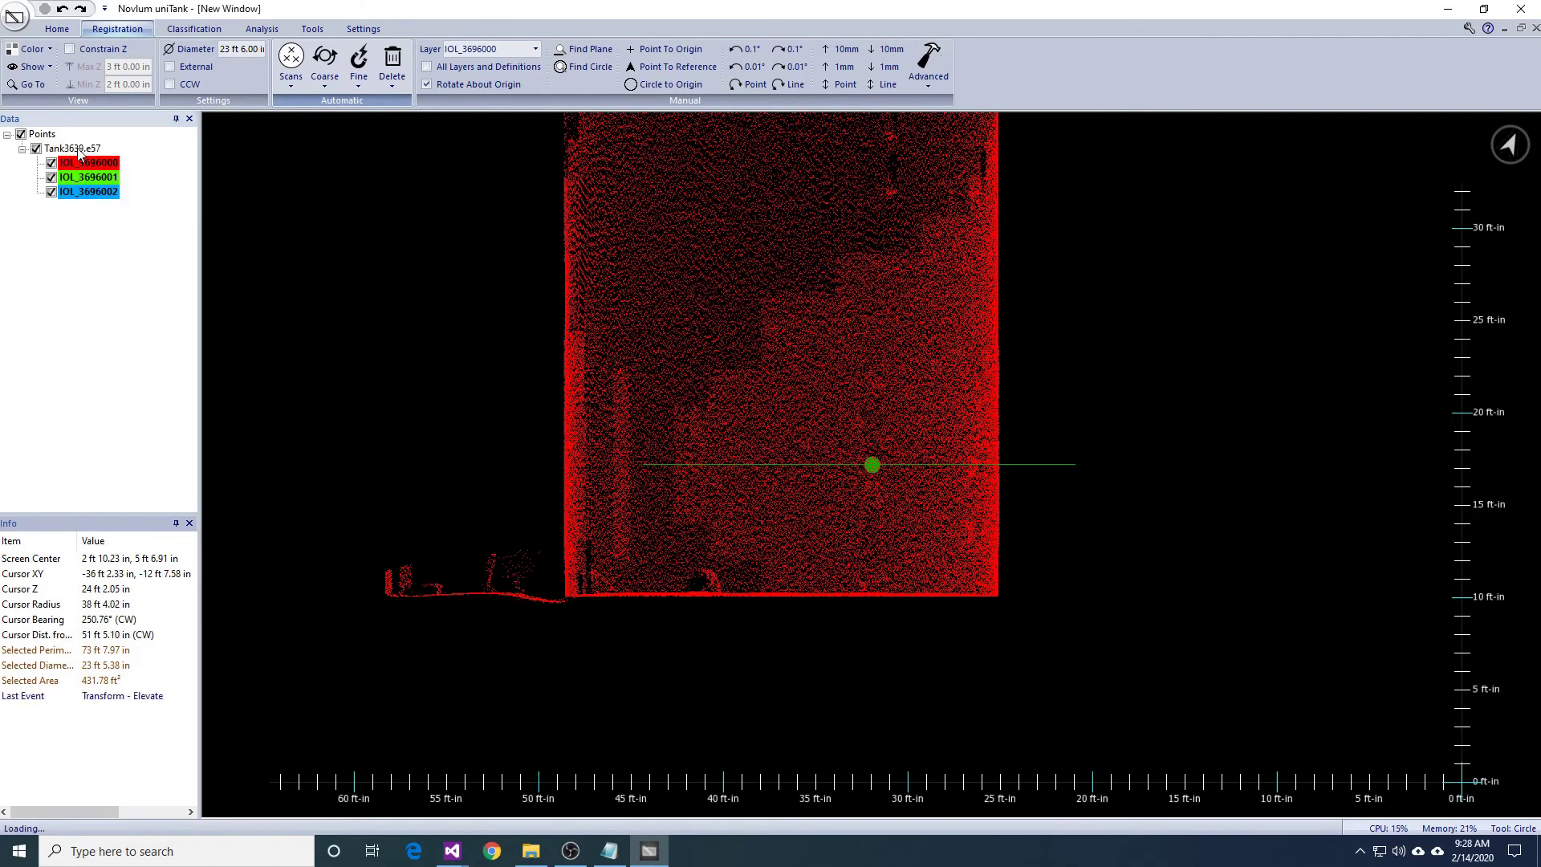
pyautogui.moveTo(603, 391); pyautogui.dragTo(732, 449, button='middle')
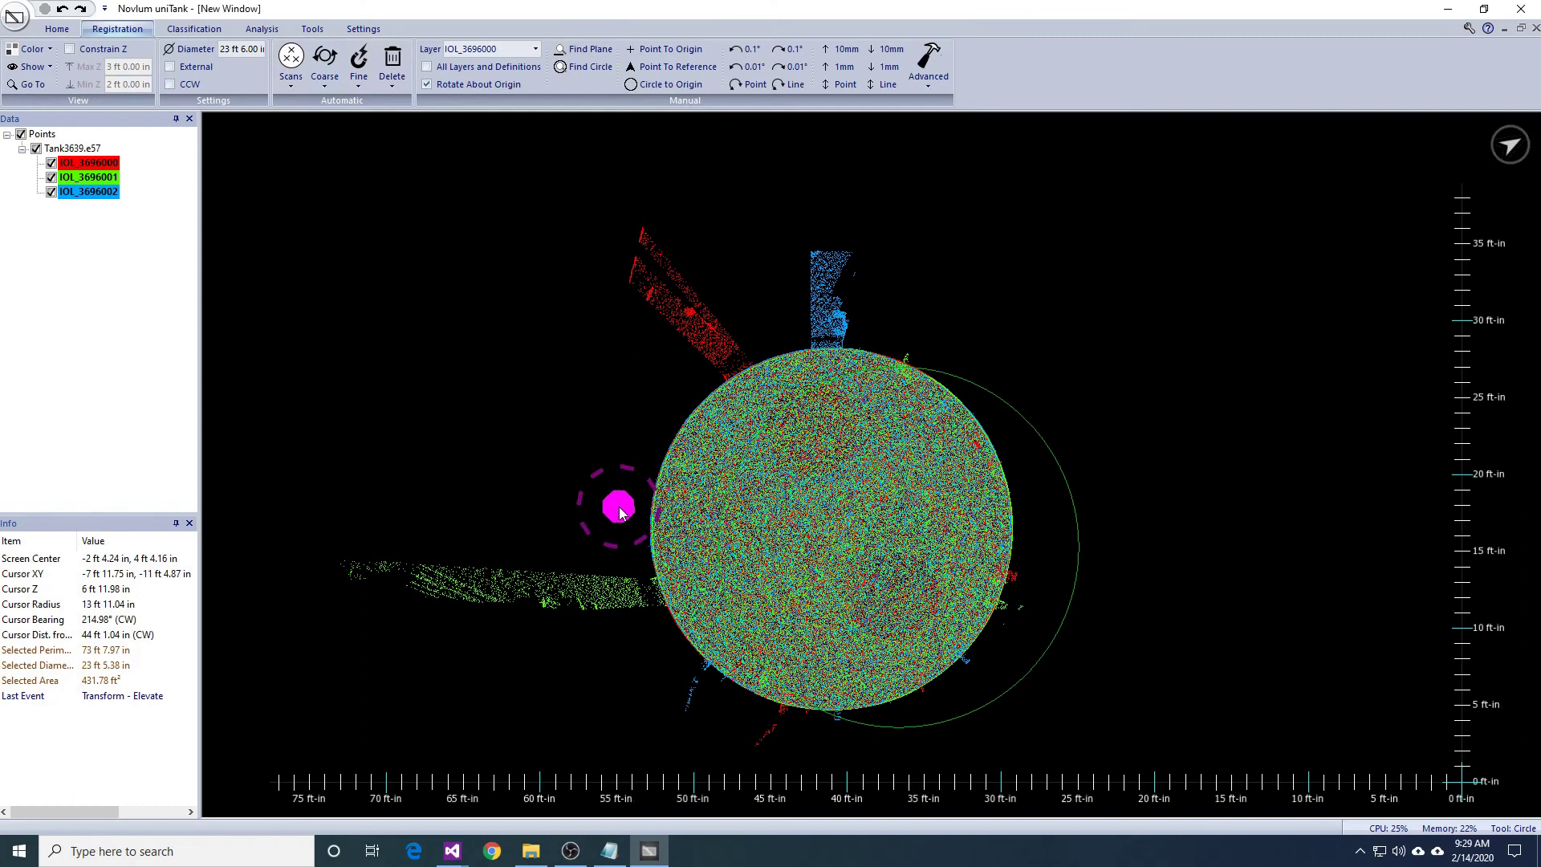
# Constrain the view to the 2 ft to 3 ft Z slice and clear the selected circle.
pyautogui.click(102, 49)
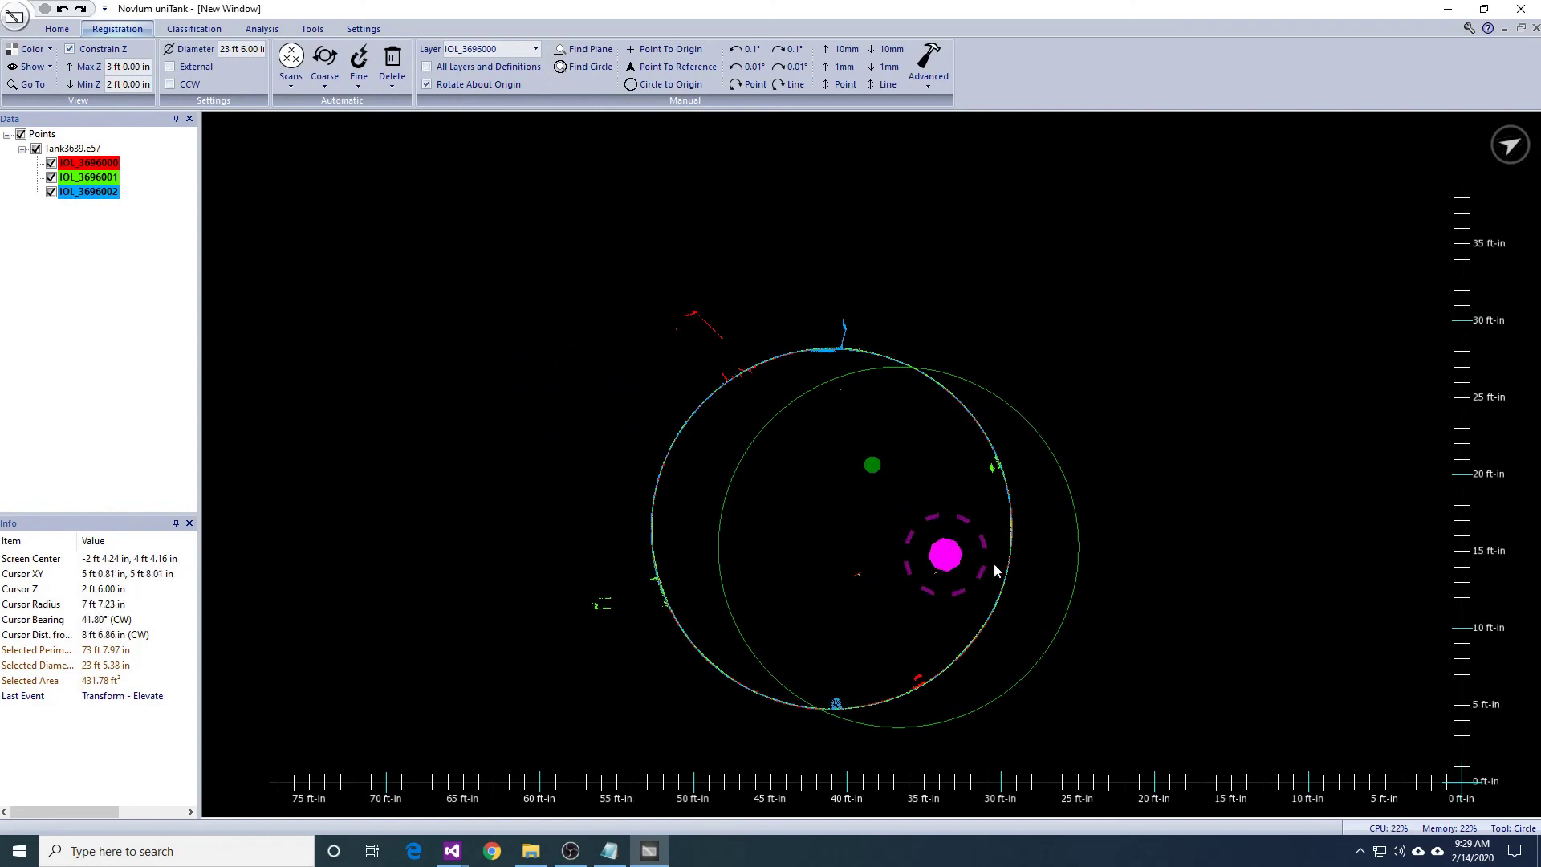
pyautogui.press('Escape')
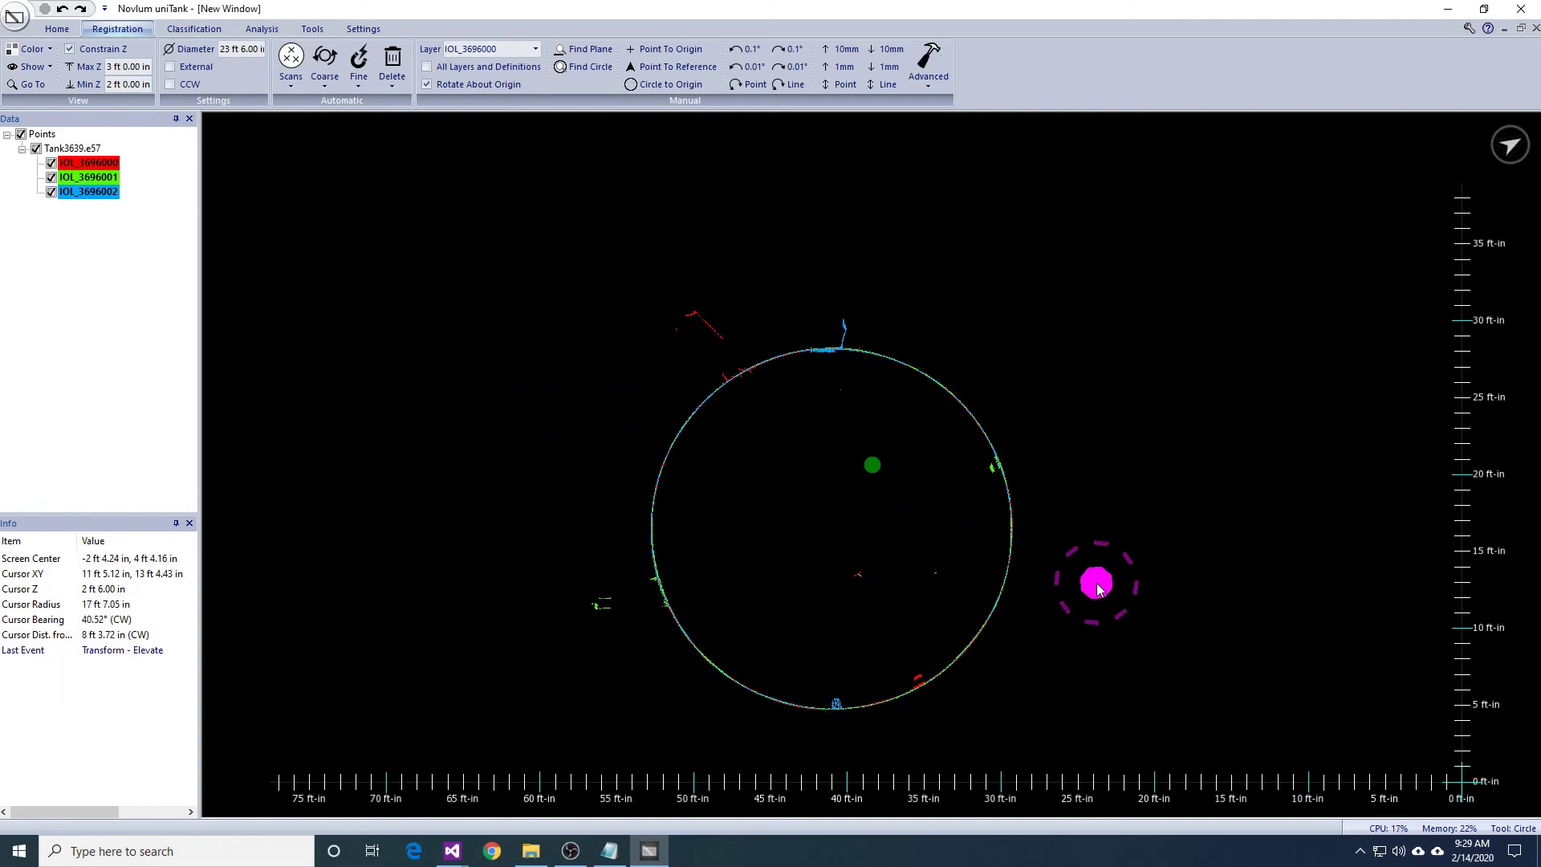
pyautogui.scroll(2, 1092, 590)
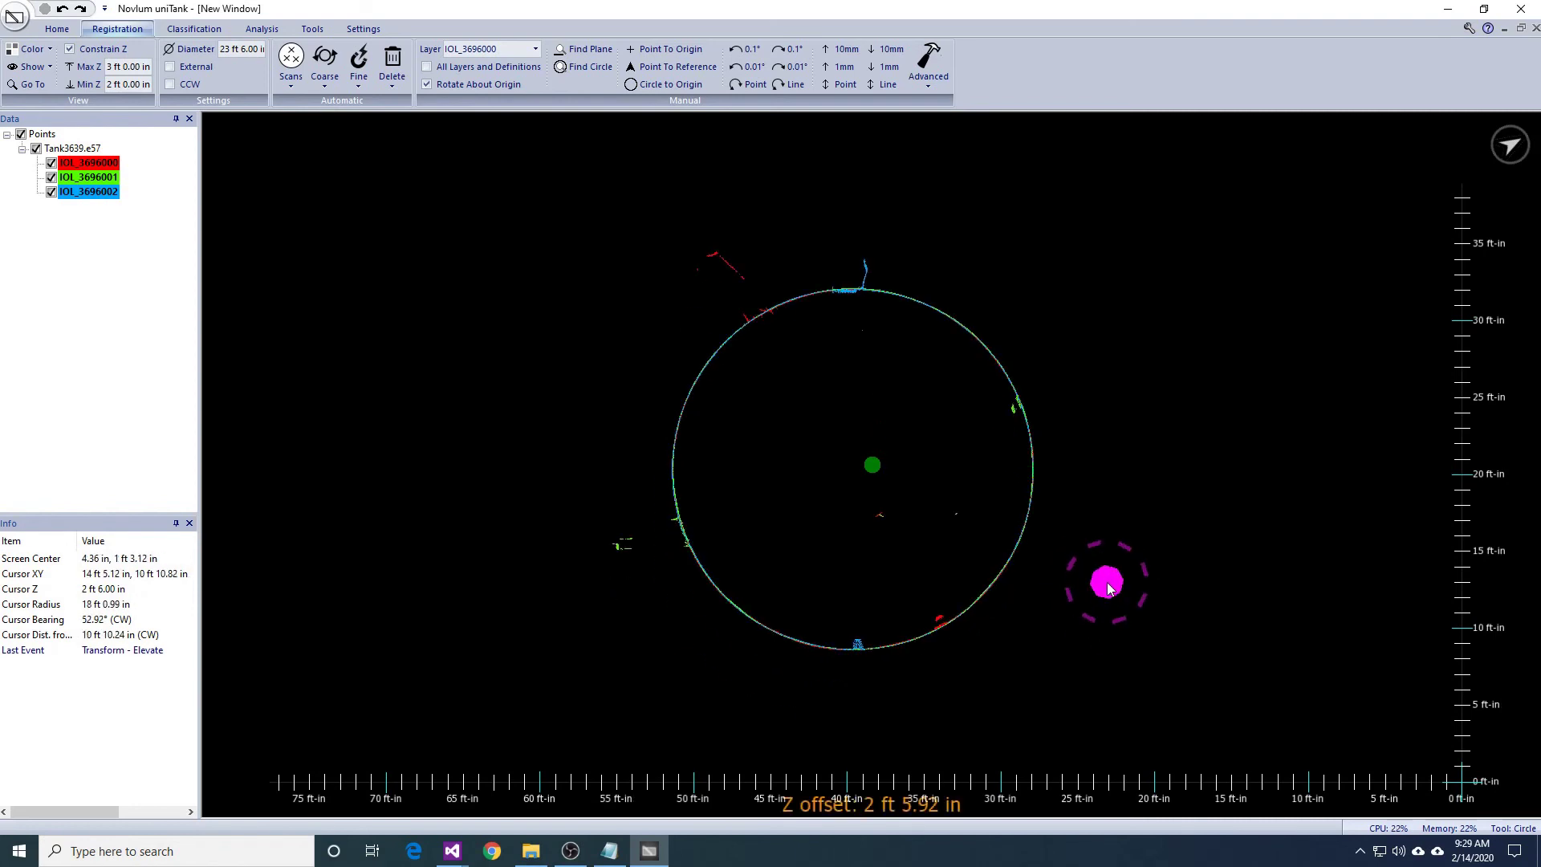
pyautogui.moveTo(1106, 590); pyautogui.dragTo(1107, 590, button='middle')
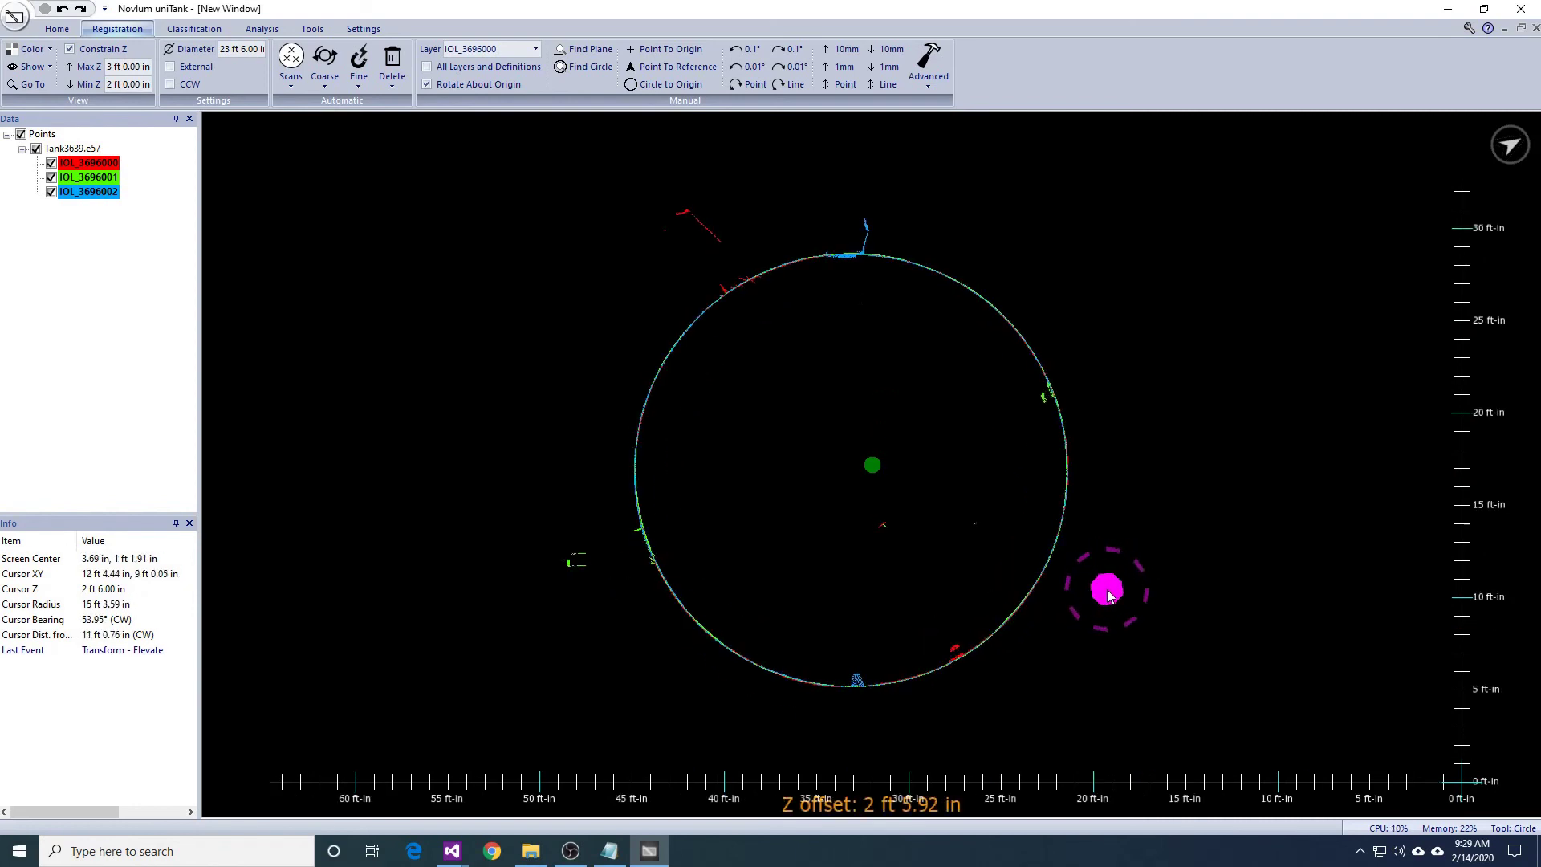
# Lower the constrained Z slice to between 1 ft and 2 ft across the tank.
pyautogui.press('pagedown')
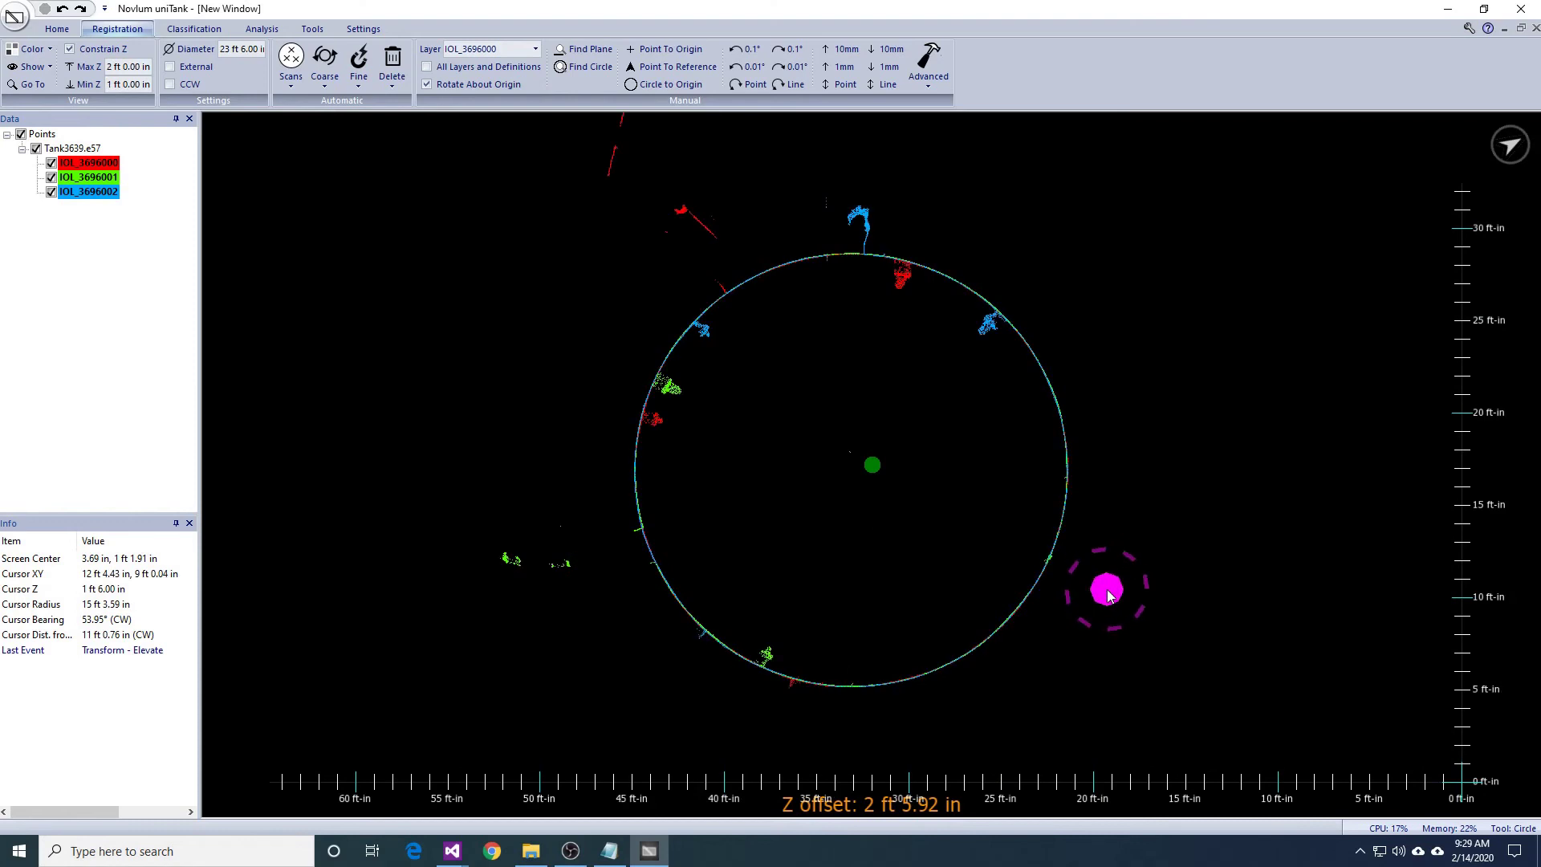
pyautogui.moveTo(1168, 624); pyautogui.dragTo(1117, 667, button='right')
pyautogui.moveTo(820, 501); pyautogui.dragTo(814, 516, button='middle')
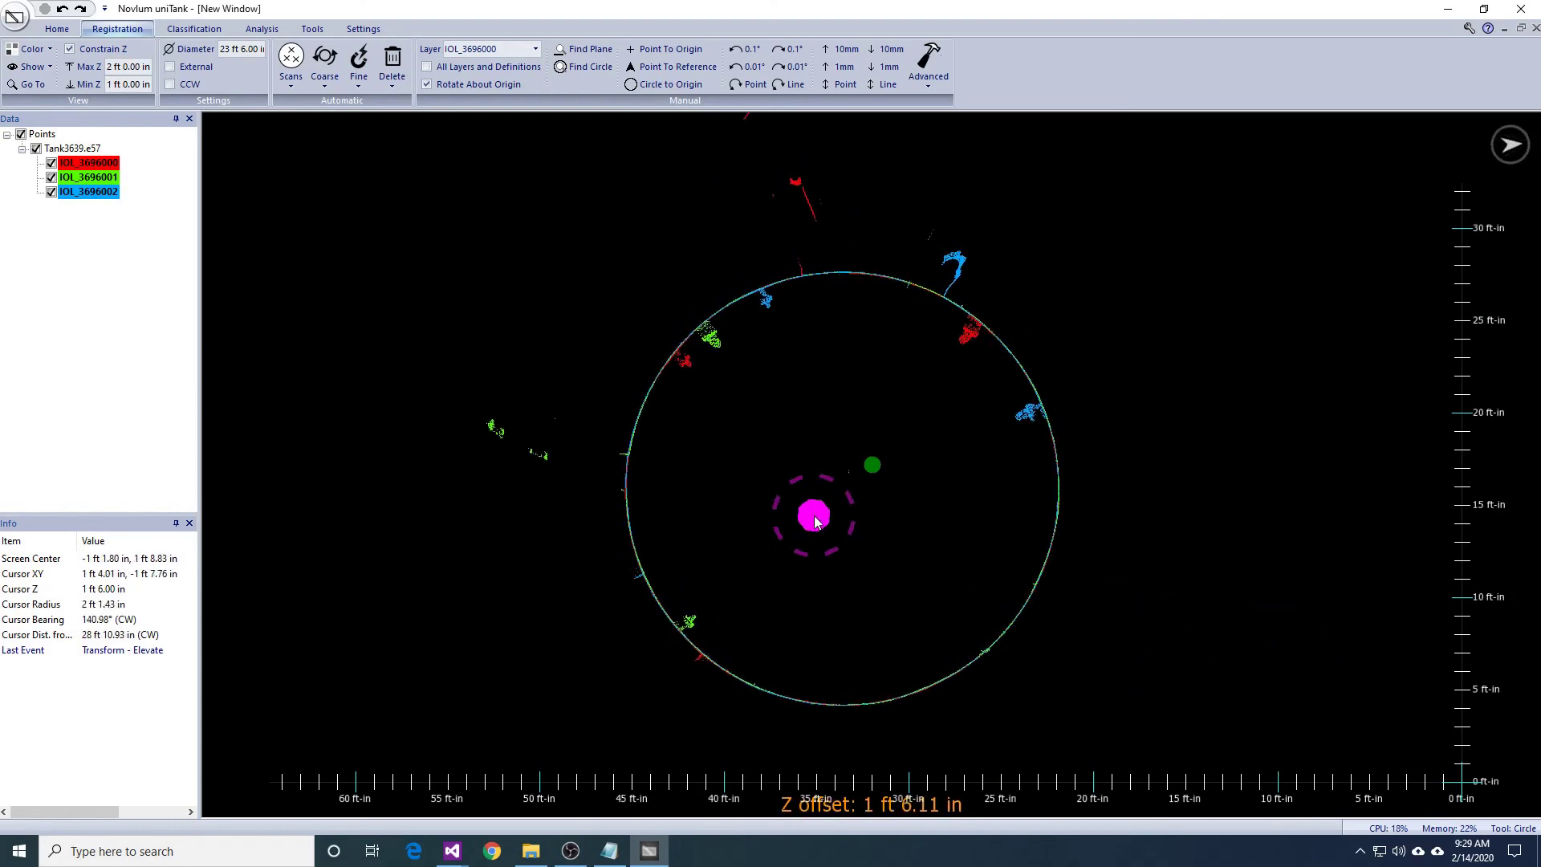
# Auto-rotate layers IOL_3696001 and IOL_3696002 using all three layers, Z from 1 ft to 2 ft, and a 23 ft 6.00 in shell diameter without refinement.
pyautogui.click(326, 81)
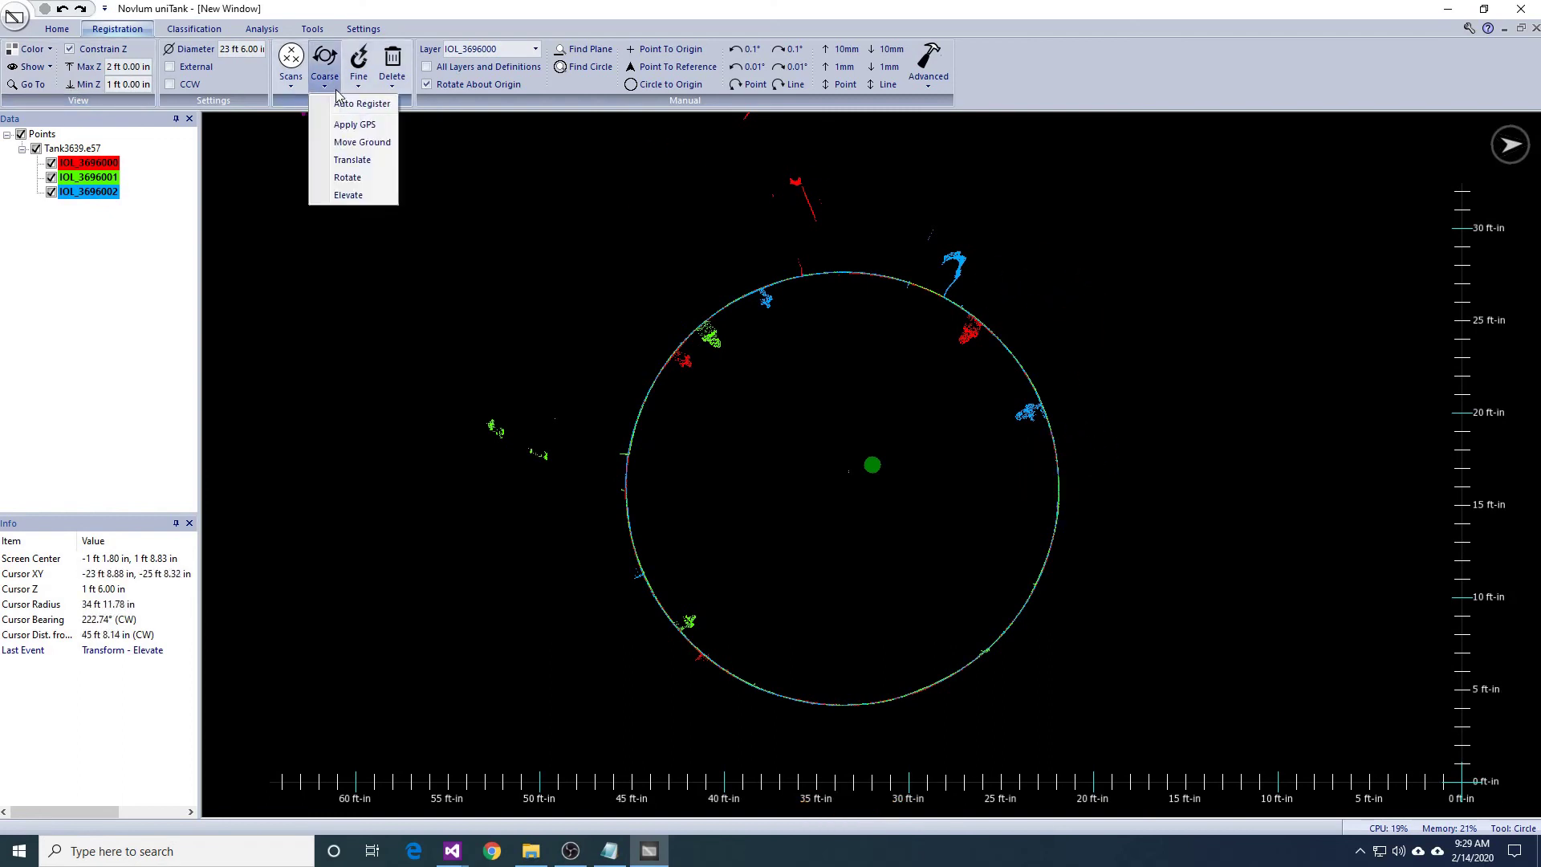
pyautogui.click(347, 178)
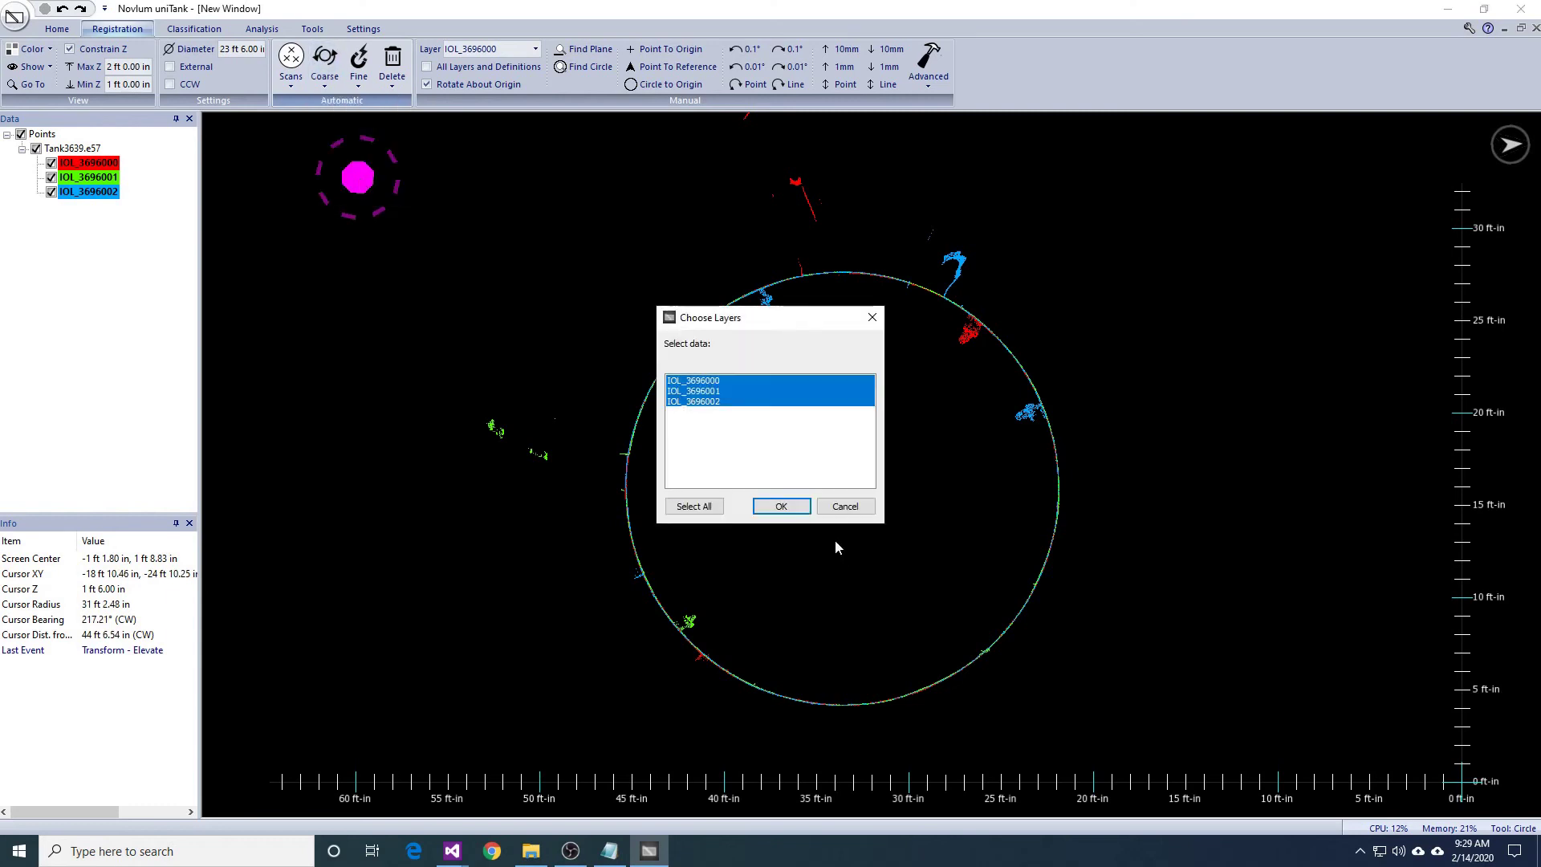
pyautogui.click(783, 509)
pyautogui.moveTo(715, 391); pyautogui.dragTo(716, 413)
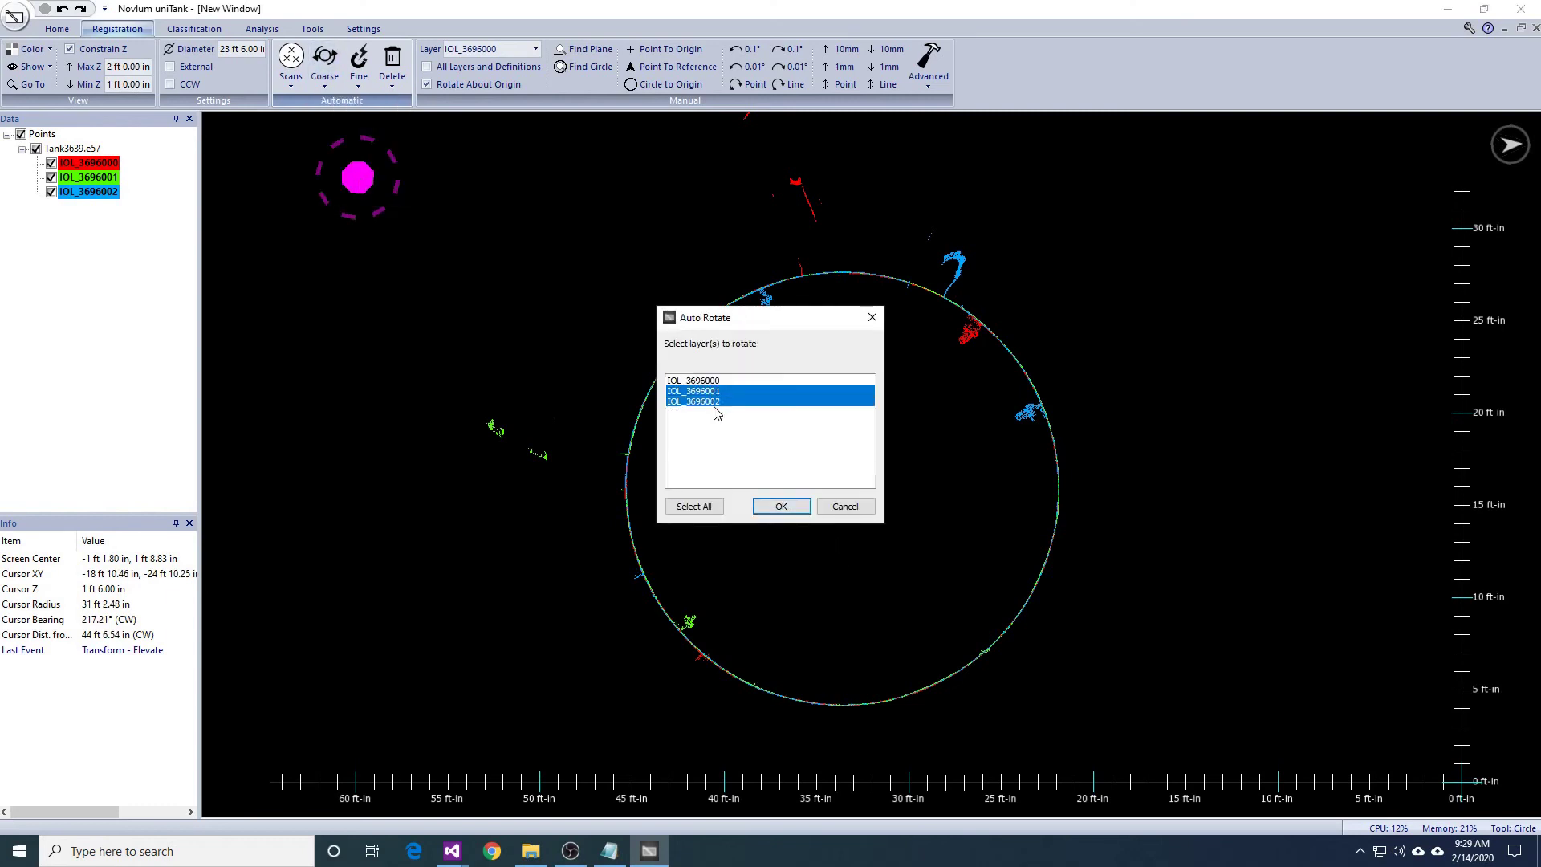
pyautogui.click(781, 507)
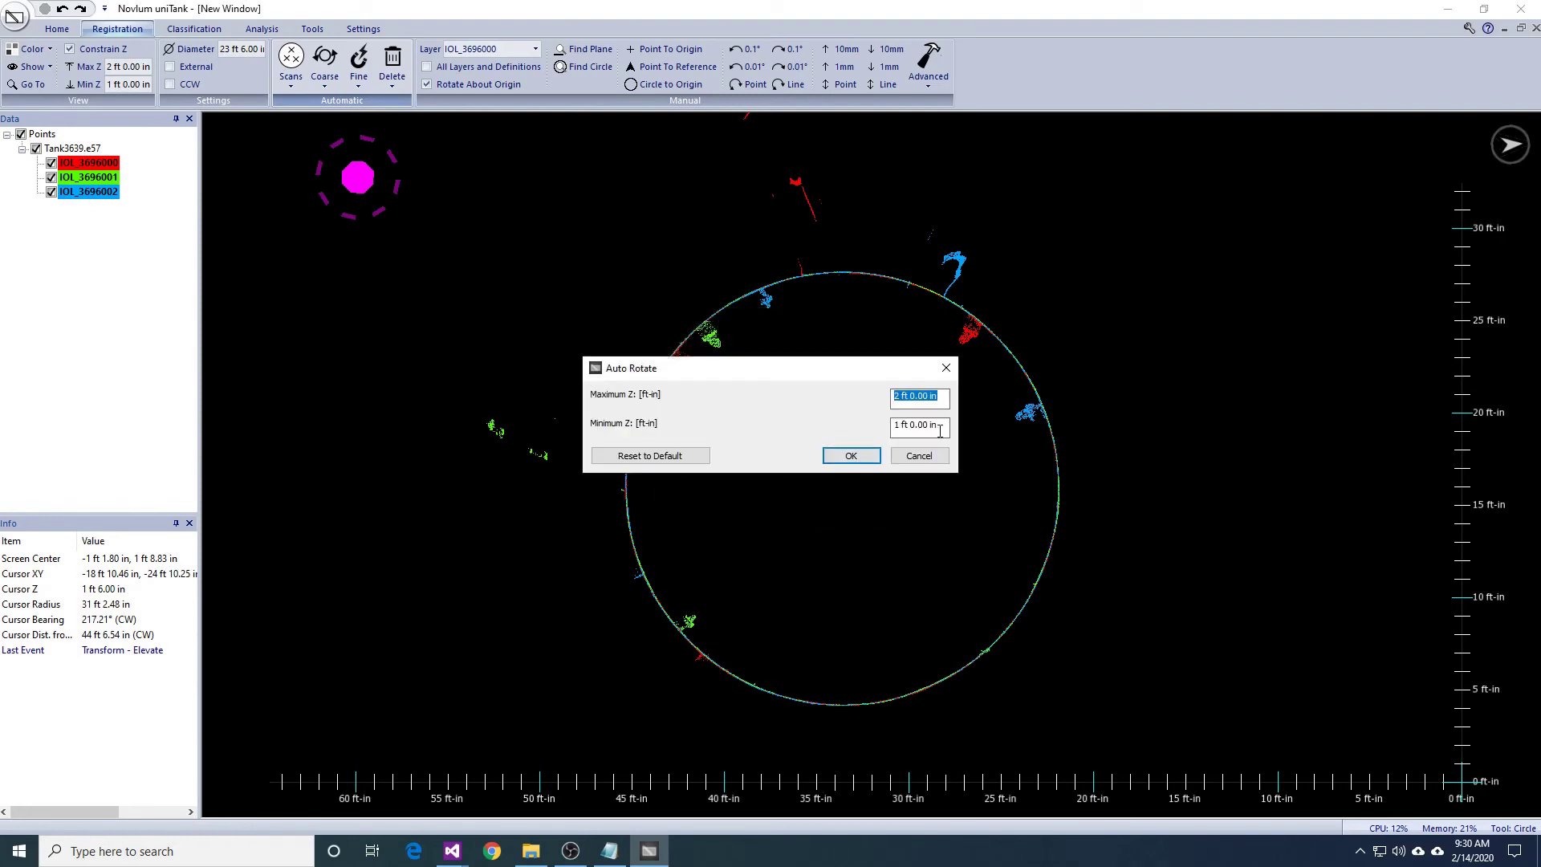
pyautogui.click(851, 456)
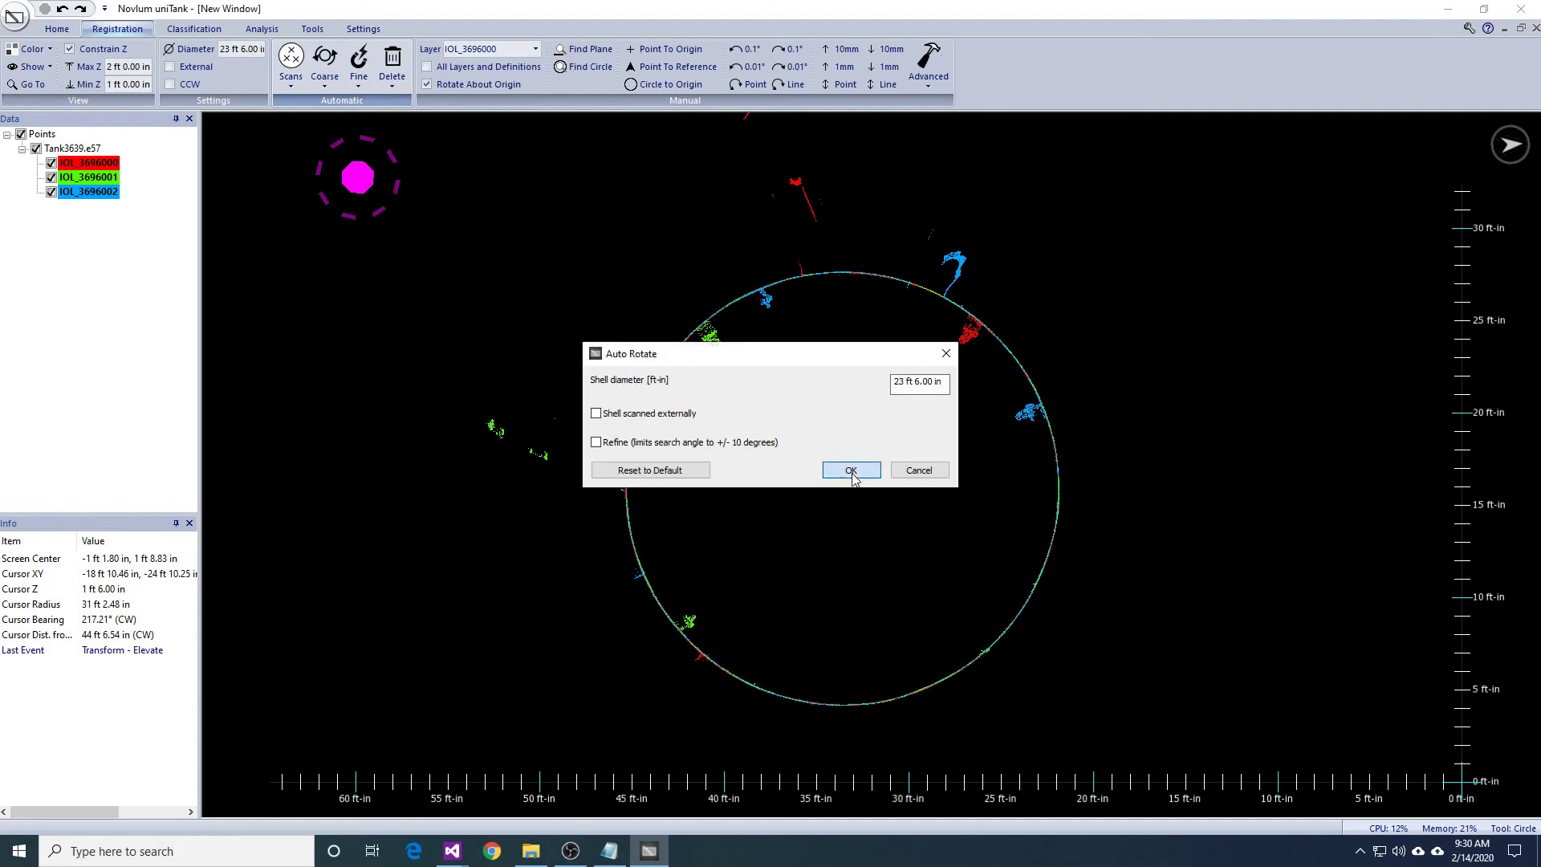
pyautogui.click(850, 471)
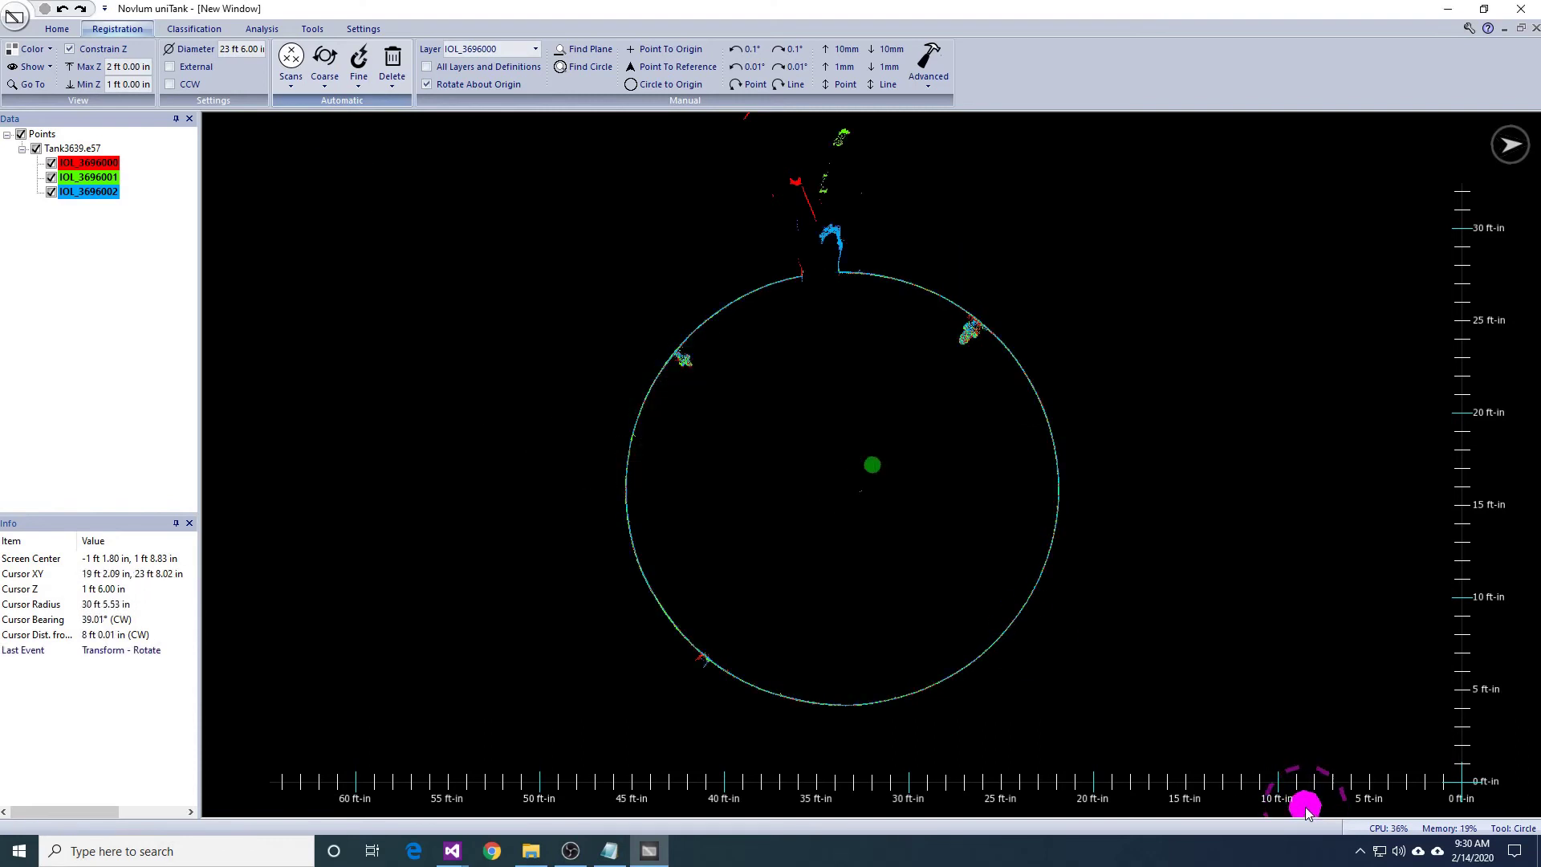
# Examine how the shell features of the three rotated scans line up in the horizontal slice.
pyautogui.moveTo(1124, 533); pyautogui.dragTo(980, 575)
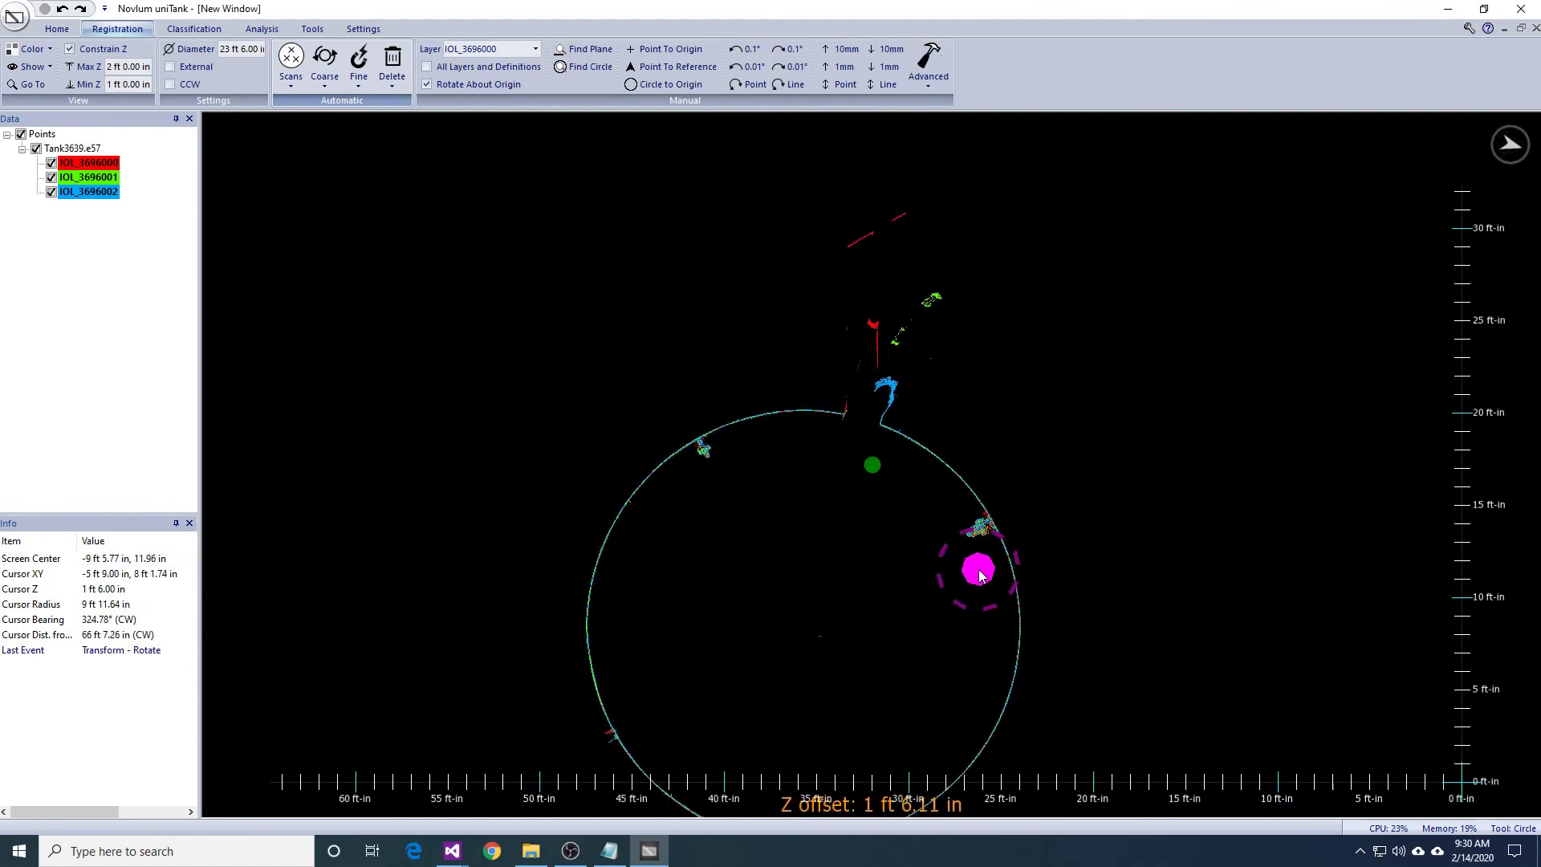
pyautogui.scroll(2, 979, 571)
pyautogui.moveTo(979, 574); pyautogui.dragTo(976, 561, button='middle')
pyautogui.scroll(-1, 976, 562)
pyautogui.moveTo(997, 663); pyautogui.dragTo(1011, 607, button='middle')
pyautogui.moveTo(1012, 612); pyautogui.dragTo(1028, 640)
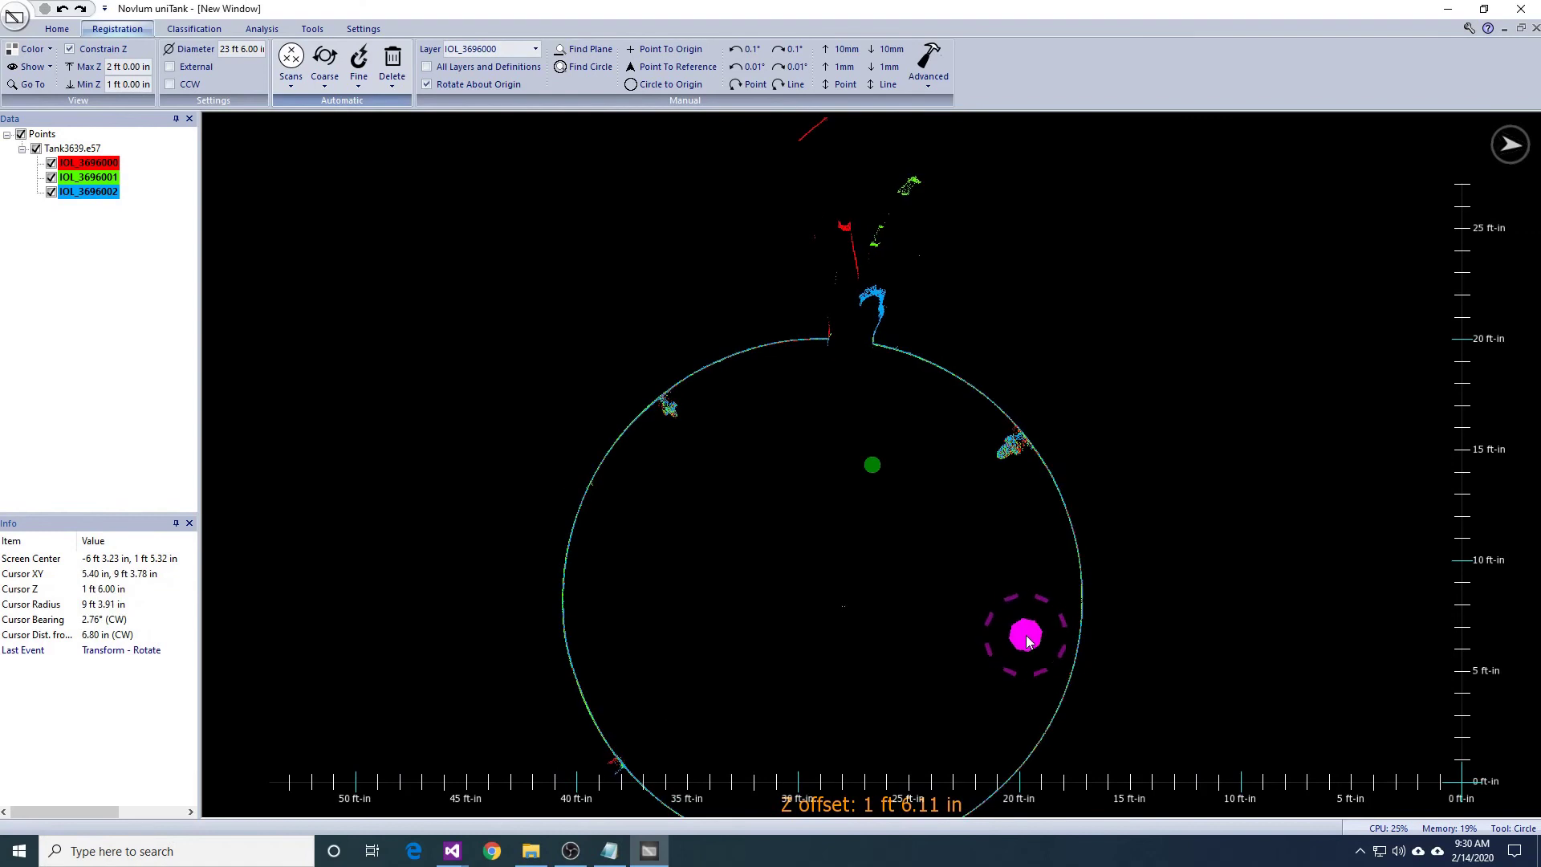
pyautogui.scroll(-2, 1028, 640)
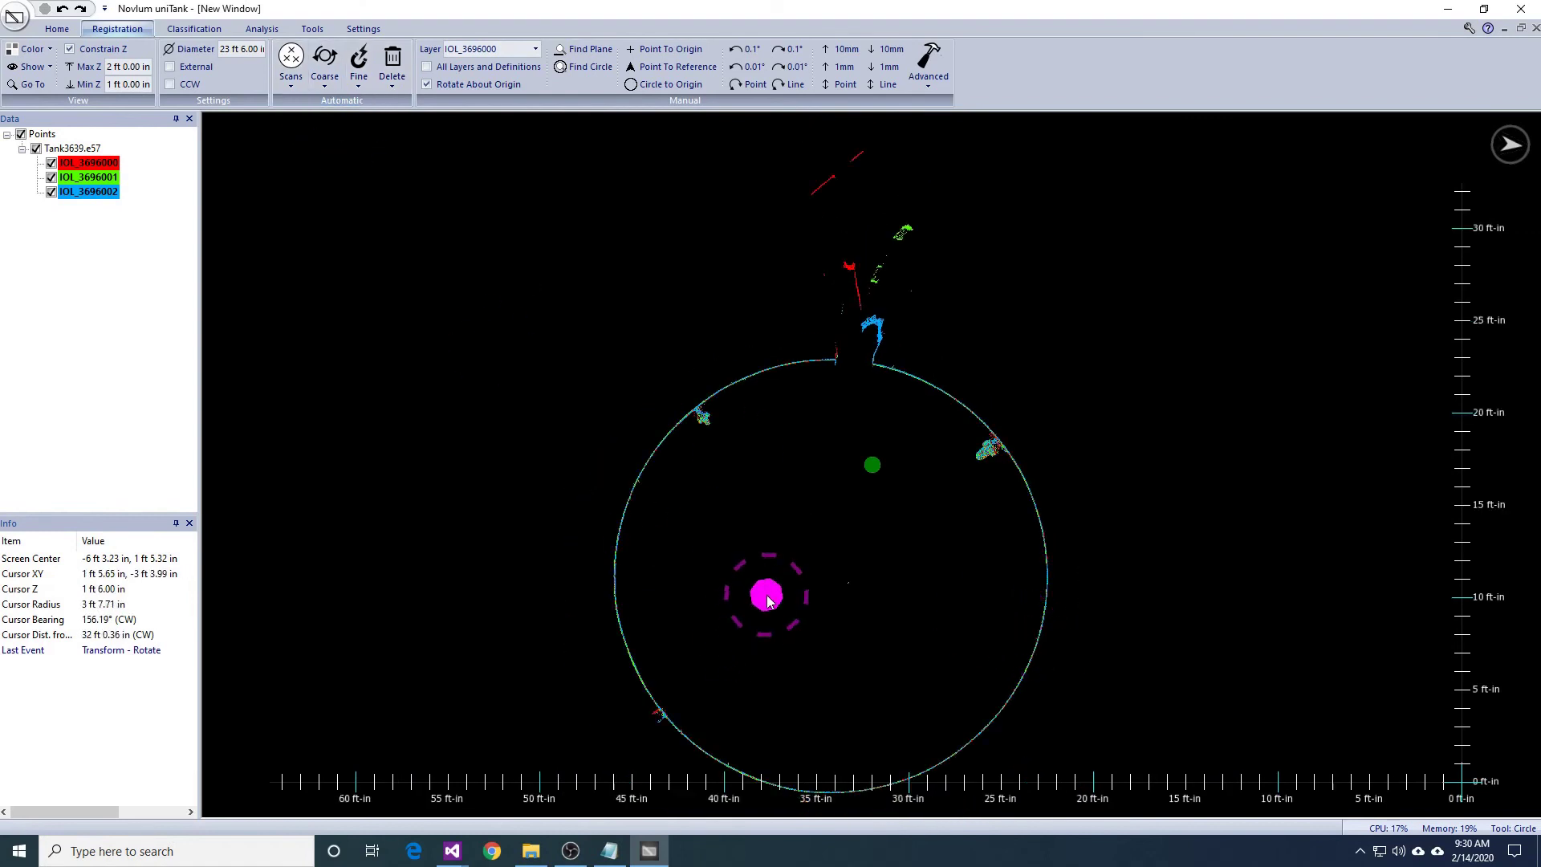
# Lower the Z slice to 0 to 1 ft, and auto-elevate layers IOL_3696001 and IOL_3696002 with all three layers as data.
pyautogui.press('pagedown')
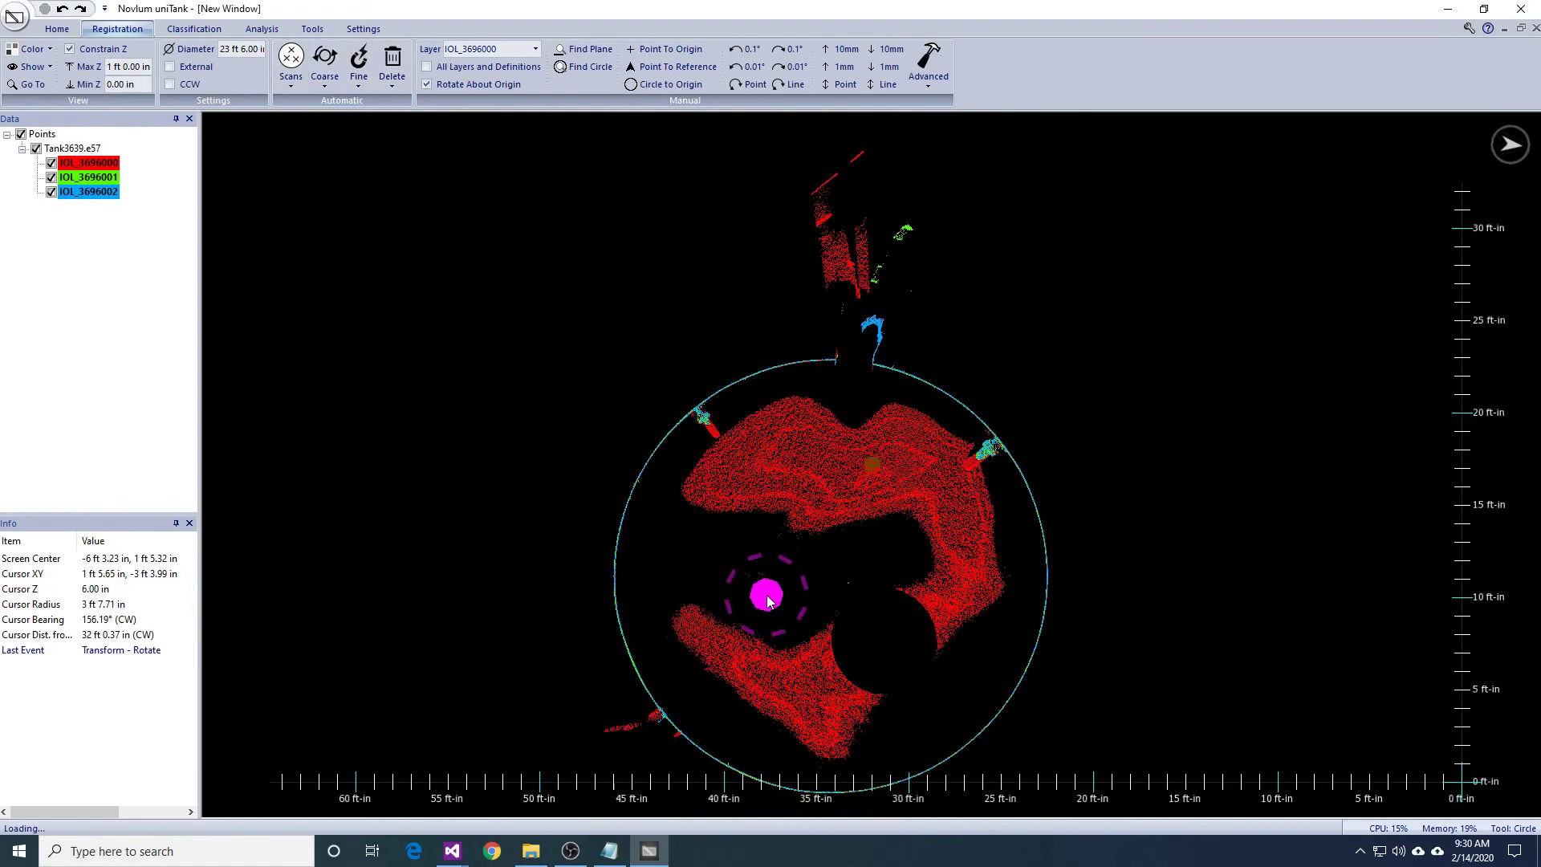
pyautogui.click(326, 82)
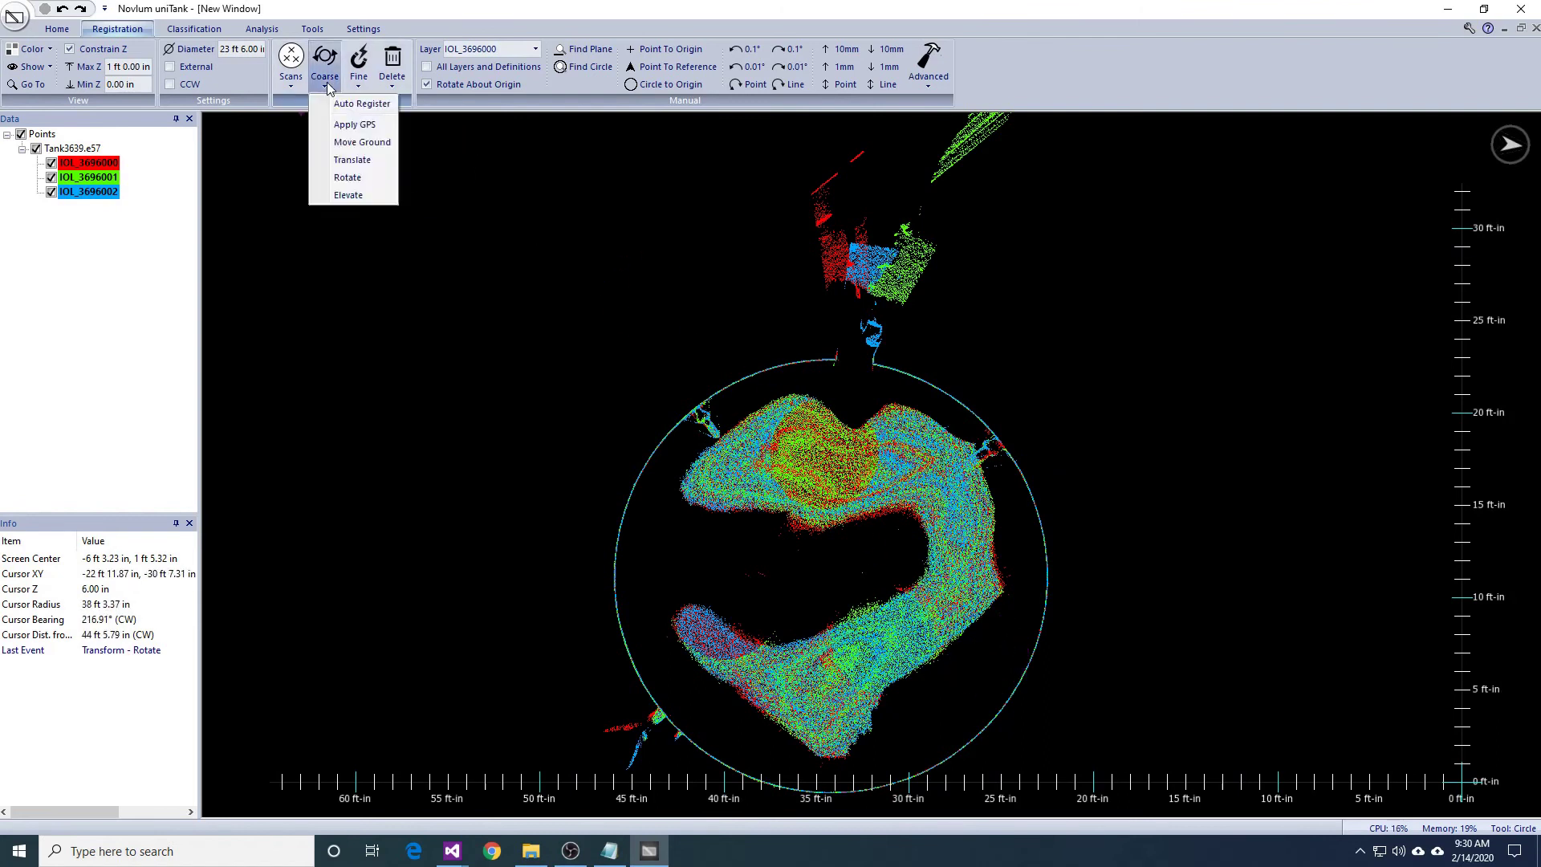
pyautogui.click(361, 195)
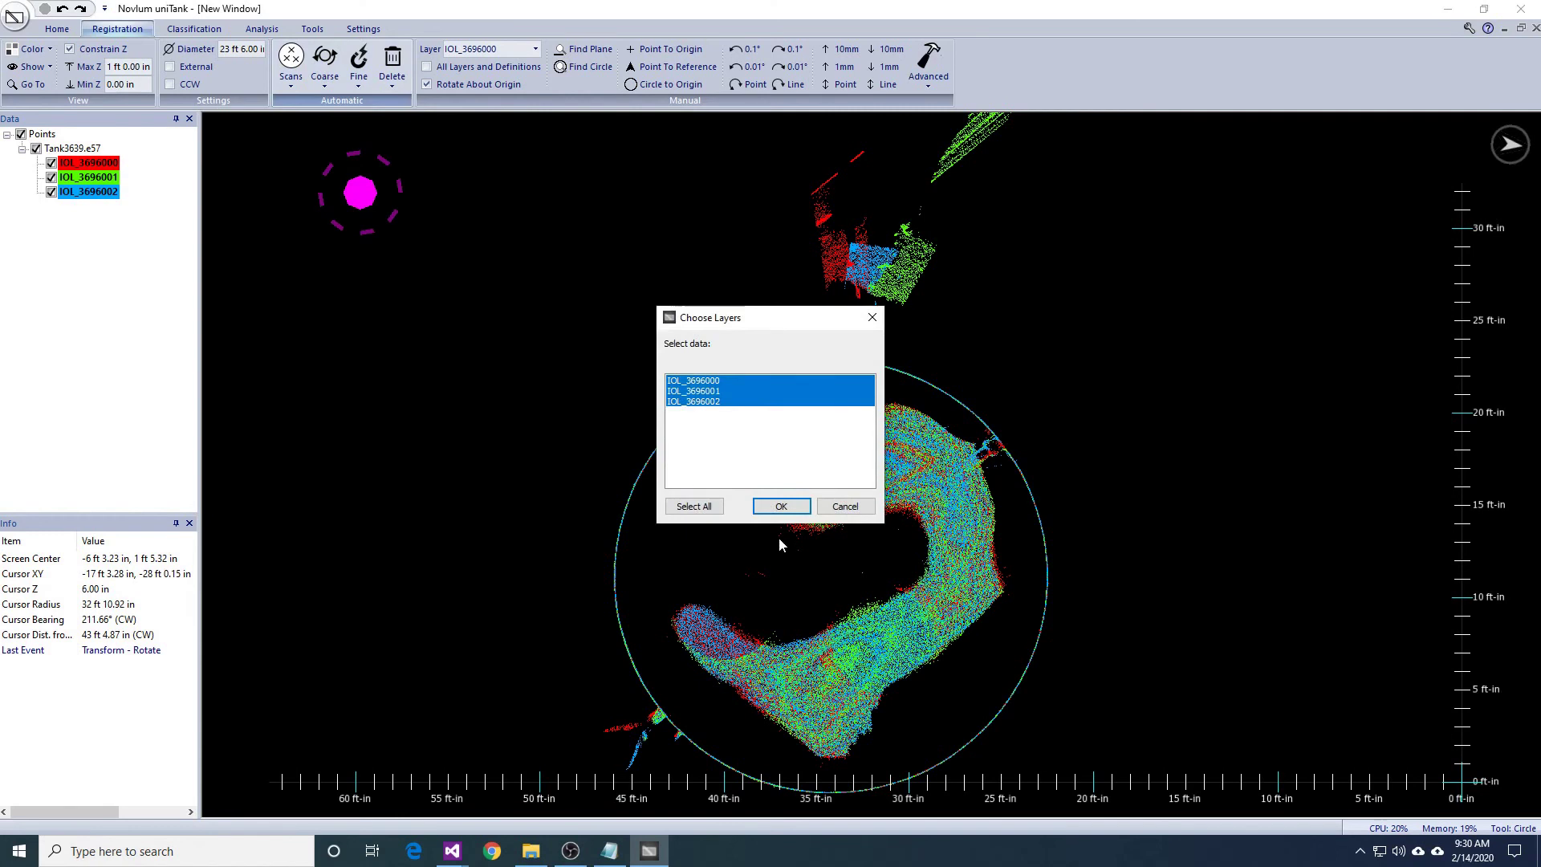
pyautogui.click(771, 510)
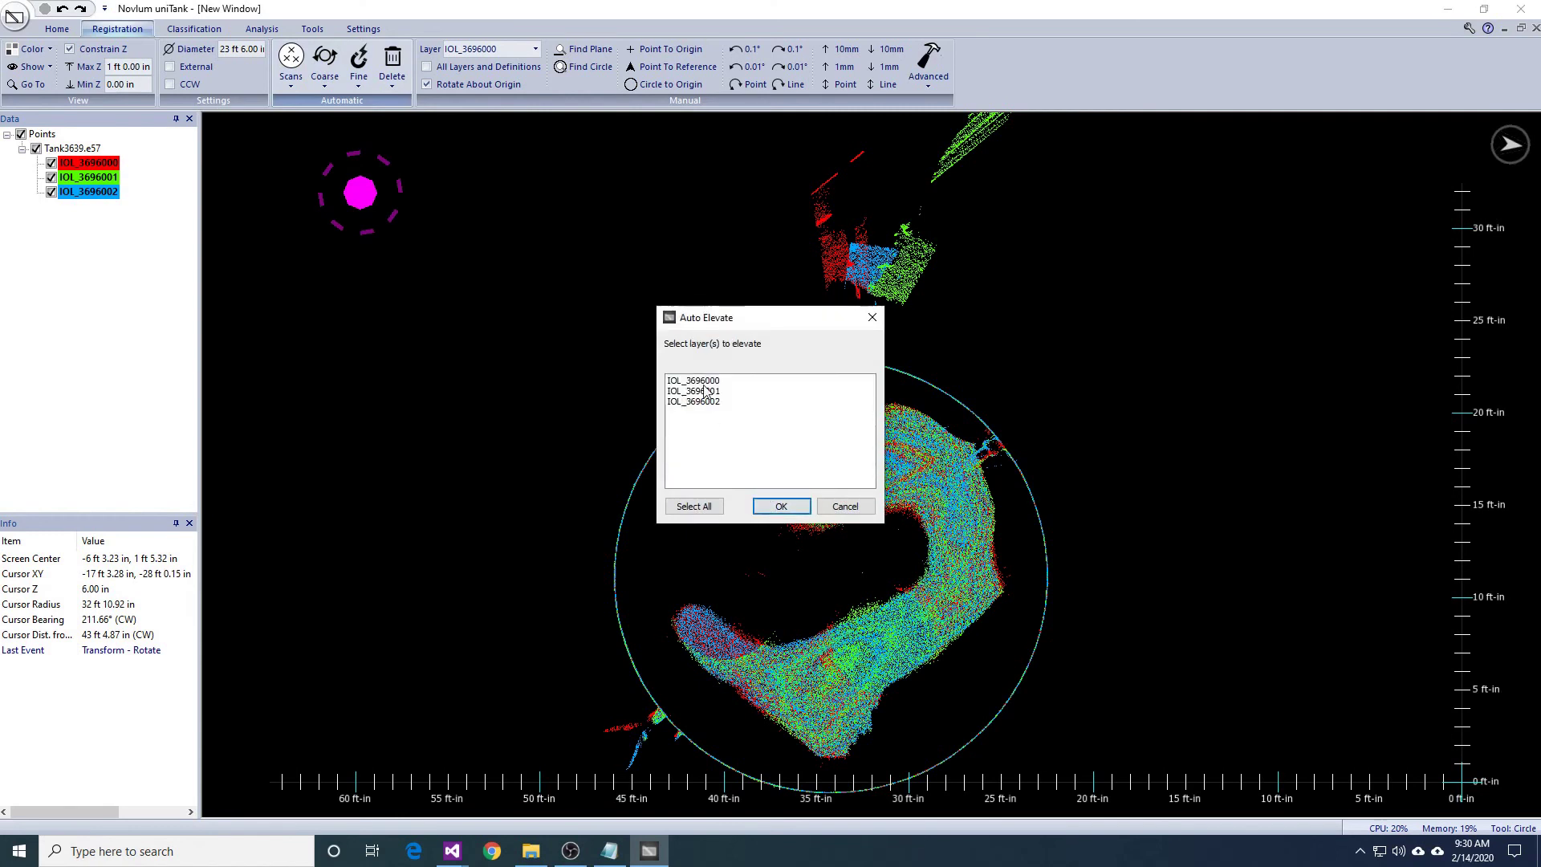
pyautogui.moveTo(704, 391); pyautogui.dragTo(709, 424)
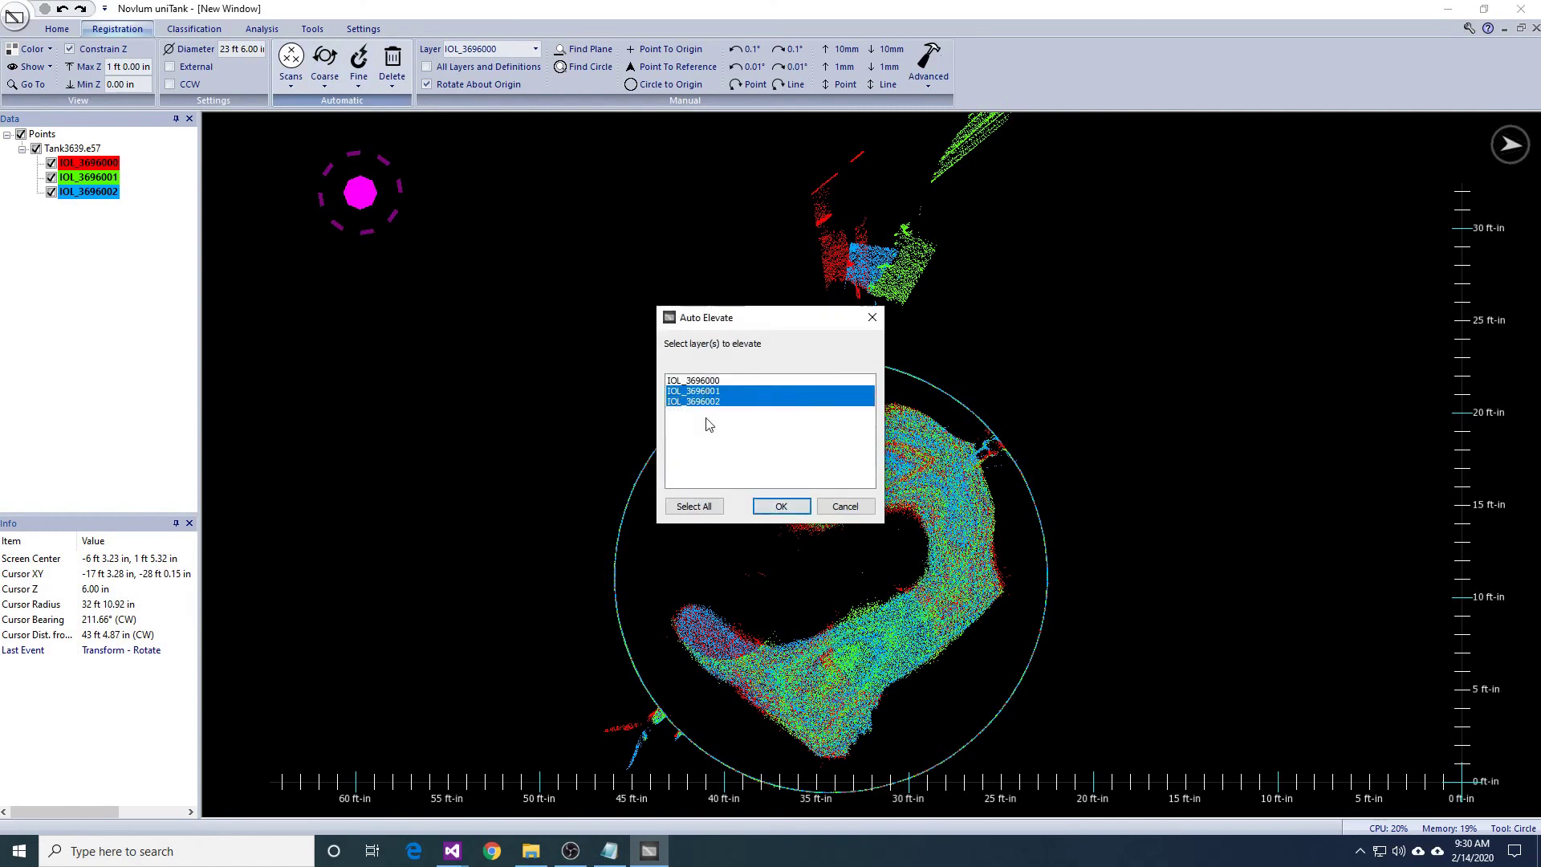
pyautogui.click(781, 507)
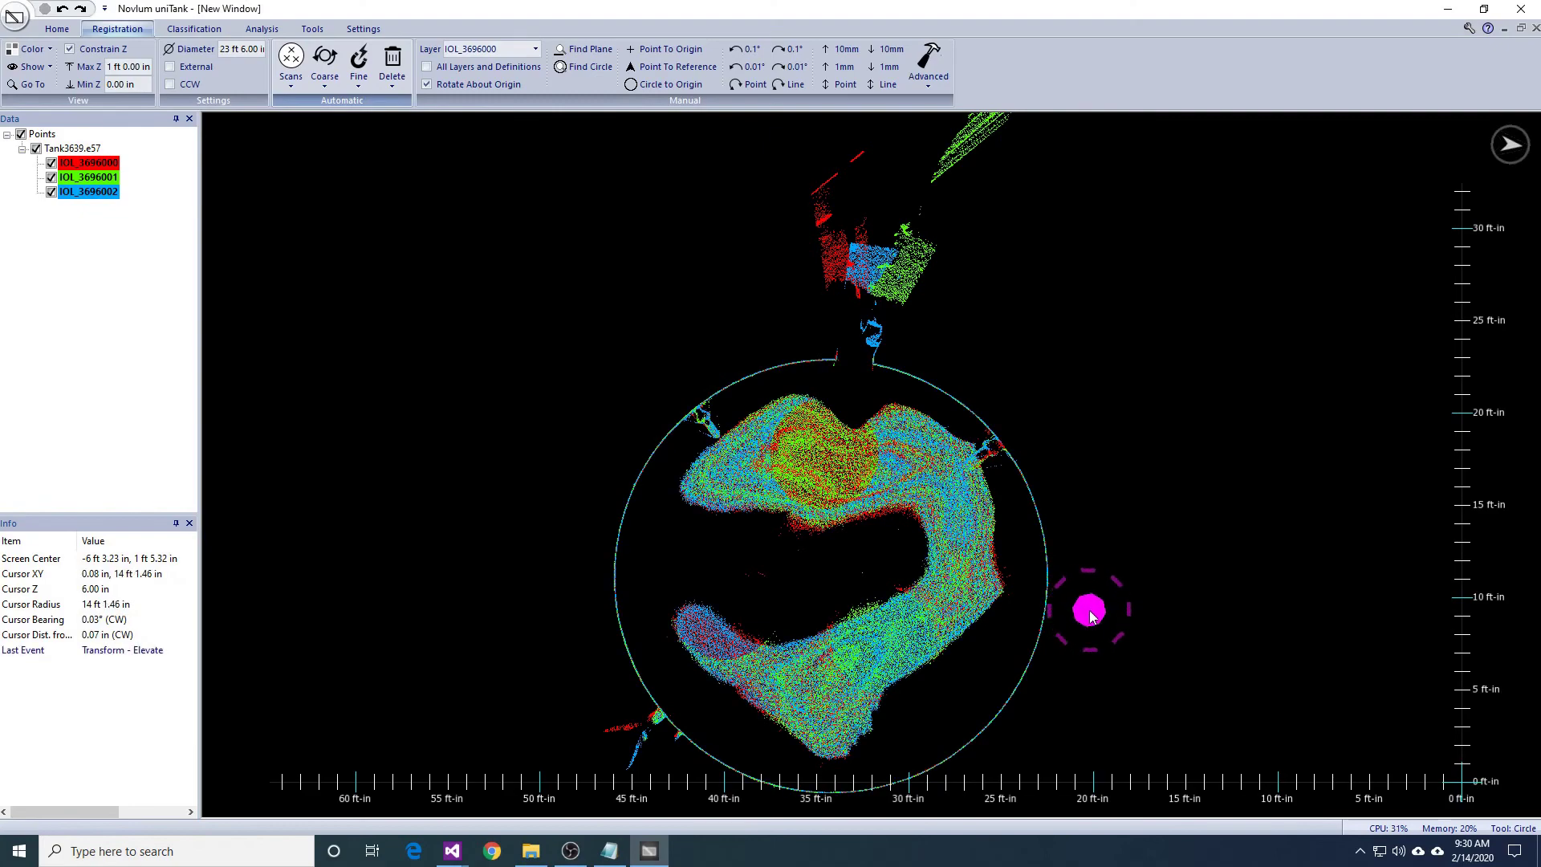
# Check the elevated scans from several angles and turn off the Z constraint to show the whole tank.
pyautogui.moveTo(1090, 610); pyautogui.dragTo(1129, 611, button='middle')
pyautogui.scroll(3, 1160, 649)
pyautogui.scroll(-3, 1159, 634)
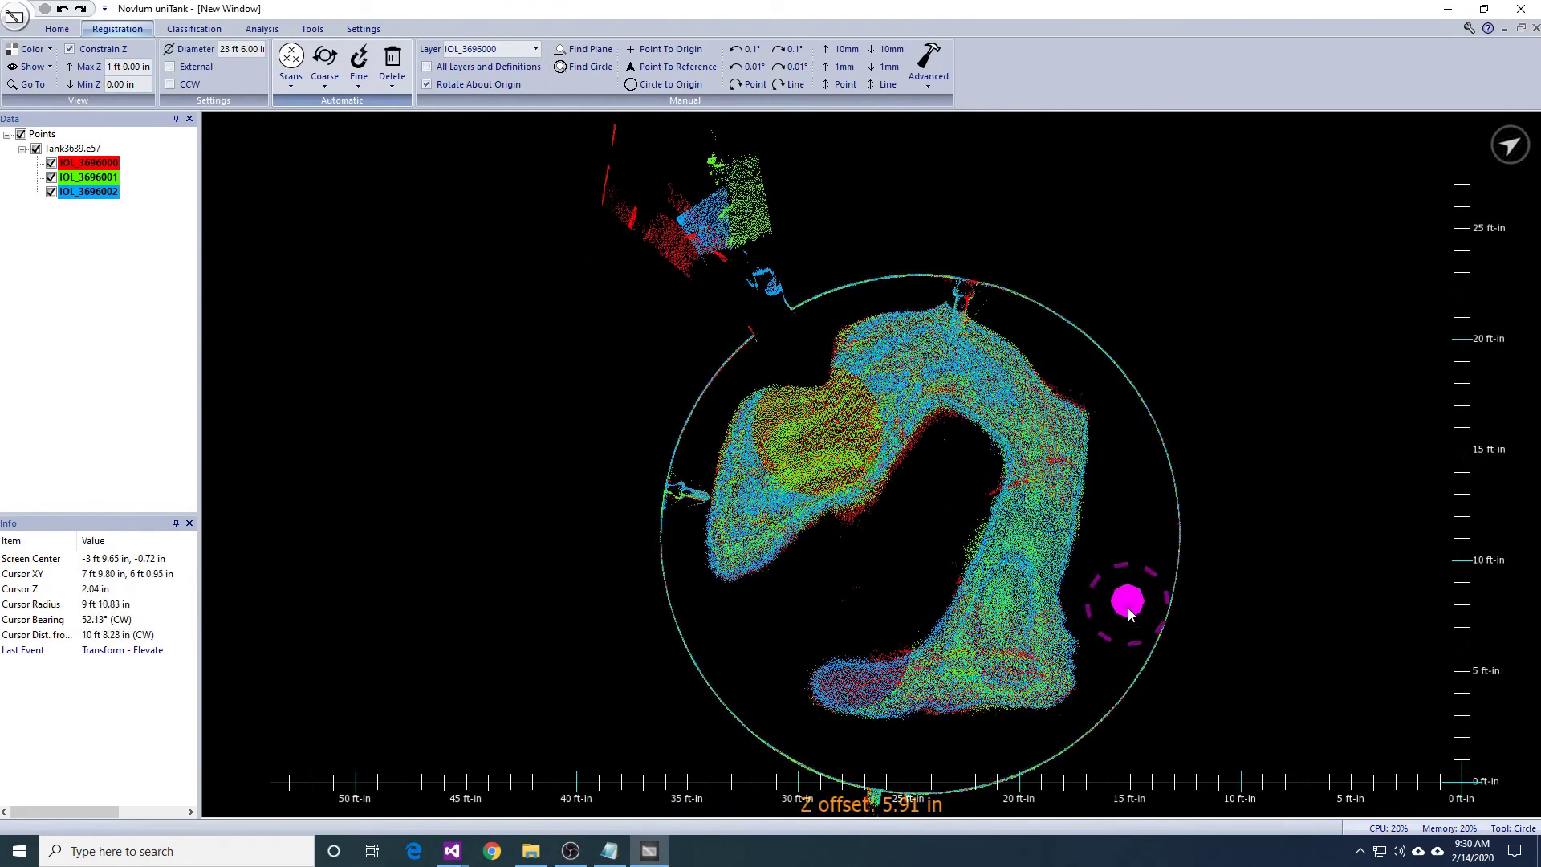
pyautogui.click(81, 50)
pyautogui.moveTo(1187, 654); pyautogui.dragTo(1162, 678, button='right')
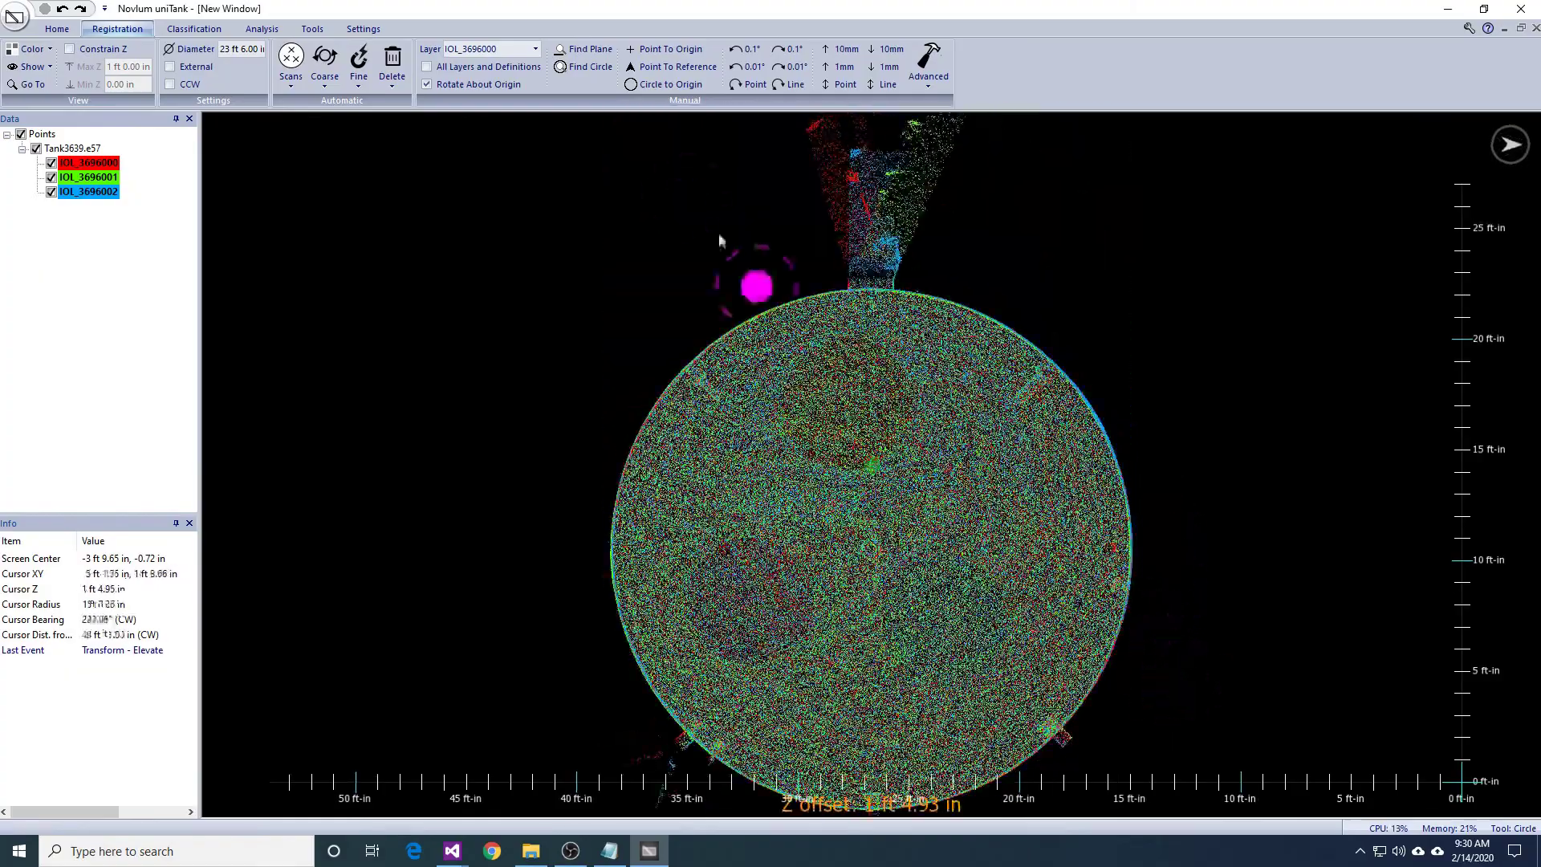
# Generate automatic fiducials for the internally scanned shell with a 23 ft 6.00 in diameter, and show the Tank3639.shp geometry.
pyautogui.click(359, 83)
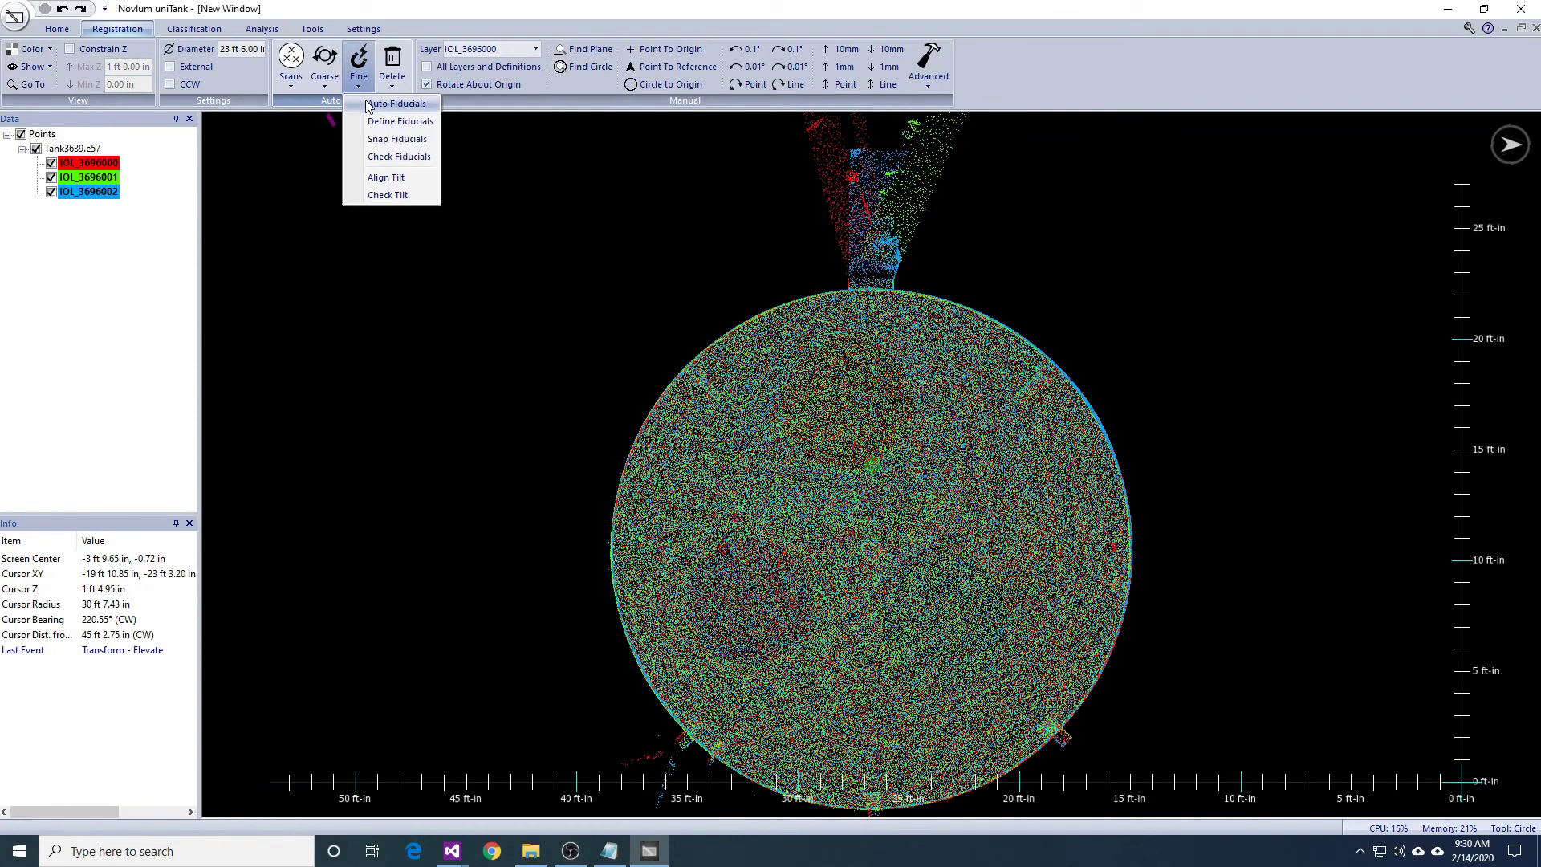
pyautogui.click(369, 104)
pyautogui.click(775, 510)
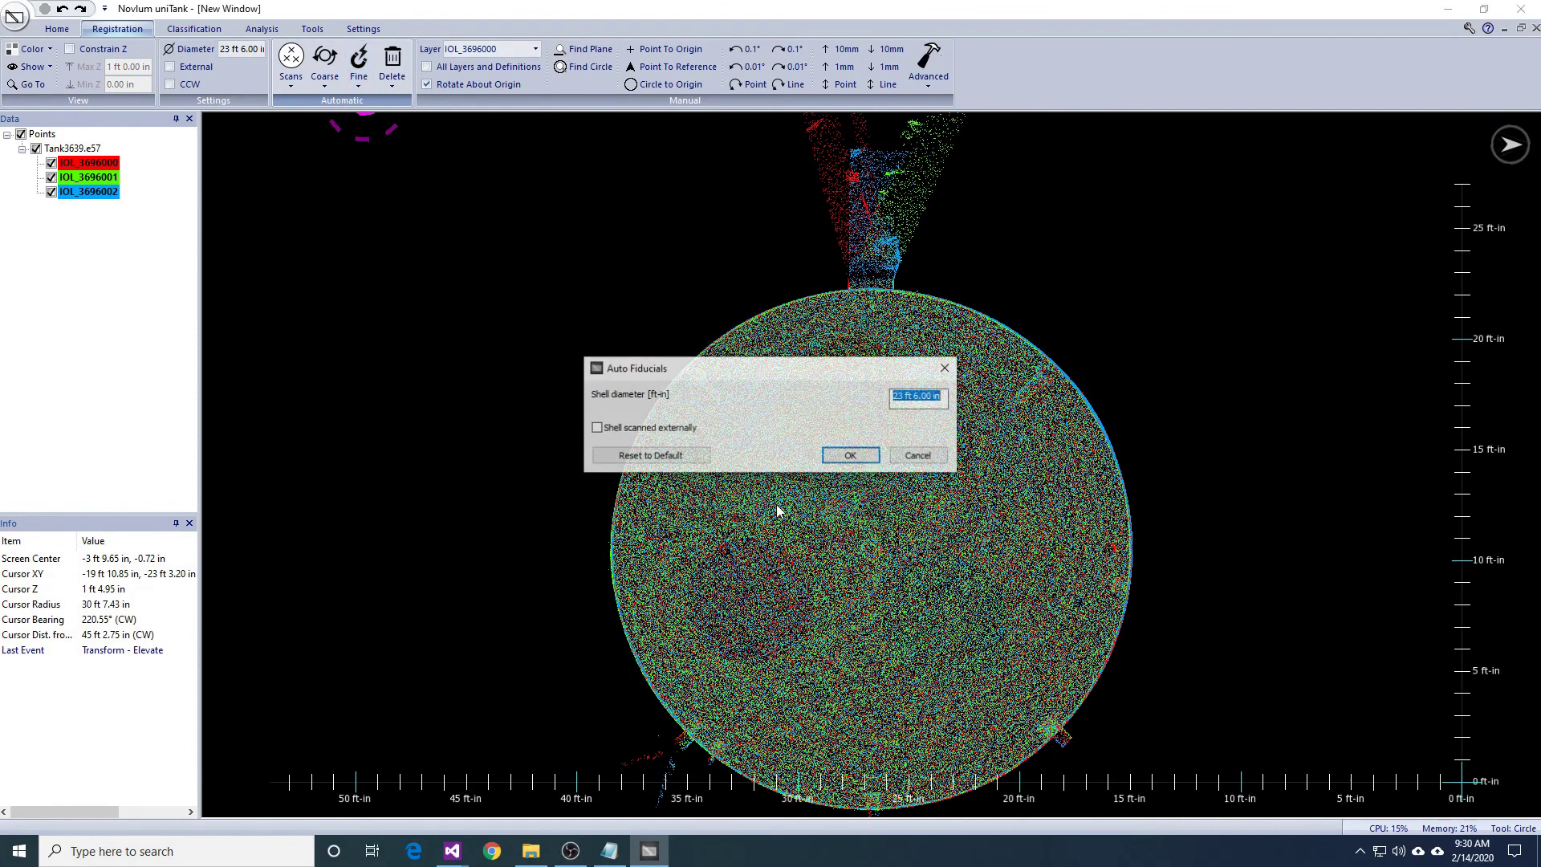
pyautogui.click(853, 457)
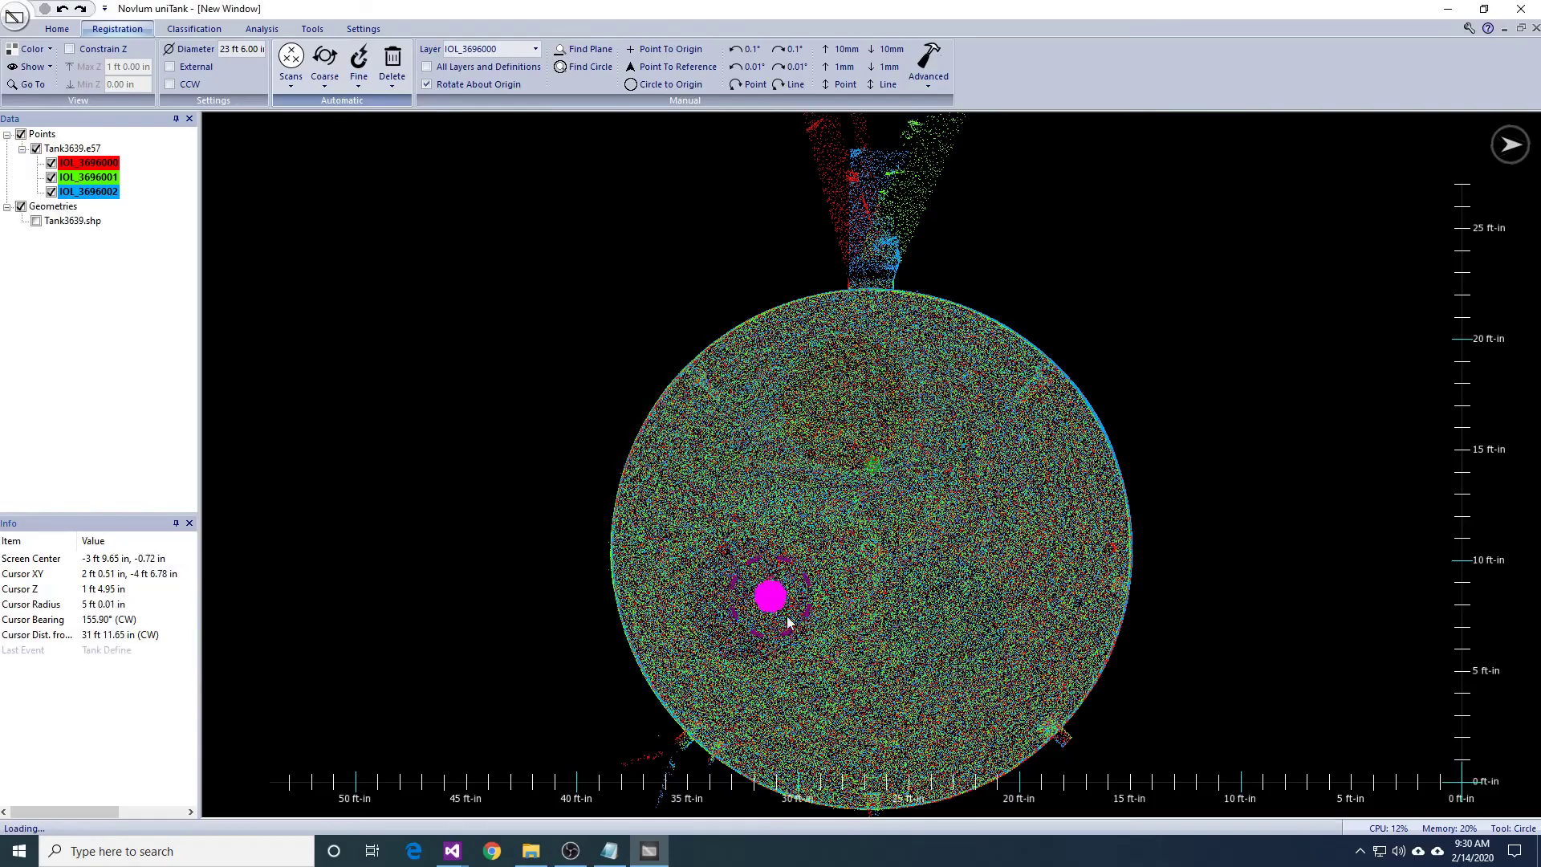
pyautogui.click(36, 222)
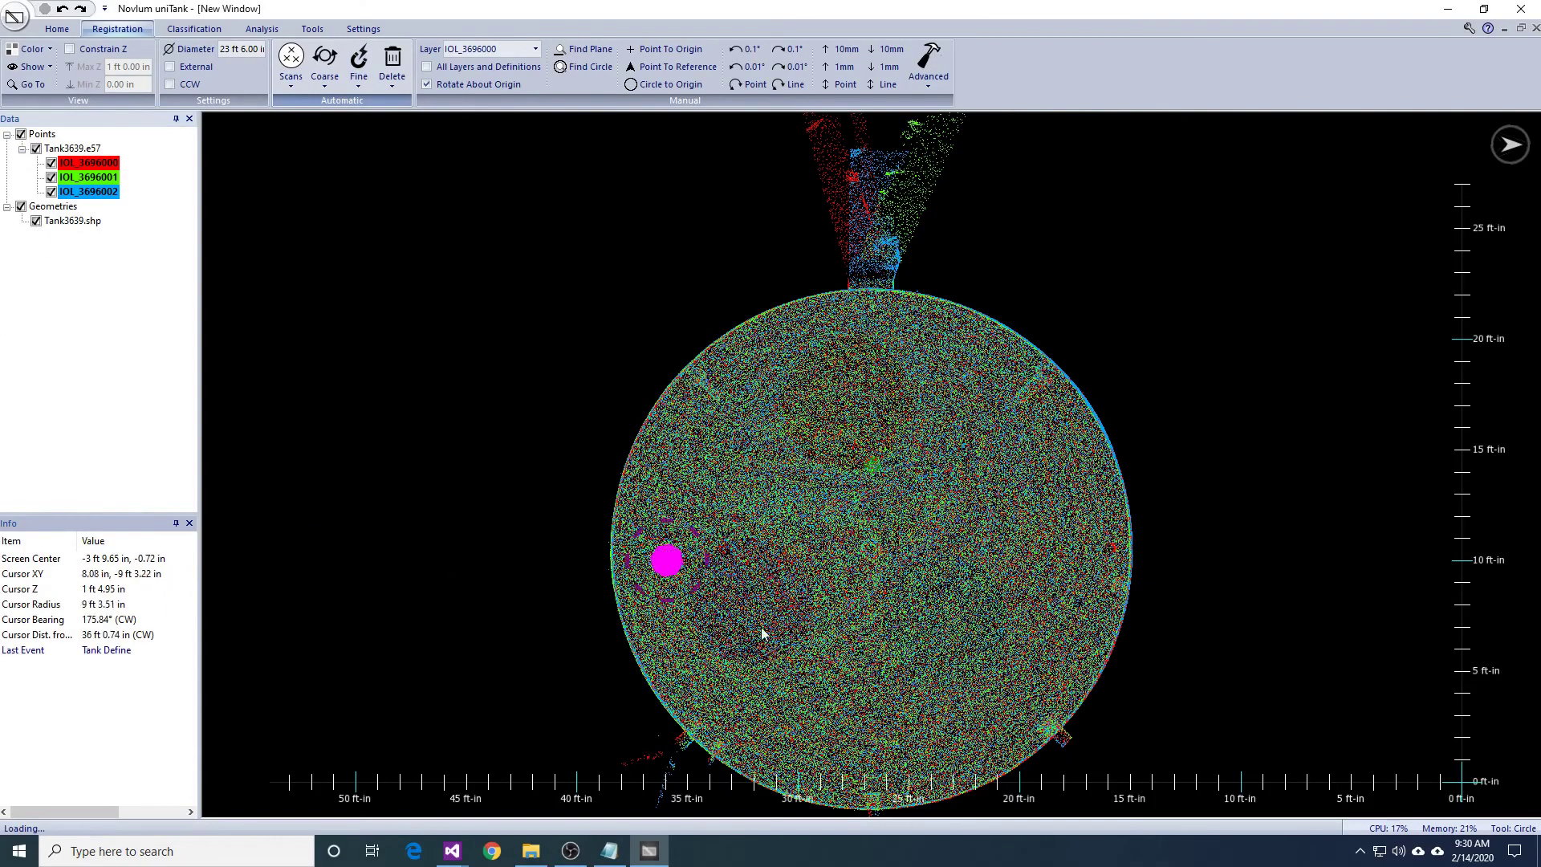
# Constrain Z again and raise the slice to between 4 ft and 5 ft to view the automatic shell fiducials.
pyautogui.moveTo(799, 610); pyautogui.dragTo(820, 487, button='middle')
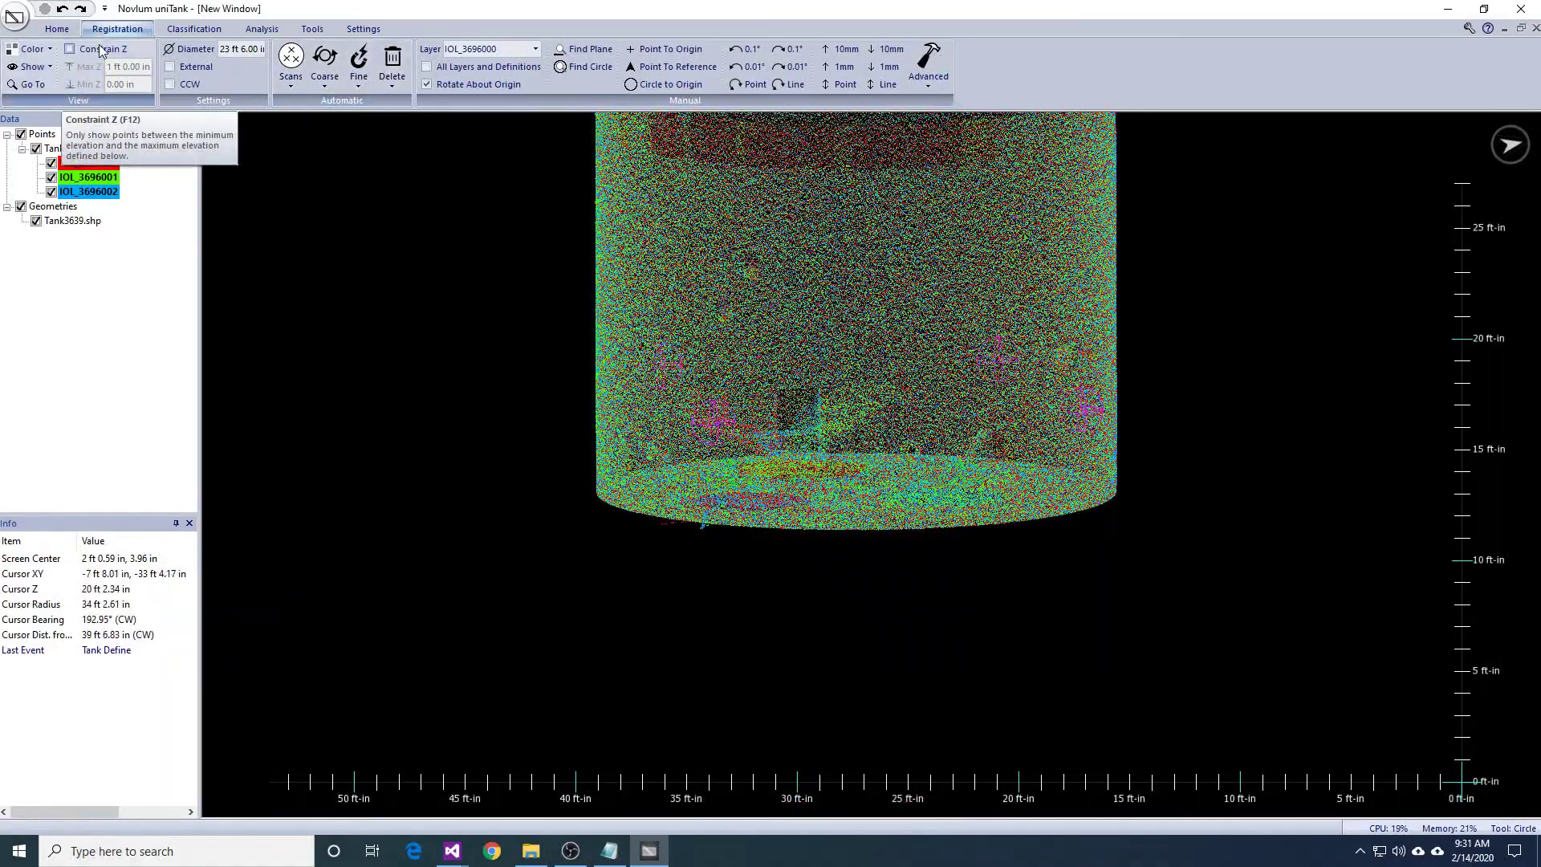
pyautogui.click(70, 49)
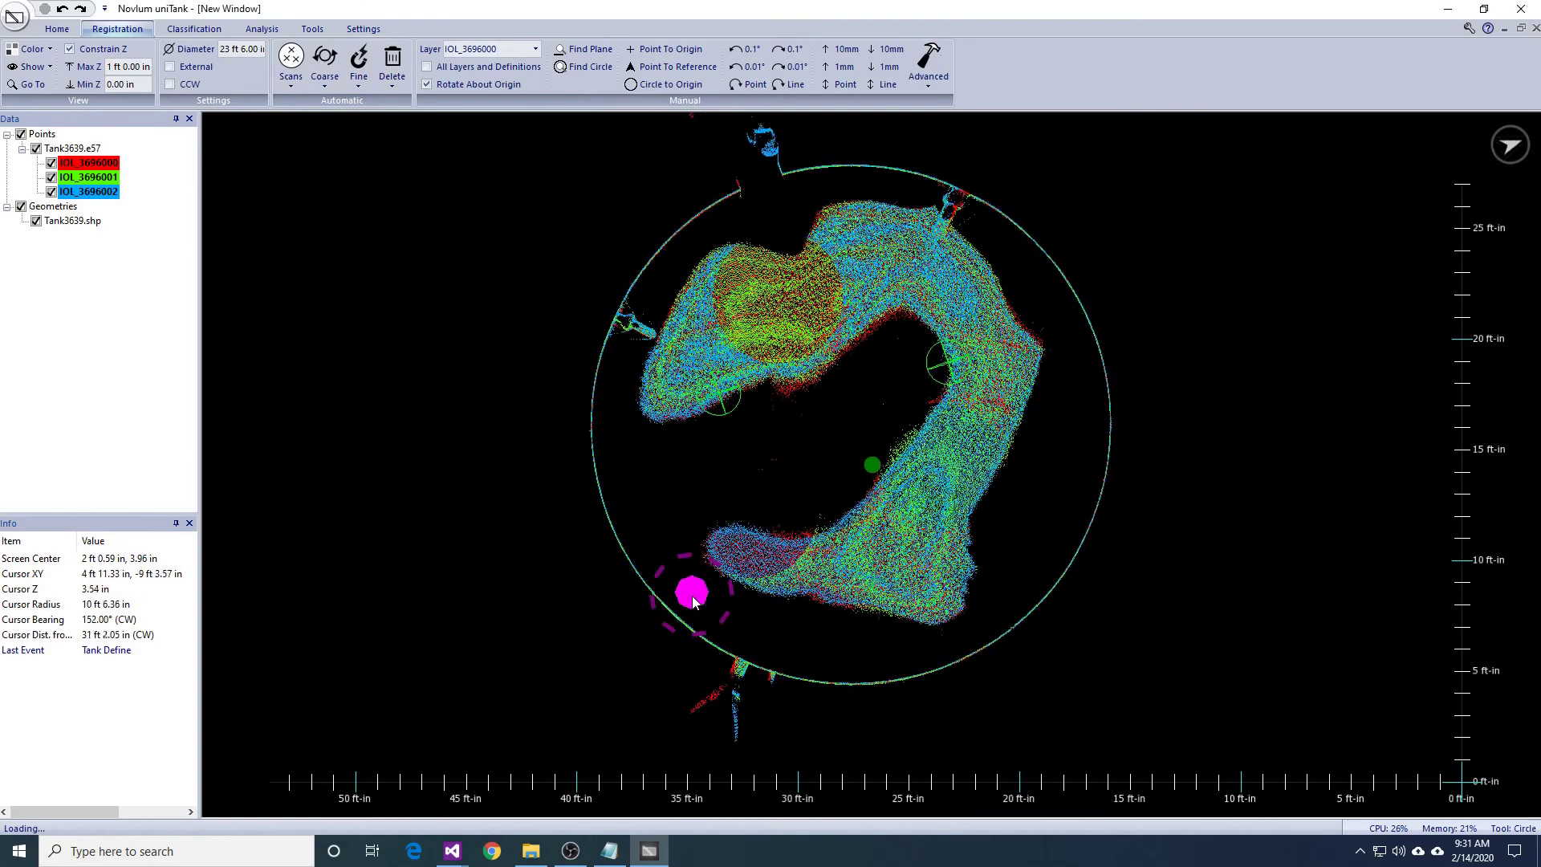
pyautogui.press('pageup')
pyautogui.press('pageup')
pyautogui.press('pageup')
pyautogui.press('pageup')
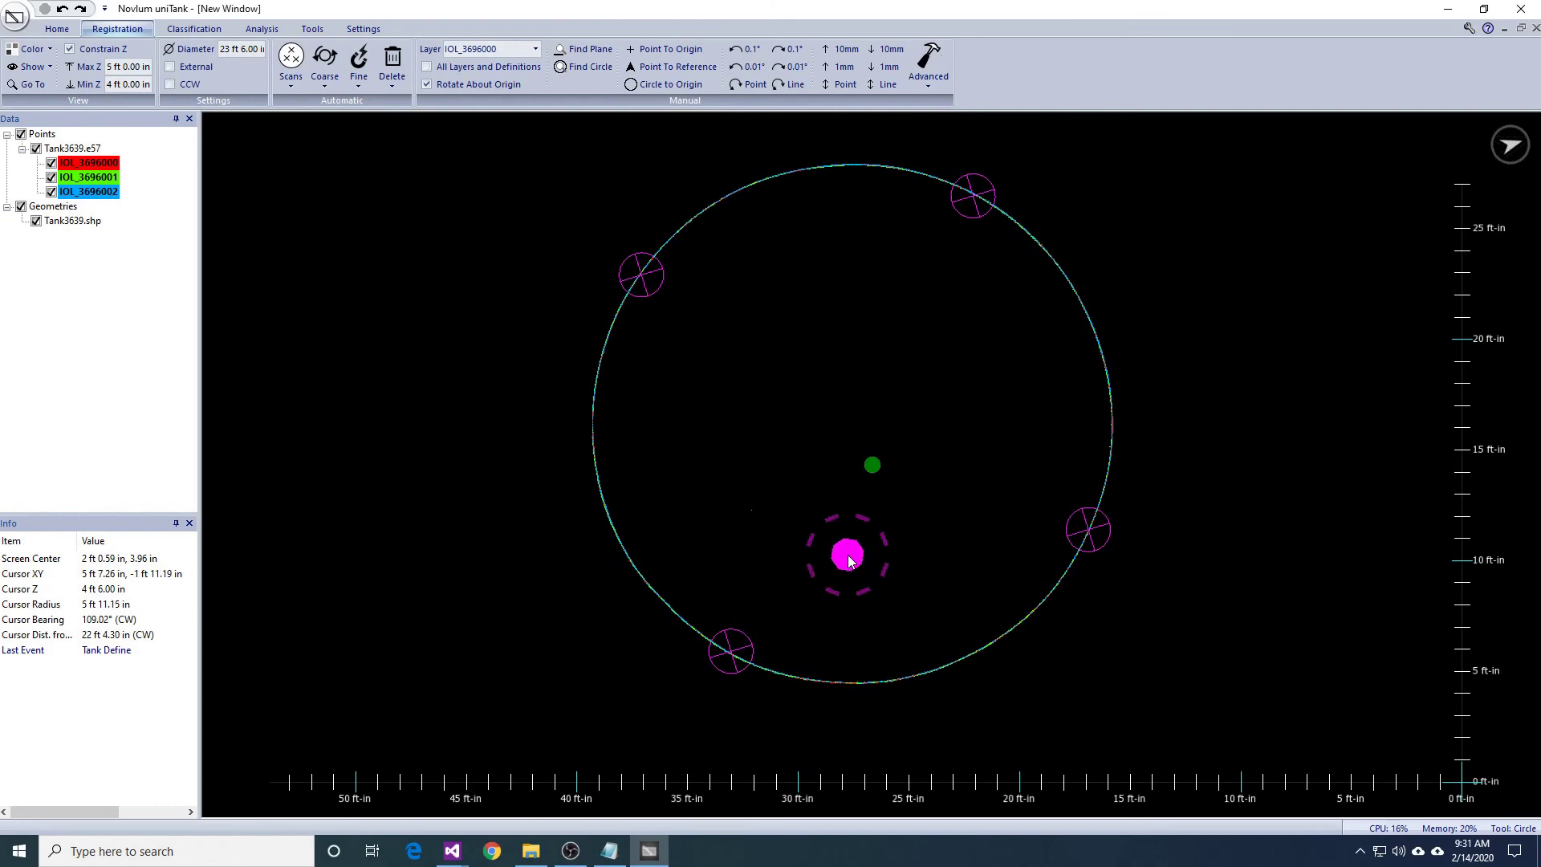
pyautogui.moveTo(921, 509); pyautogui.dragTo(911, 562, button='middle')
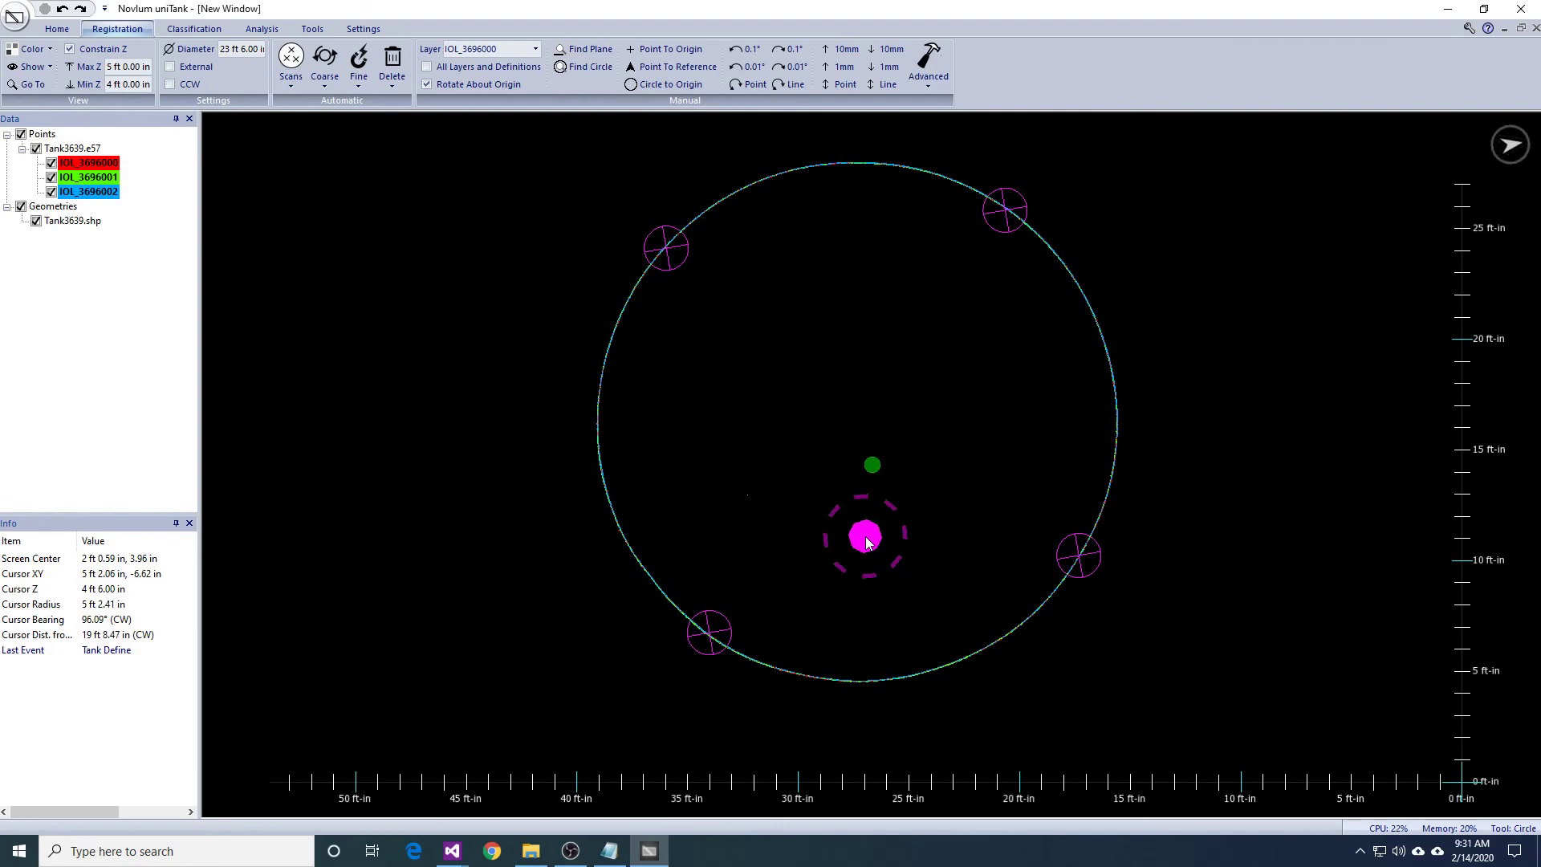
# Lower the constrained Z slice to between 0 and 1 ft across the tank.
pyautogui.press('pagedown')
pyautogui.press('pagedown')
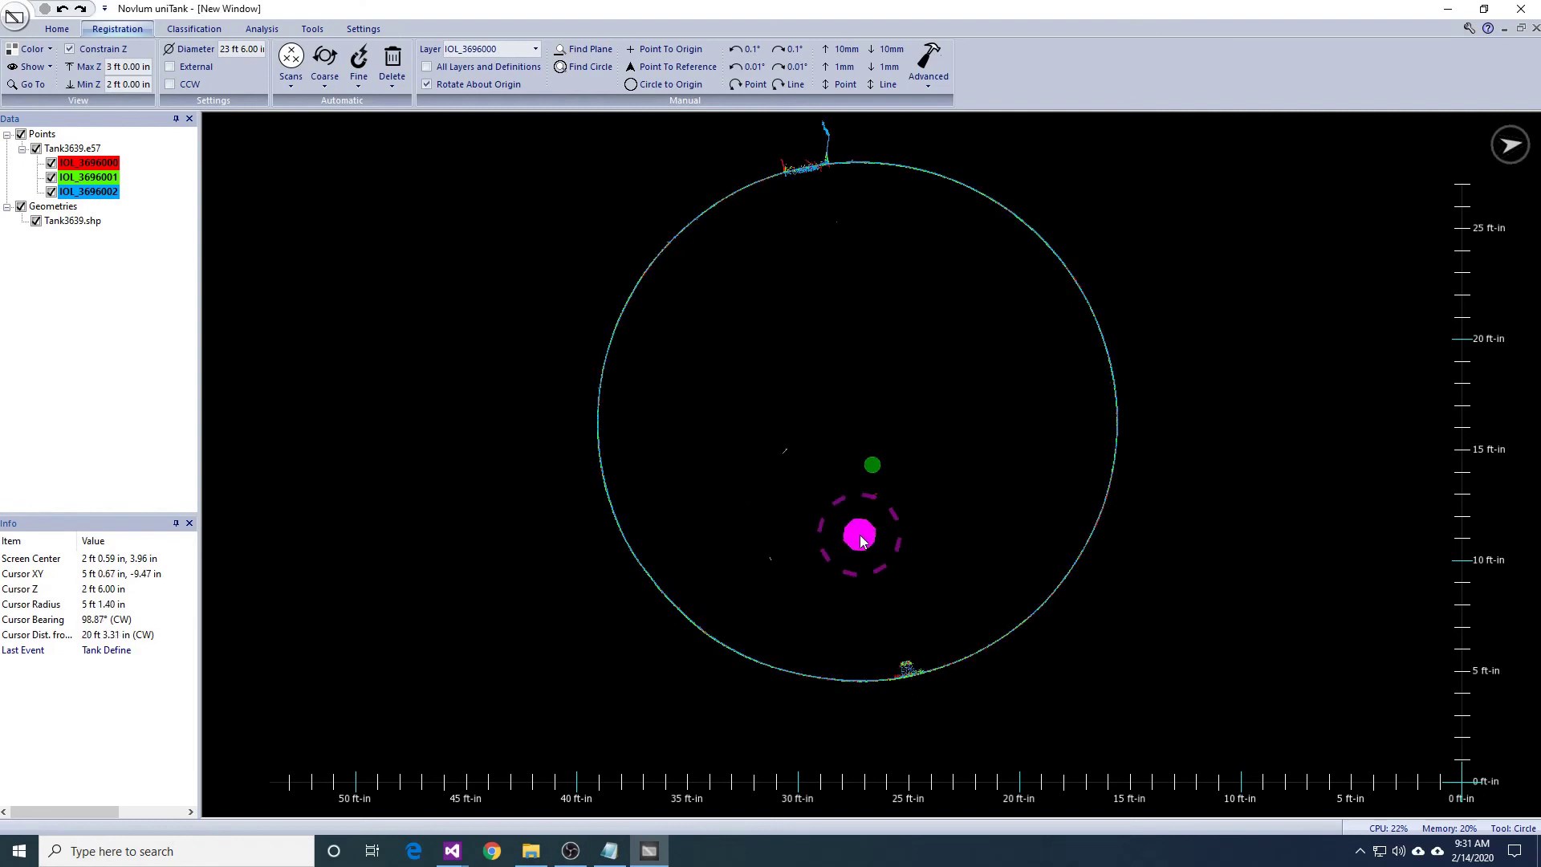
pyautogui.scroll(-1, 861, 541)
pyautogui.scroll(-1, 886, 534)
pyautogui.scroll(4, 918, 474)
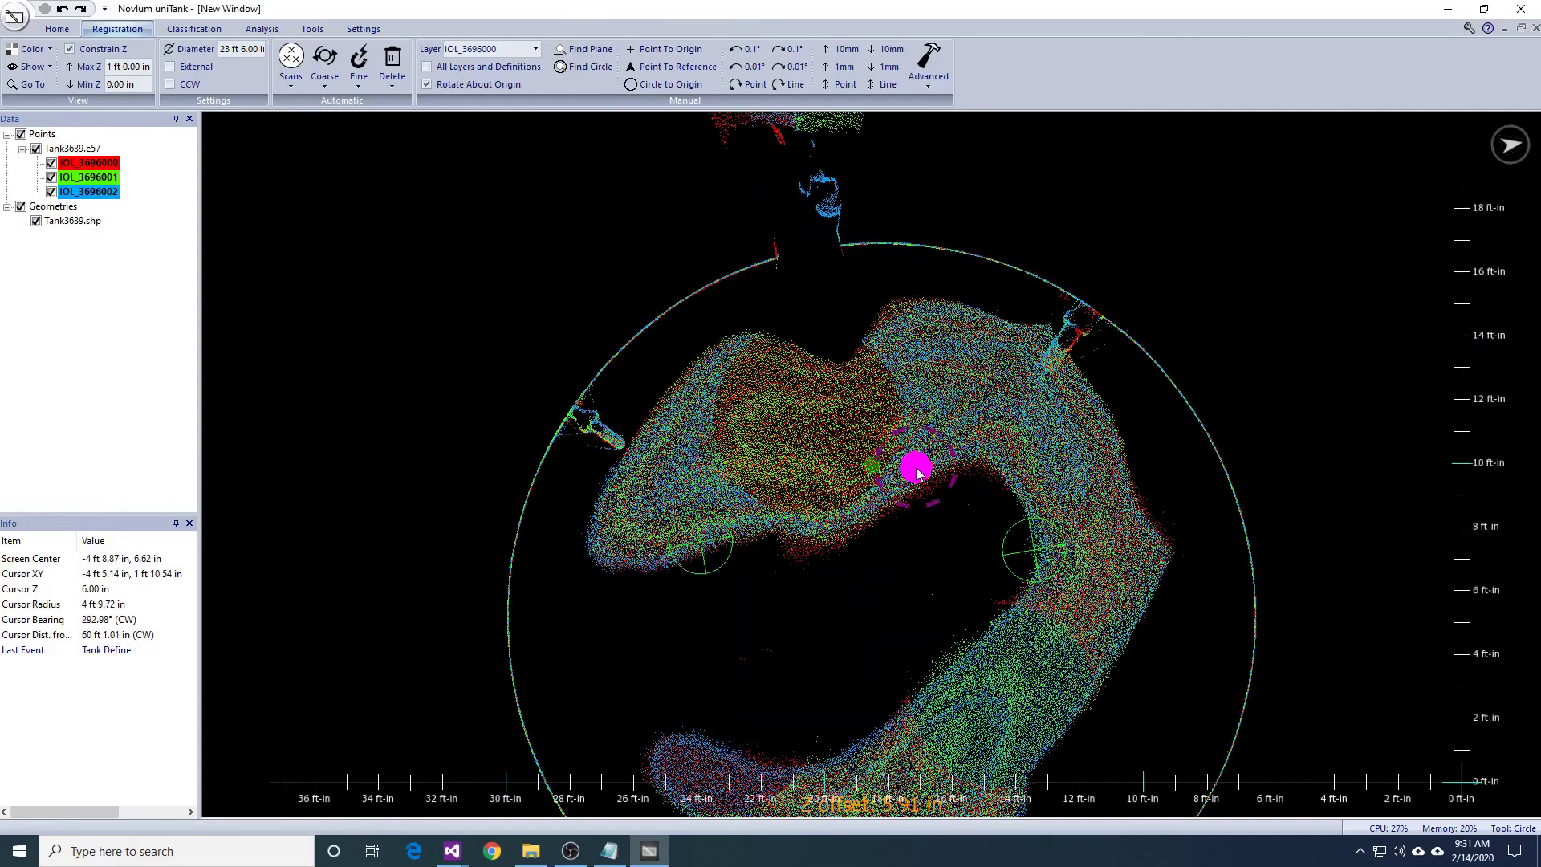
# Set the slice's minimum Z to 9 in around the fixture protruding inward from the shell, clockwise of the shell opening.
pyautogui.moveTo(887, 476); pyautogui.dragTo(837, 574, button='middle')
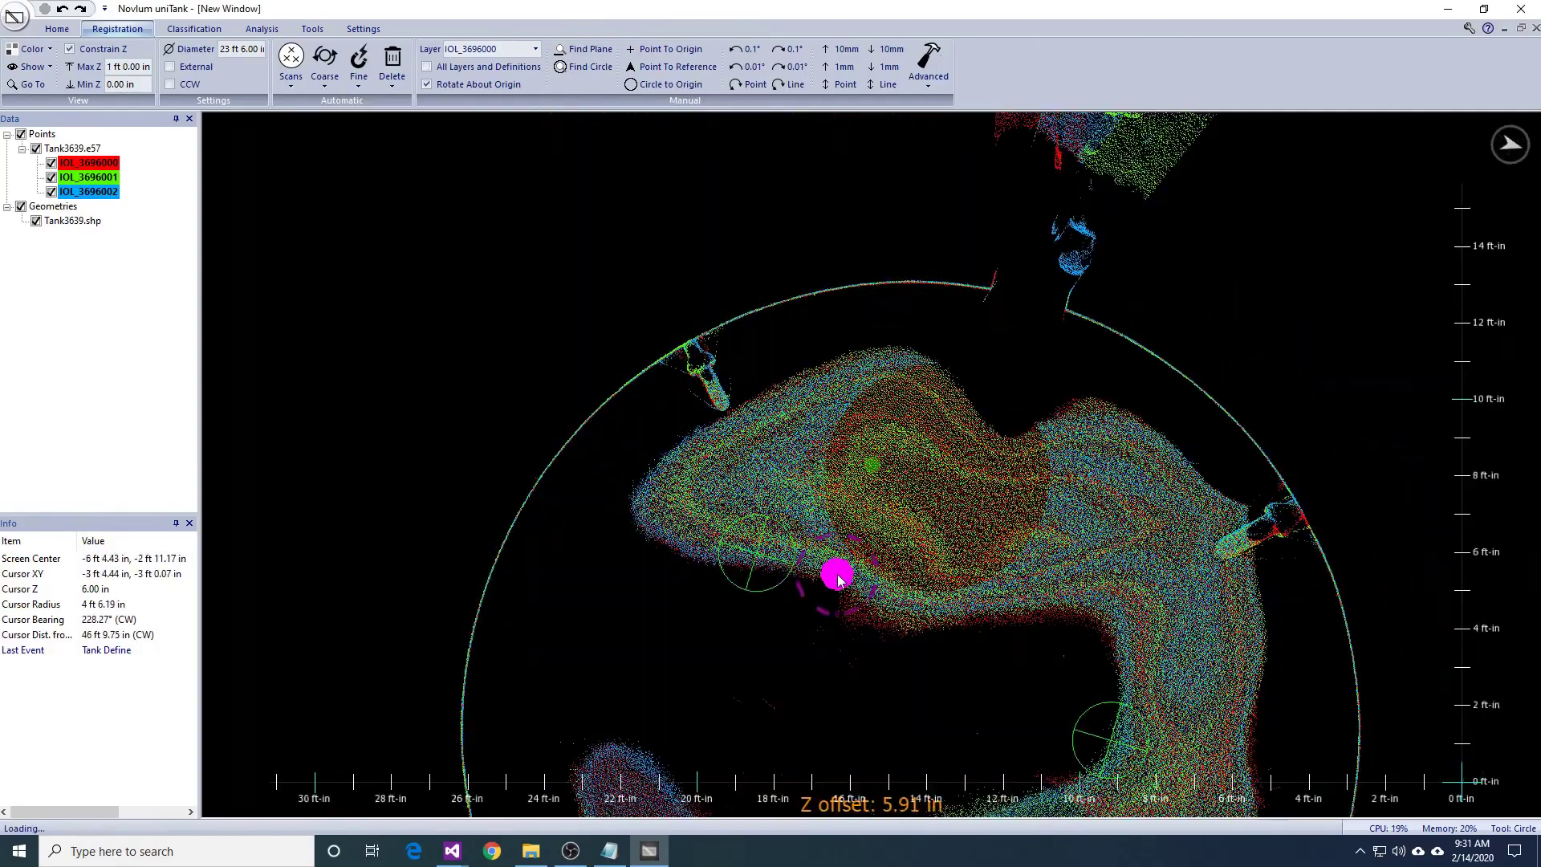
pyautogui.scroll(2, 950, 650)
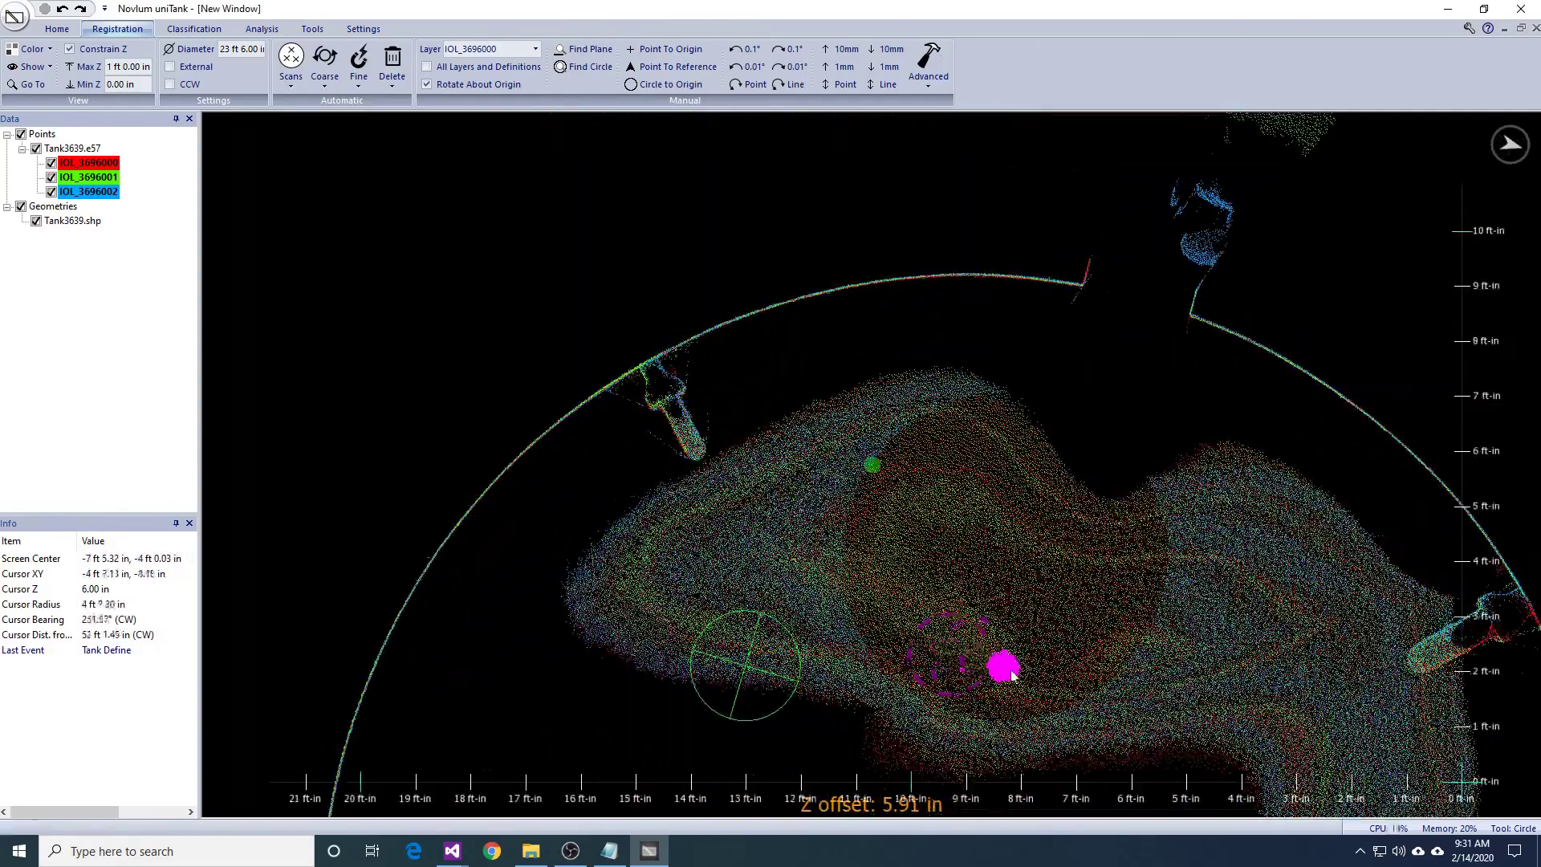
pyautogui.scroll(1, 1068, 708)
pyautogui.moveTo(1071, 713); pyautogui.dragTo(1090, 737, button='middle')
pyautogui.moveTo(1178, 564); pyautogui.dragTo(994, 585, button='middle')
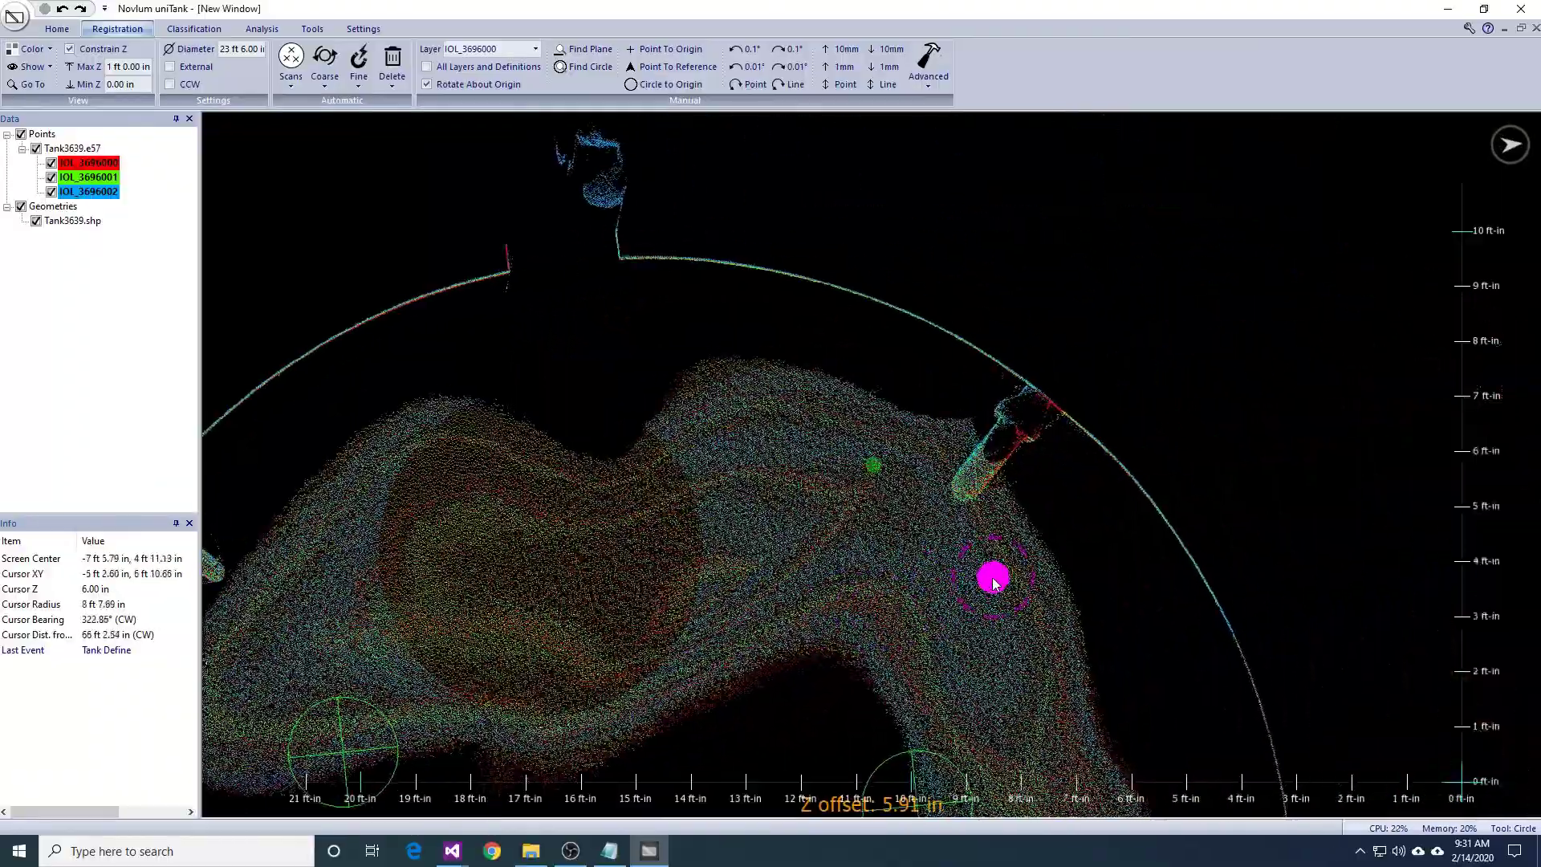
pyautogui.scroll(2, 994, 584)
pyautogui.moveTo(993, 582)
pyautogui.mouseDown()
pyautogui.moveTo(929, 551)
pyautogui.moveTo(1052, 612)
pyautogui.moveTo(988, 661)
pyautogui.mouseUp()
pyautogui.scroll(2, 989, 660)
pyautogui.moveTo(936, 621)
pyautogui.mouseDown(button='middle')
pyautogui.moveTo(963, 443)
pyautogui.moveTo(994, 407)
pyautogui.moveTo(930, 398)
pyautogui.moveTo(929, 585)
pyautogui.moveTo(947, 629)
pyautogui.moveTo(902, 636)
pyautogui.mouseUp(button='middle')
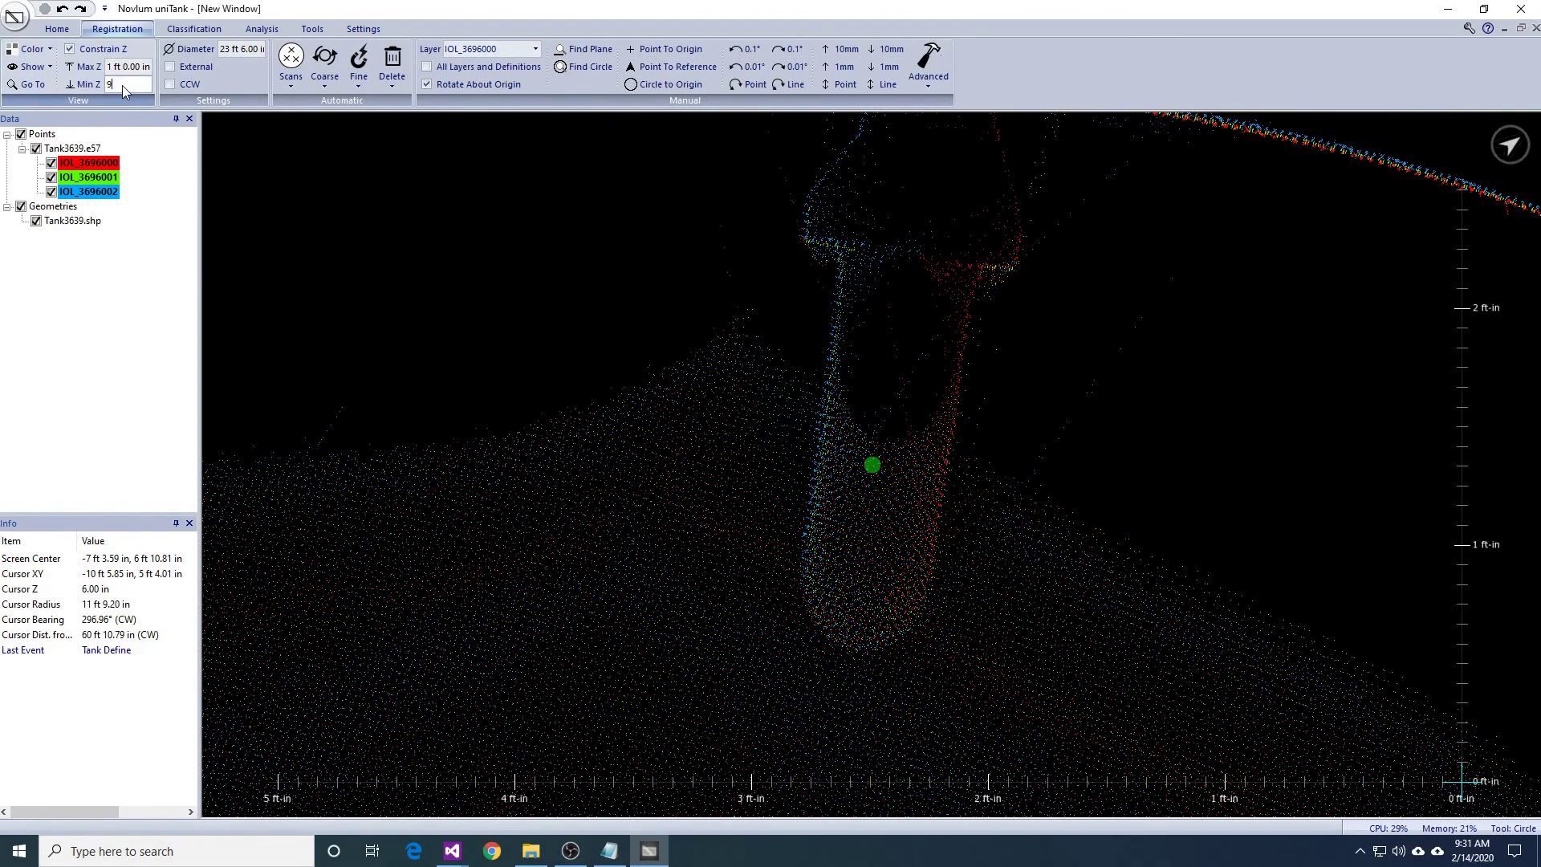
pyautogui.press('Return')
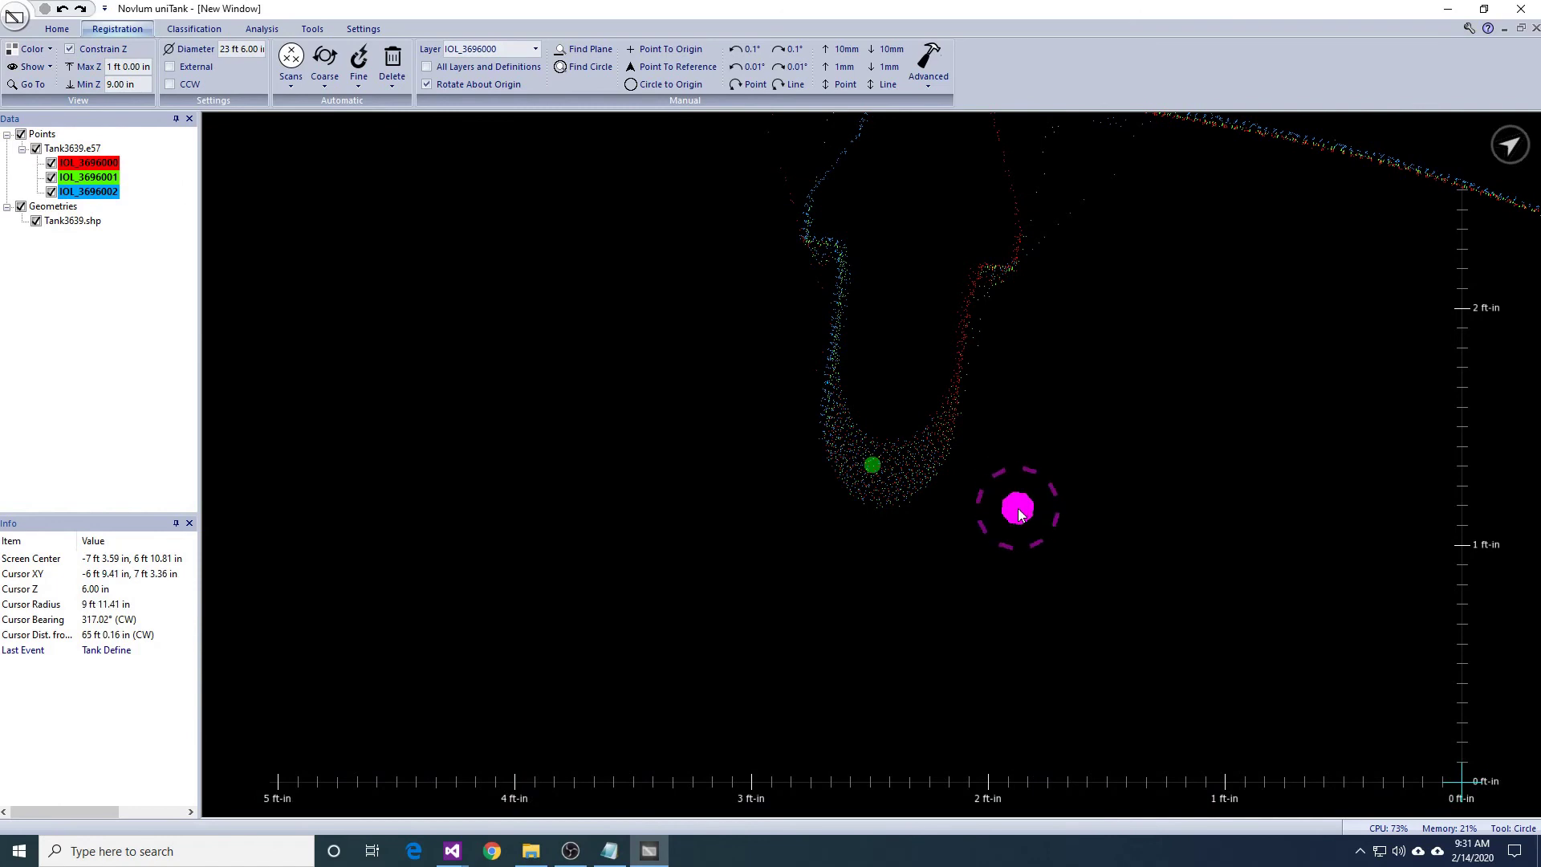
# Define surface fiducials controlling horizontal translation and rotation at two points on opposite sides of the shell fixture.
pyautogui.keyDown('ctrl'); pyautogui.scroll(3, 1019, 523); pyautogui.keyUp('ctrl')
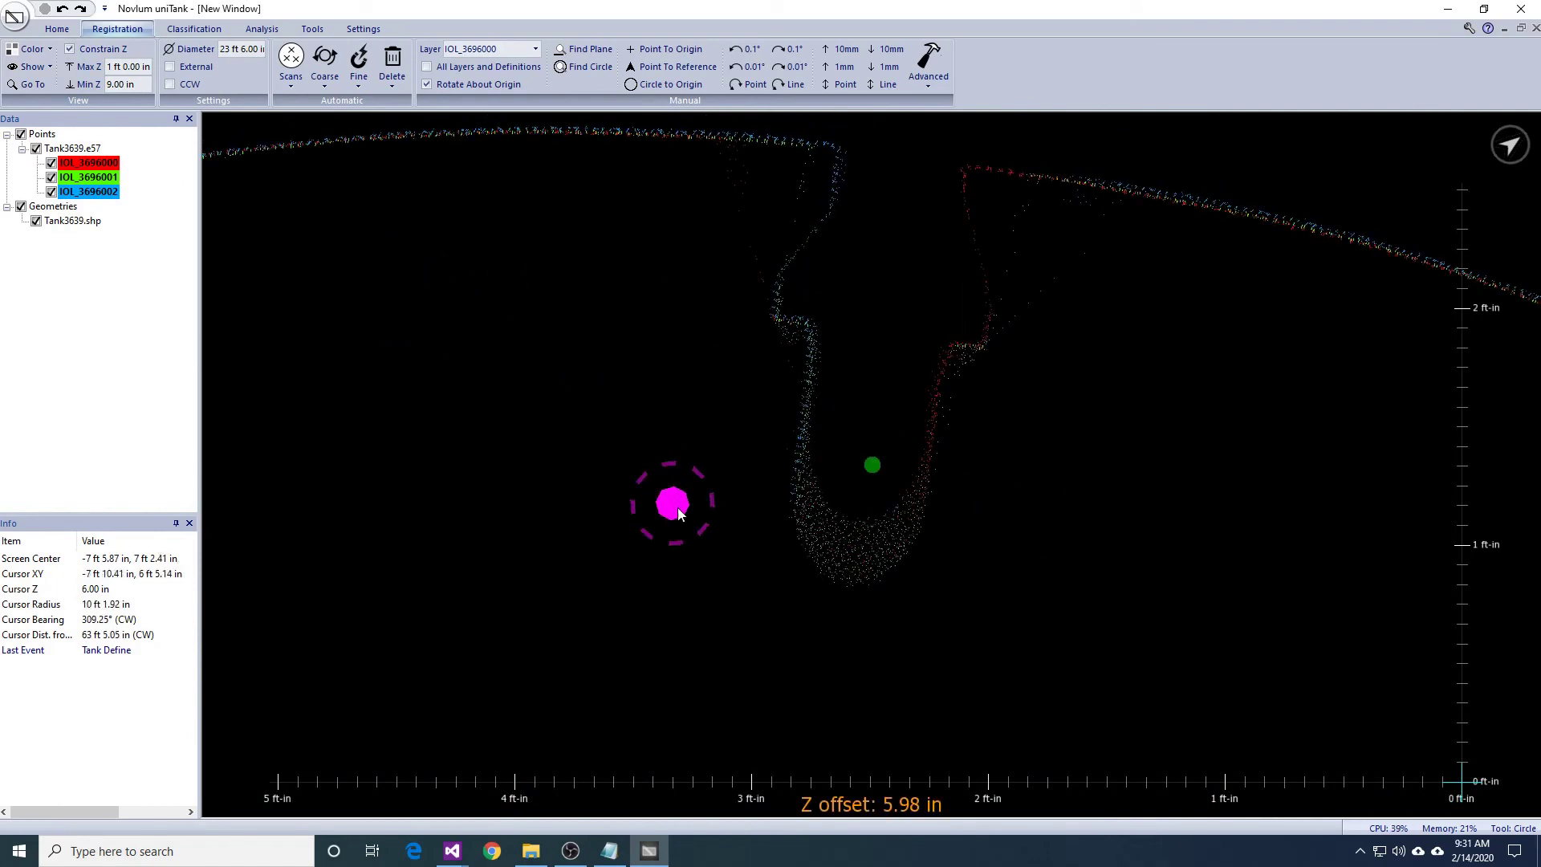
pyautogui.moveTo(971, 505)
pyautogui.mouseDown(button='middle')
pyautogui.moveTo(981, 378)
pyautogui.moveTo(1033, 358)
pyautogui.moveTo(1046, 408)
pyautogui.moveTo(957, 571)
pyautogui.mouseUp(button='middle')
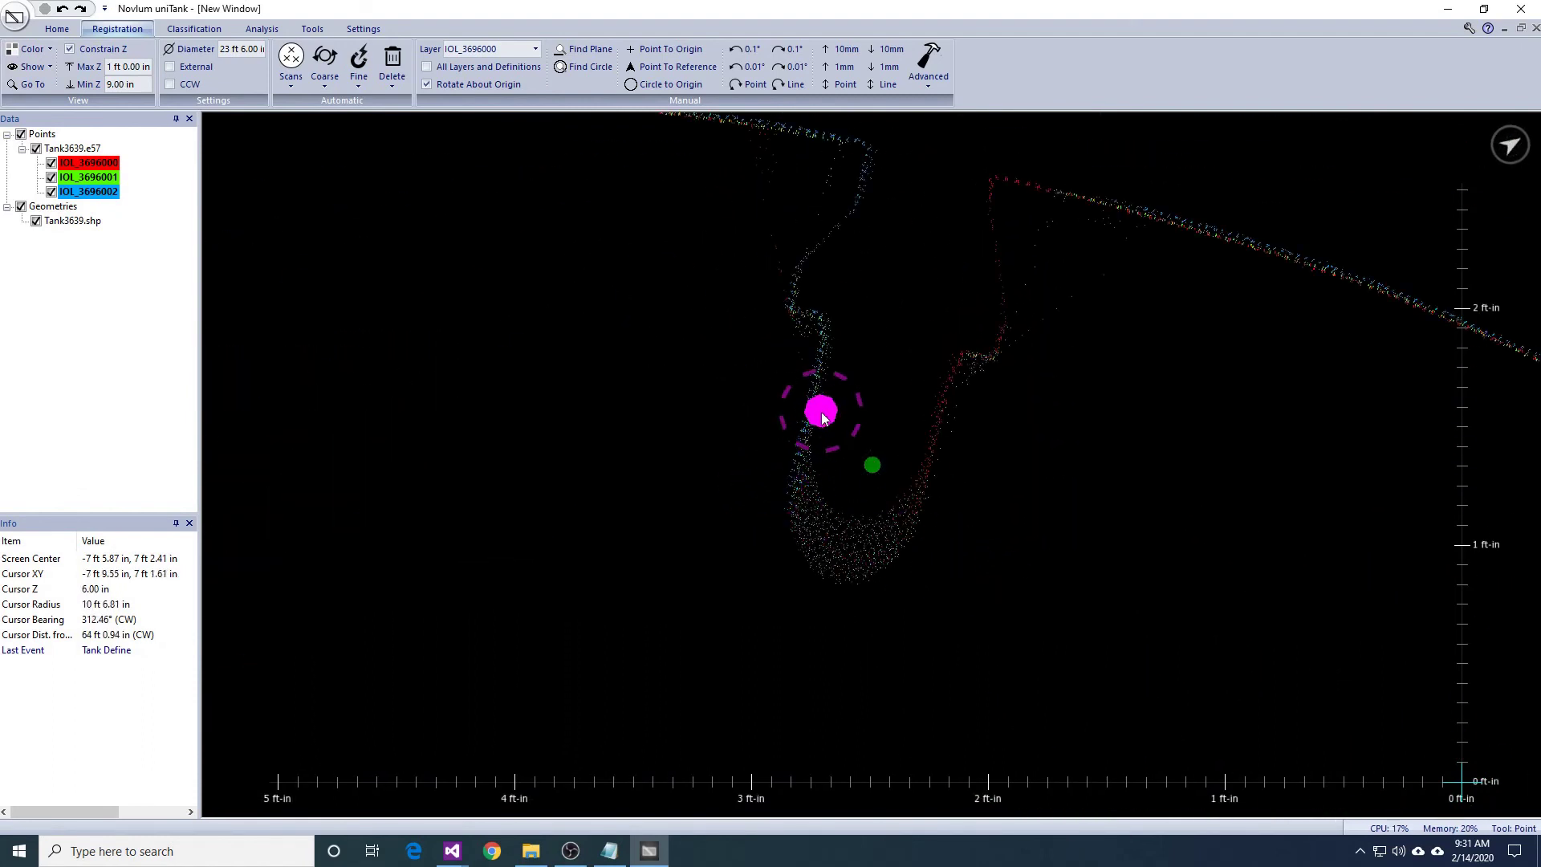
pyautogui.moveTo(822, 429); pyautogui.dragTo(856, 271, button='middle')
pyautogui.moveTo(900, 350); pyautogui.dragTo(919, 597, button='middle')
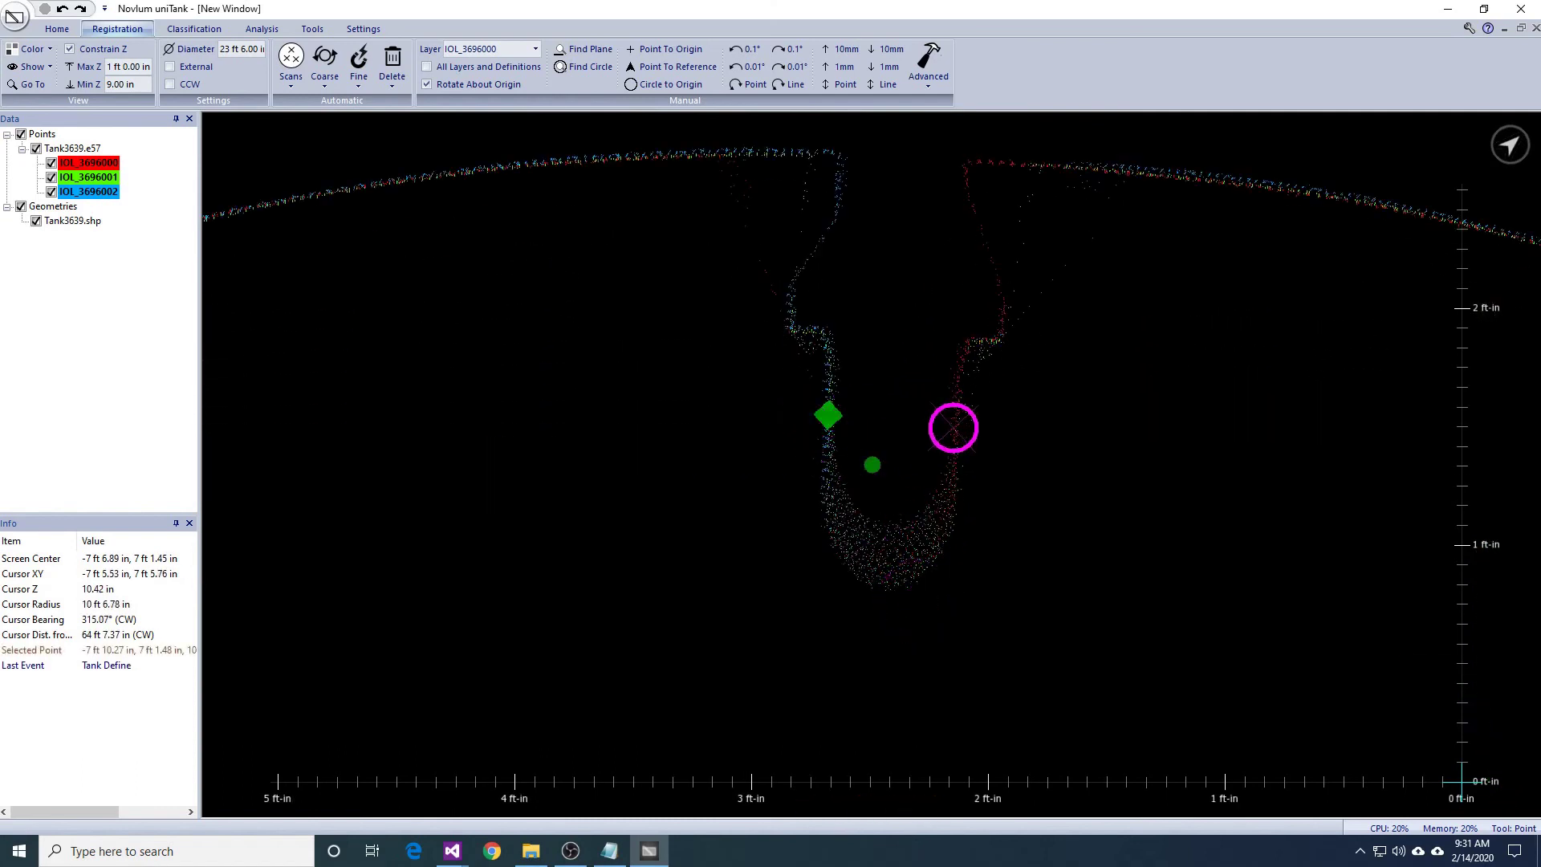
pyautogui.moveTo(890, 423)
pyautogui.mouseDown(button='middle')
pyautogui.moveTo(863, 416)
pyautogui.moveTo(878, 435)
pyautogui.mouseUp(button='middle')
pyautogui.scroll(2, 871, 426)
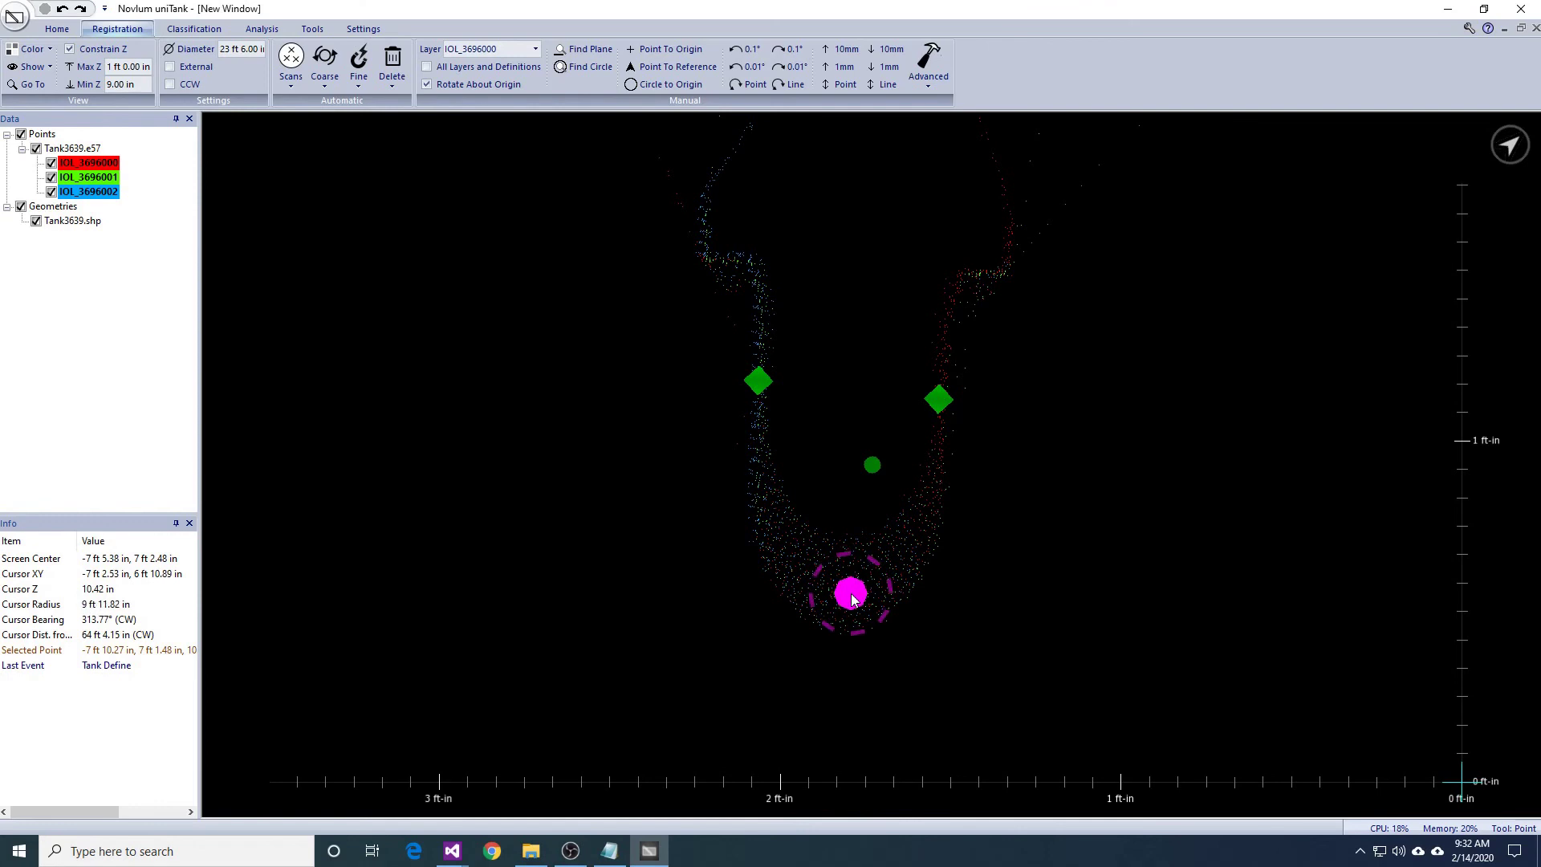
pyautogui.click(370, 85)
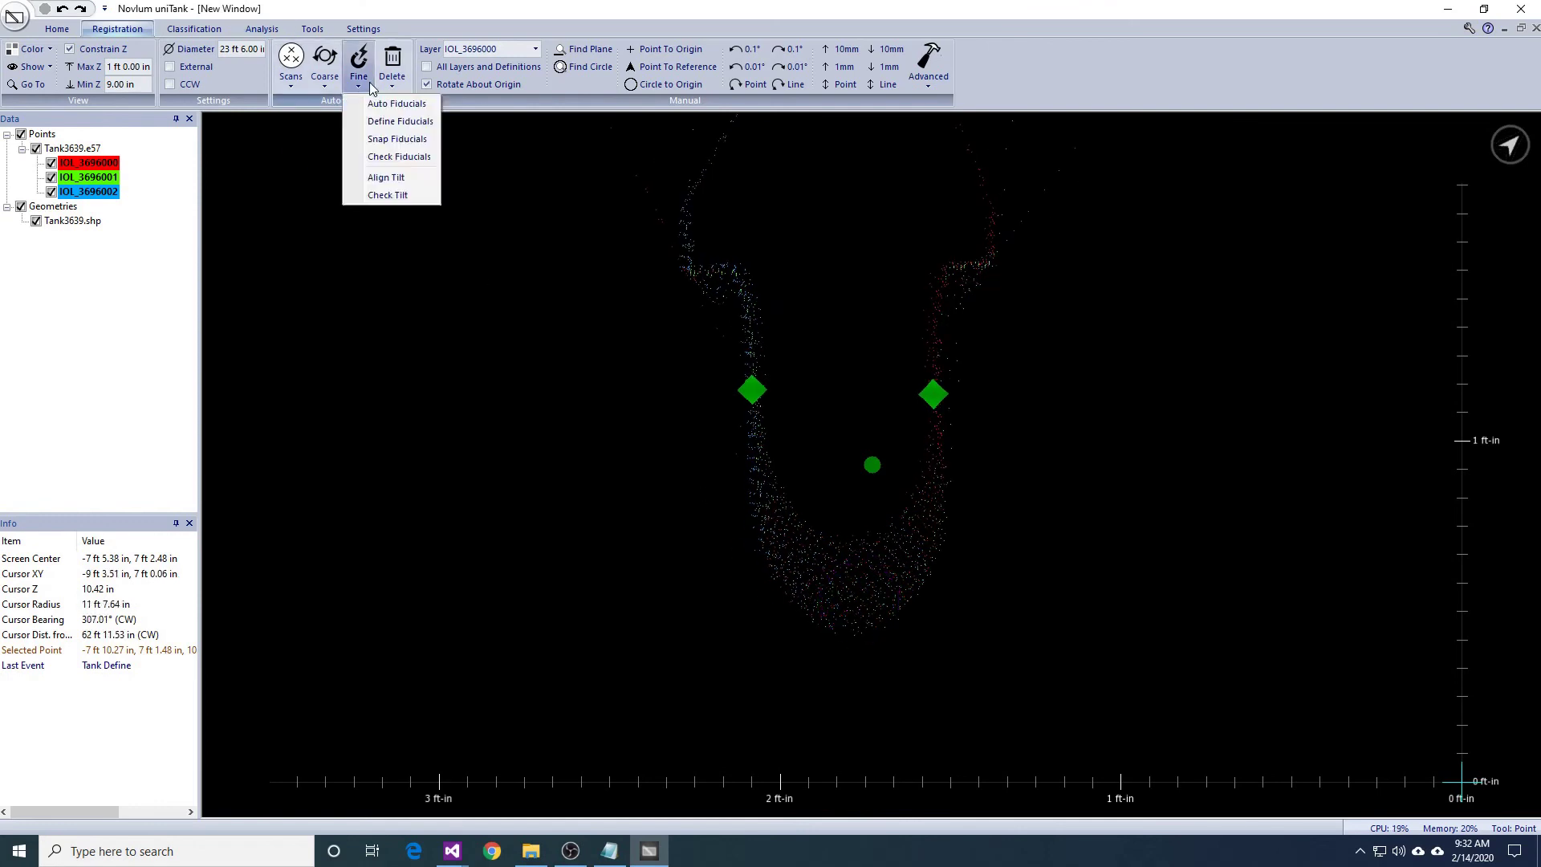
pyautogui.click(387, 122)
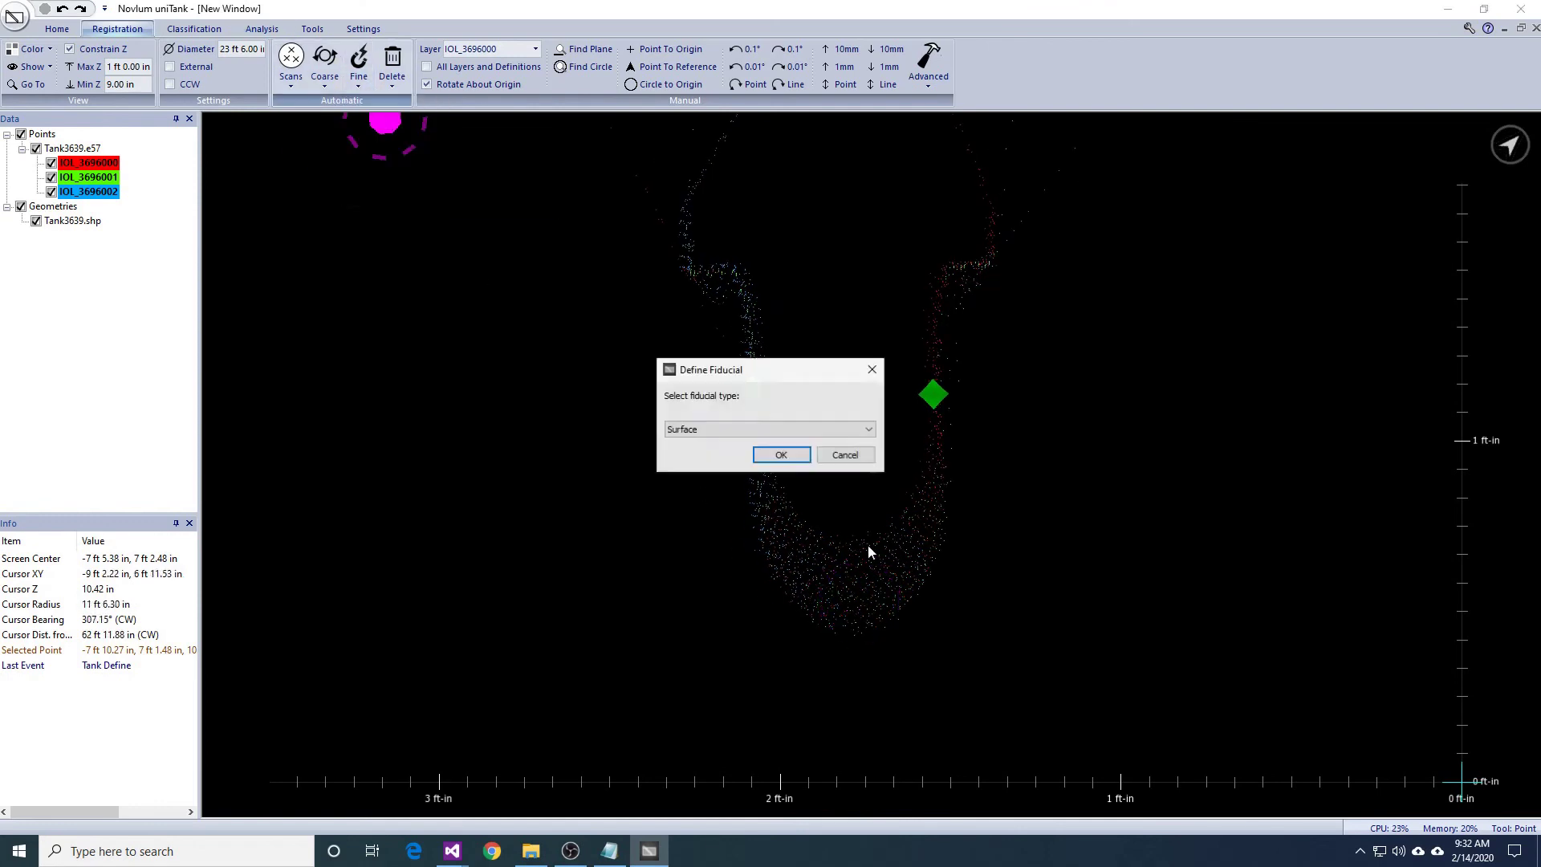
pyautogui.click(785, 456)
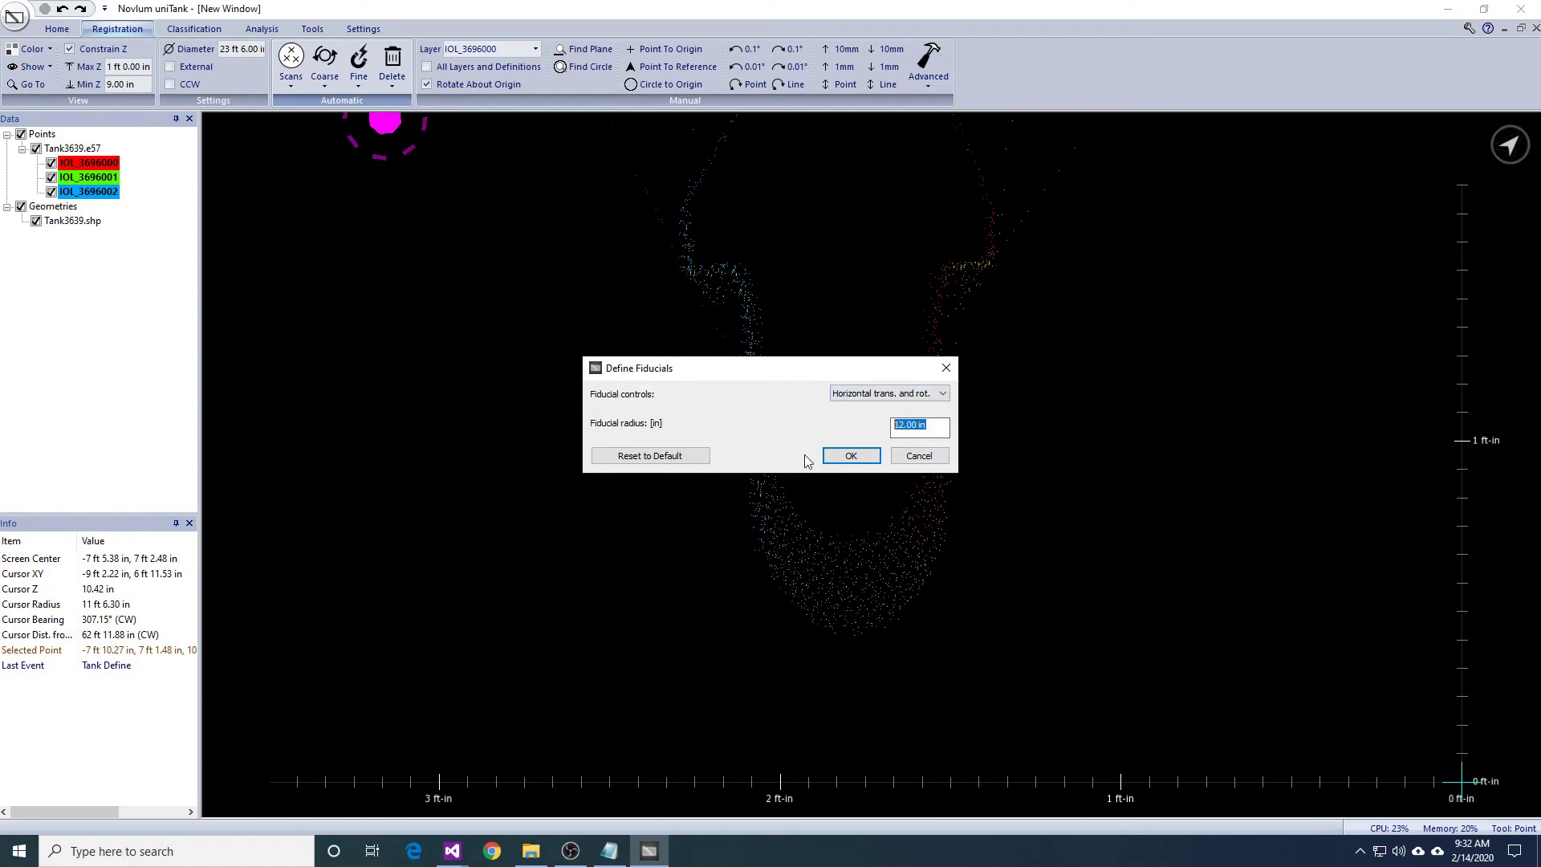
pyautogui.click(849, 456)
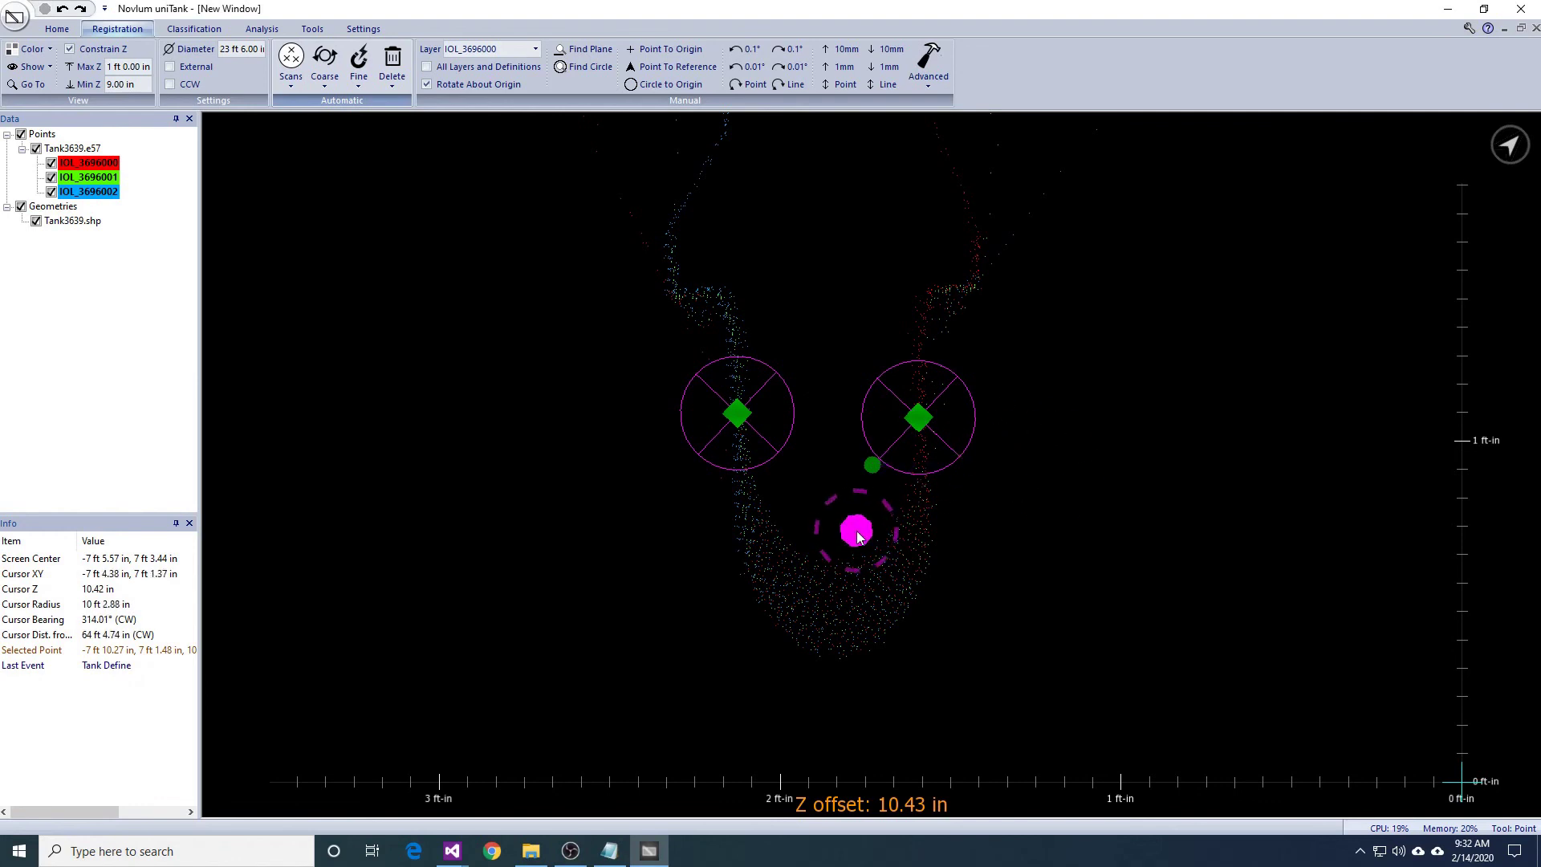
# Examine the fixture on the other side of the shell opening in lower Z slices, returning to the 9 in to 1 ft slice.
pyautogui.scroll(-5, 851, 546)
pyautogui.moveTo(807, 669); pyautogui.dragTo(1172, 495, button='middle')
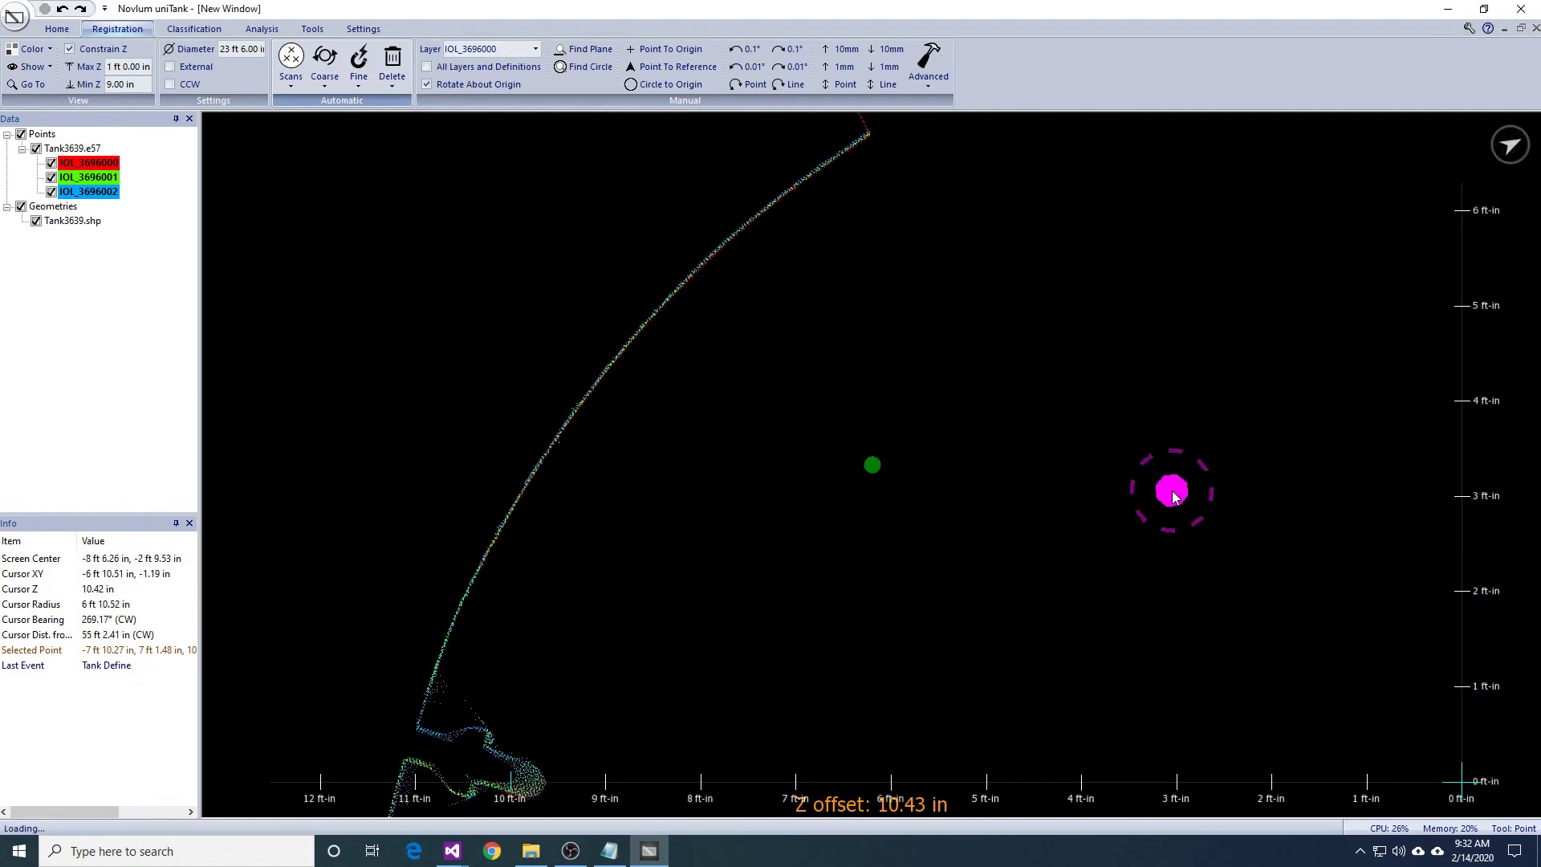
pyautogui.scroll(-2, 1173, 495)
pyautogui.moveTo(1070, 577); pyautogui.dragTo(945, 702, button='right')
pyautogui.moveTo(540, 437); pyautogui.dragTo(575, 640, button='middle')
pyautogui.scroll(4, 617, 579)
pyautogui.moveTo(385, 536); pyautogui.dragTo(700, 574, button='middle')
pyautogui.scroll(2, 739, 610)
pyautogui.press('pagedown')
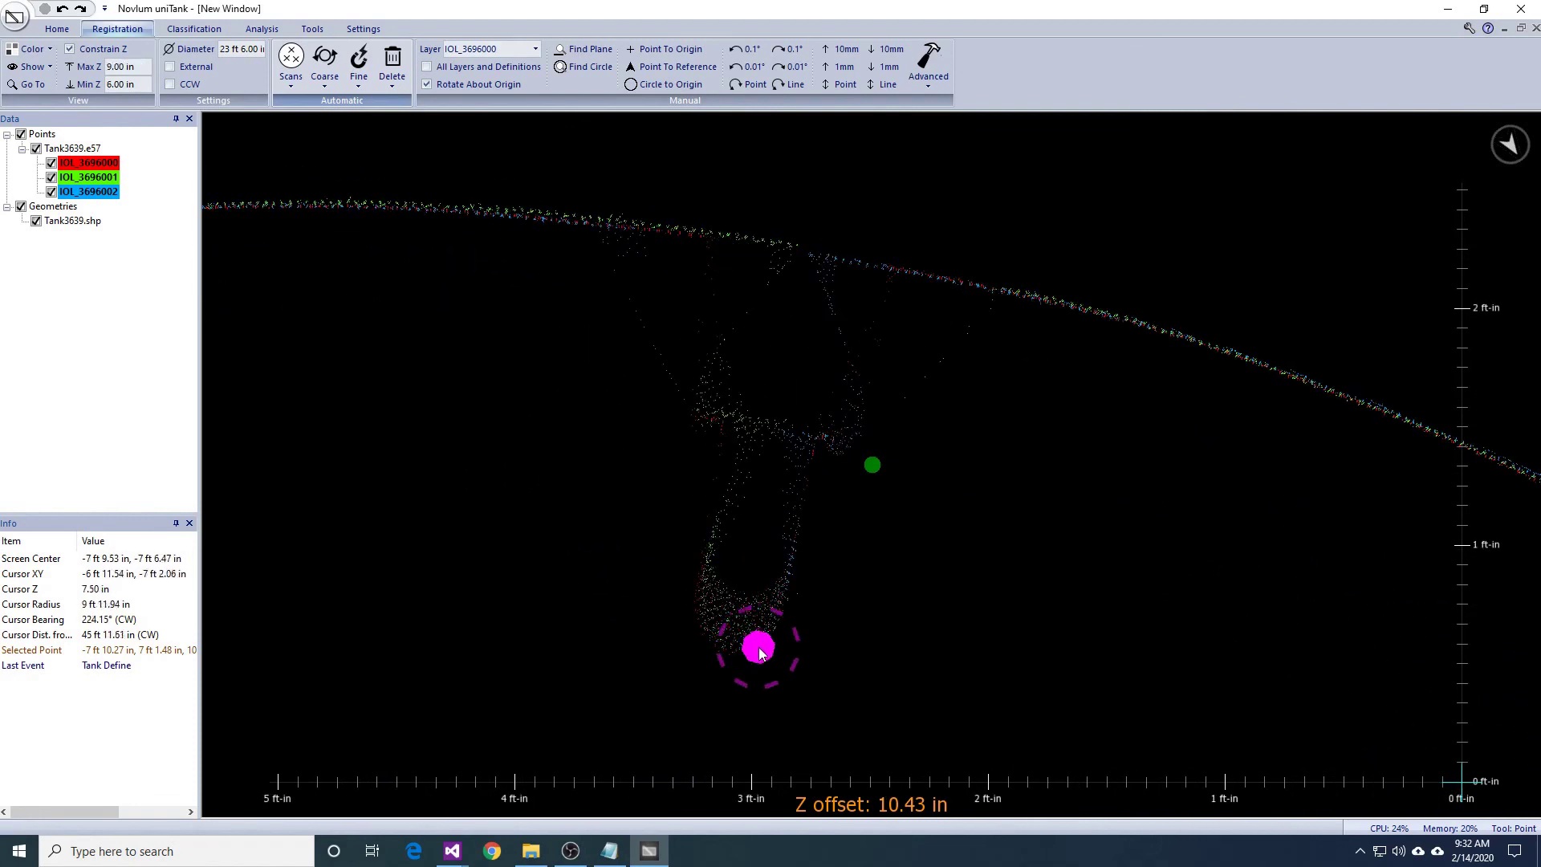
pyautogui.press('pagedown')
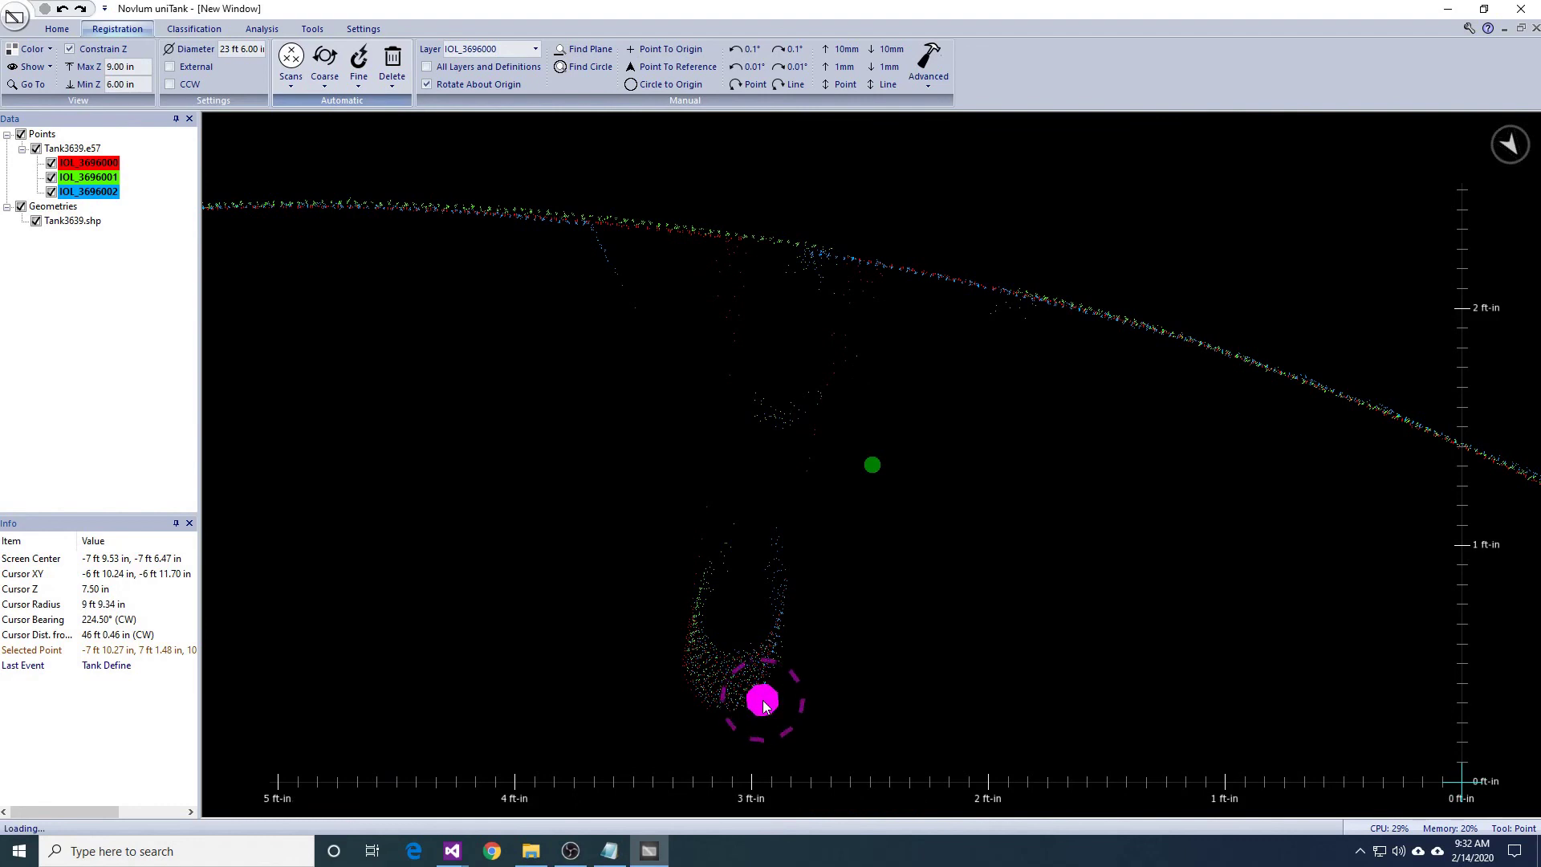
pyautogui.press('pageup')
pyautogui.moveTo(790, 570); pyautogui.dragTo(785, 618, button='middle')
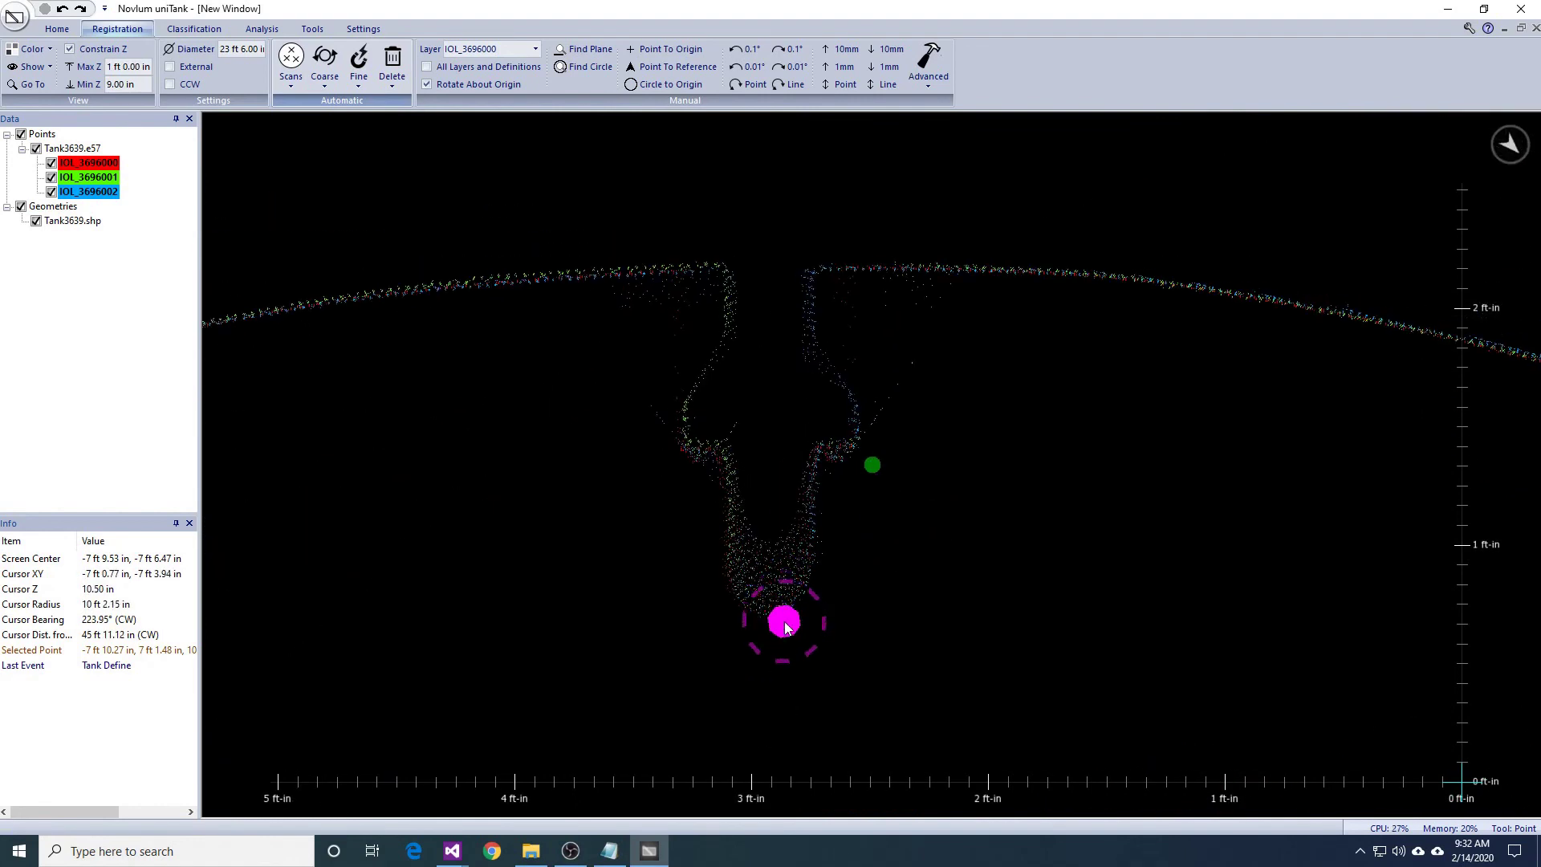
# Define surface fiducials at two points on opposite sides of this second fixture, keeping the offered control and radius settings.
pyautogui.scroll(2, 785, 626)
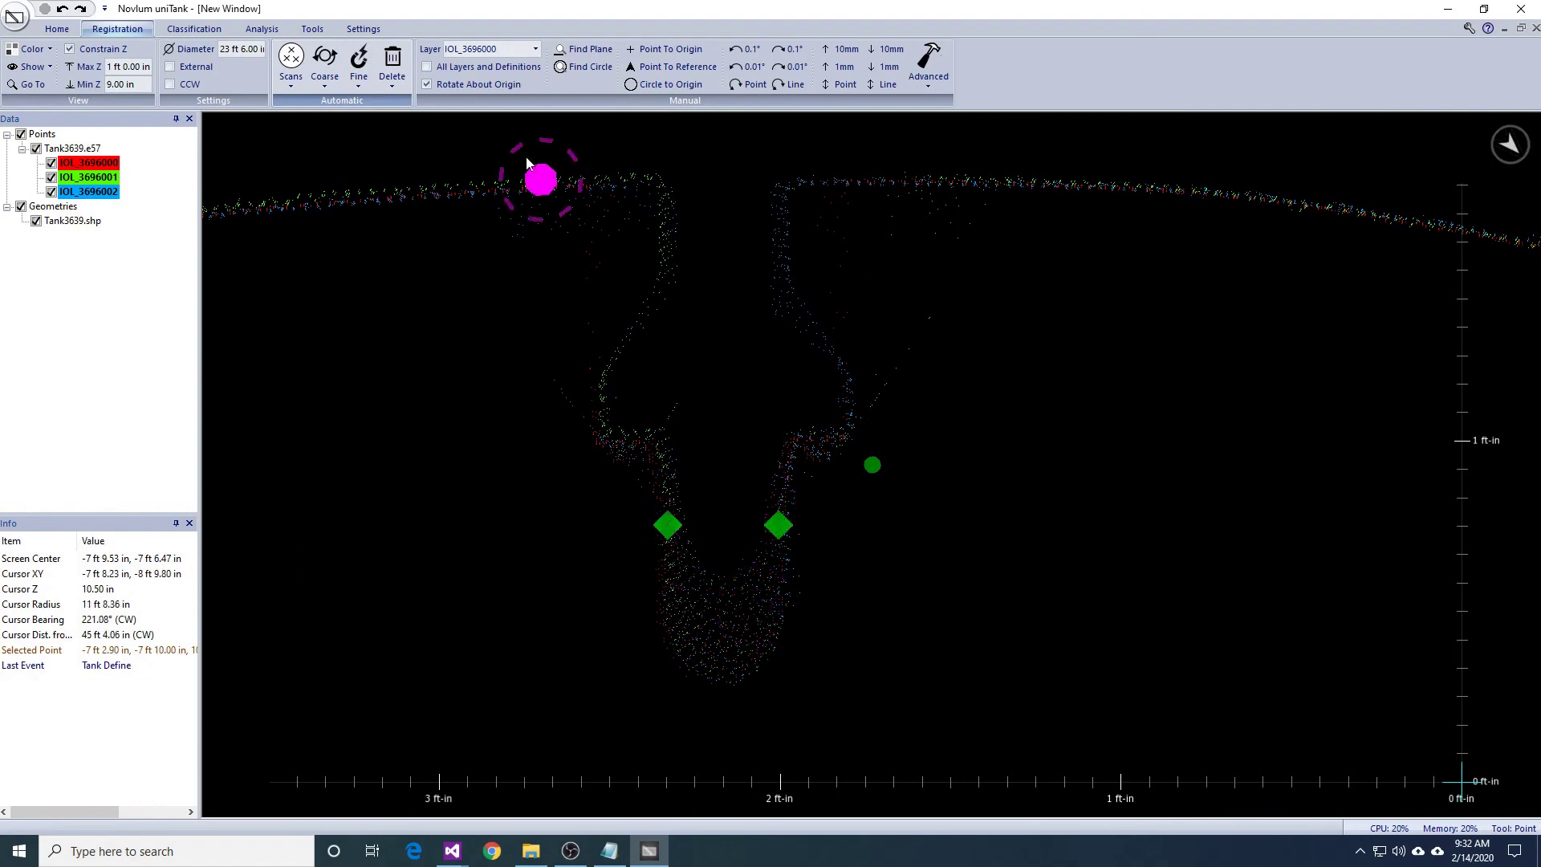
pyautogui.click(363, 84)
pyautogui.click(382, 122)
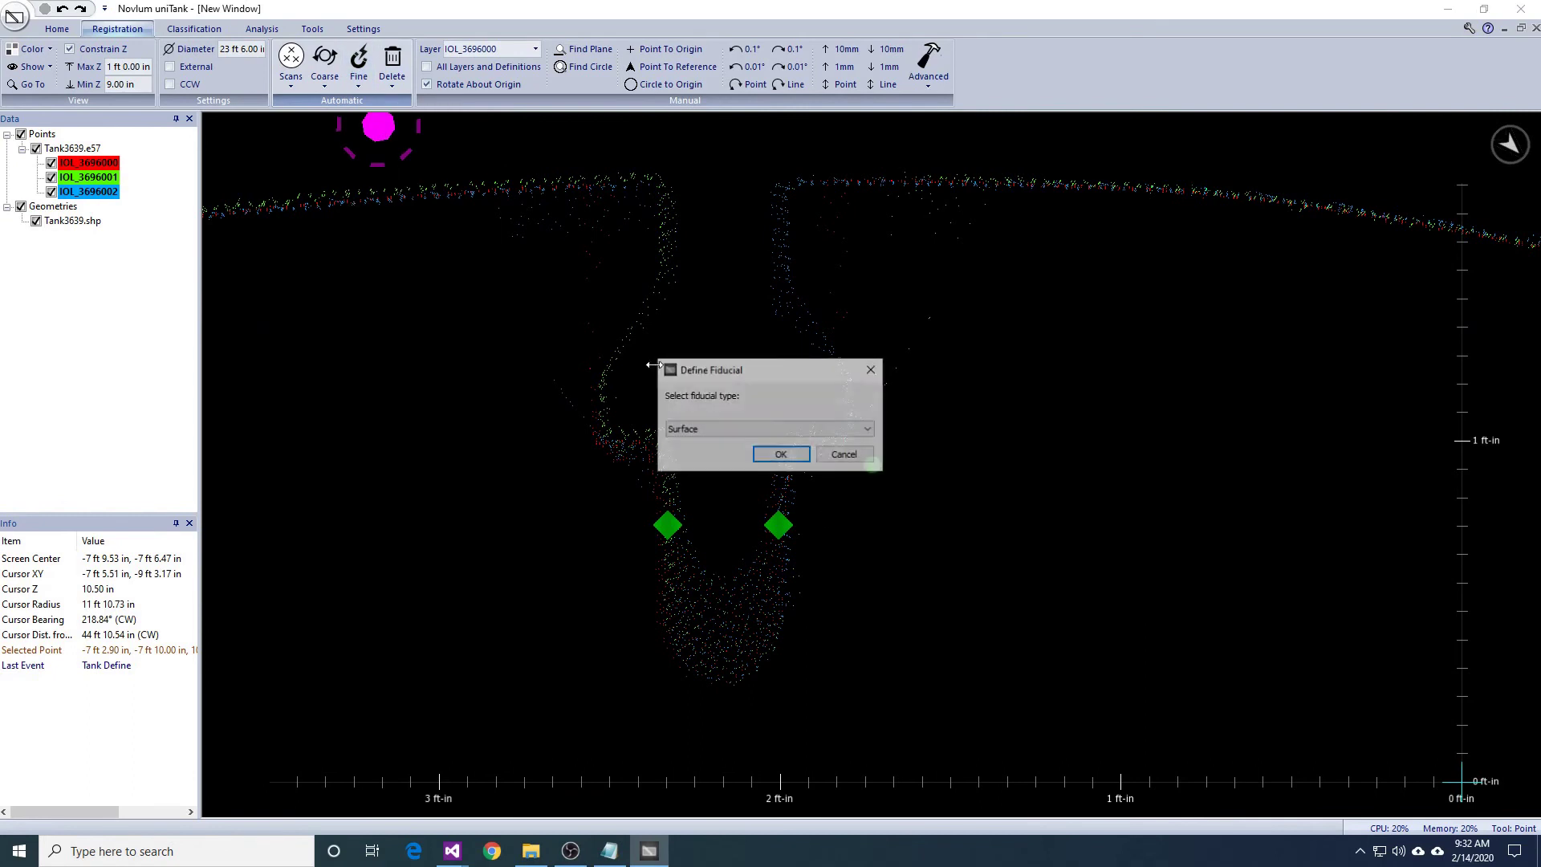
pyautogui.press('Return')
pyautogui.press('Return')
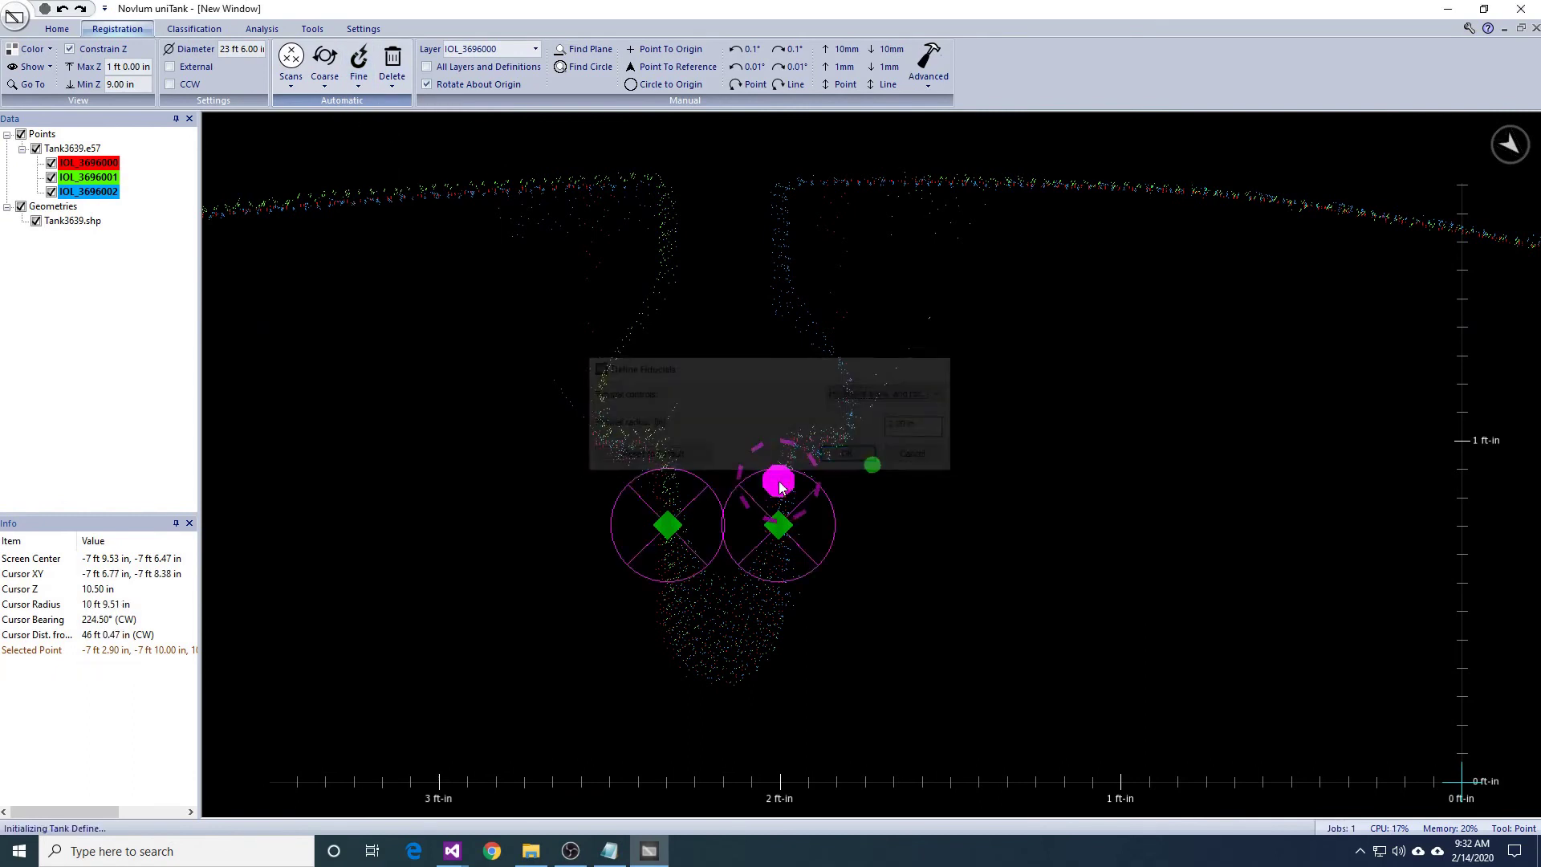
pyautogui.moveTo(885, 575); pyautogui.dragTo(906, 563, button='middle')
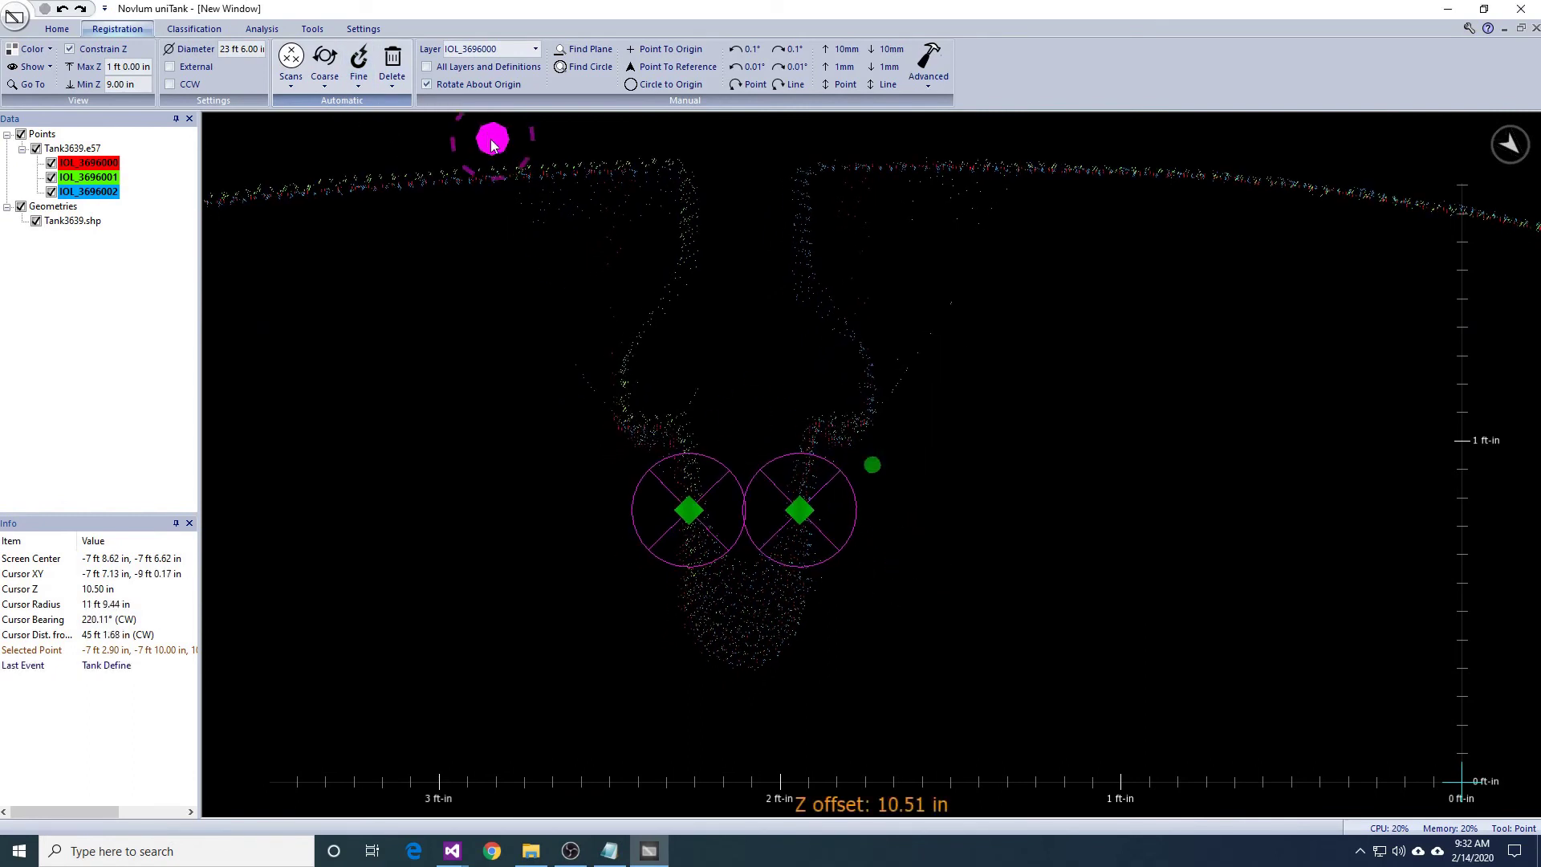
# Enclose the outward flange at the shell opening's clockwise edge in a rectangular selection of about 0.24 sq ft.
pyautogui.click(356, 89)
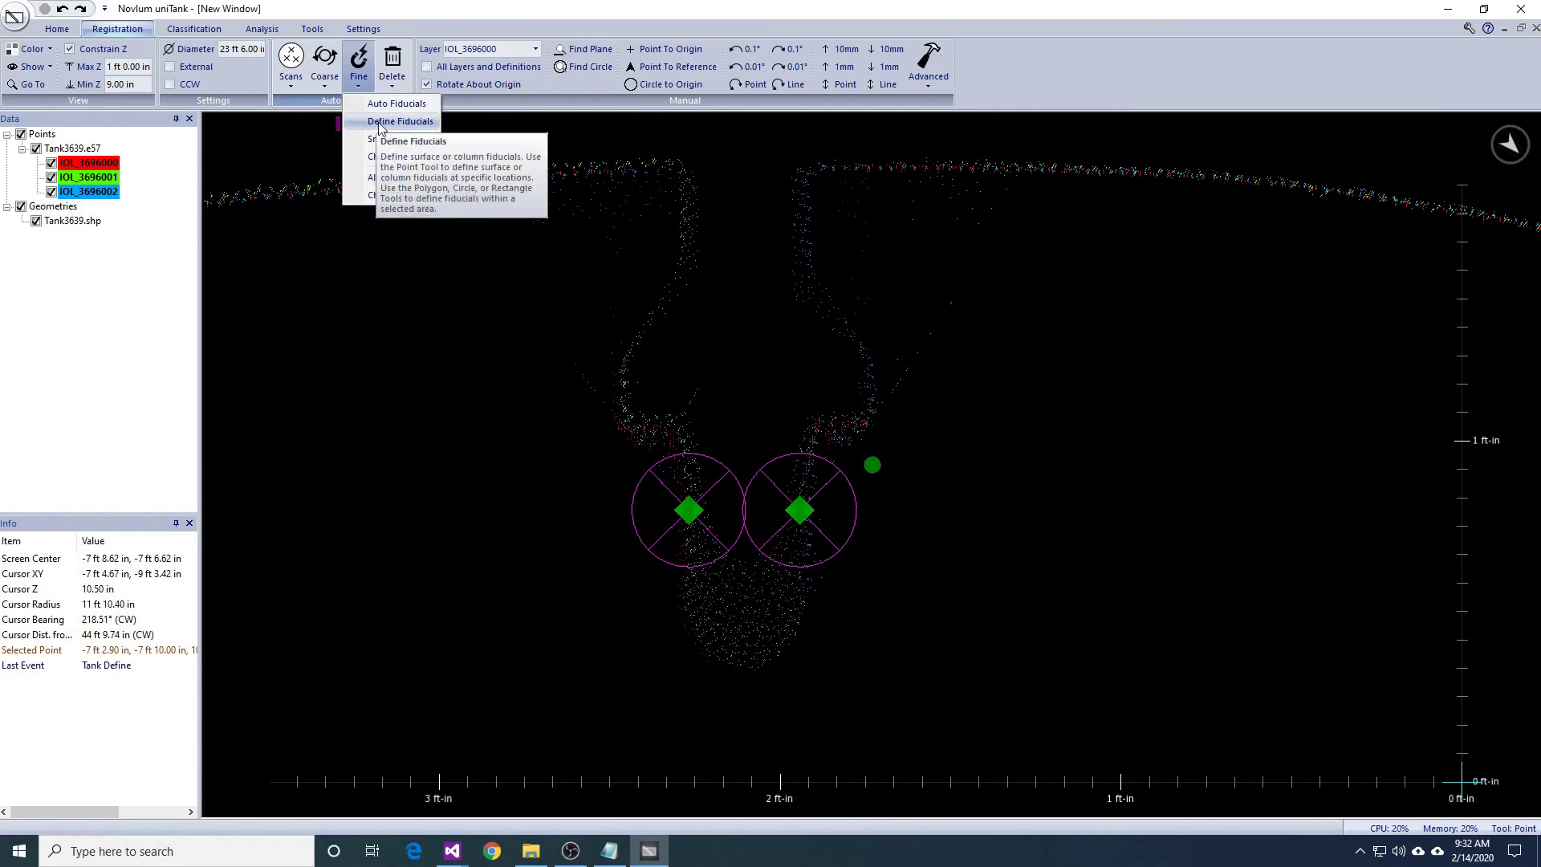
pyautogui.click(379, 123)
pyautogui.moveTo(1518, 510); pyautogui.dragTo(1008, 472, button='middle')
pyautogui.moveTo(1499, 595); pyautogui.dragTo(755, 301, button='middle')
pyautogui.scroll(-2, 755, 301)
pyautogui.press('r')
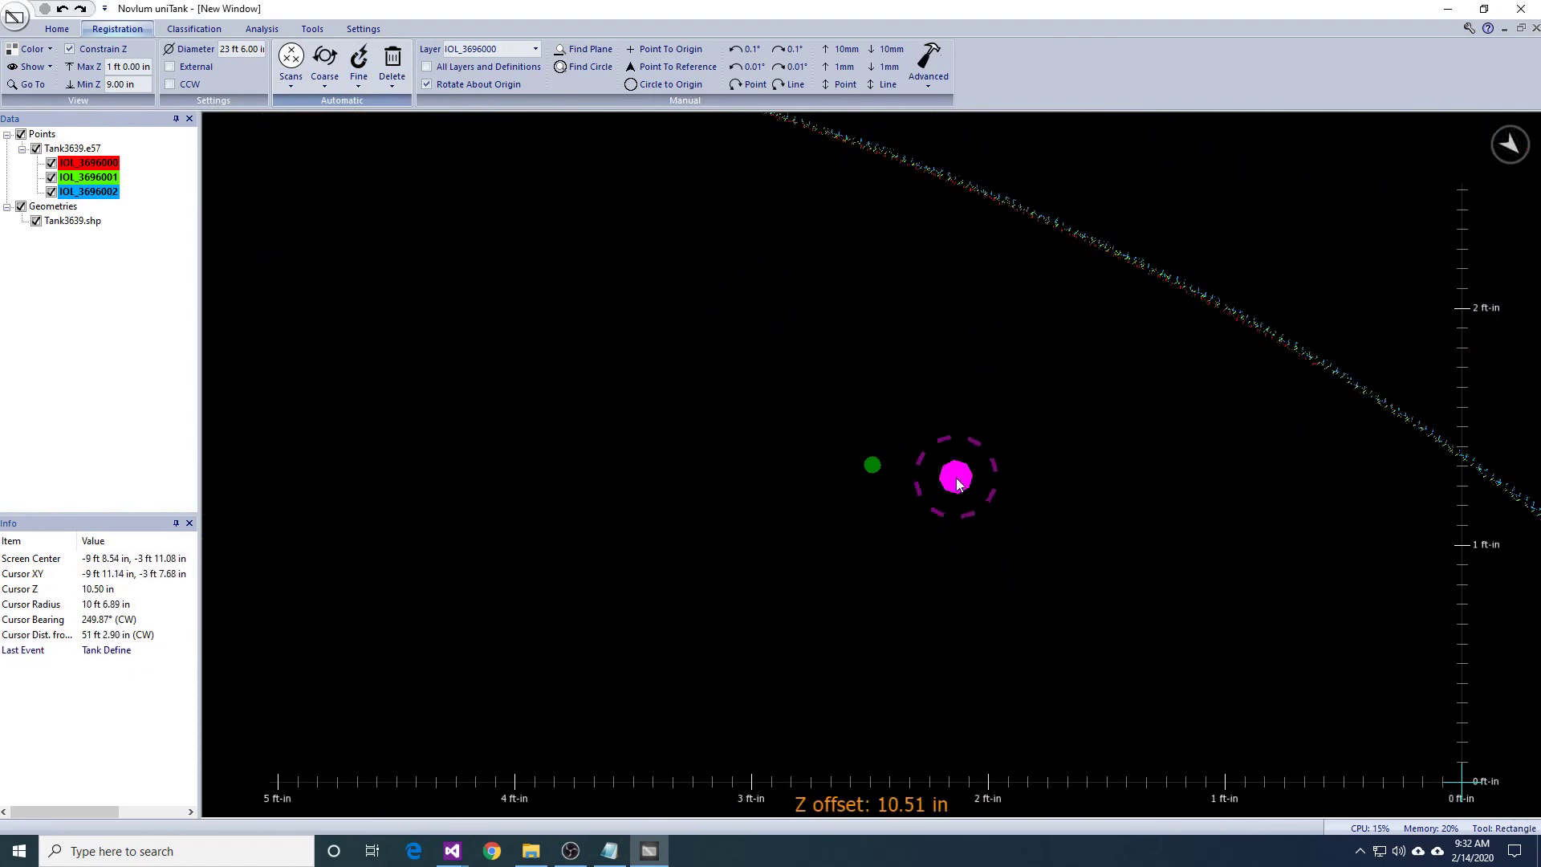
pyautogui.moveTo(956, 502); pyautogui.dragTo(619, 415, button='middle')
pyautogui.moveTo(692, 489); pyautogui.dragTo(771, 587, button='right')
pyautogui.moveTo(1263, 556); pyautogui.dragTo(1095, 626, button='middle')
pyautogui.moveTo(788, 351); pyautogui.dragTo(900, 465)
# Try to define fiducials within this rectangle on all three layers, with horizontal translation and rotation control, 2 in radius and 10 ft spacing.
pyautogui.click(359, 78)
pyautogui.click(376, 122)
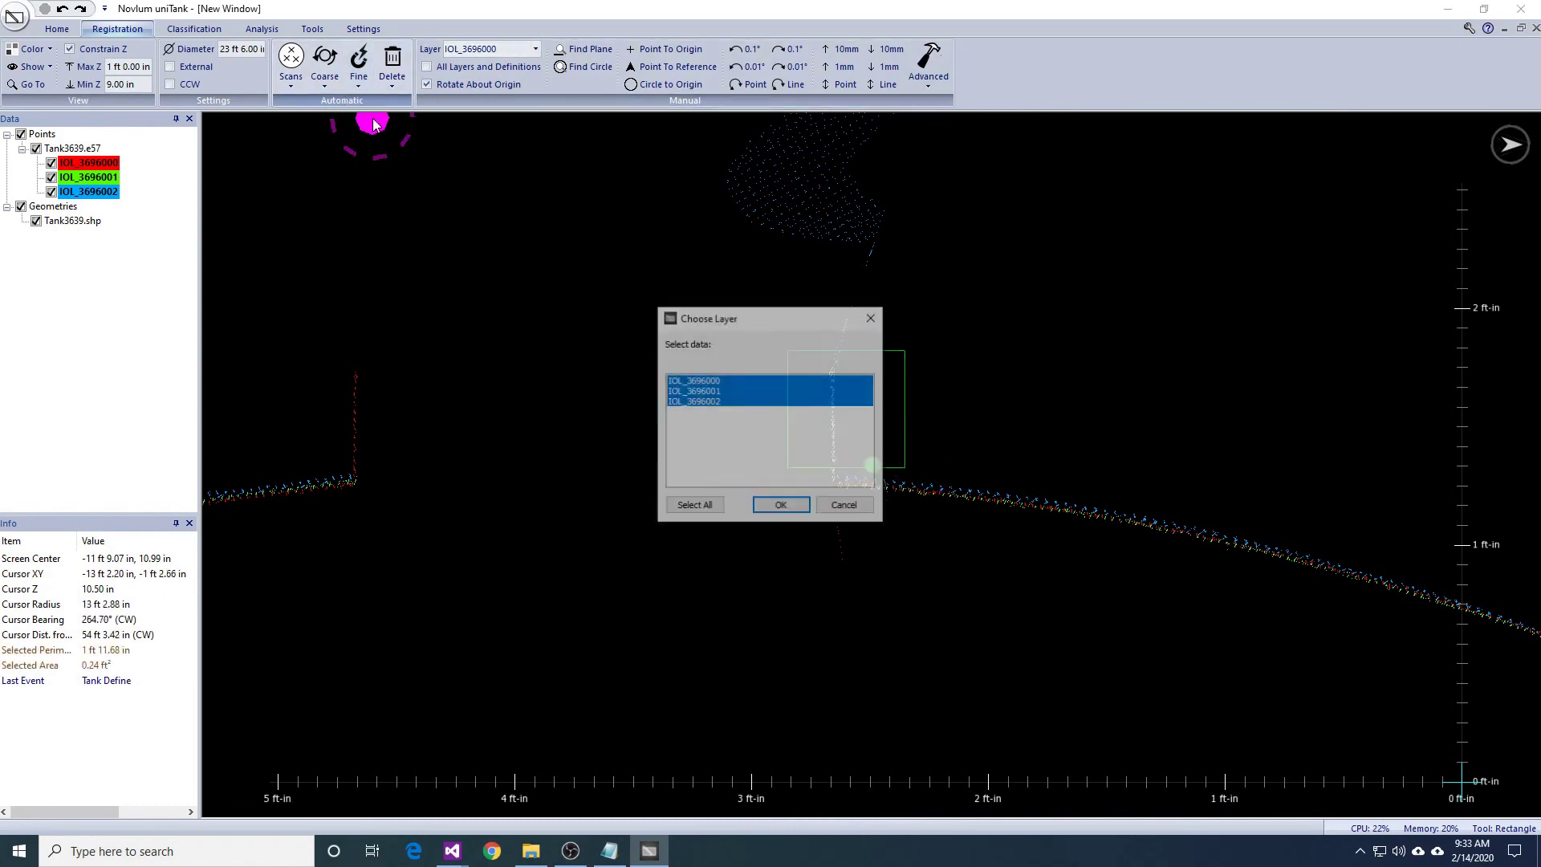
pyautogui.press('Return')
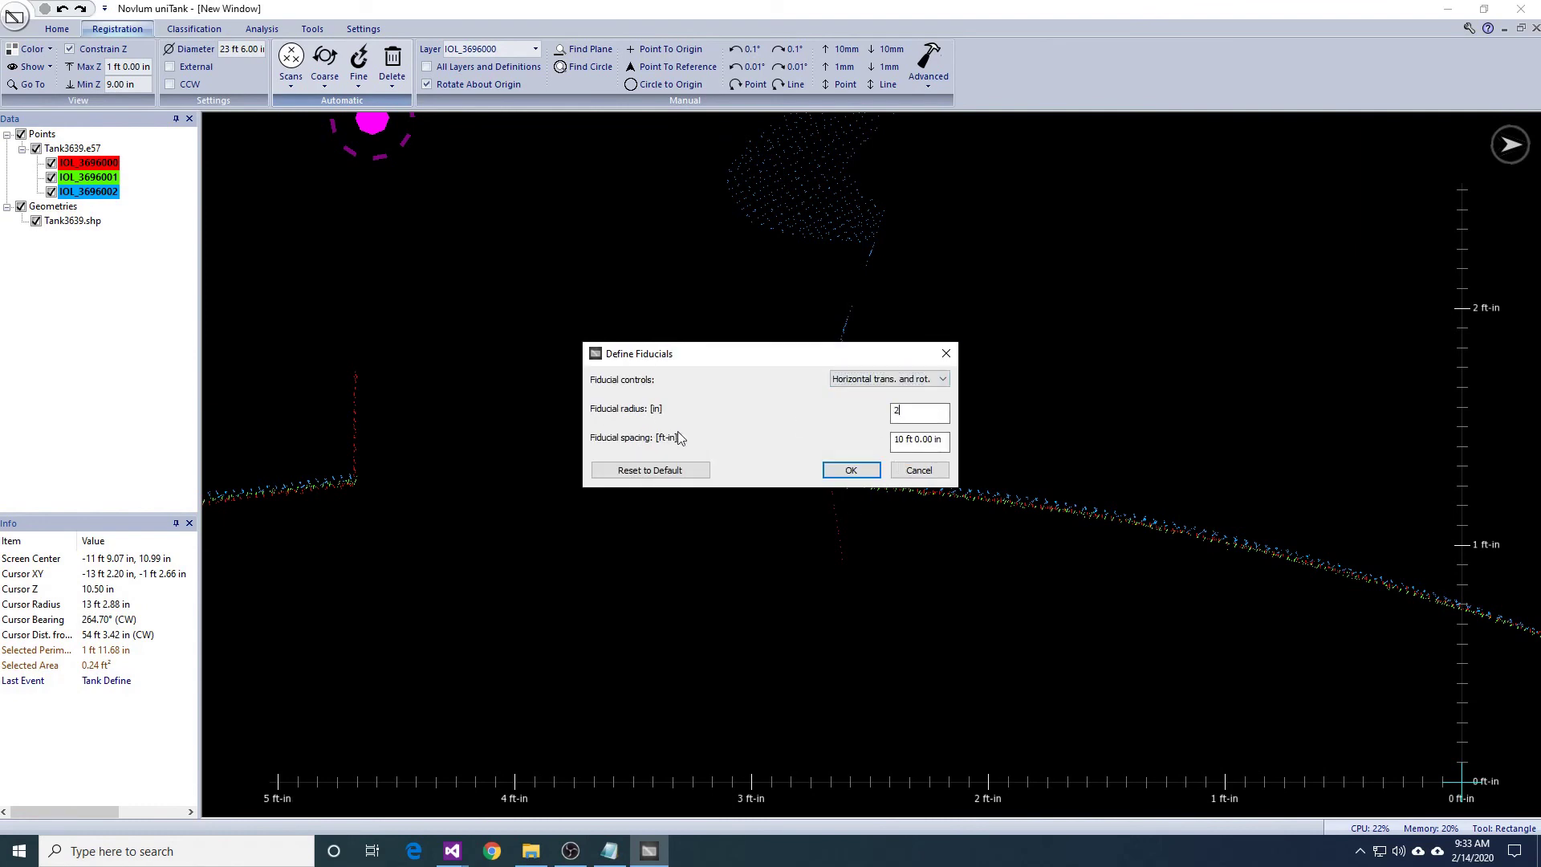
pyautogui.click(829, 470)
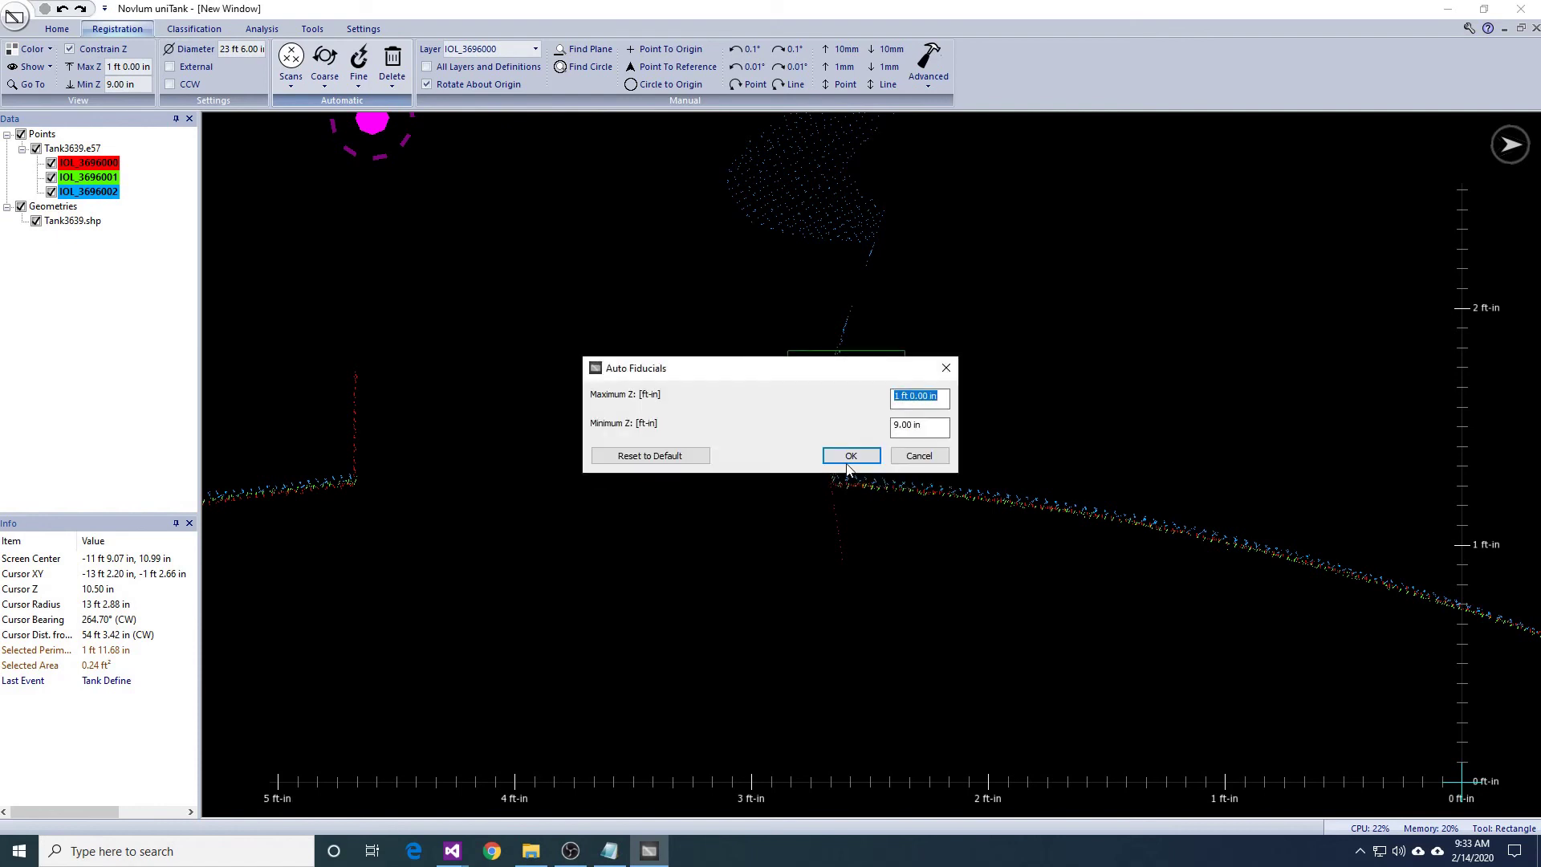
pyautogui.click(851, 456)
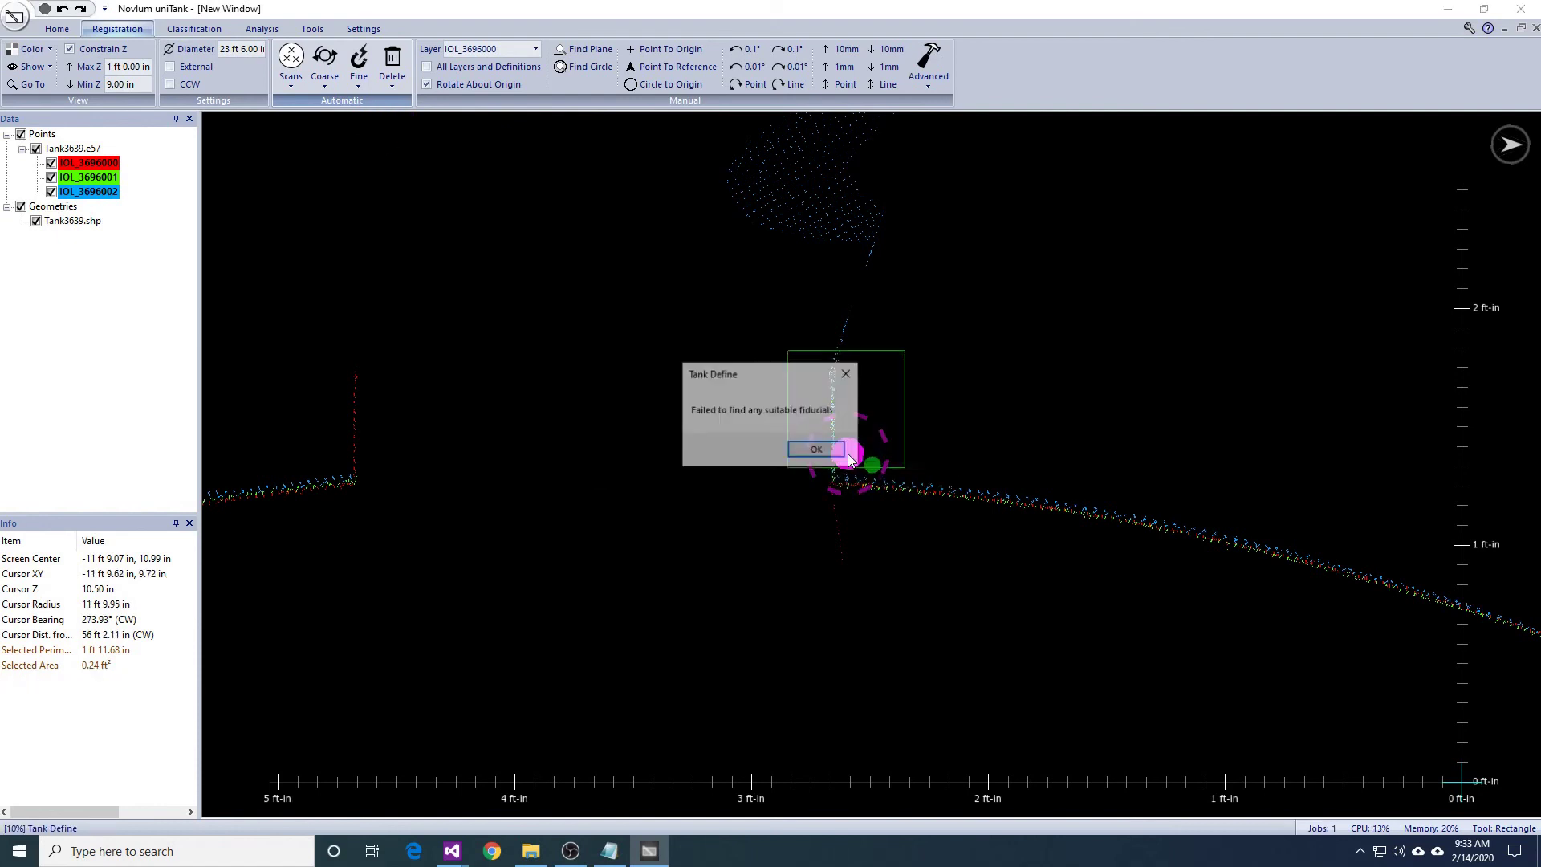
pyautogui.click(817, 452)
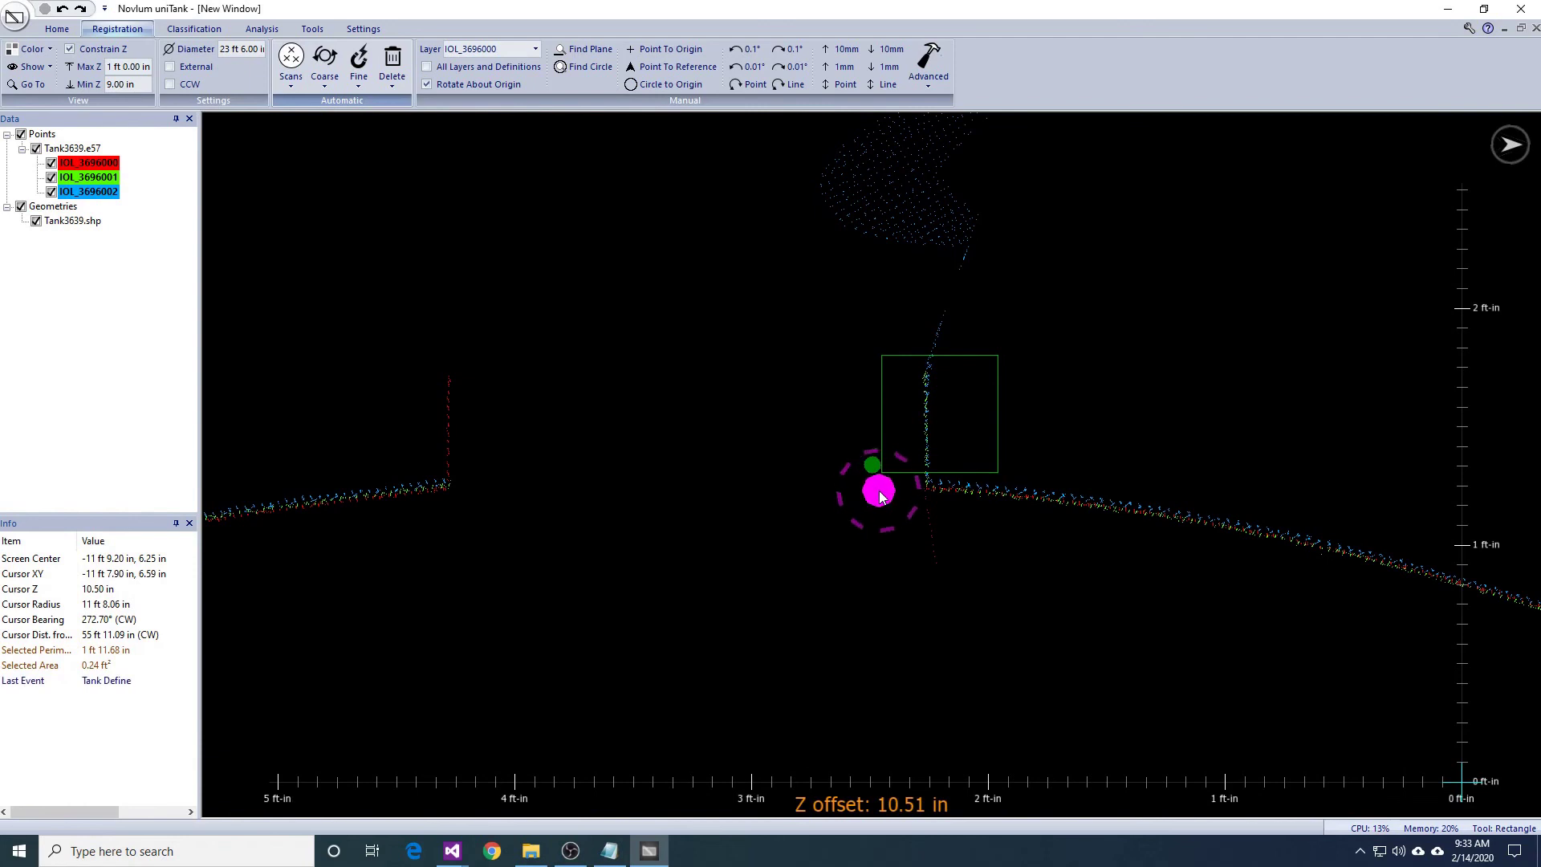
# Define surface fiducials within a rectangle of about 8.83 sq ft over the shell clockwise of the opening, keeping the offered settings, and clear the selection.
pyautogui.scroll(-3, 879, 496)
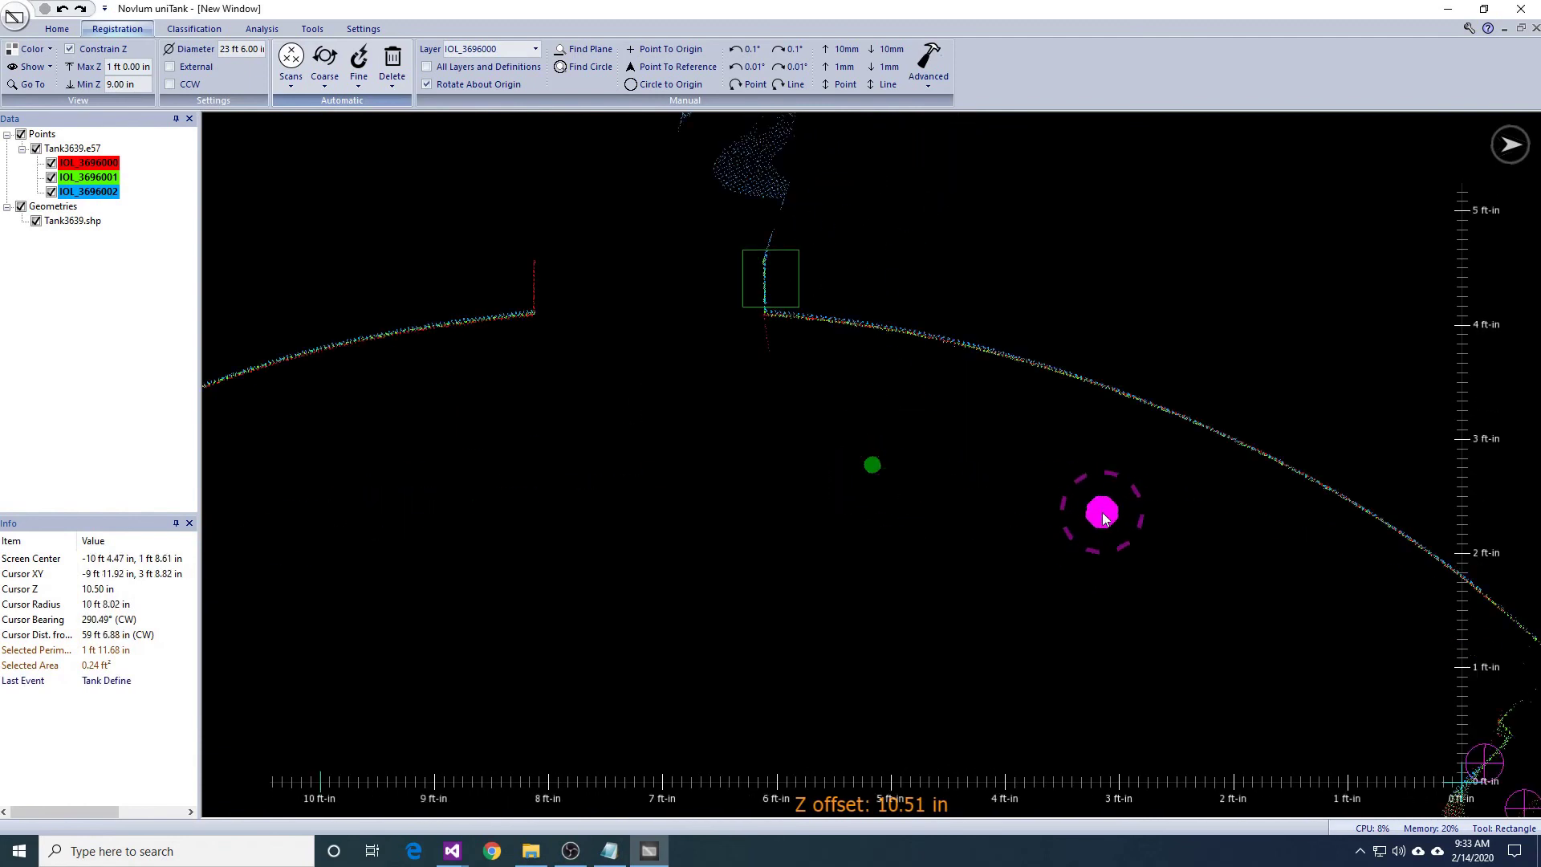
pyautogui.moveTo(869, 294); pyautogui.dragTo(1328, 546)
pyautogui.click(359, 76)
pyautogui.click(385, 126)
pyautogui.press('Return')
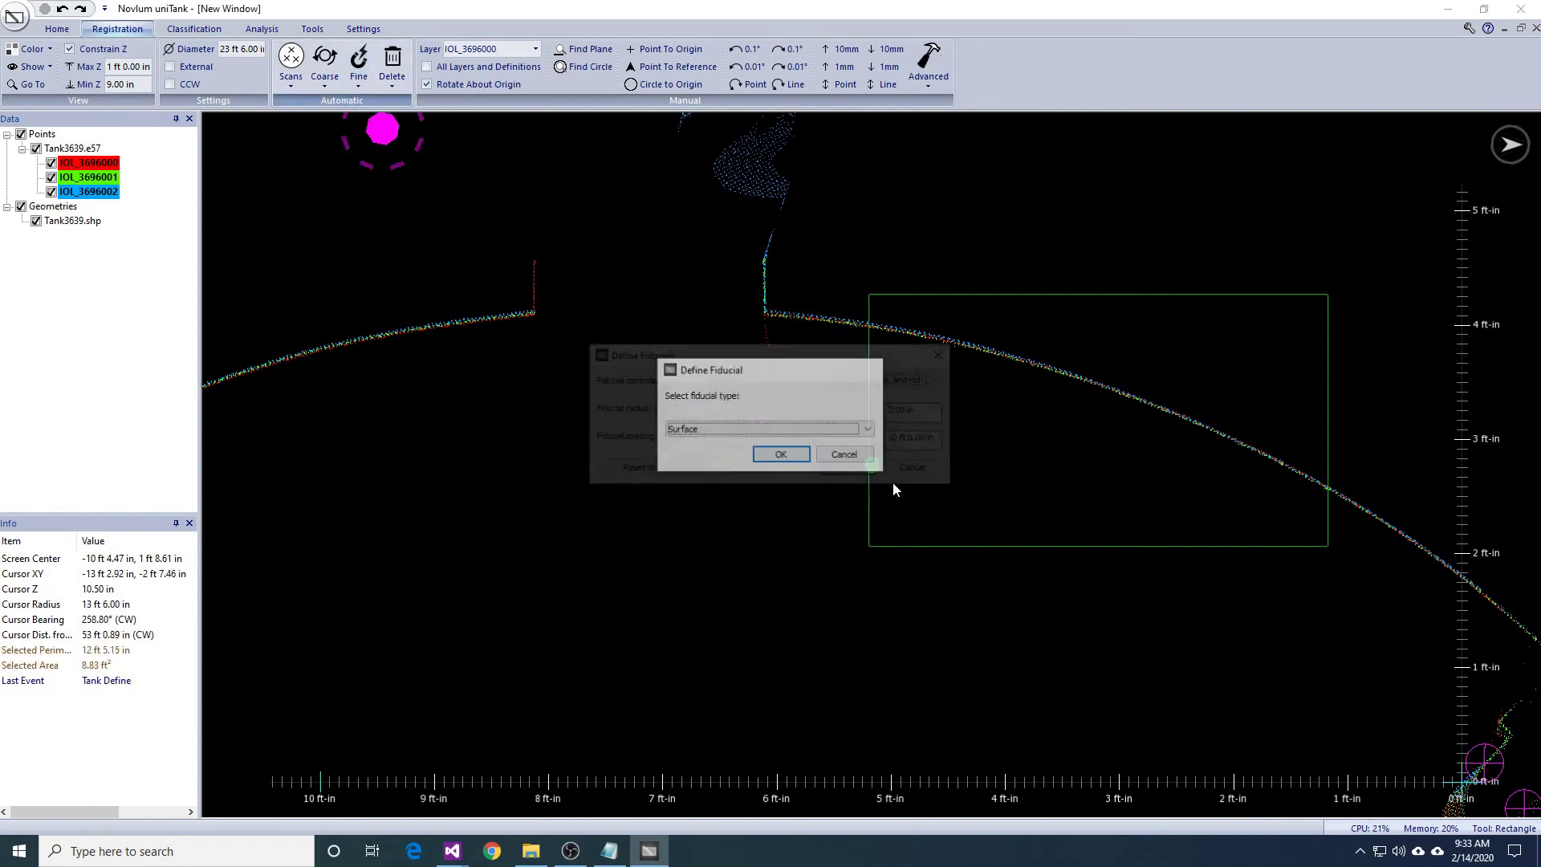
pyautogui.press('Return')
pyautogui.press('Return')
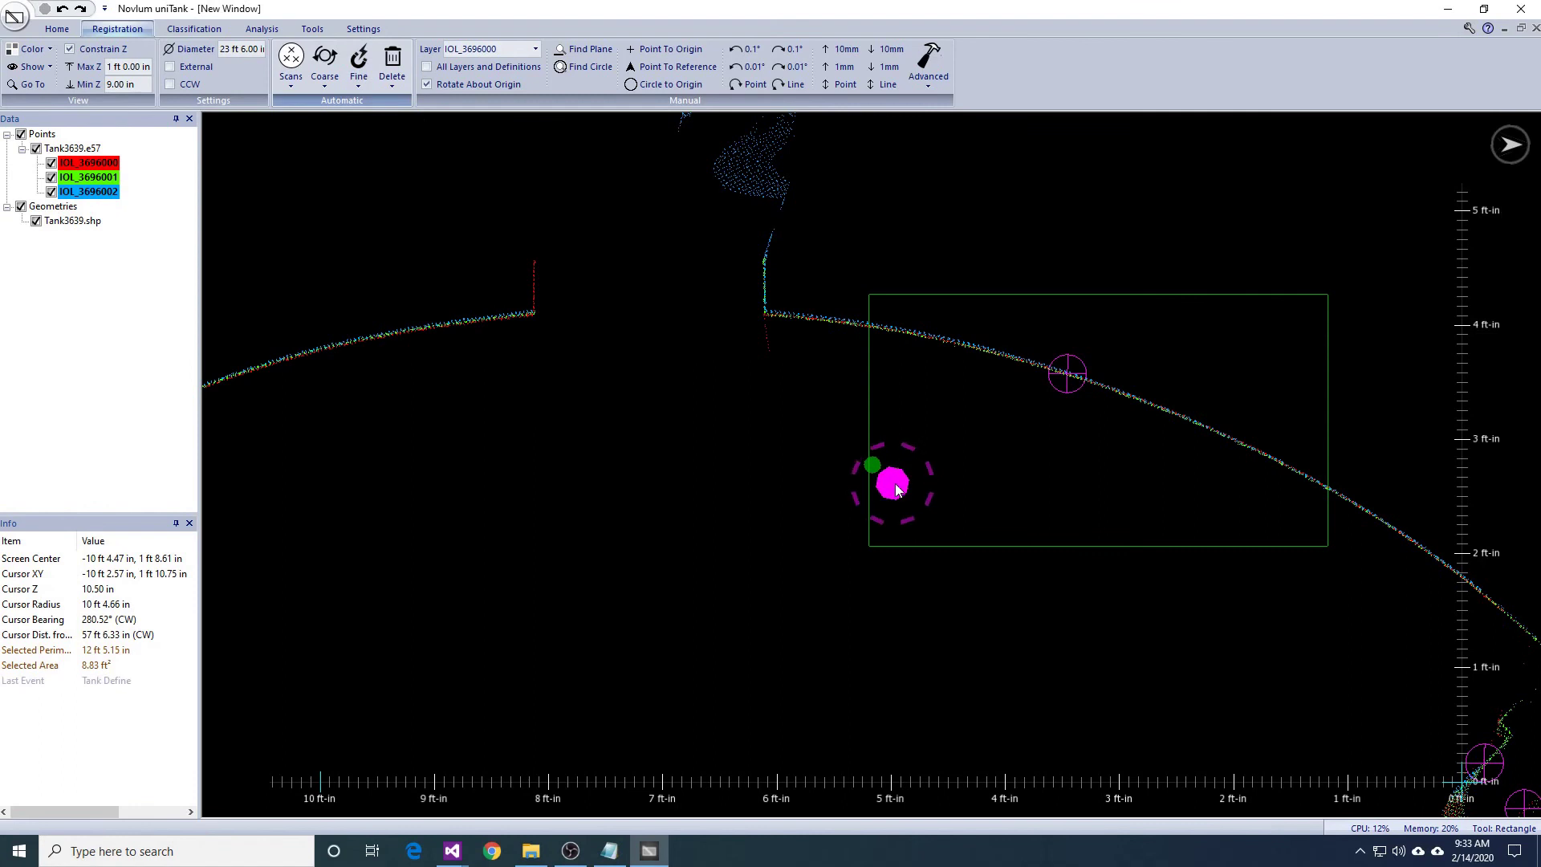
pyautogui.moveTo(1509, 617); pyautogui.dragTo(1241, 580, button='middle')
pyautogui.press('Escape')
# Define a 2 in radius fiducial controlling horizontal translation and rotation at a point on the flange of the opening's clockwise edge.
pyautogui.moveTo(841, 369); pyautogui.dragTo(908, 490, button='middle')
pyautogui.scroll(2, 1027, 456)
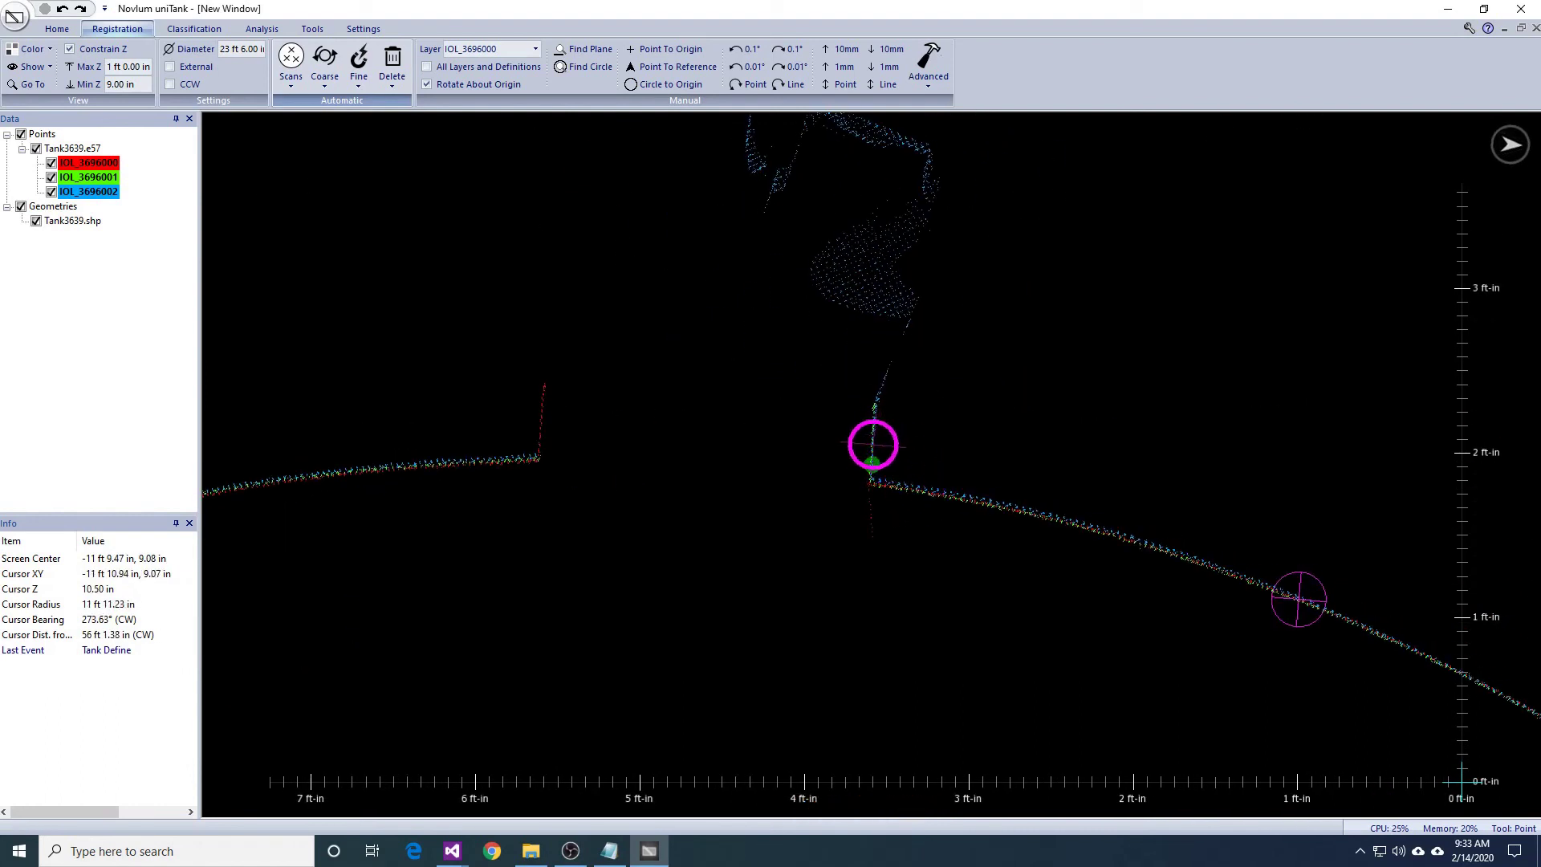
pyautogui.click(357, 81)
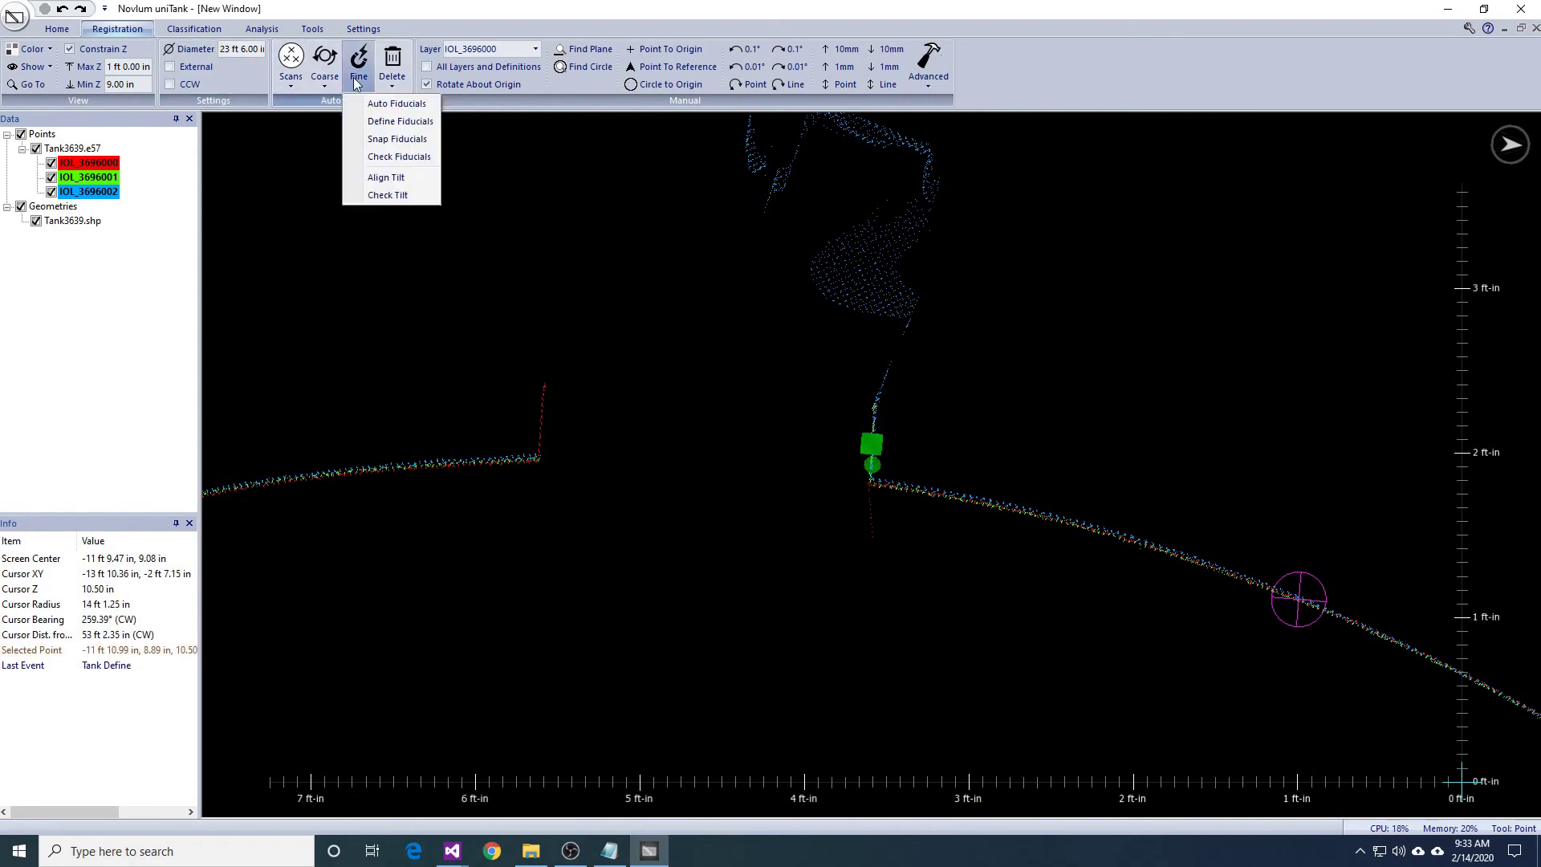
pyautogui.click(397, 121)
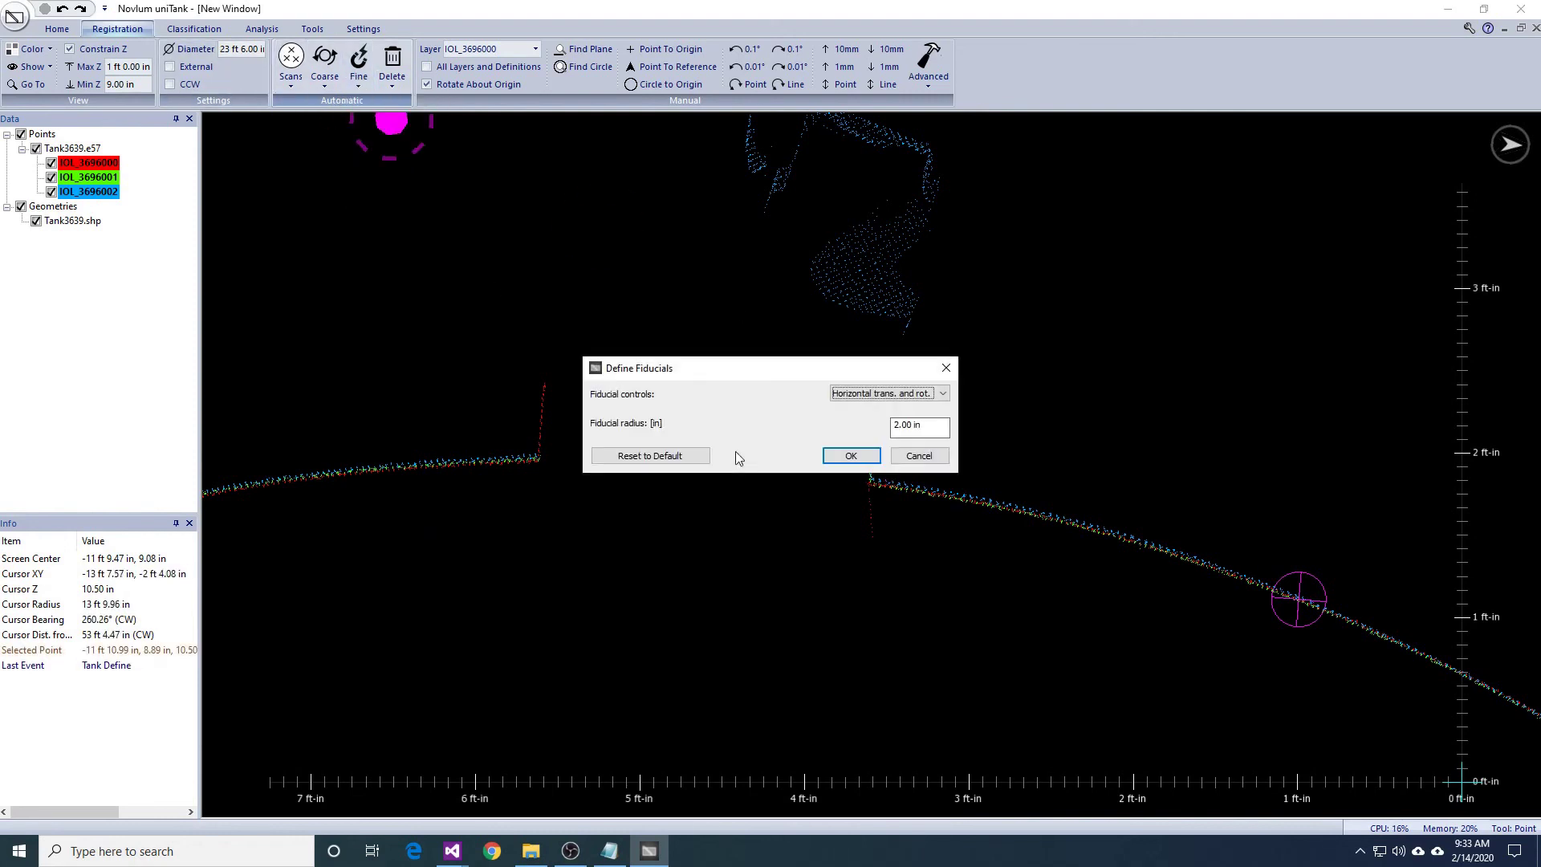
pyautogui.click(870, 453)
# Define a 2 in radius surface fiducial for horizontal translation and rotation on the counterclockwise wall of the outward recess near bearing 132°.
pyautogui.moveTo(963, 510); pyautogui.dragTo(1090, 598, button='middle')
pyautogui.scroll(-9, 1089, 601)
pyautogui.moveTo(1195, 706); pyautogui.dragTo(653, 423, button='middle')
pyautogui.scroll(-1, 884, 478)
pyautogui.moveTo(921, 665); pyautogui.dragTo(926, 594, button='middle')
pyautogui.scroll(8, 925, 594)
pyautogui.moveTo(927, 745); pyautogui.dragTo(1090, 598, button='middle')
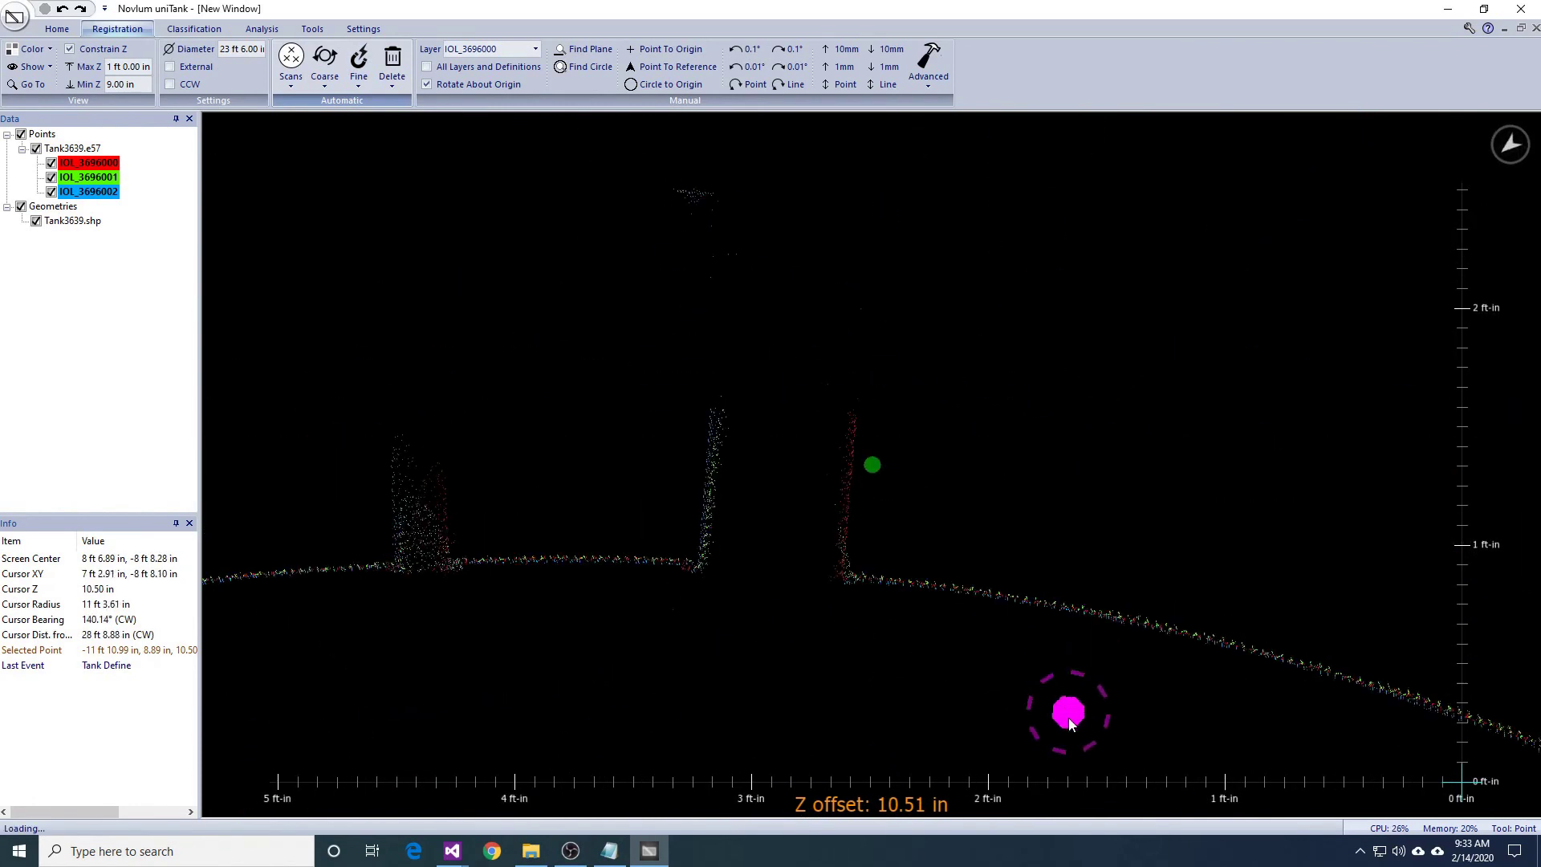
pyautogui.click(709, 499)
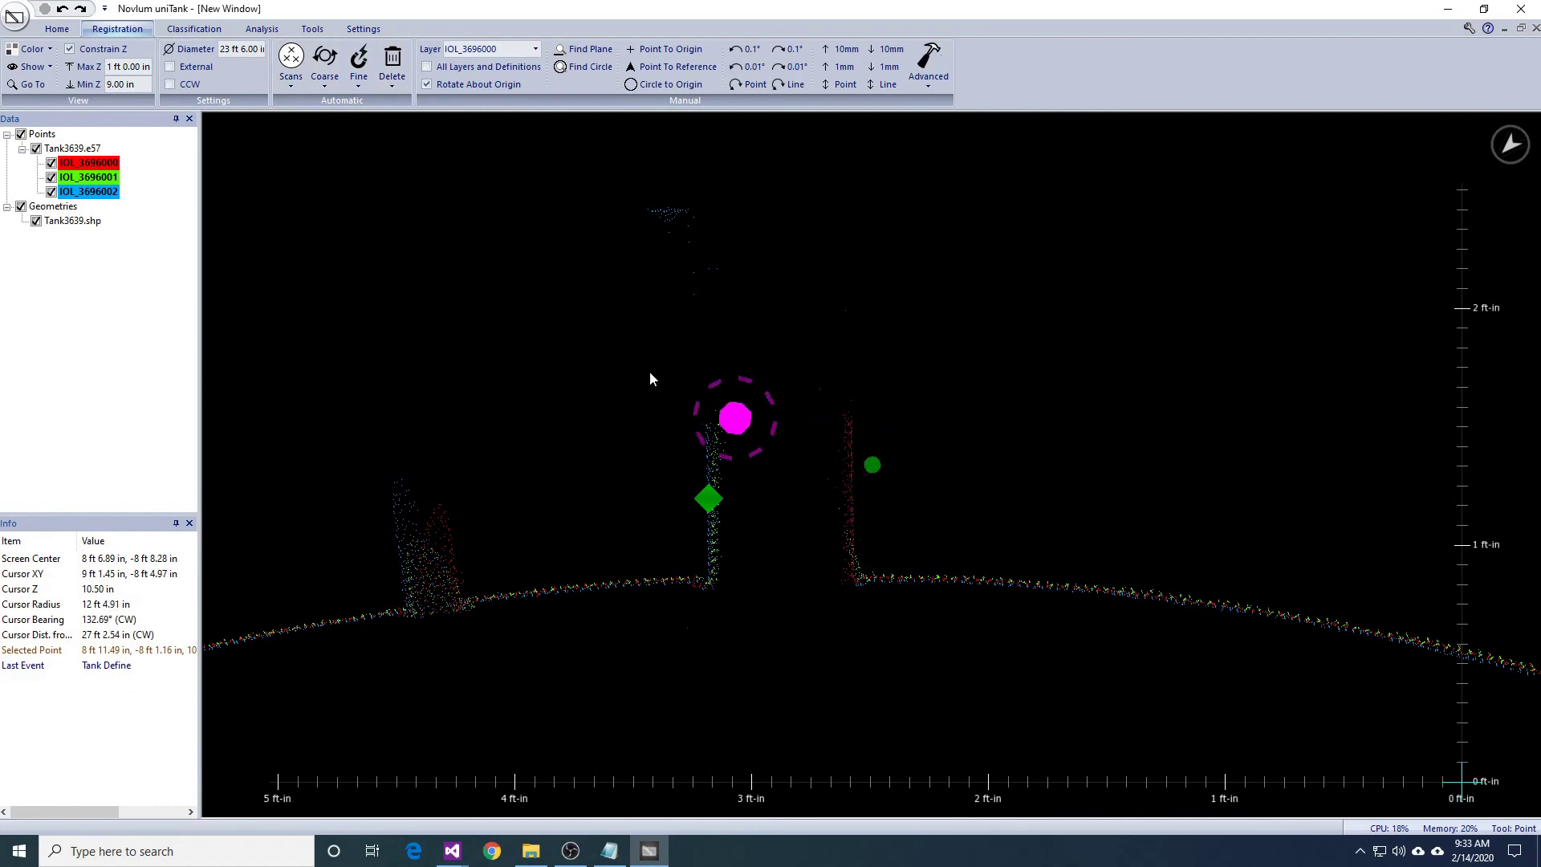
pyautogui.click(360, 87)
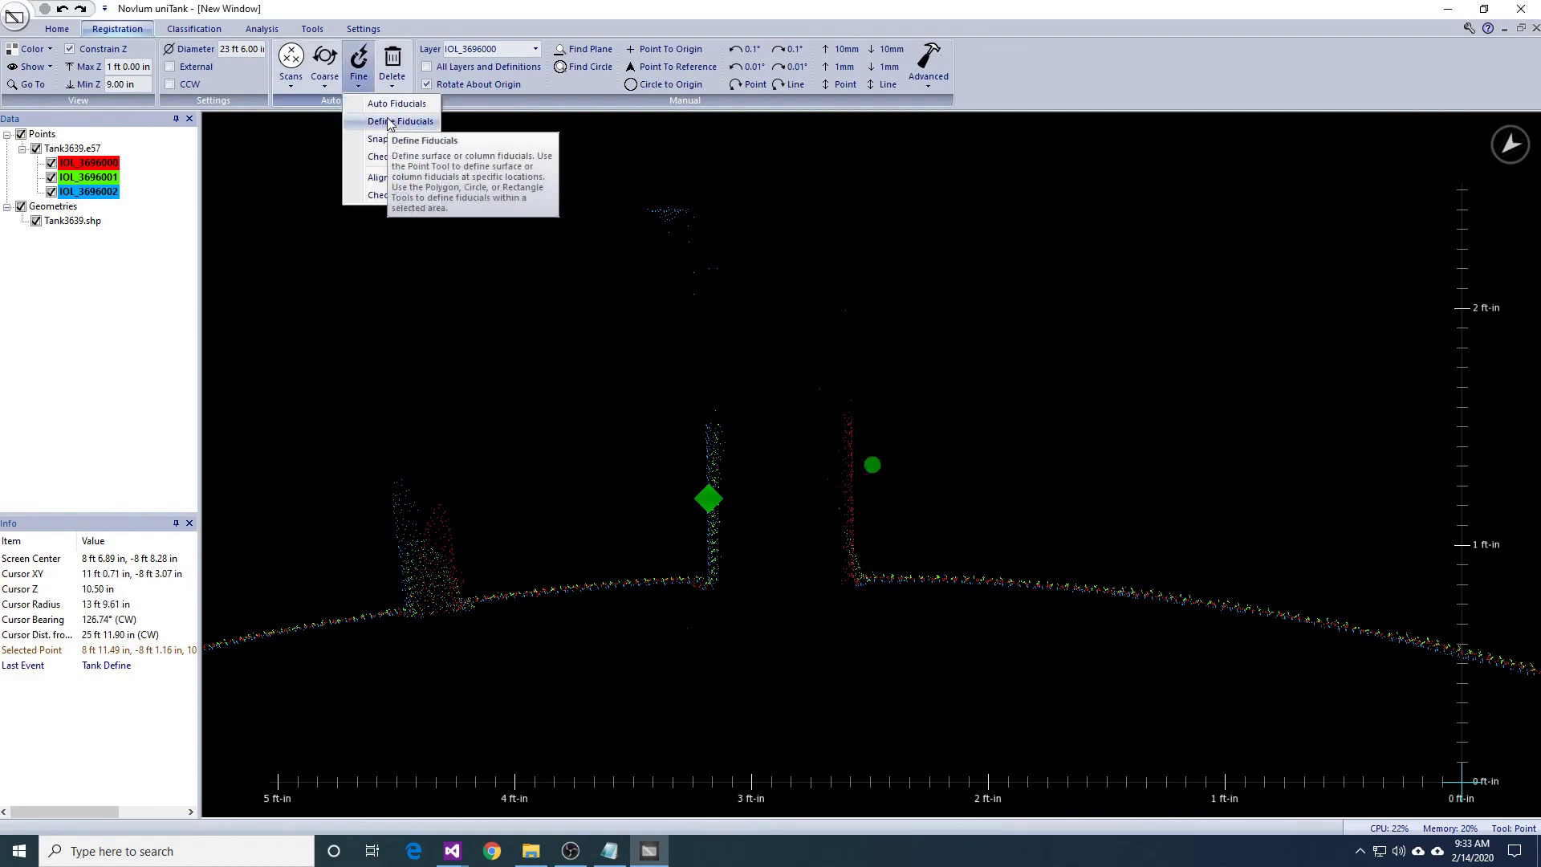
pyautogui.click(385, 122)
pyautogui.click(767, 454)
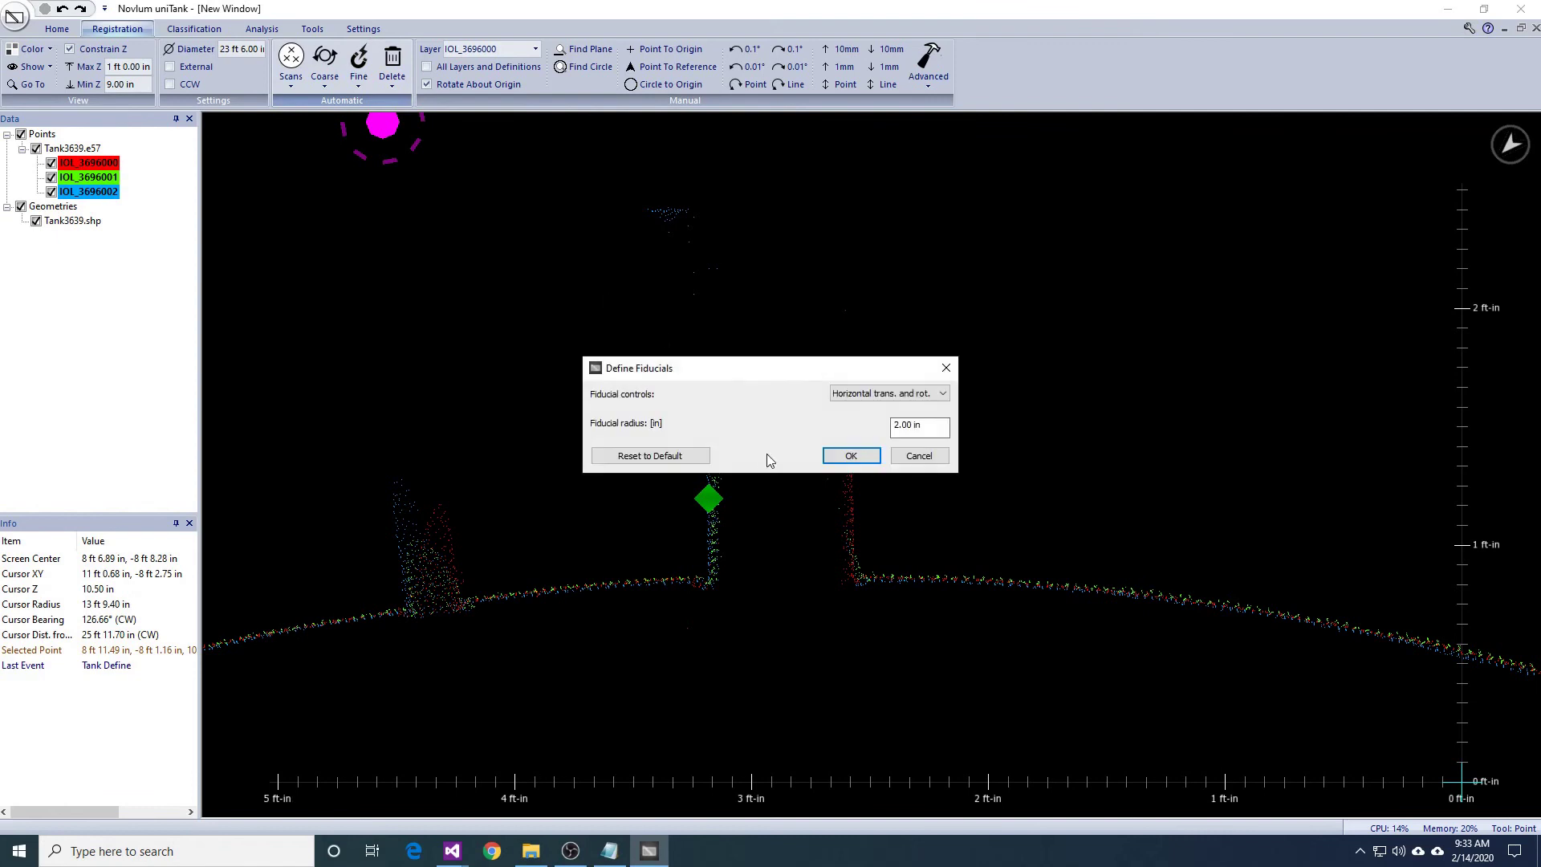
pyautogui.press('Return')
# Examine Z slices from the tank floor up to 3 ft 3 in for further fixtures suited to fiducials.
pyautogui.scroll(-4, 917, 420)
pyautogui.scroll(-6, 919, 422)
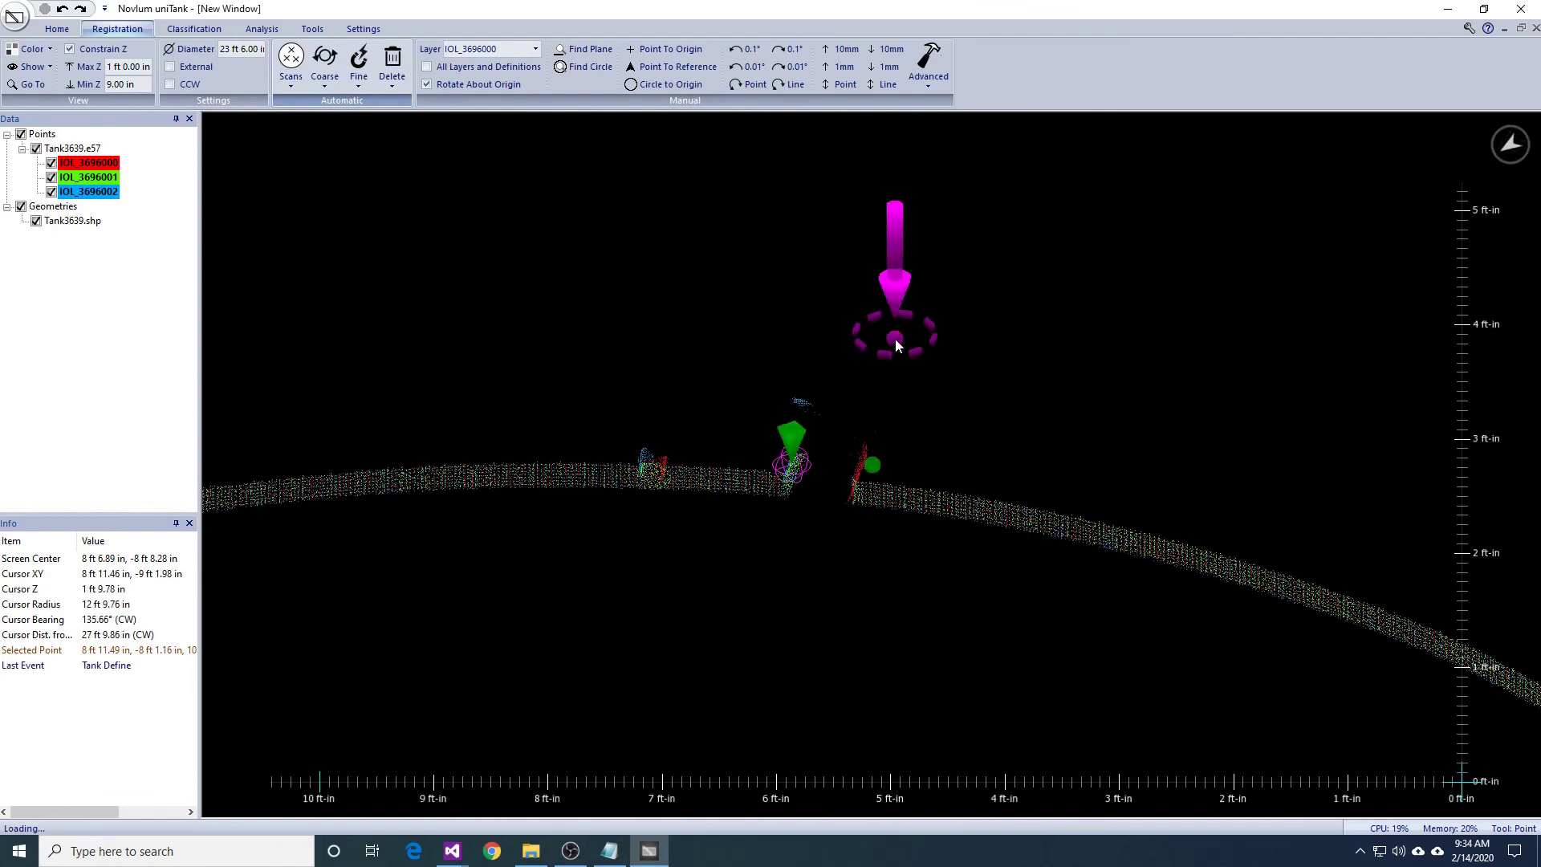
pyautogui.press('pagedown')
pyautogui.press('pagedown')
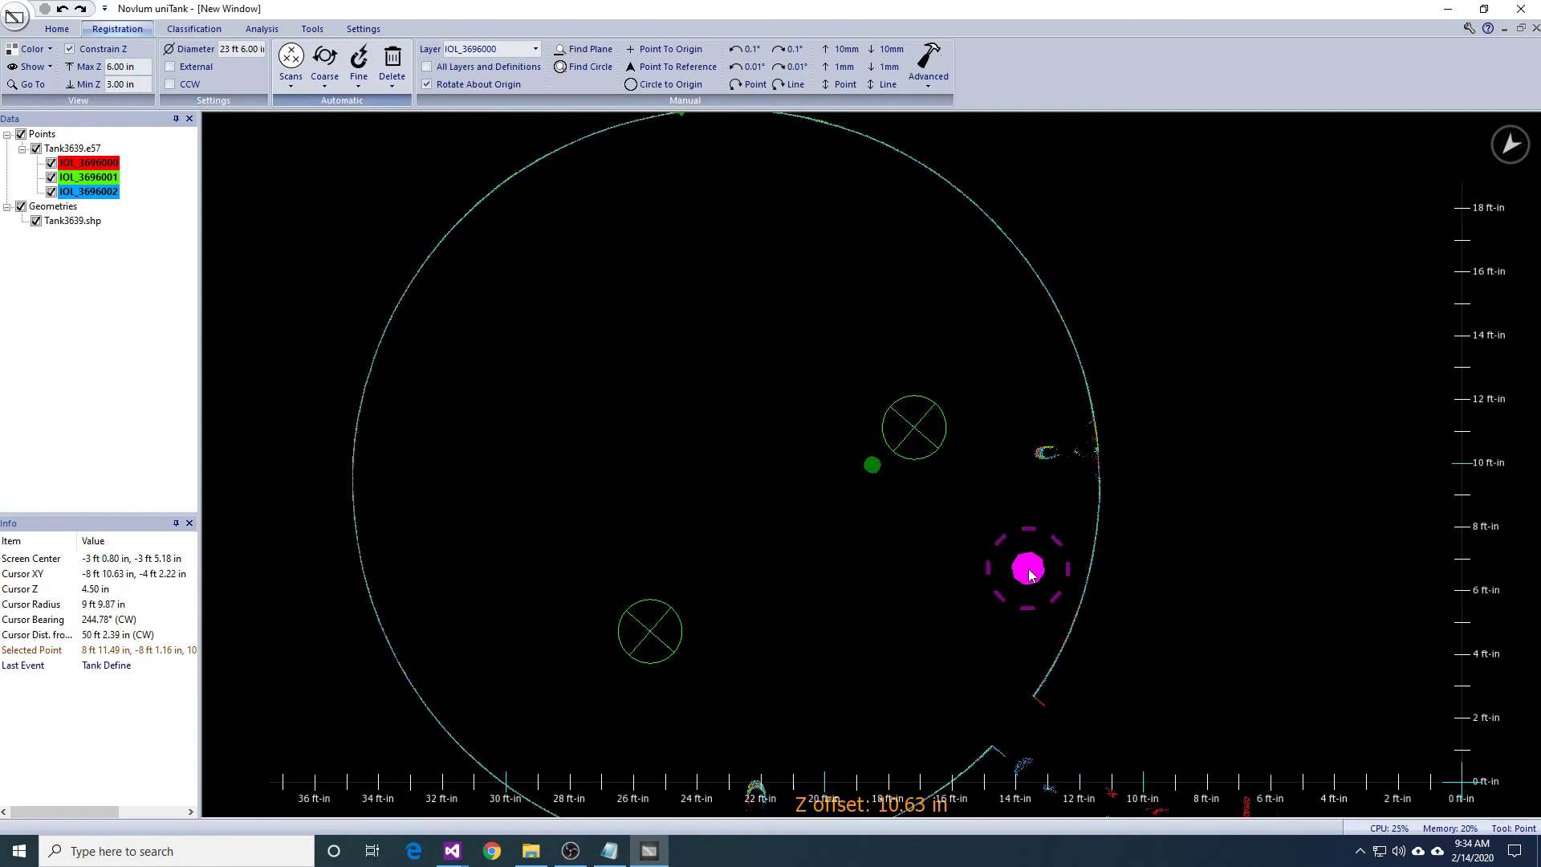
pyautogui.scroll(3, 804, 671)
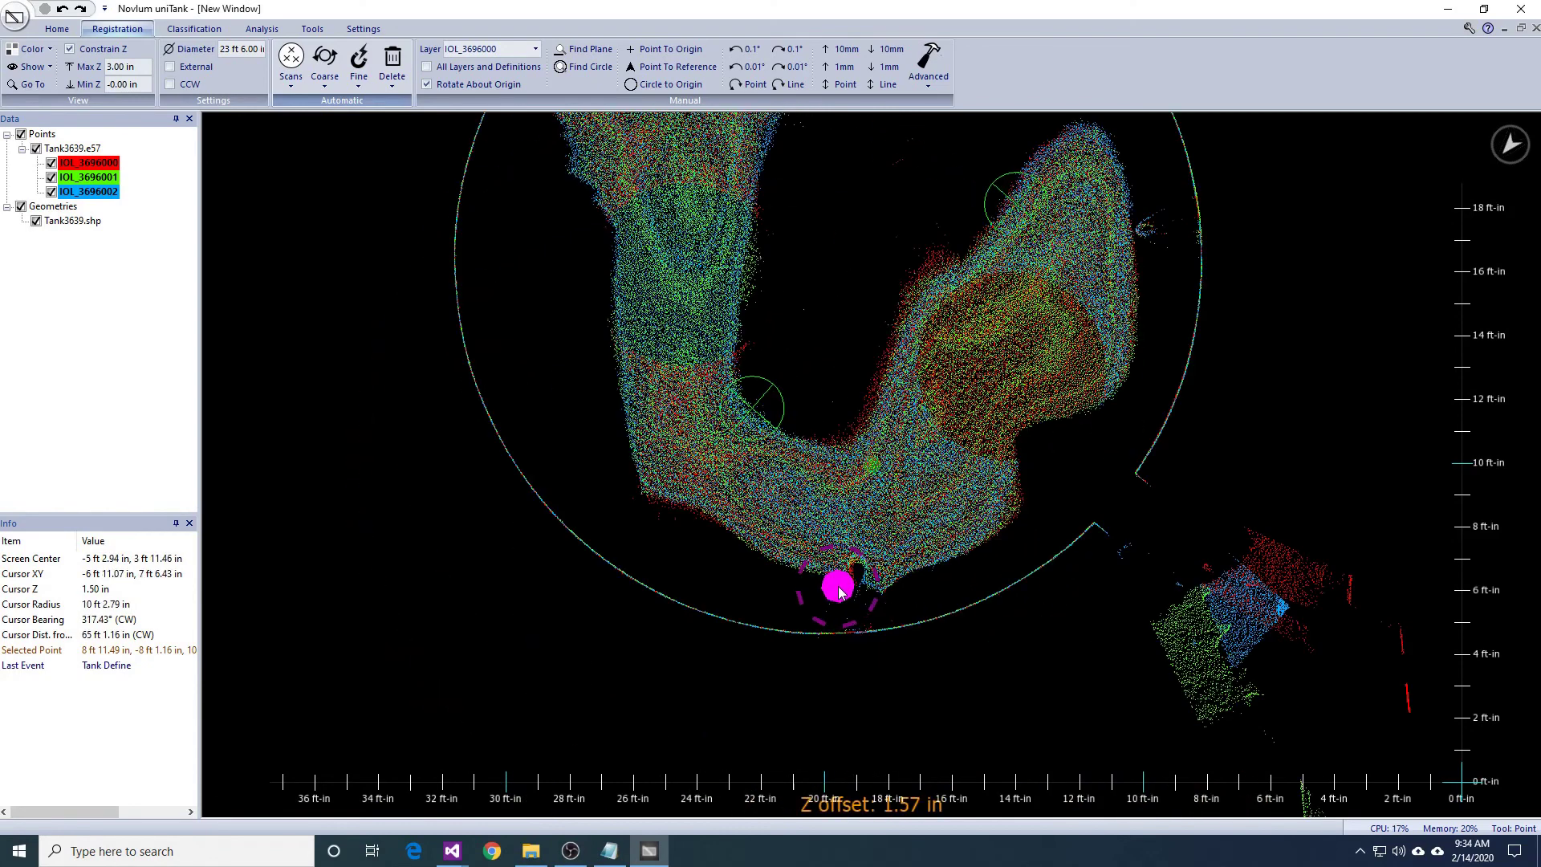
pyautogui.moveTo(817, 677); pyautogui.dragTo(1087, 772, button='middle')
pyautogui.moveTo(1067, 345); pyautogui.dragTo(1060, 515, button='middle')
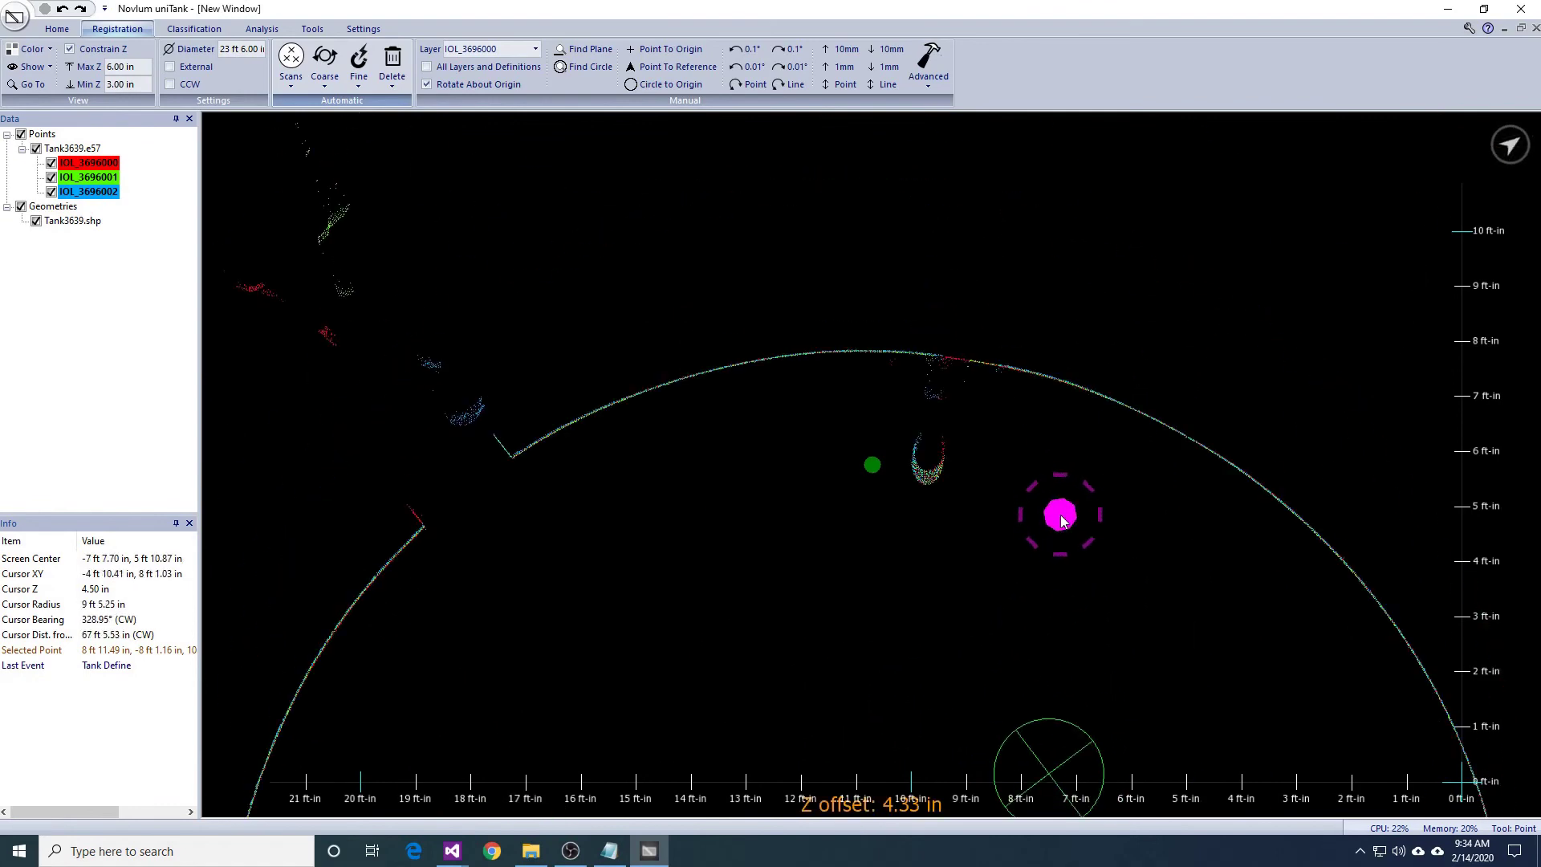
pyautogui.scroll(-1, 1060, 515)
pyautogui.moveTo(891, 679); pyautogui.dragTo(978, 298, button='middle')
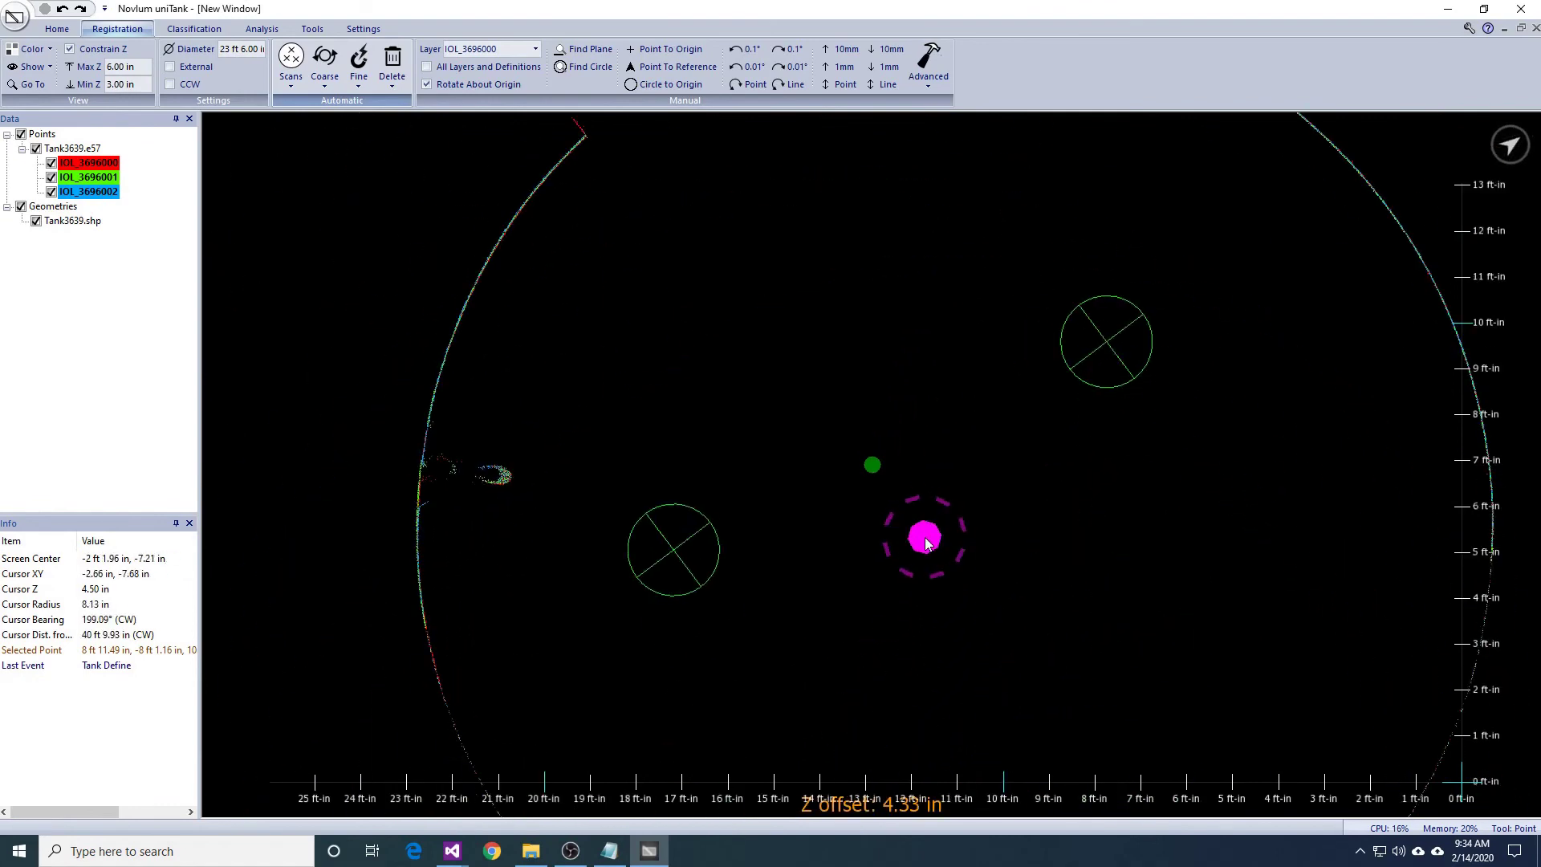
pyautogui.press('pagedown')
pyautogui.press('pagedown')
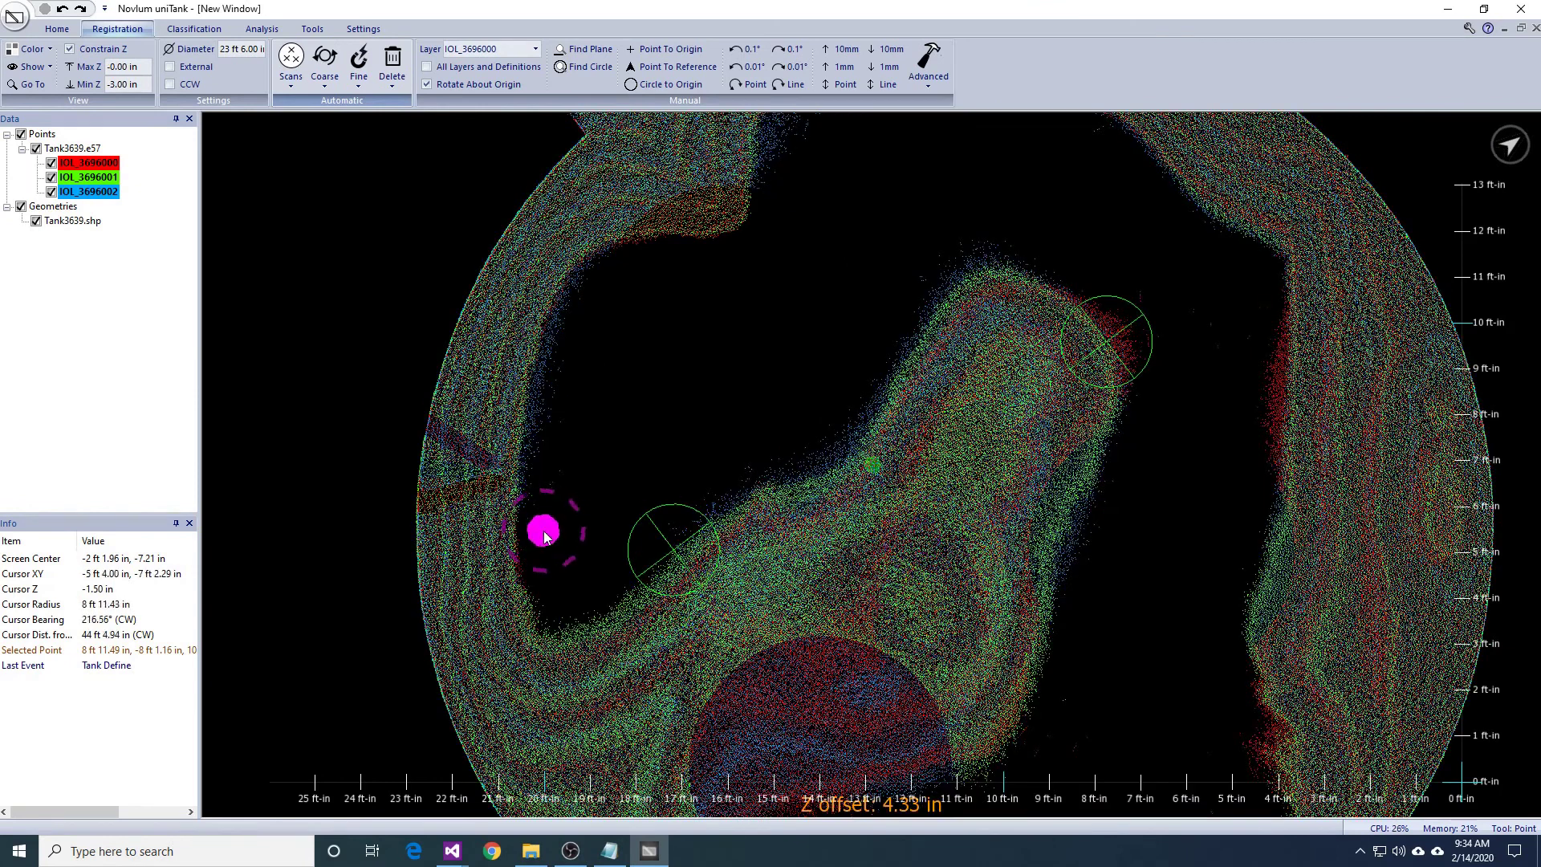
pyautogui.keyDown('ctrl'); pyautogui.scroll(7, 548, 535); pyautogui.keyUp('ctrl')
pyautogui.scroll(-5, 744, 530)
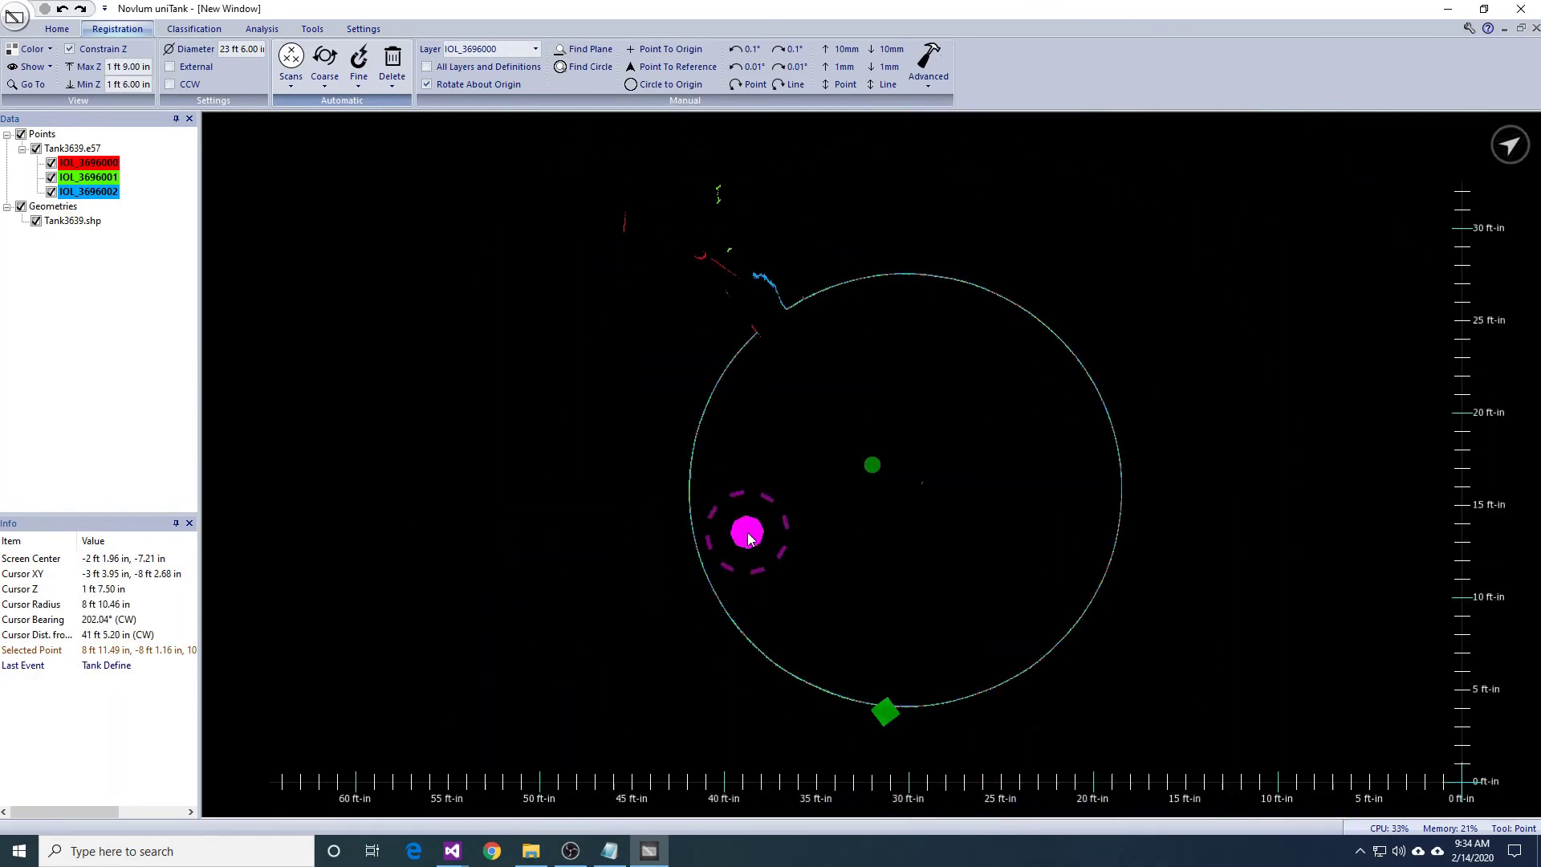
pyautogui.keyDown('ctrl'); pyautogui.scroll(2, 752, 541); pyautogui.keyUp('ctrl')
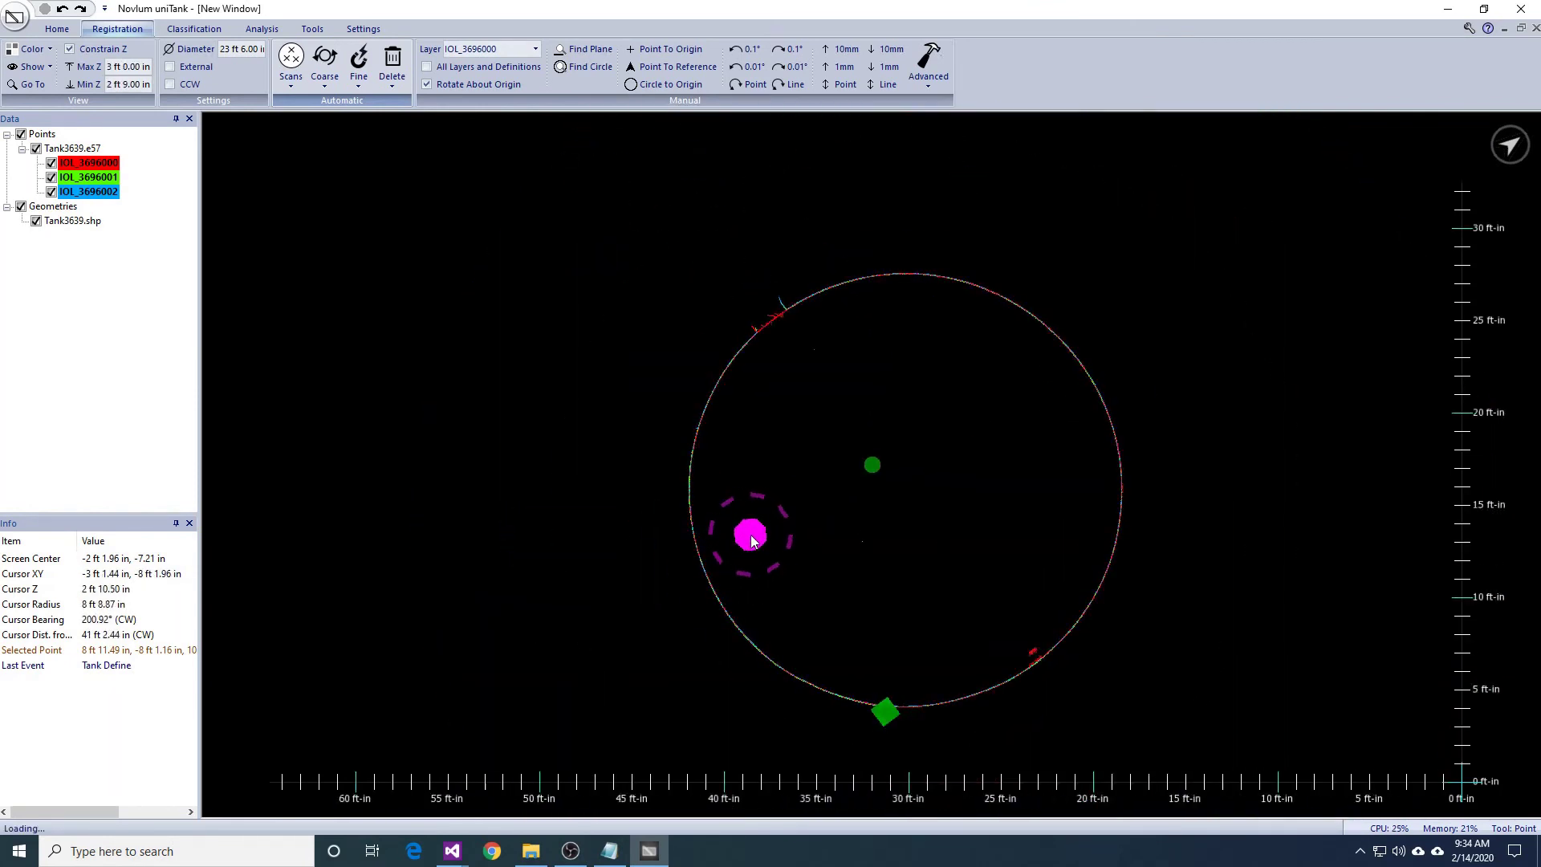
pyautogui.scroll(4, 1037, 658)
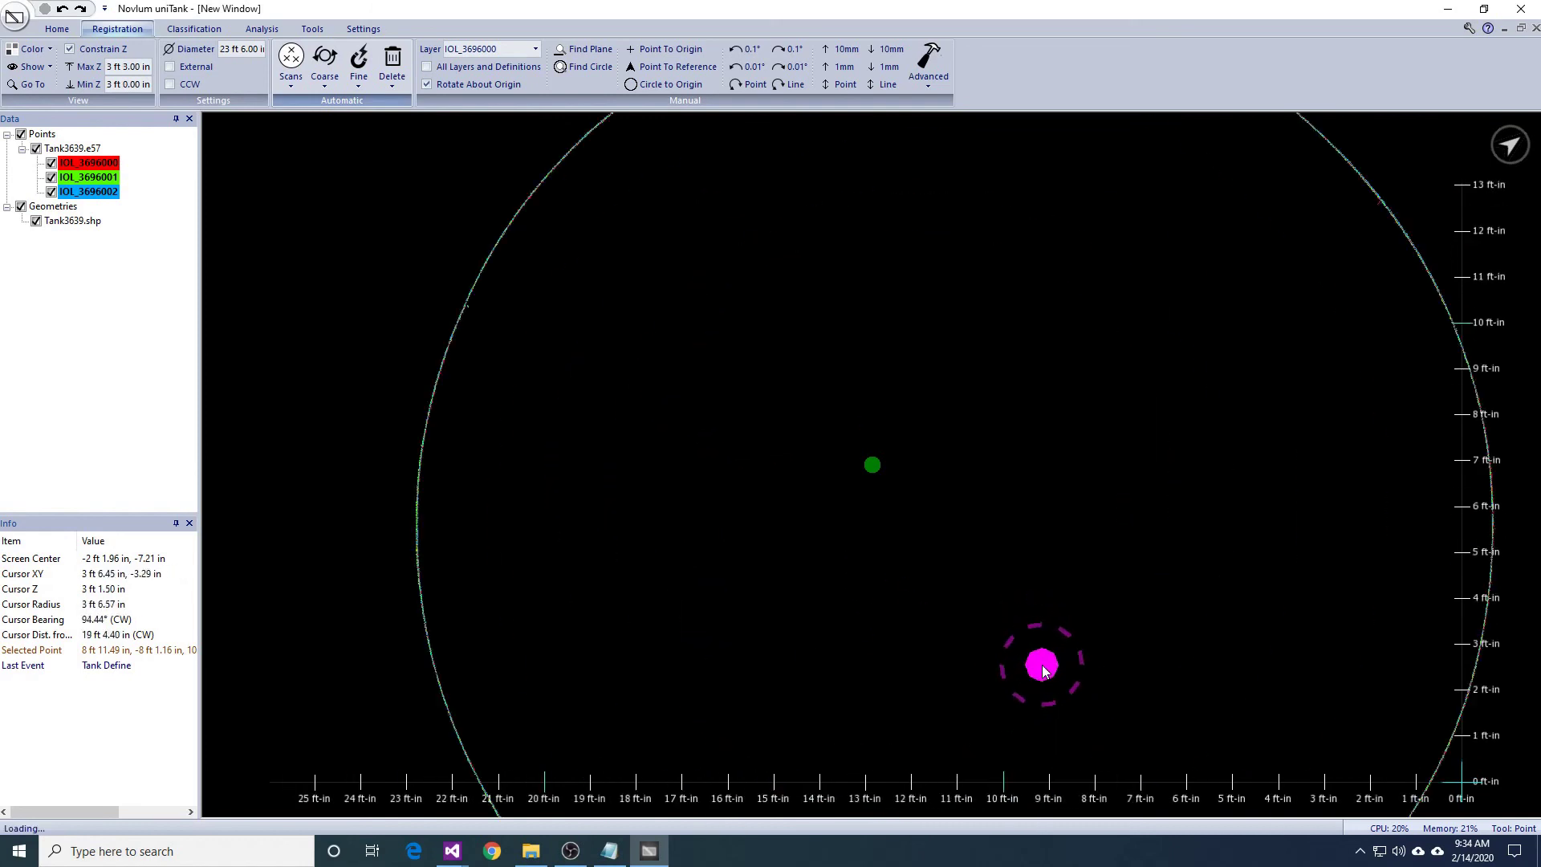
# Show the 3 ft 3 in to 3 ft 6 in Z slice at the pipe fixture through the shell near bearing 88°.
pyautogui.moveTo(1024, 519); pyautogui.dragTo(1224, 592, button='right')
pyautogui.scroll(3, 899, 514)
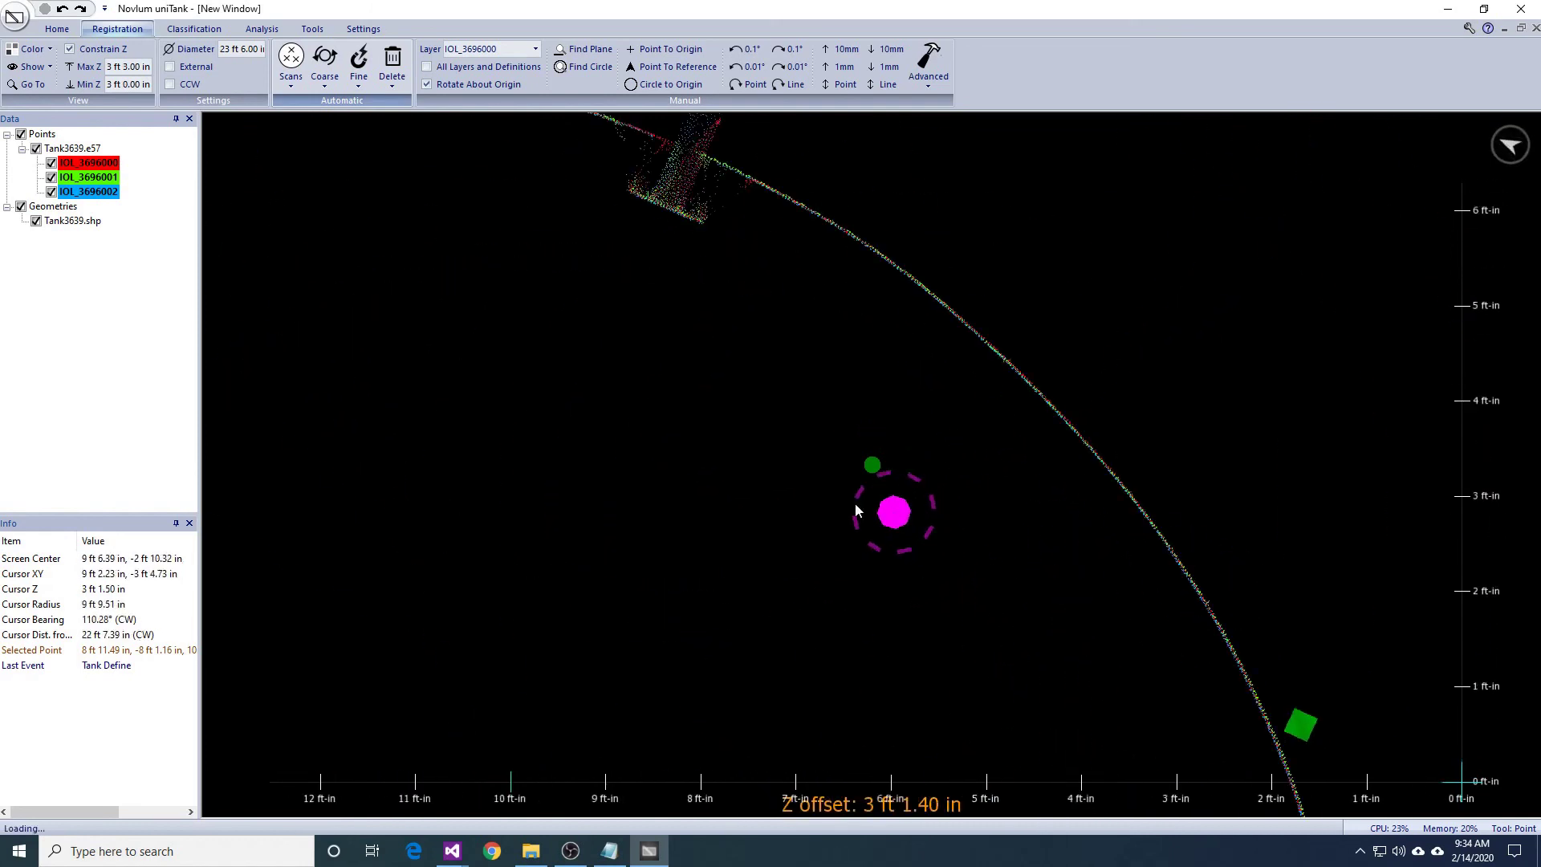
pyautogui.moveTo(800, 443); pyautogui.dragTo(884, 553, button='middle')
pyautogui.moveTo(897, 541); pyautogui.dragTo(956, 378, button='right')
pyautogui.keyDown('ctrl'); pyautogui.scroll(1, 956, 378); pyautogui.keyUp('ctrl')
pyautogui.scroll(2, 893, 505)
pyautogui.moveTo(893, 506); pyautogui.dragTo(898, 645, button='right')
pyautogui.moveTo(601, 387); pyautogui.dragTo(617, 451, button='middle')
pyautogui.scroll(3, 617, 451)
pyautogui.moveTo(453, 386); pyautogui.dragTo(619, 444, button='middle')
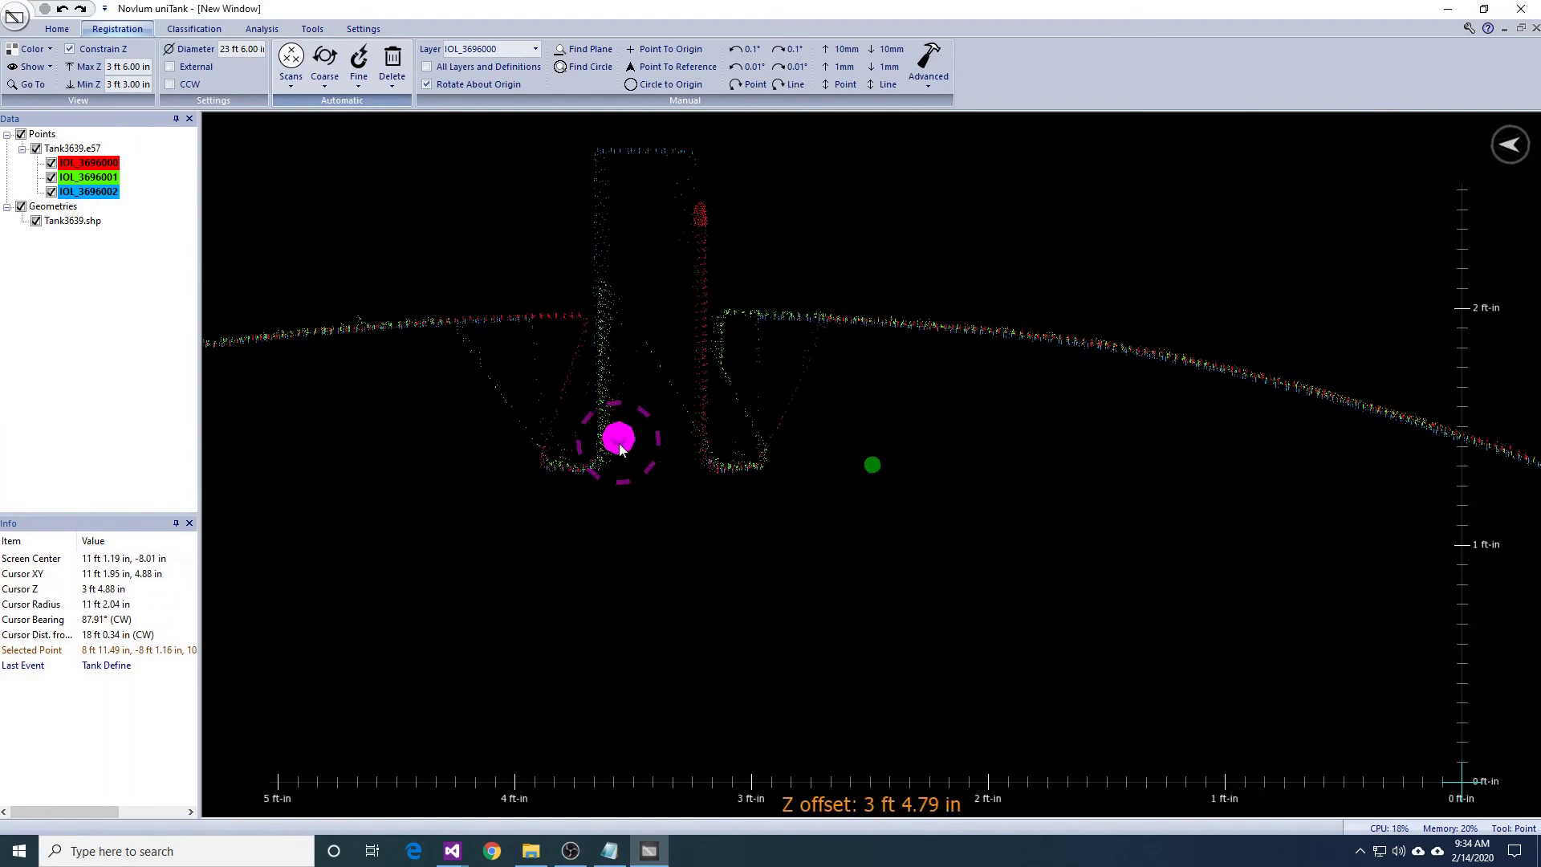
# Define a surface fiducial at a point on the pipe fixture's counterclockwise wall, keeping the offered control and radius settings.
pyautogui.click(601, 400)
pyautogui.click(359, 68)
pyautogui.click(402, 151)
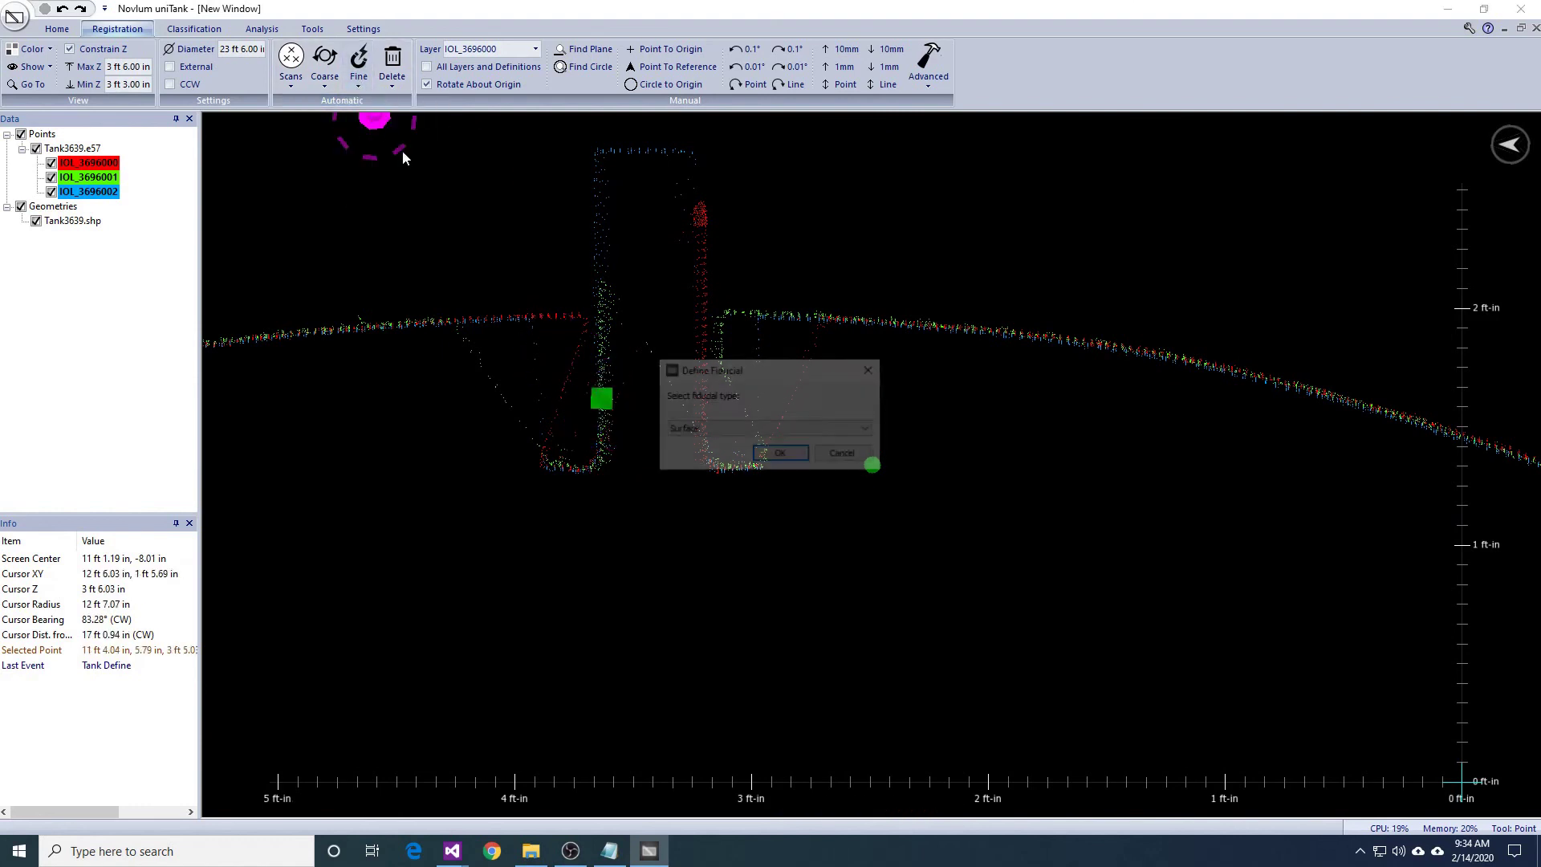
pyautogui.click(783, 450)
pyautogui.click(833, 454)
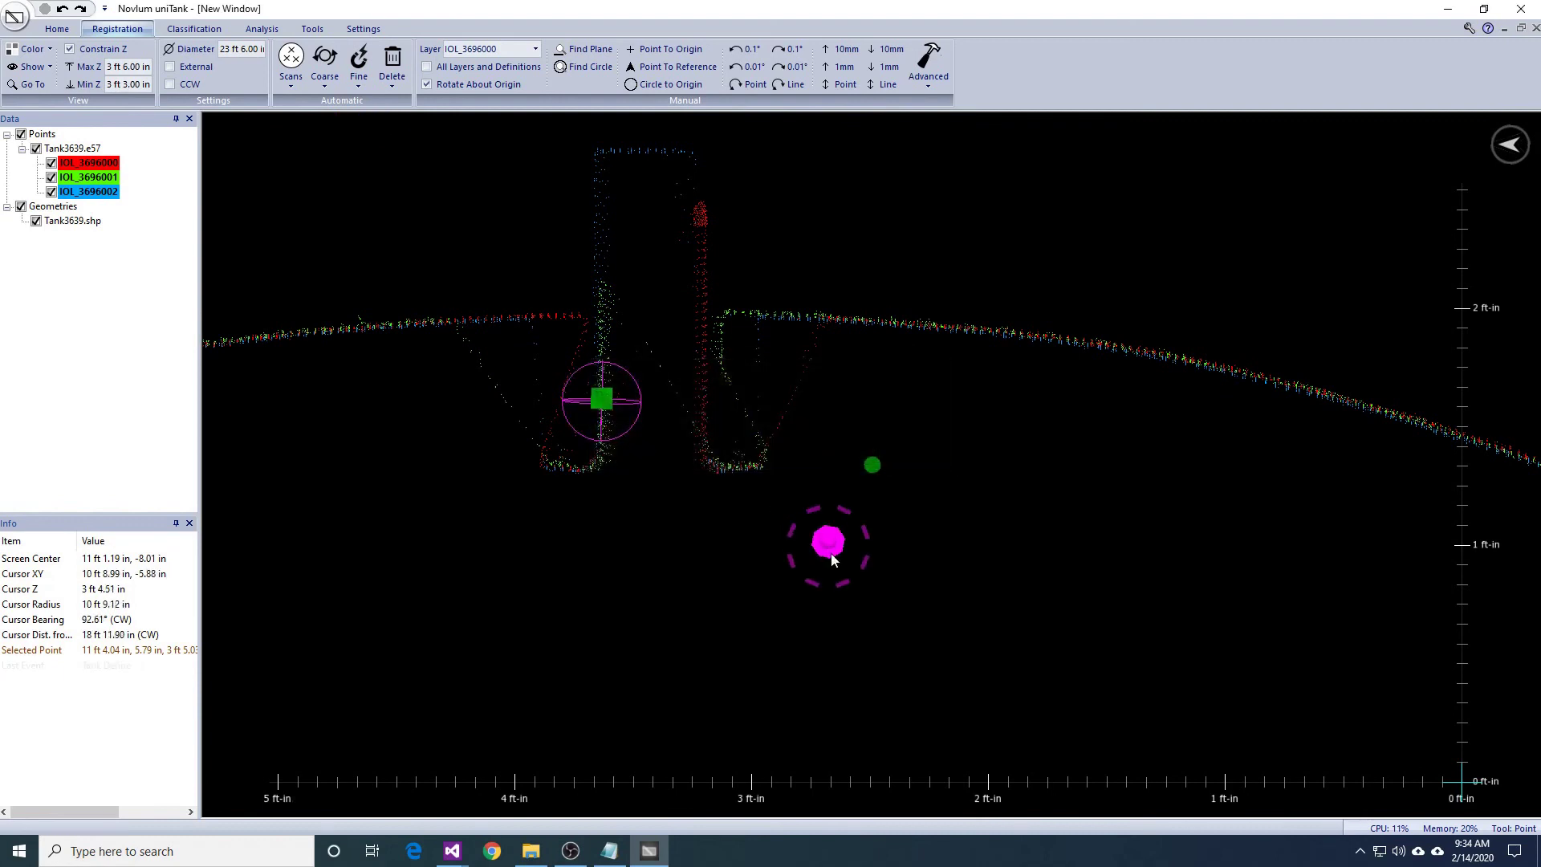
# Lower the Z slice to 2 ft 3 in to 2 ft 6 in at the clockwise edge of the shell opening.
pyautogui.scroll(-7, 833, 556)
pyautogui.moveTo(775, 739); pyautogui.dragTo(876, 451, button='middle')
pyautogui.moveTo(1080, 798); pyautogui.dragTo(876, 451, button='middle')
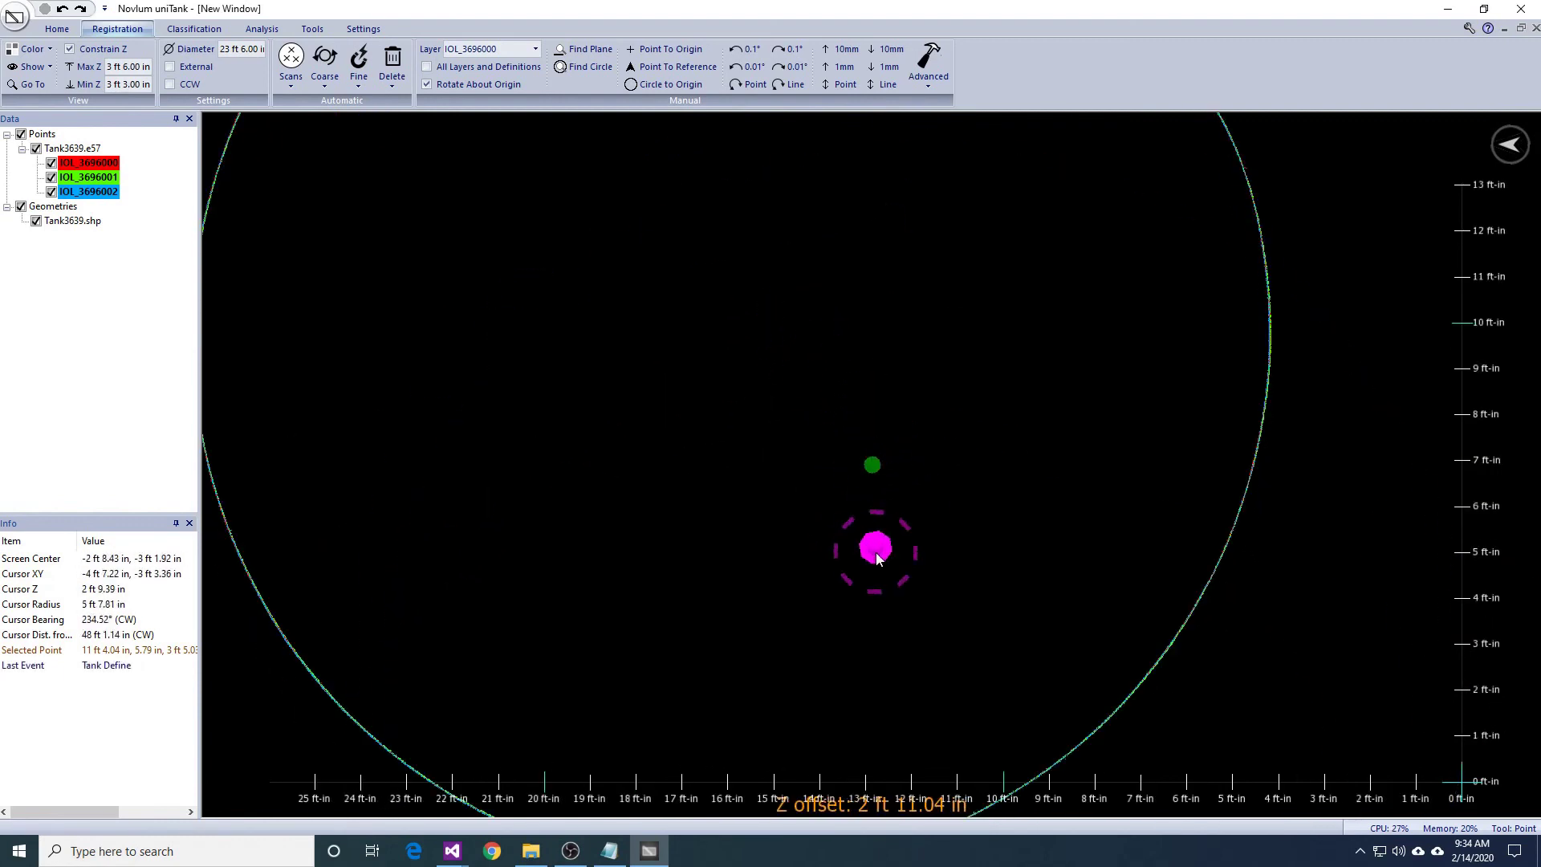
pyautogui.moveTo(878, 638); pyautogui.dragTo(877, 501, button='middle')
pyautogui.keyDown('ctrl'); pyautogui.scroll(-2, 877, 505); pyautogui.keyUp('ctrl')
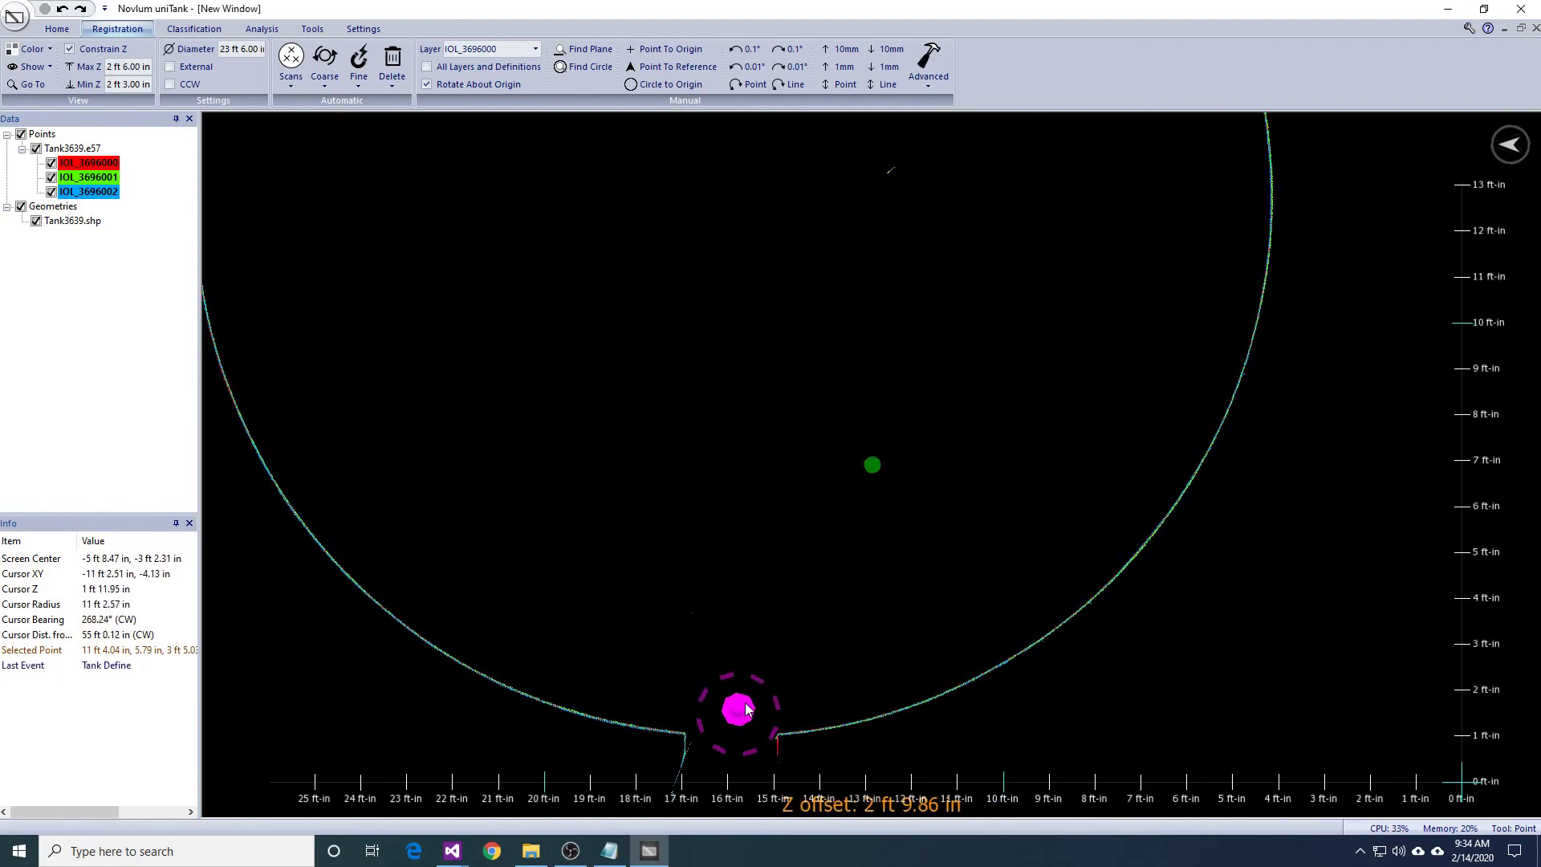
pyautogui.moveTo(739, 715); pyautogui.dragTo(765, 497, button='middle')
pyautogui.scroll(6, 757, 625)
pyautogui.moveTo(765, 608); pyautogui.dragTo(1051, 452, button='middle')
pyautogui.moveTo(836, 571); pyautogui.dragTo(1009, 607, button='middle')
pyautogui.moveTo(1010, 612); pyautogui.dragTo(761, 529)
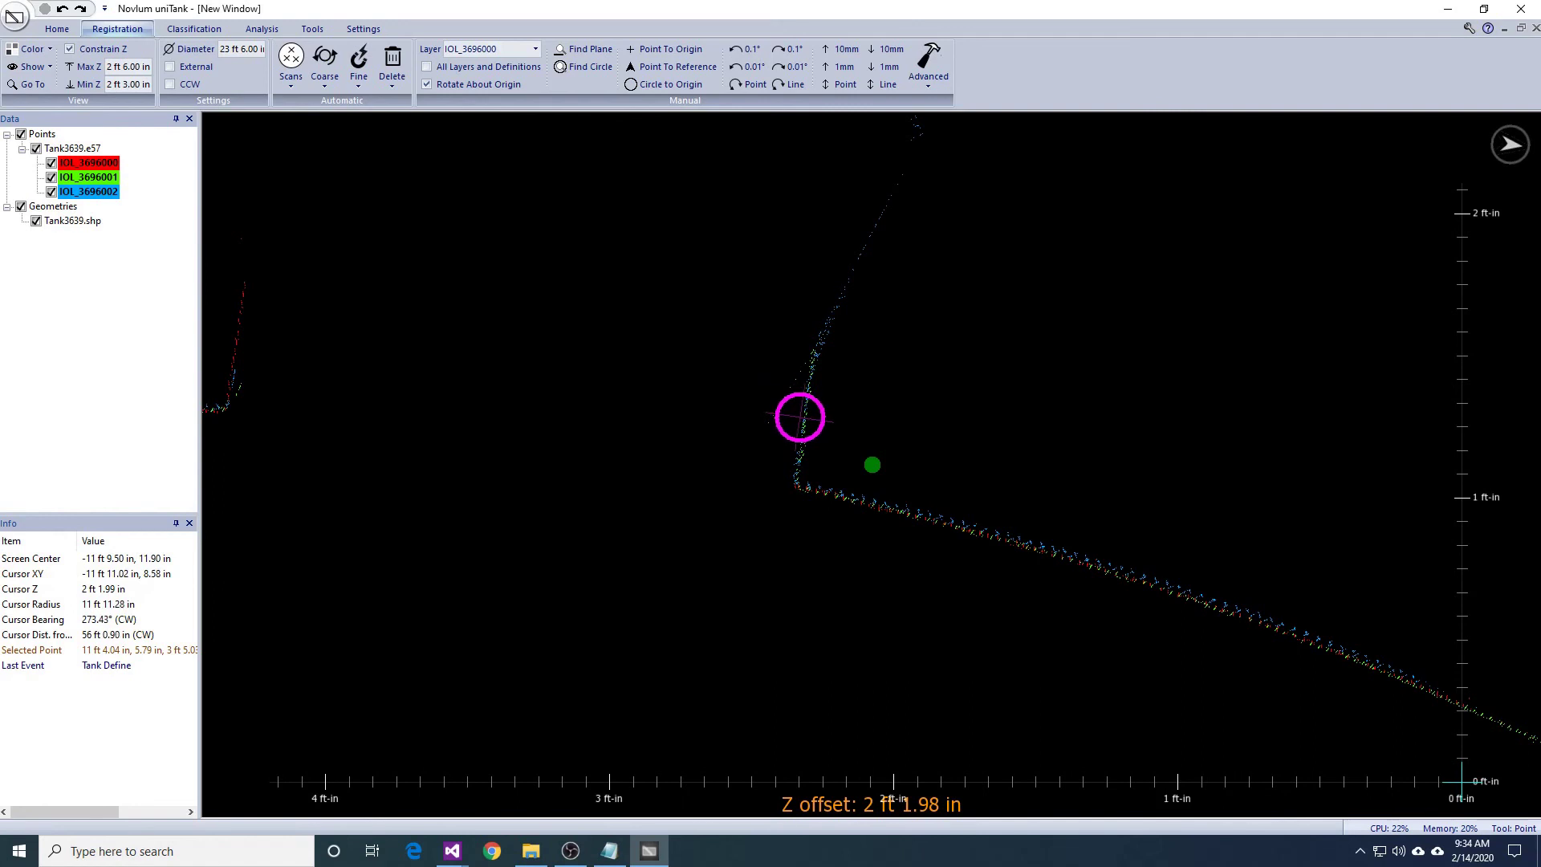
# Define a fiducial at a point on the opening's clockwise flange in this higher slice, keeping the offered settings.
pyautogui.click(364, 83)
pyautogui.click(380, 122)
pyautogui.press('Return')
pyautogui.scroll(-3, 666, 562)
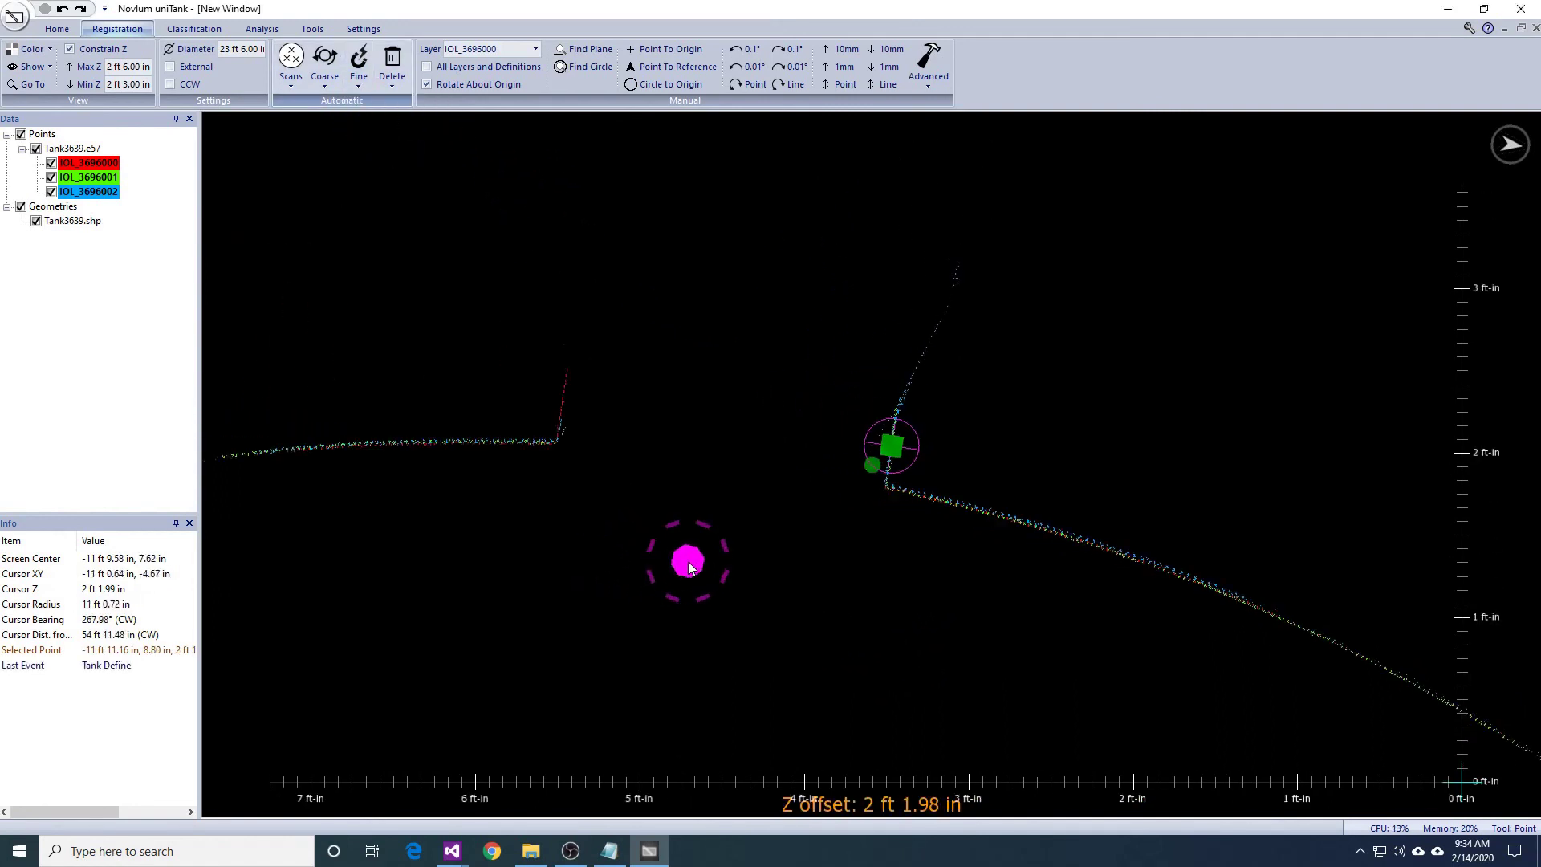
pyautogui.scroll(-5, 847, 584)
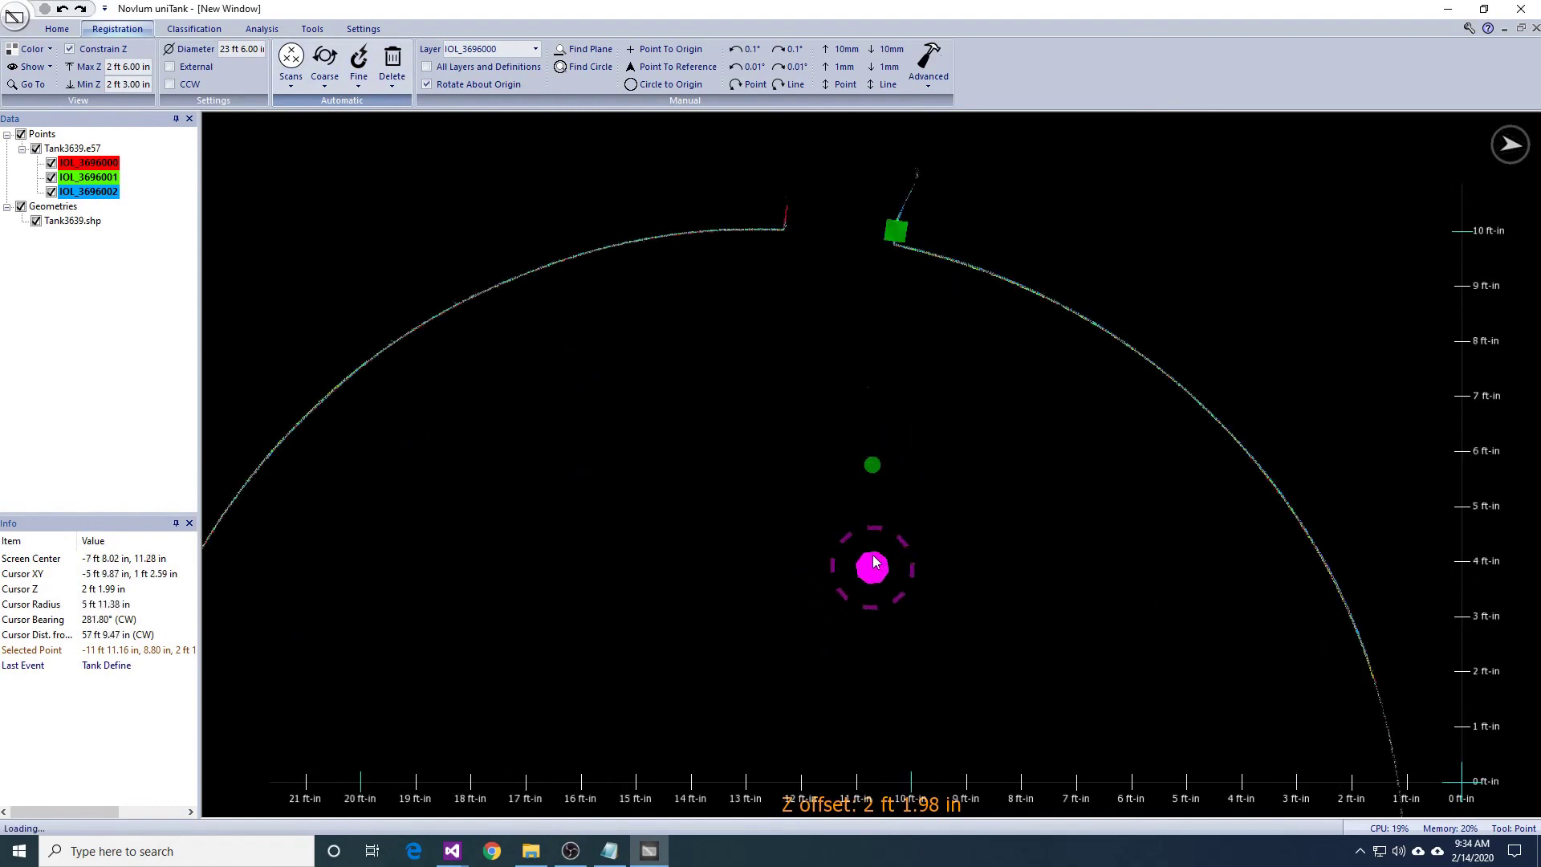
# Lower the Z slice to 1 ft 0 in to 1 ft 3 in and examine the fiducials placed around the tank shell.
pyautogui.keyDown('ctrl'); pyautogui.scroll(-2, 877, 528); pyautogui.keyUp('ctrl')
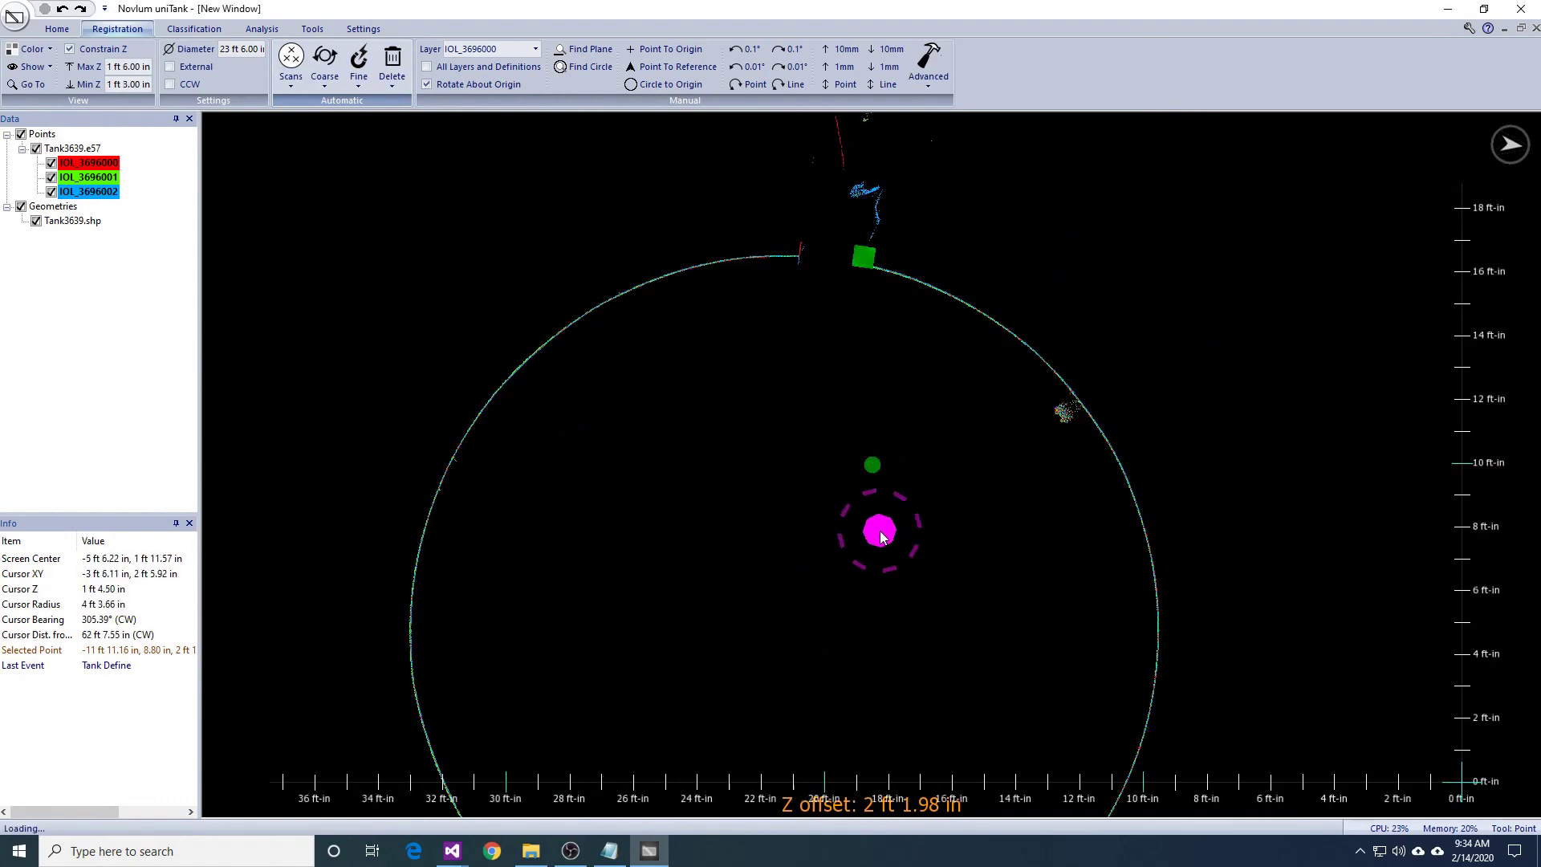
pyautogui.moveTo(1005, 499); pyautogui.dragTo(980, 537, button='middle')
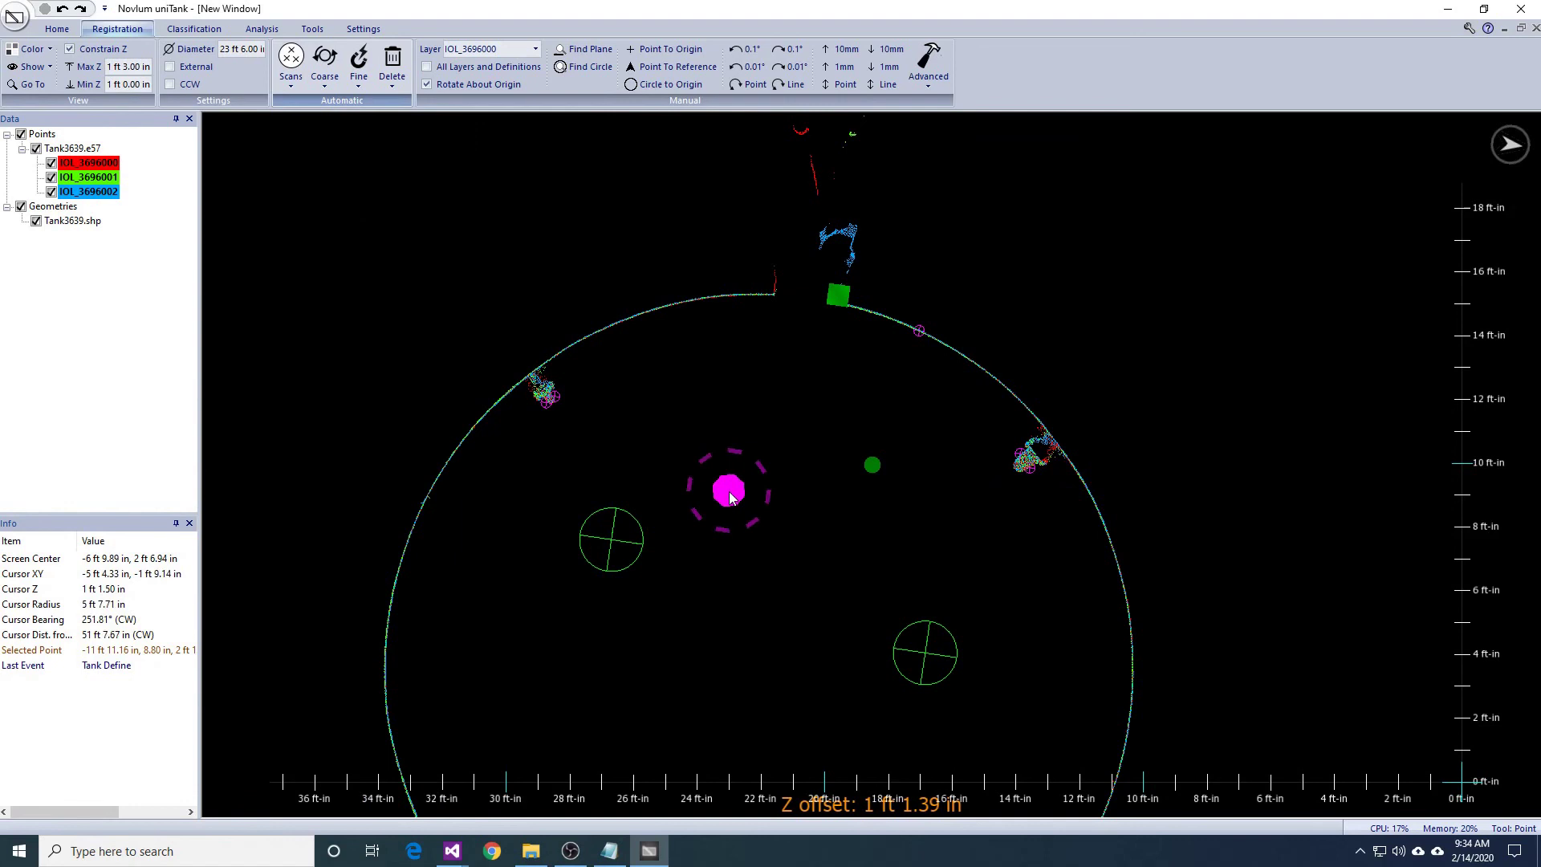
pyautogui.moveTo(739, 523); pyautogui.dragTo(722, 475, button='middle')
pyautogui.moveTo(898, 675)
pyautogui.mouseDown(button='middle')
pyautogui.moveTo(898, 579)
pyautogui.moveTo(881, 553)
pyautogui.mouseUp(button='middle')
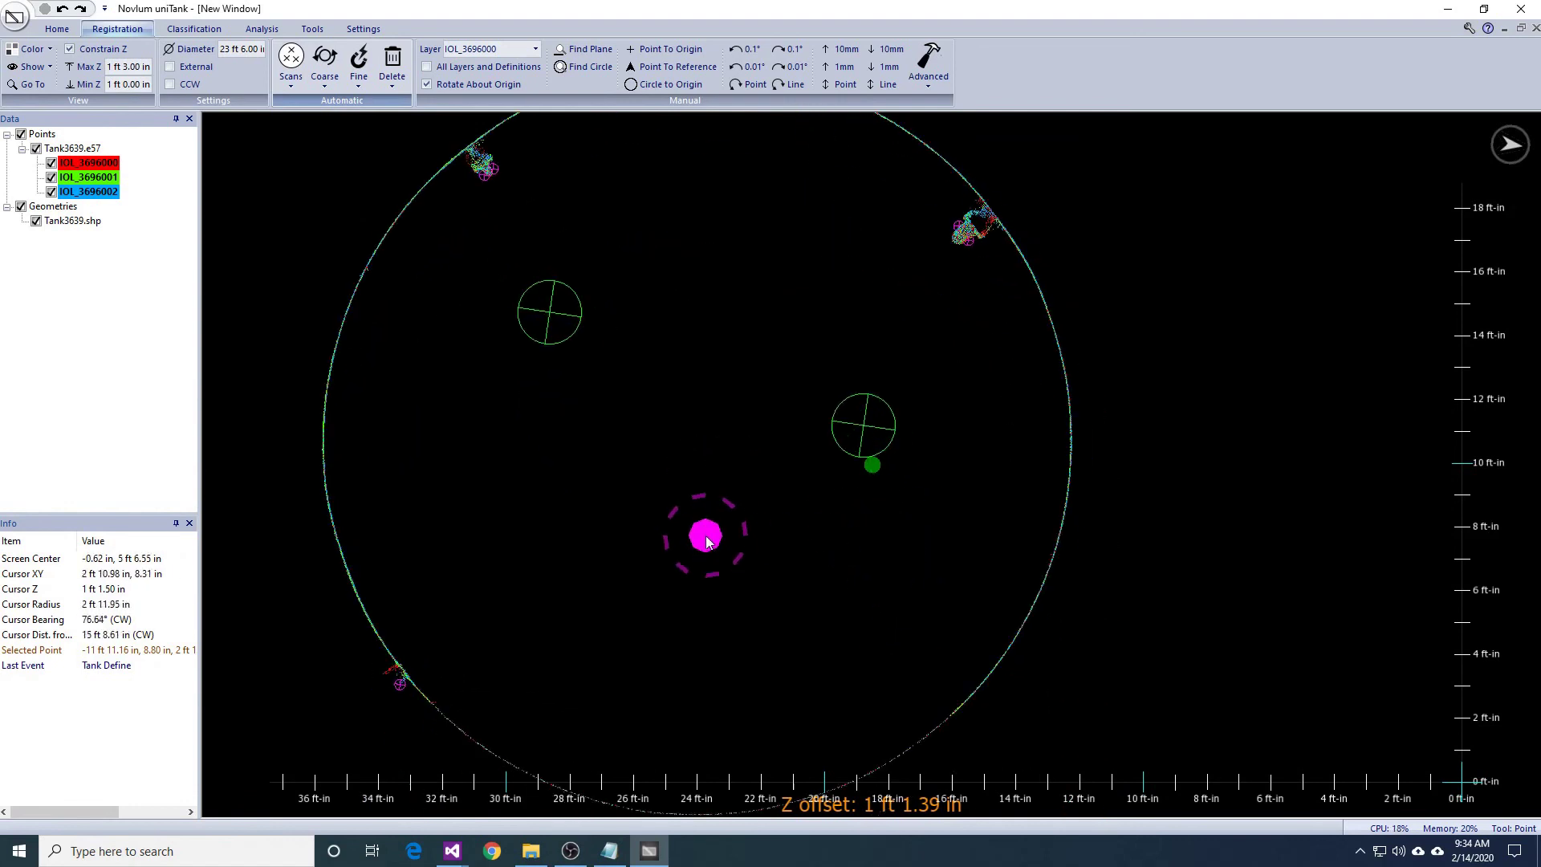
pyautogui.moveTo(704, 529); pyautogui.dragTo(712, 587, button='middle')
pyautogui.moveTo(556, 480)
pyautogui.mouseDown(button='middle')
pyautogui.moveTo(581, 492)
pyautogui.moveTo(598, 478)
pyautogui.mouseUp(button='middle')
pyautogui.scroll(-1, 669, 573)
pyautogui.moveTo(806, 694); pyautogui.dragTo(723, 572, button='middle')
pyautogui.scroll(-1, 784, 595)
pyautogui.scroll(1, 725, 578)
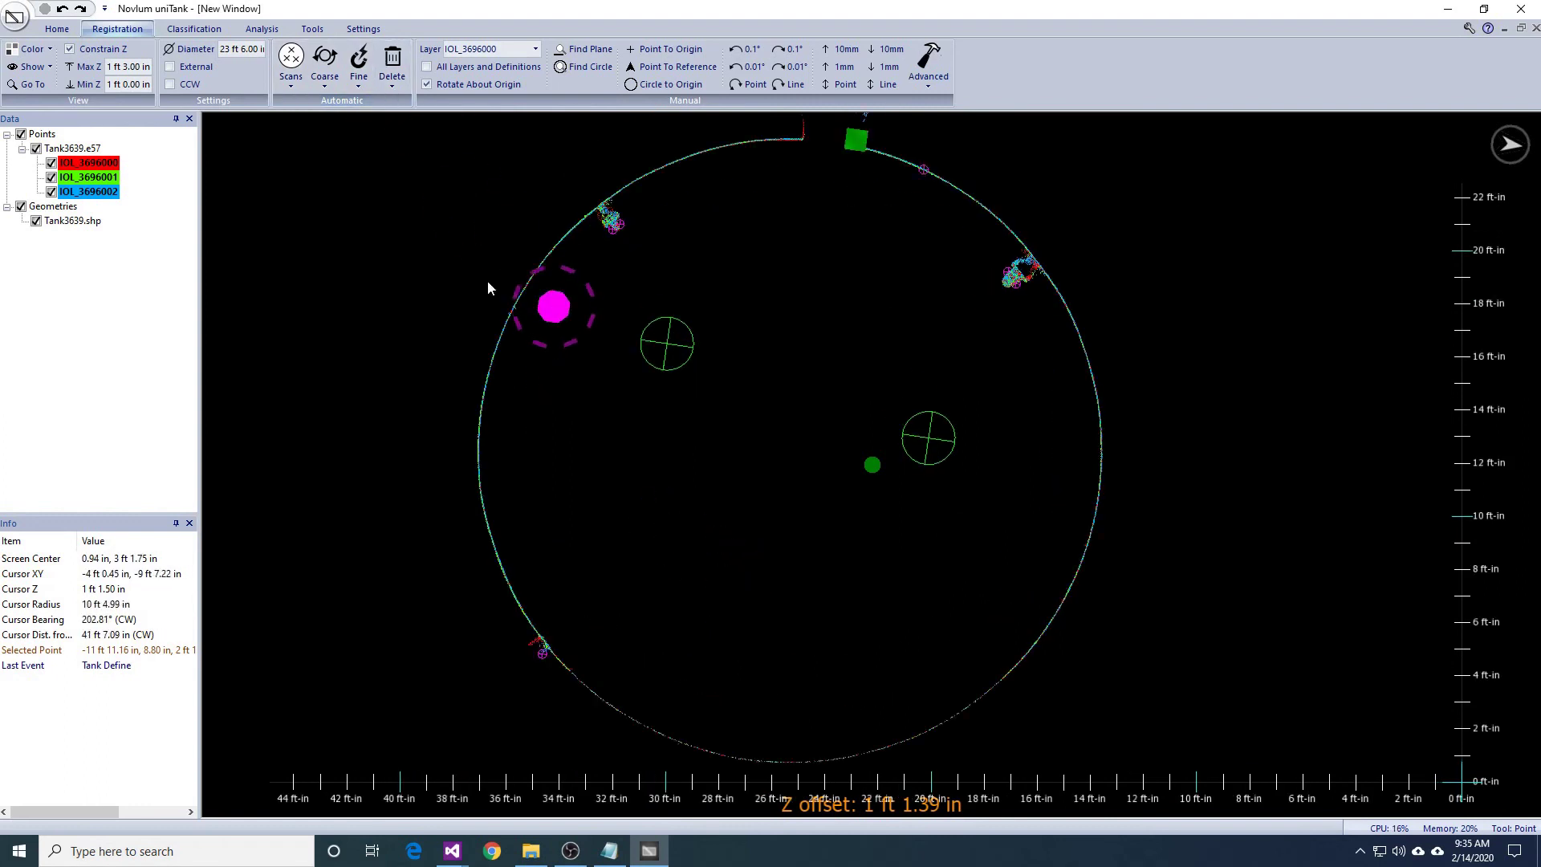
# Snap the fiducials with translation and horizontal rotation enabled, leaving vertical tilt and iterative layer snapping off.
pyautogui.click(355, 85)
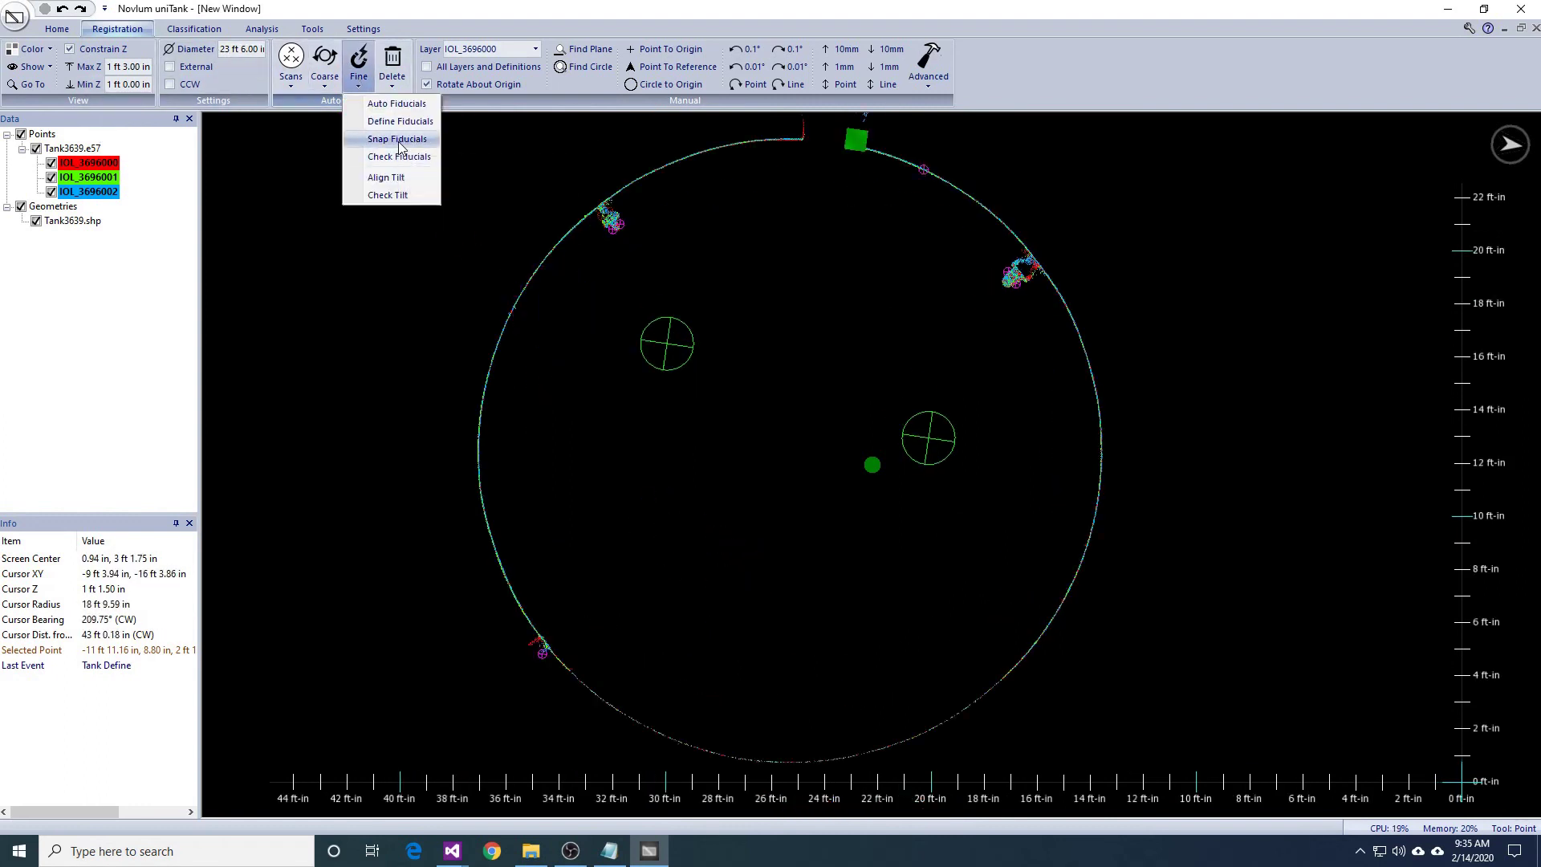
pyautogui.click(403, 148)
pyautogui.click(776, 508)
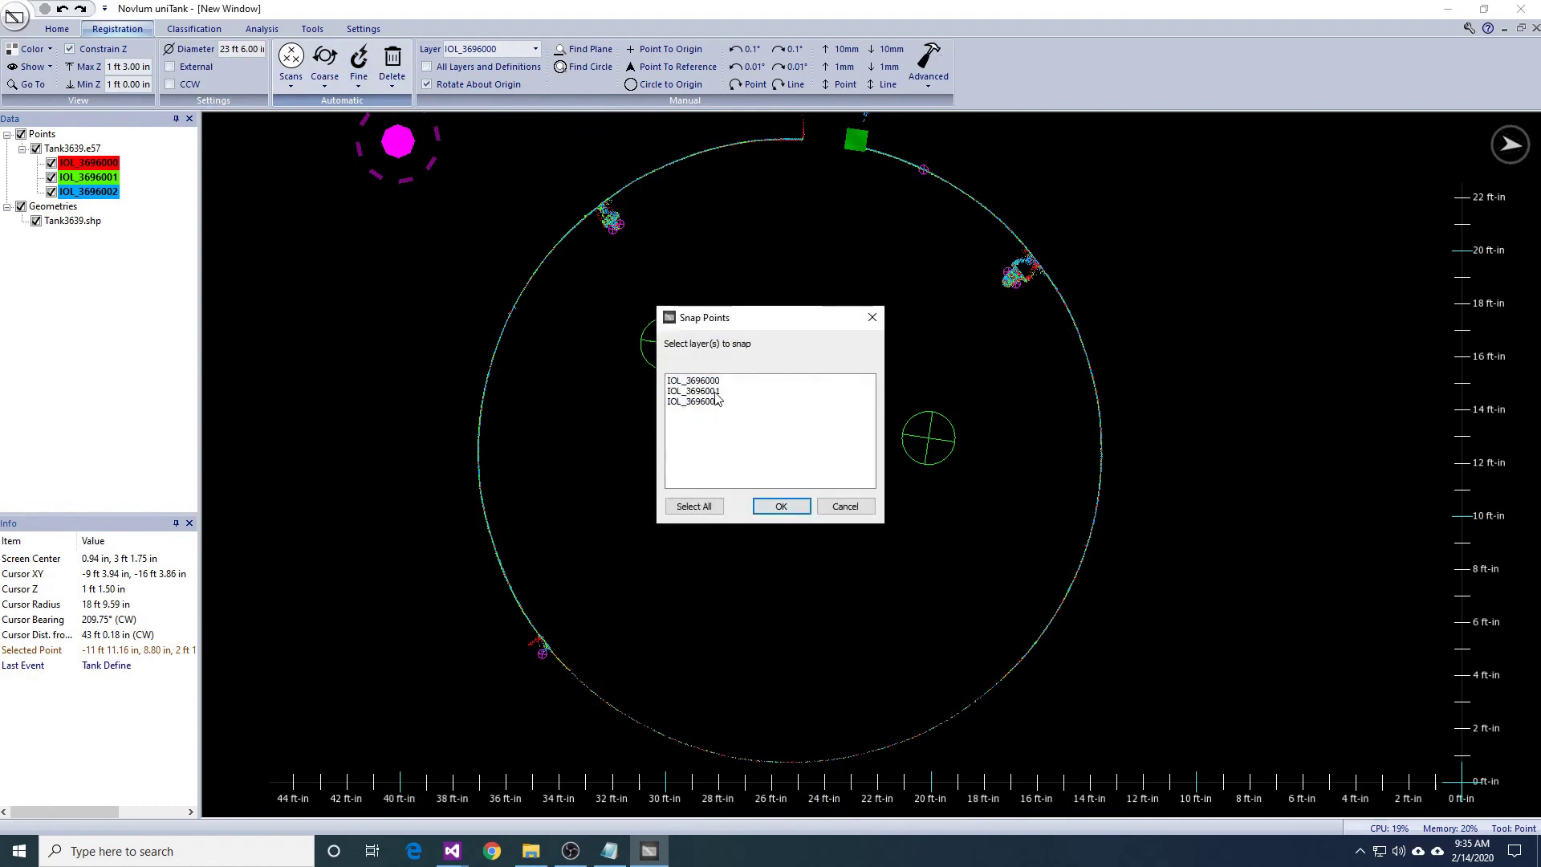
pyautogui.click(782, 507)
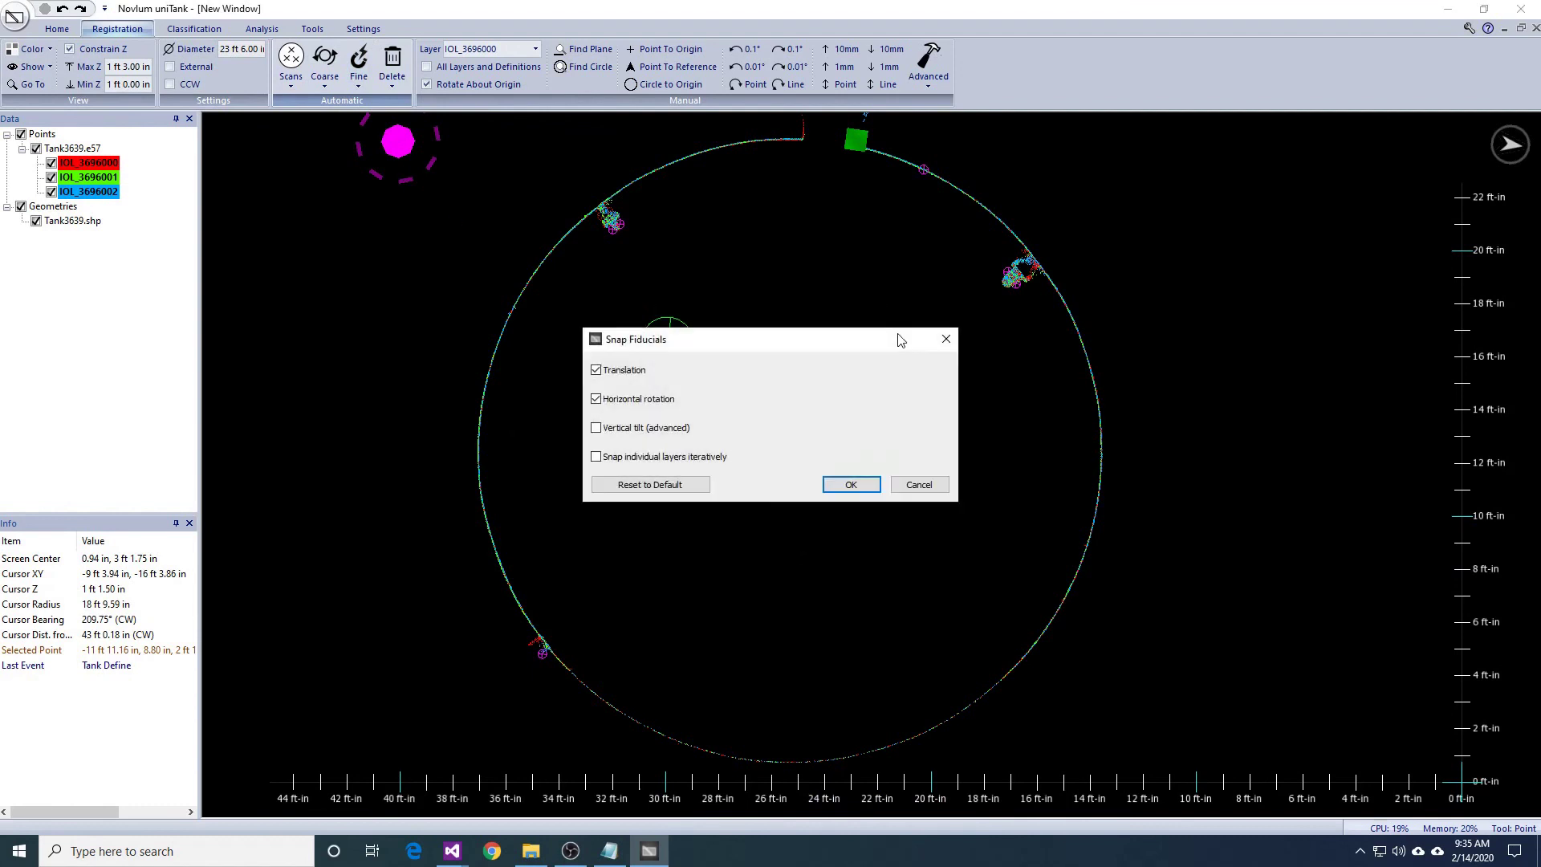
pyautogui.click(851, 485)
# Examine the snapped layers at the pipe fixture and shell opening in the 9 in to 1 ft 0 in Z slice, and read the last snap event.
pyautogui.scroll(5, 853, 492)
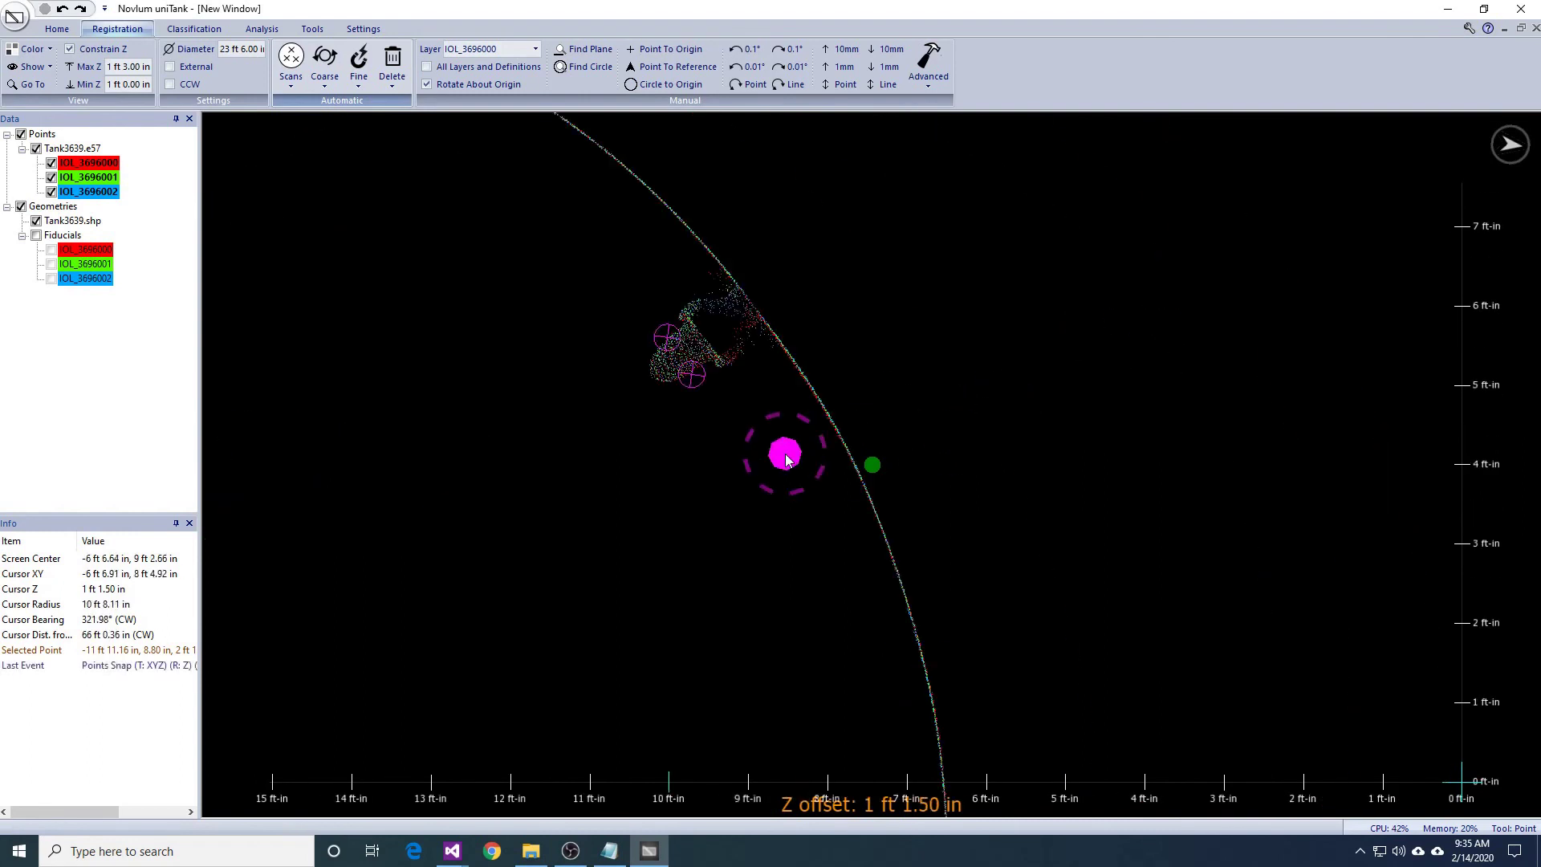
pyautogui.moveTo(874, 513); pyautogui.dragTo(1025, 610, button='middle')
pyautogui.moveTo(726, 507); pyautogui.dragTo(773, 558, button='middle')
pyautogui.press('pagedown')
pyautogui.scroll(3, 867, 616)
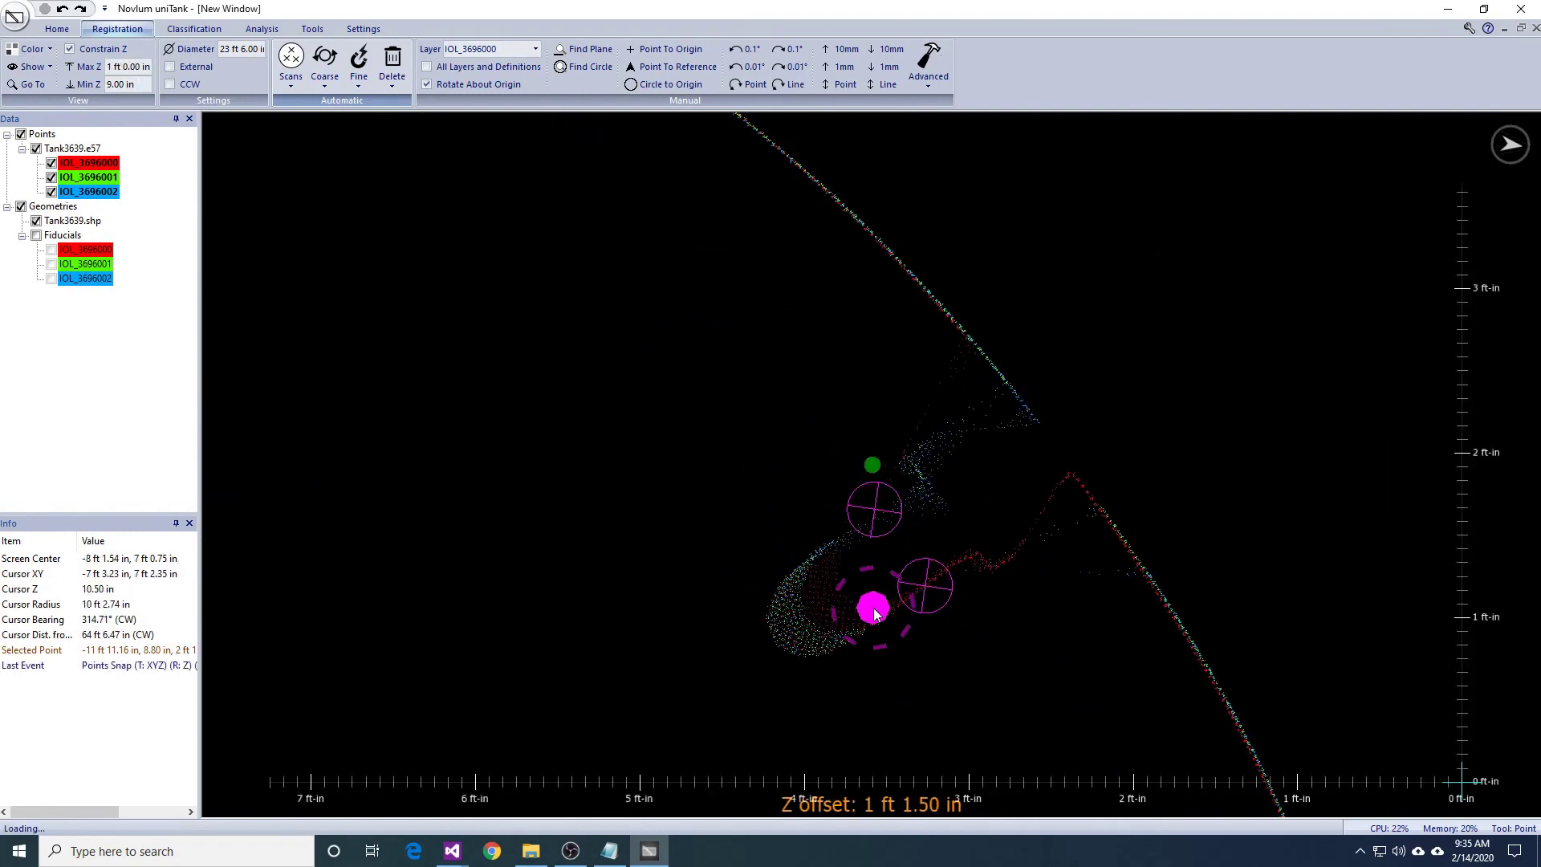
pyautogui.moveTo(815, 611); pyautogui.dragTo(886, 649, button='right')
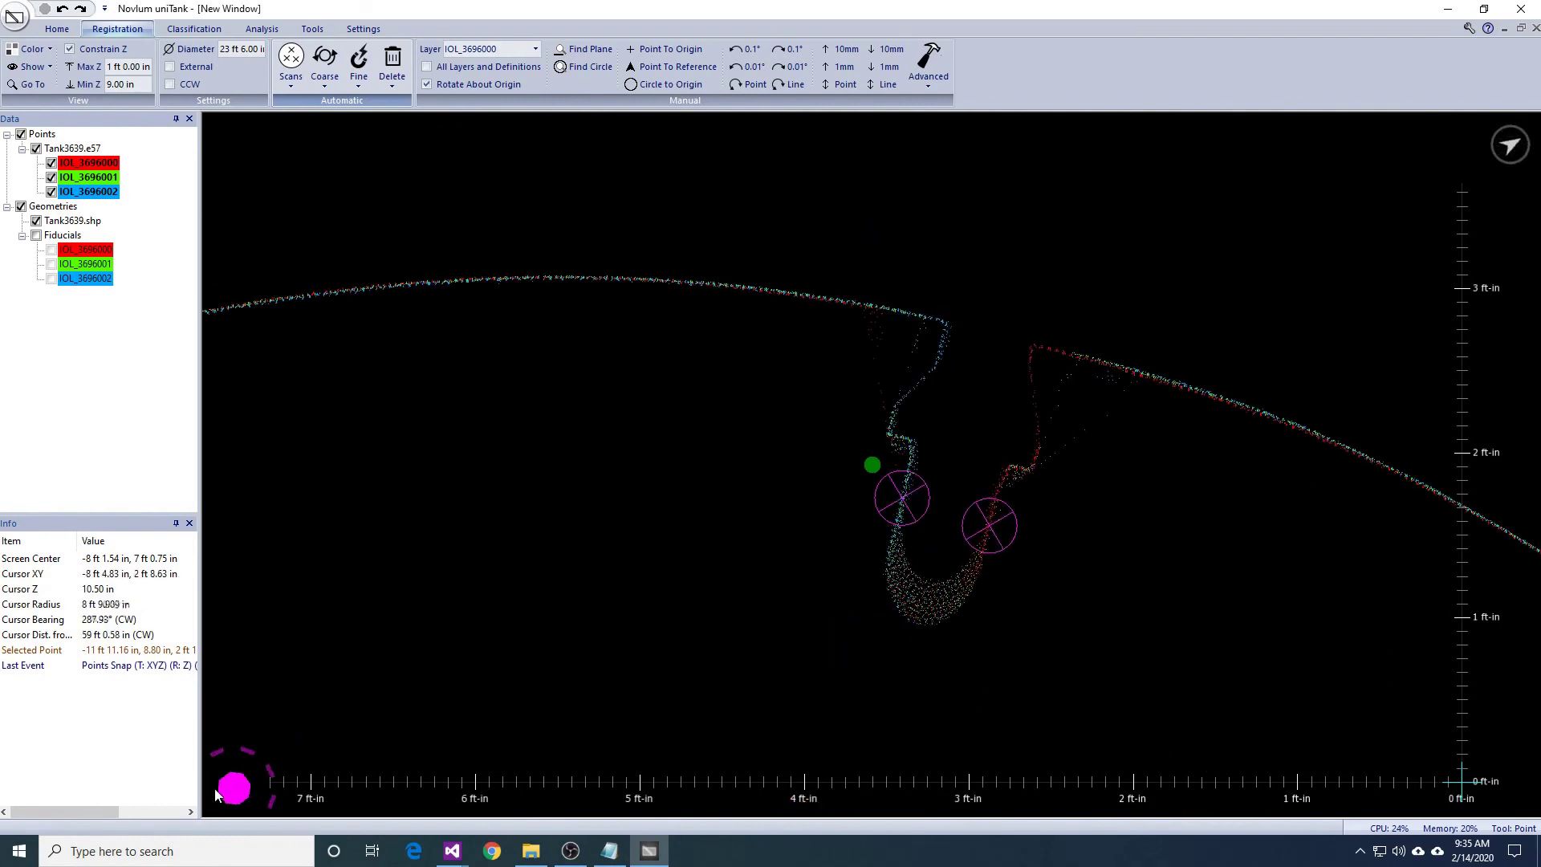
pyautogui.moveTo(113, 814); pyautogui.dragTo(179, 814)
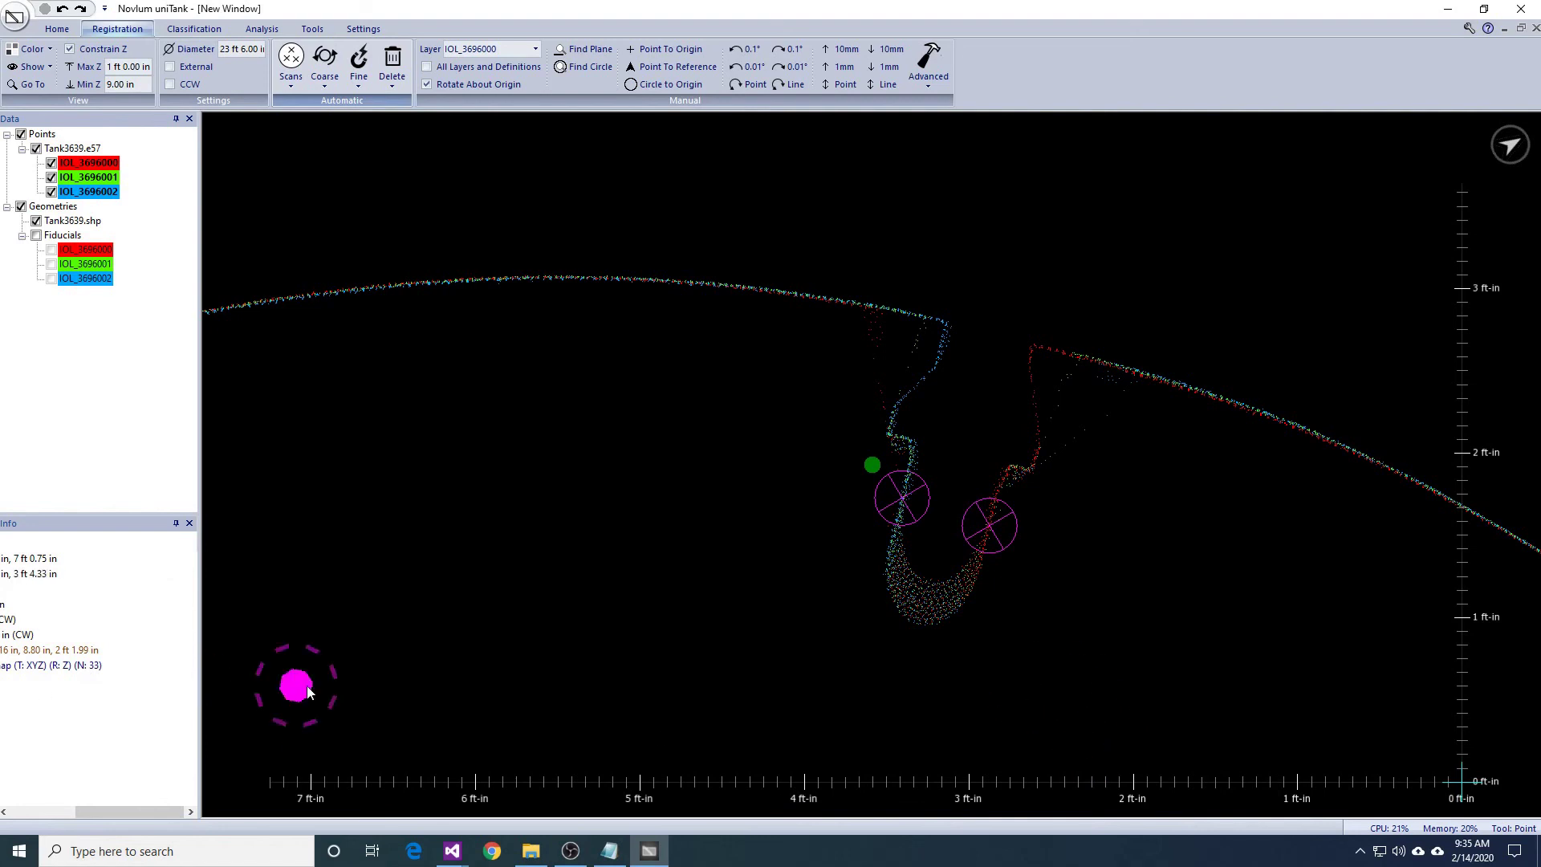
pyautogui.click(35, 811)
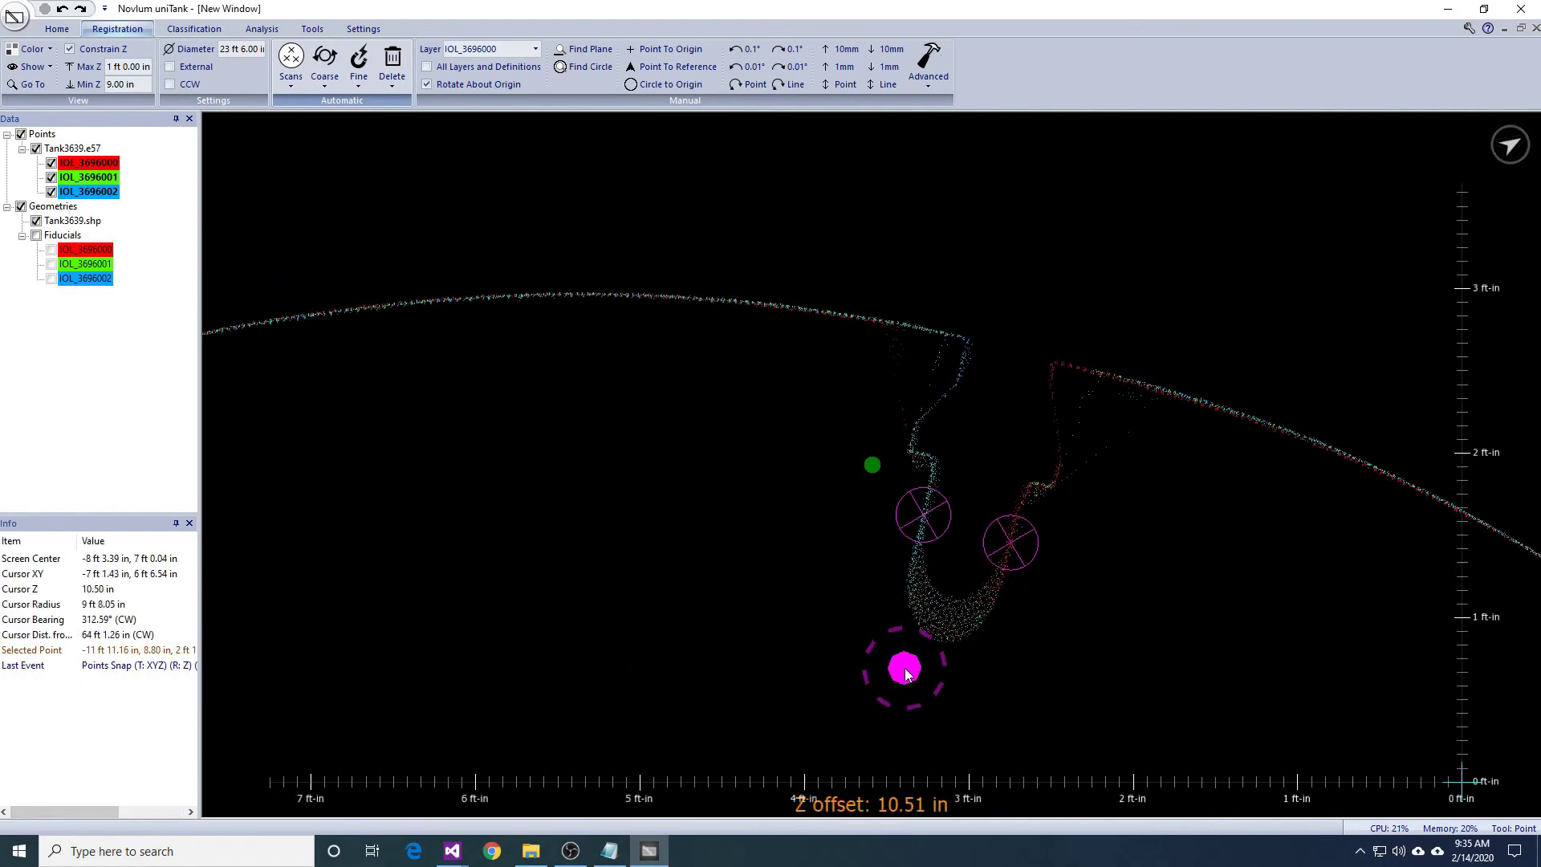
pyautogui.scroll(-3, 906, 670)
pyautogui.moveTo(359, 780); pyautogui.dragTo(634, 604, button='middle')
pyautogui.moveTo(474, 618); pyautogui.dragTo(646, 622, button='middle')
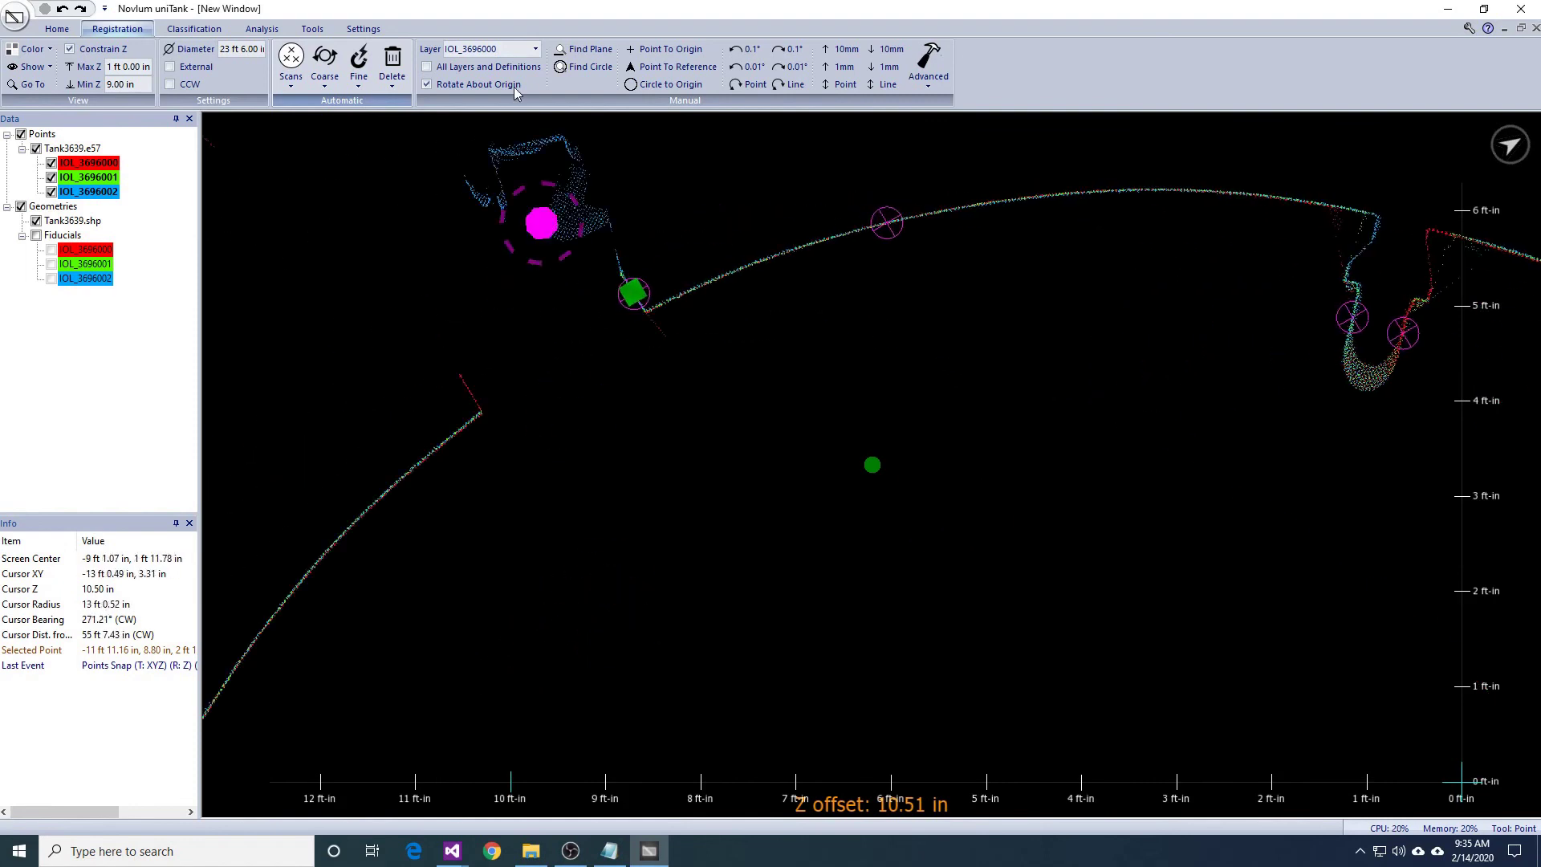
# Repeat the fiducial snap on all three layers with the same settings and read its event entry.
pyautogui.click(359, 85)
pyautogui.click(394, 120)
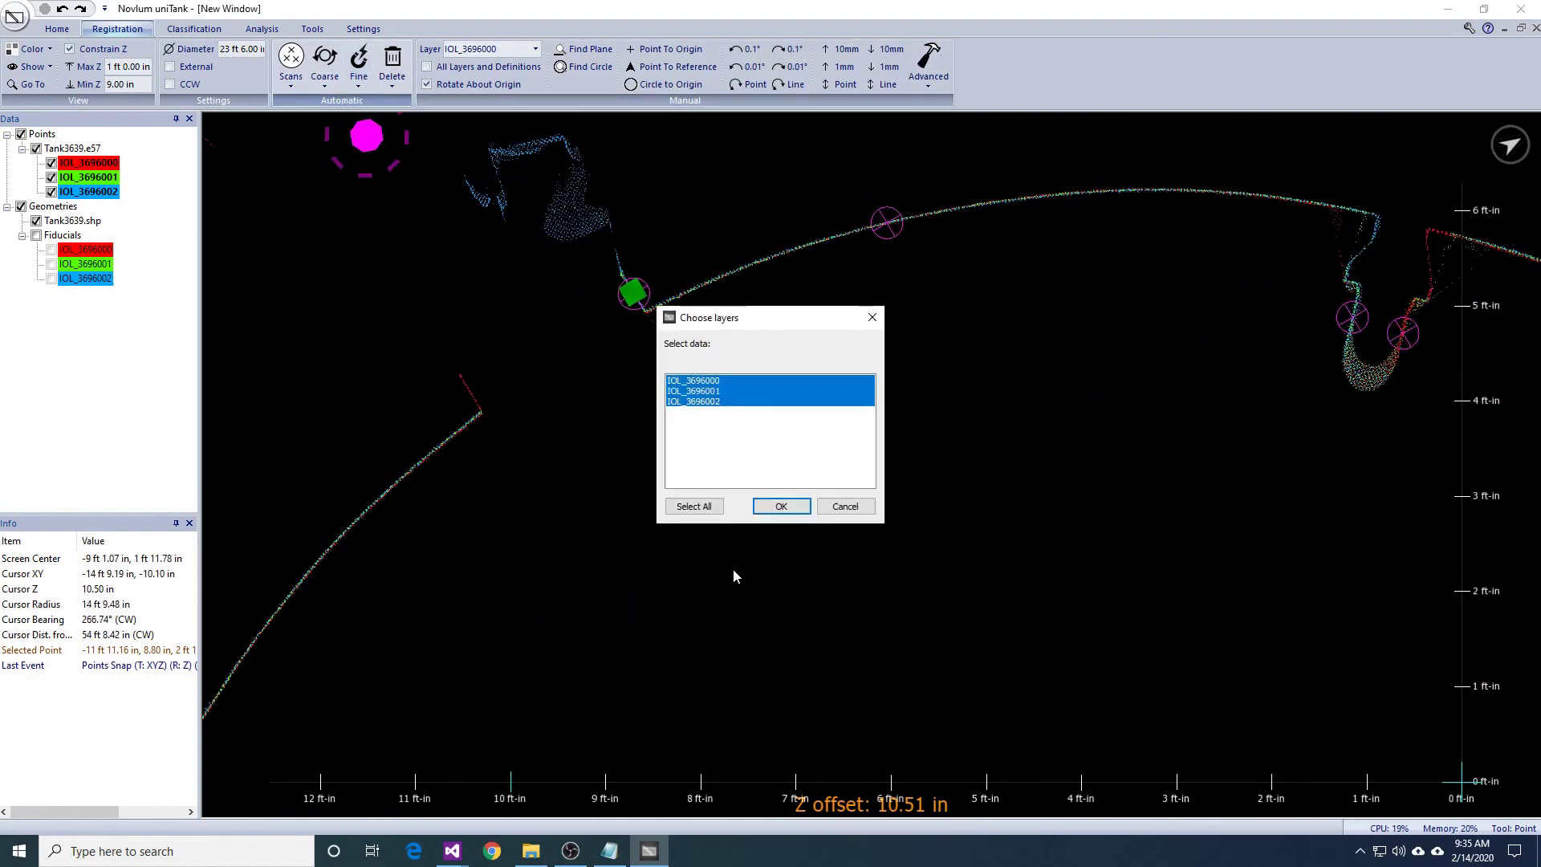
pyautogui.press('Return')
pyautogui.press('Return')
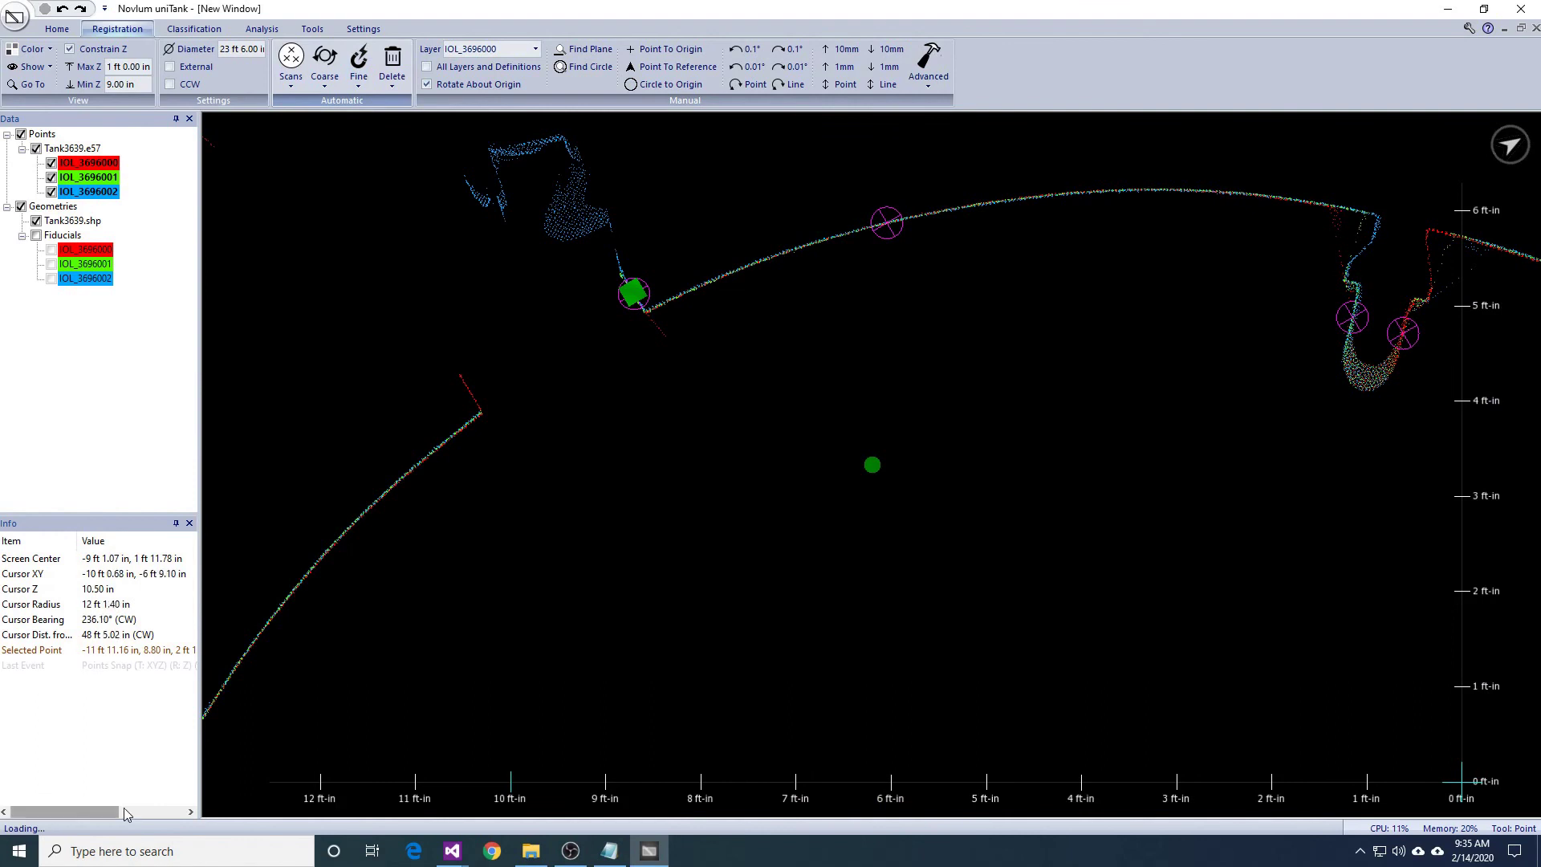
pyautogui.click(124, 808)
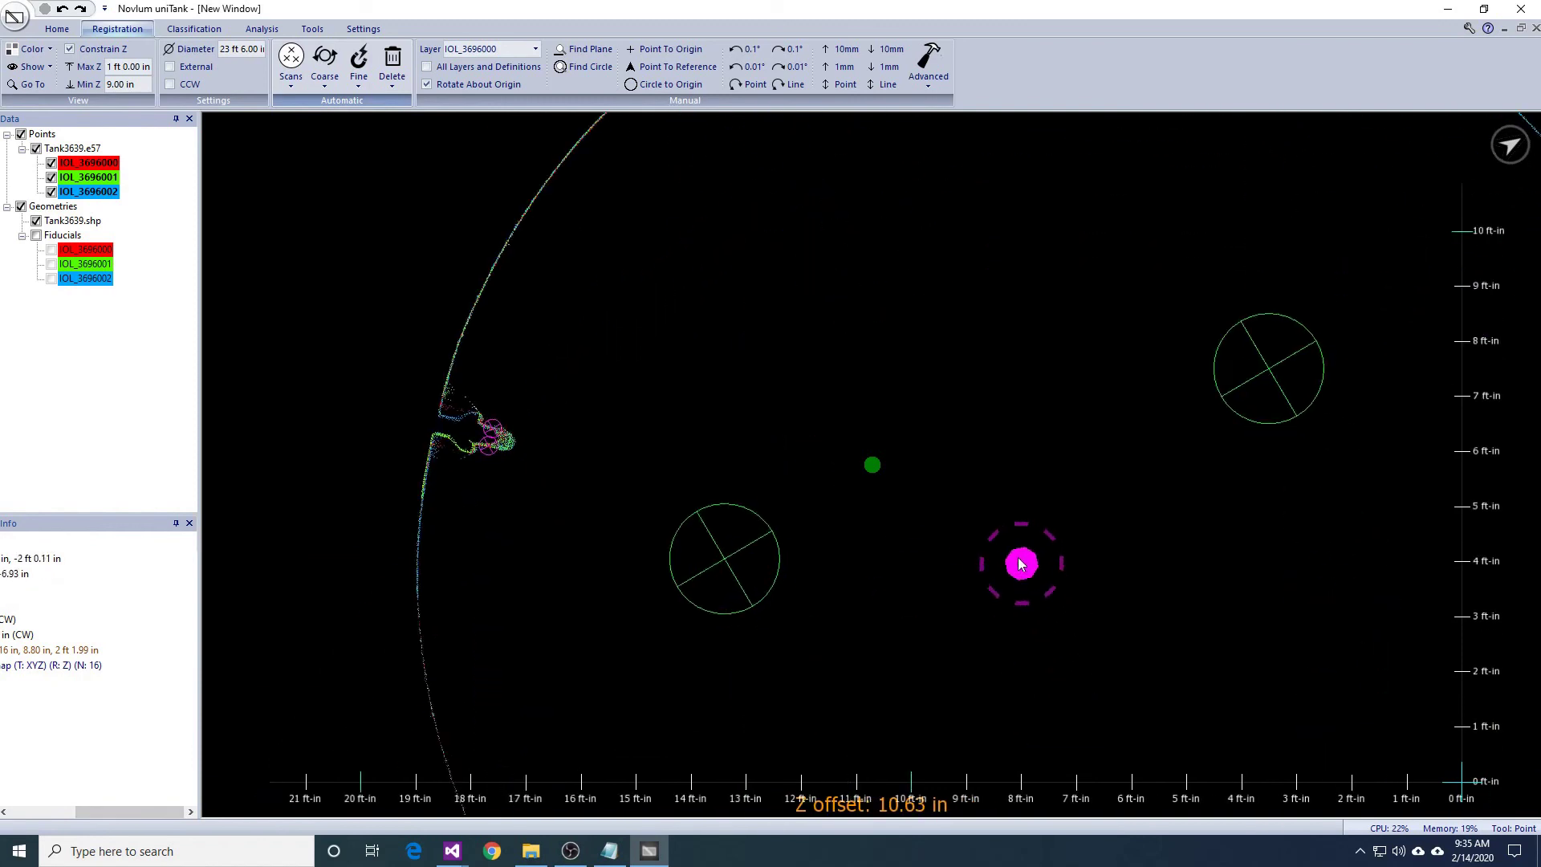
# Run a third fiducial snap on the scan layers, keeping the offered layer selection and options.
pyautogui.moveTo(681, 586); pyautogui.dragTo(814, 581, button='middle')
pyautogui.scroll(6, 814, 581)
pyautogui.moveTo(742, 474); pyautogui.dragTo(791, 738, button='middle')
pyautogui.scroll(1, 789, 565)
pyautogui.scroll(-4, 485, 452)
pyautogui.moveTo(488, 569); pyautogui.dragTo(574, 444, button='middle')
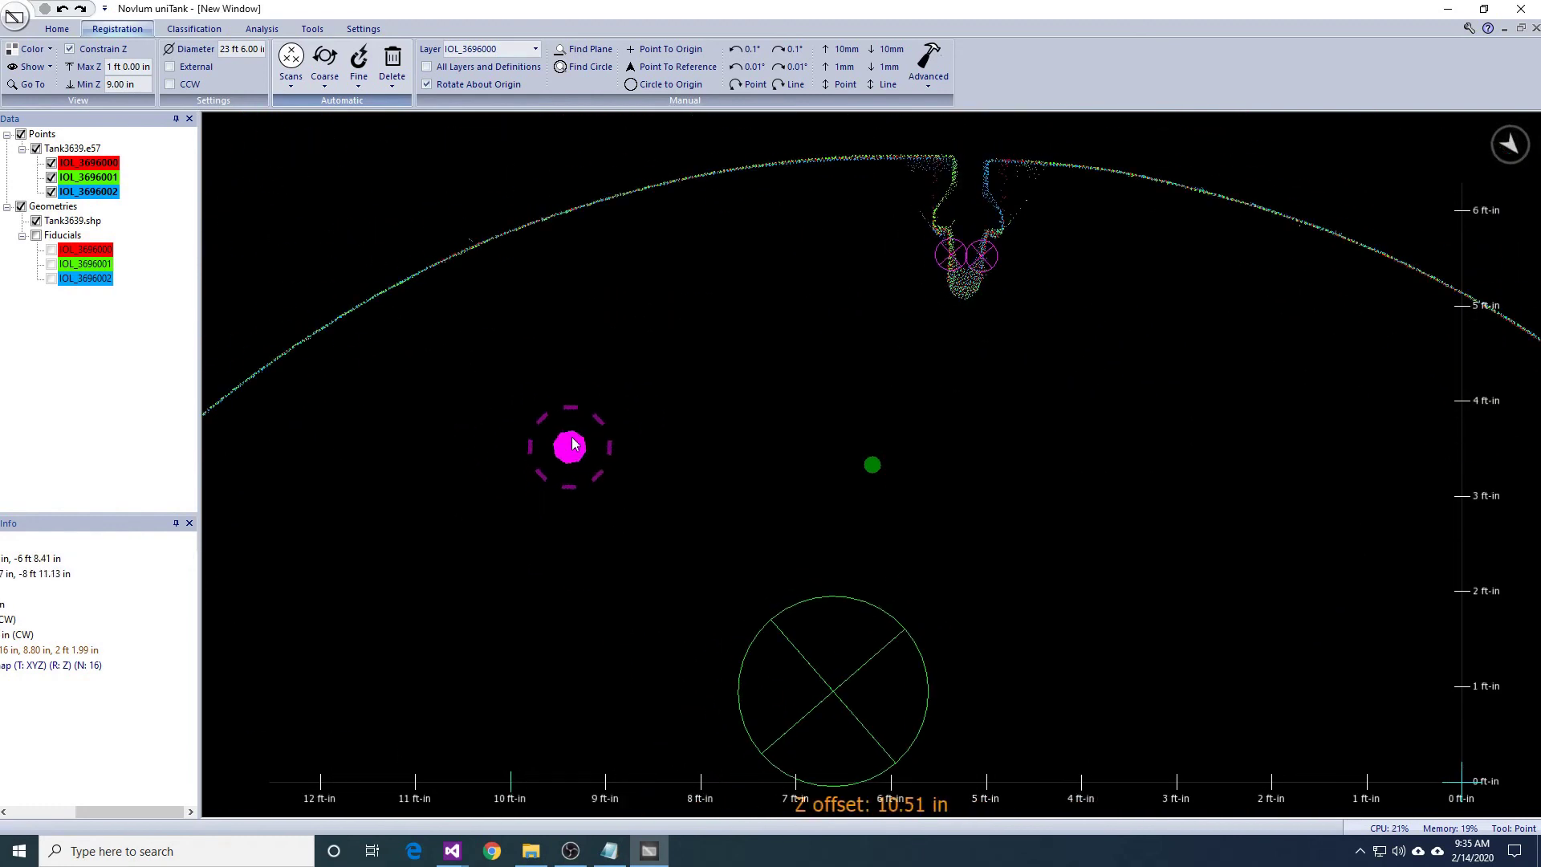
pyautogui.click(359, 80)
pyautogui.click(370, 142)
pyautogui.press('Return')
pyautogui.press('Return')
pyautogui.press('Return')
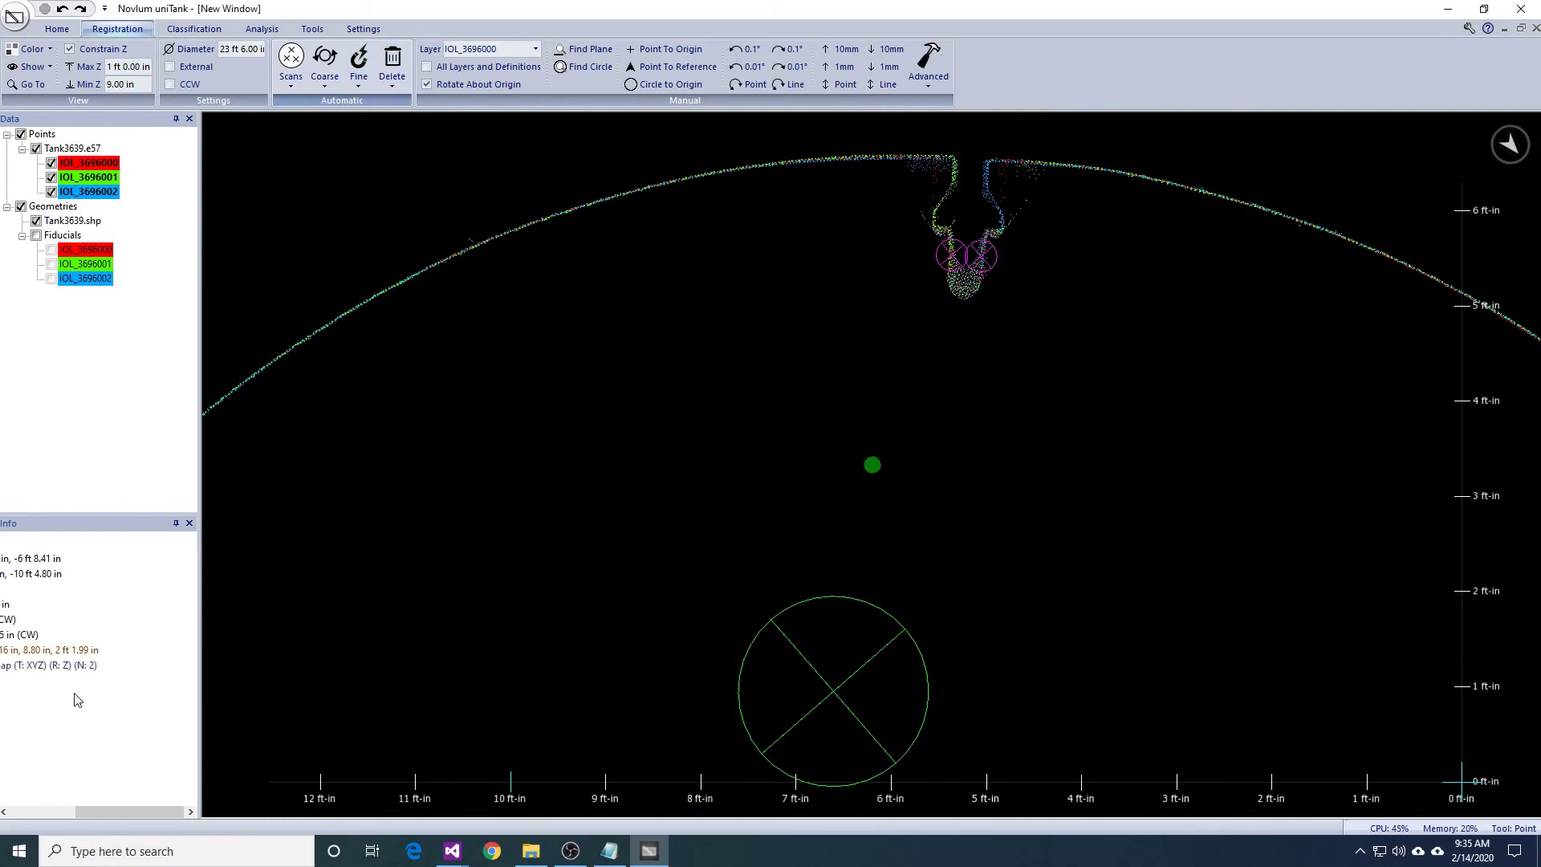
# Lower the Z slice to -3 in to 0 in so the whole tank floor is shown.
pyautogui.scroll(-5, 891, 478)
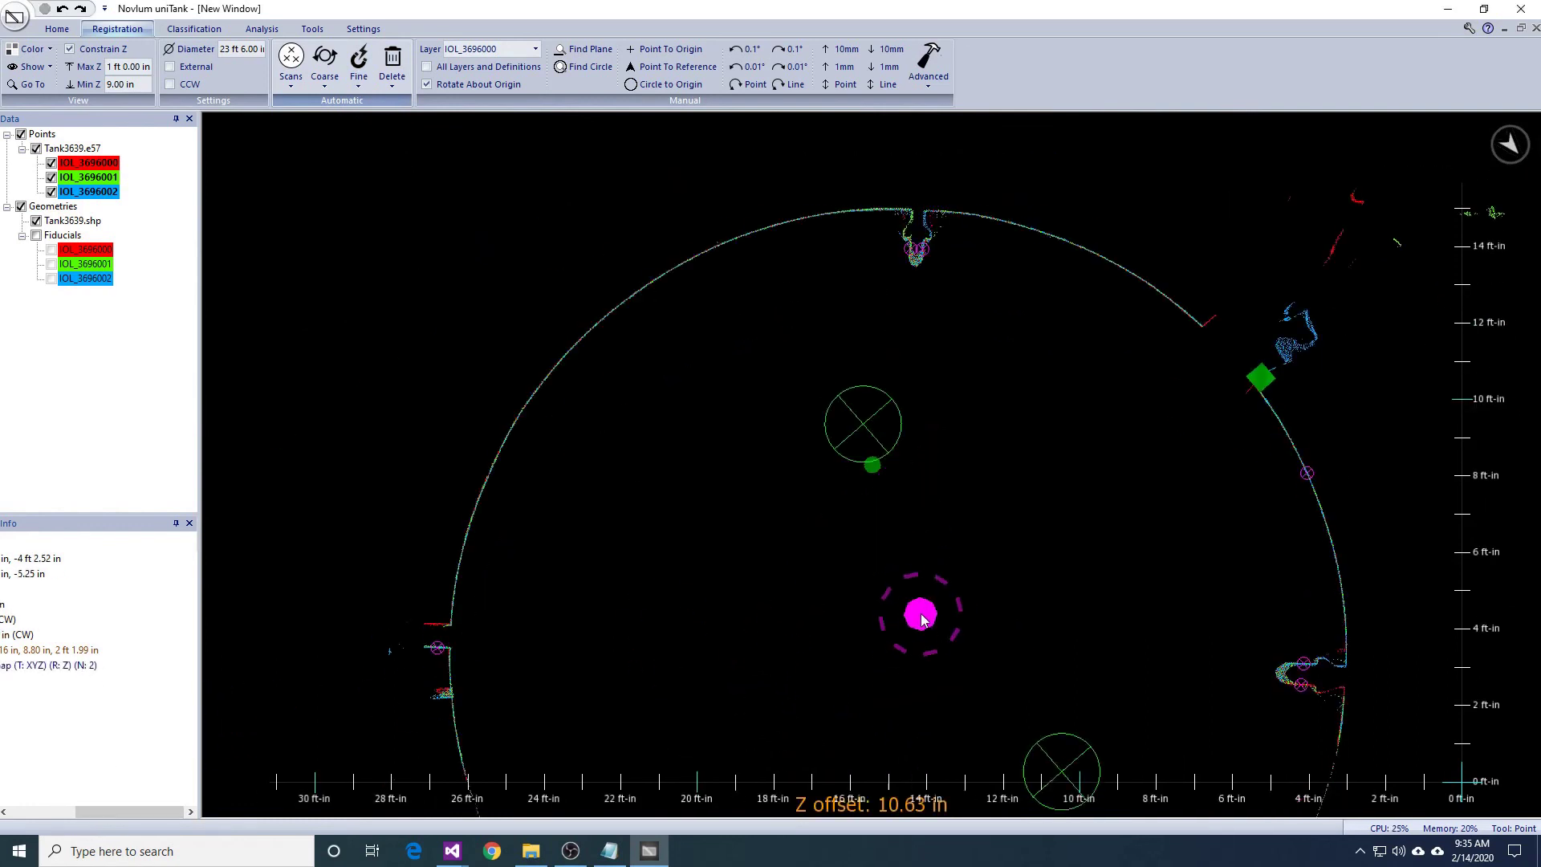
pyautogui.moveTo(819, 714); pyautogui.dragTo(913, 642, button='middle')
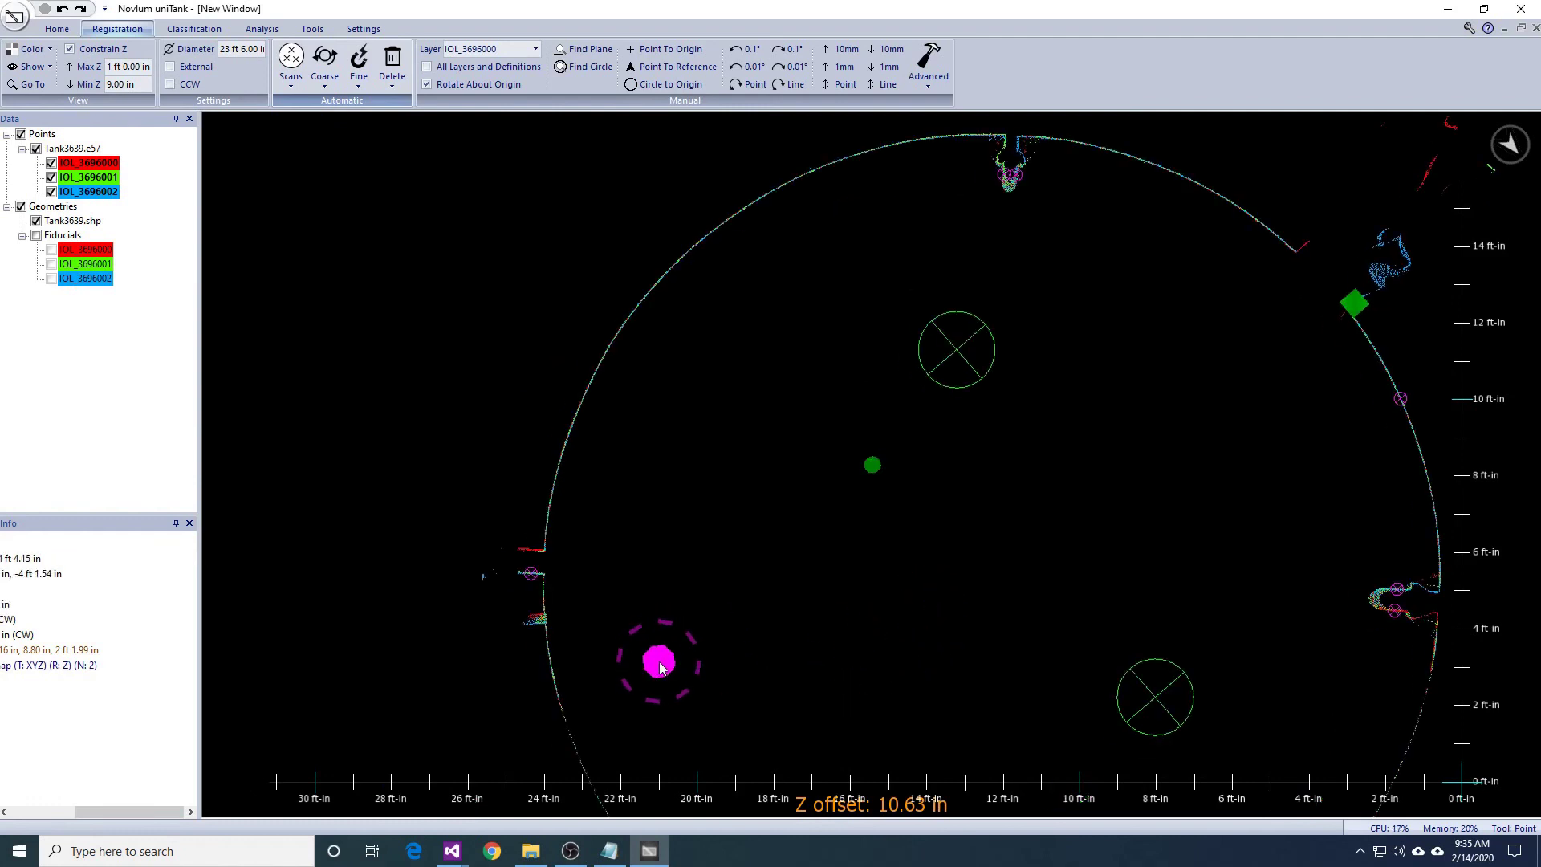
pyautogui.scroll(6, 617, 669)
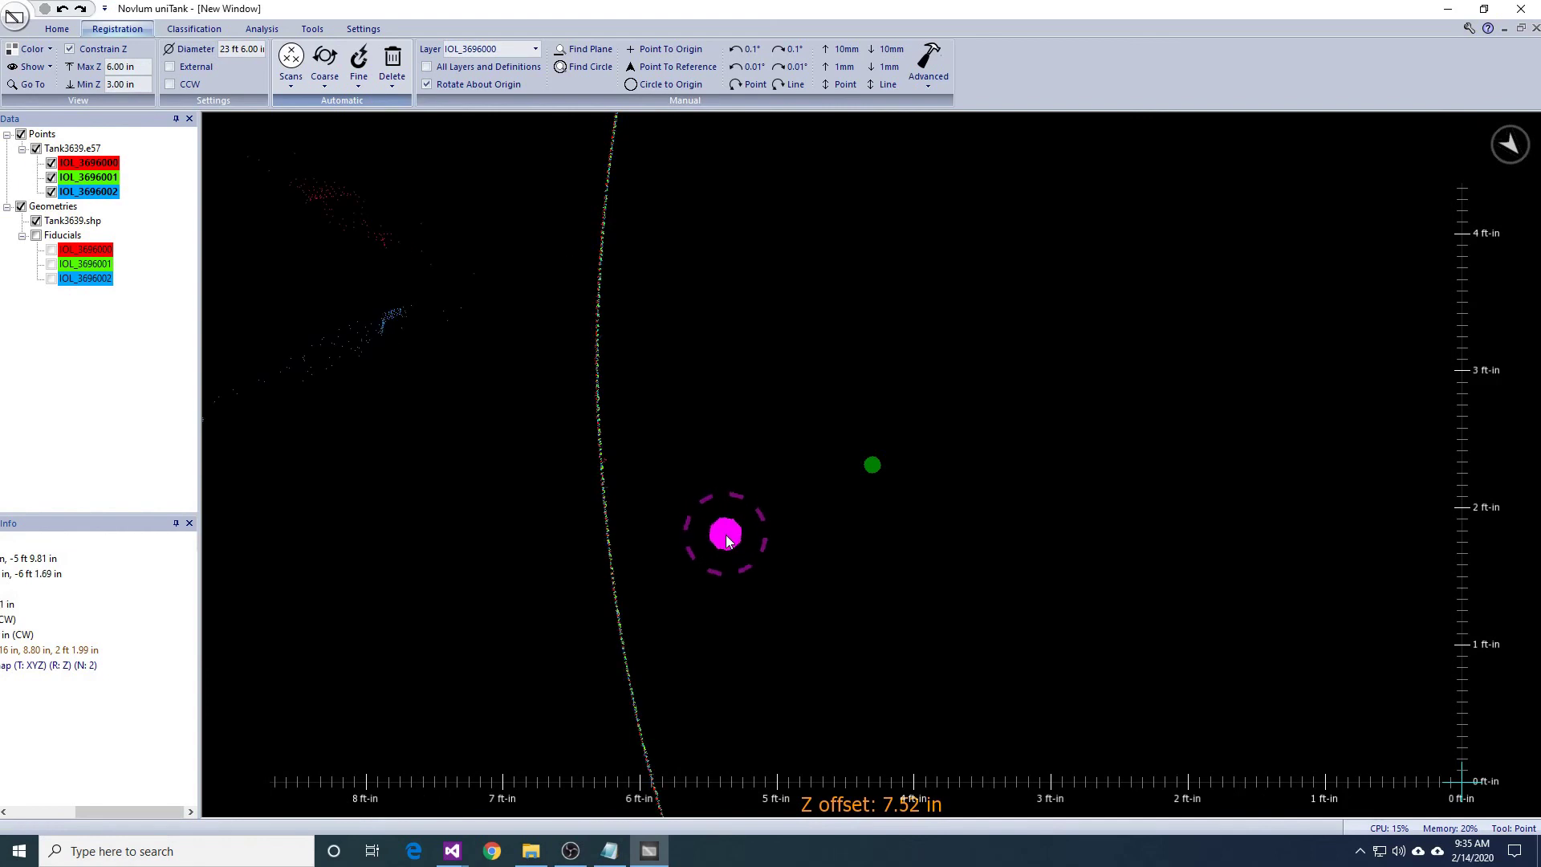
pyautogui.scroll(-8, 1079, 540)
pyautogui.moveTo(1128, 527); pyautogui.dragTo(923, 563, button='middle')
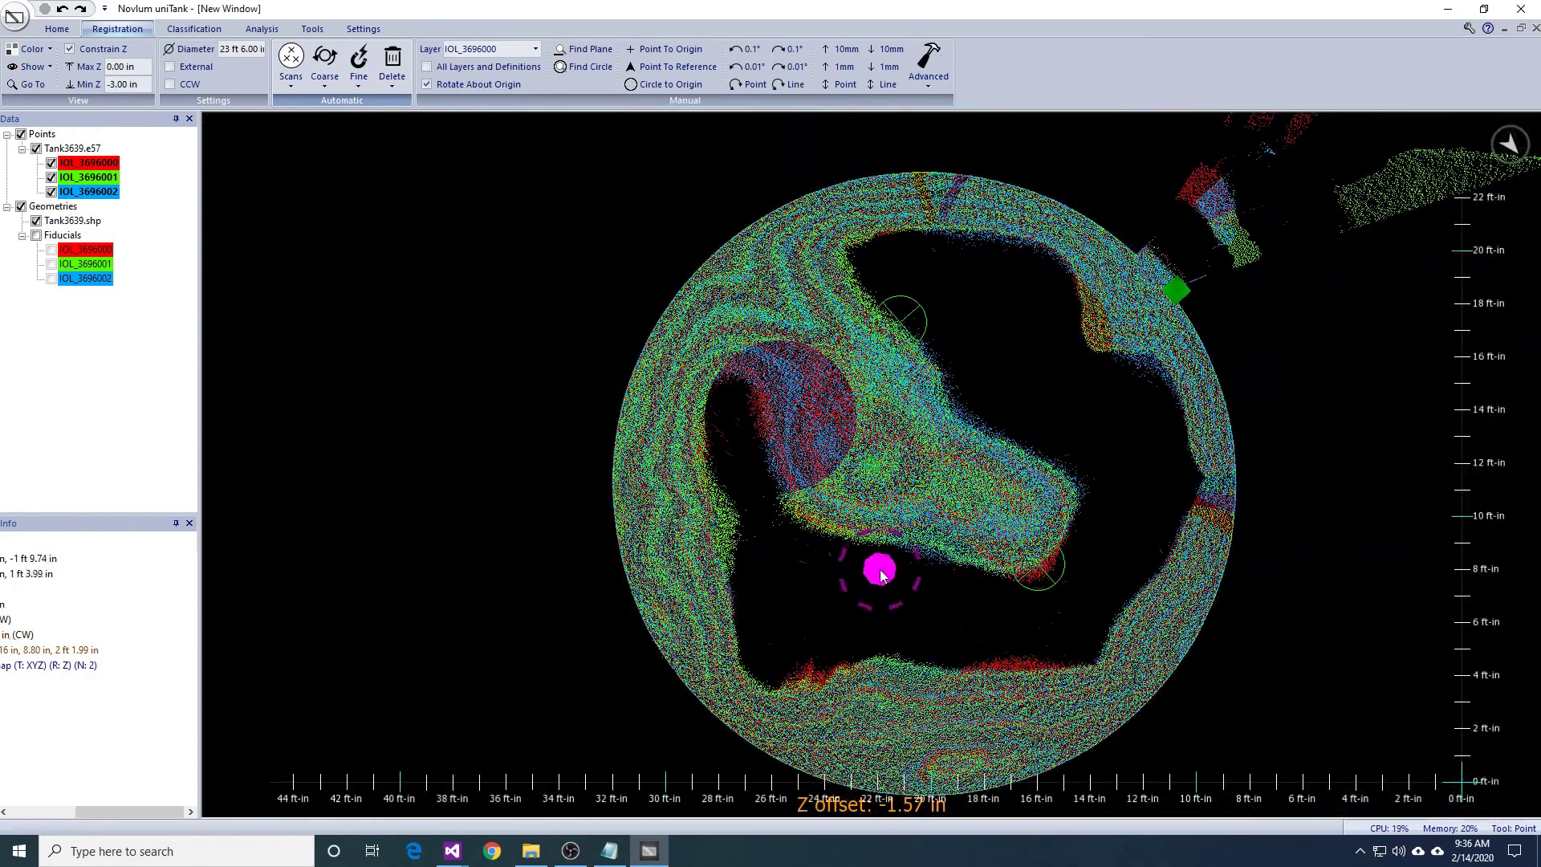
# Draw a polygon around the floor area covered by overlapping scan layers, using the Polygon tool.
pyautogui.click(898, 323)
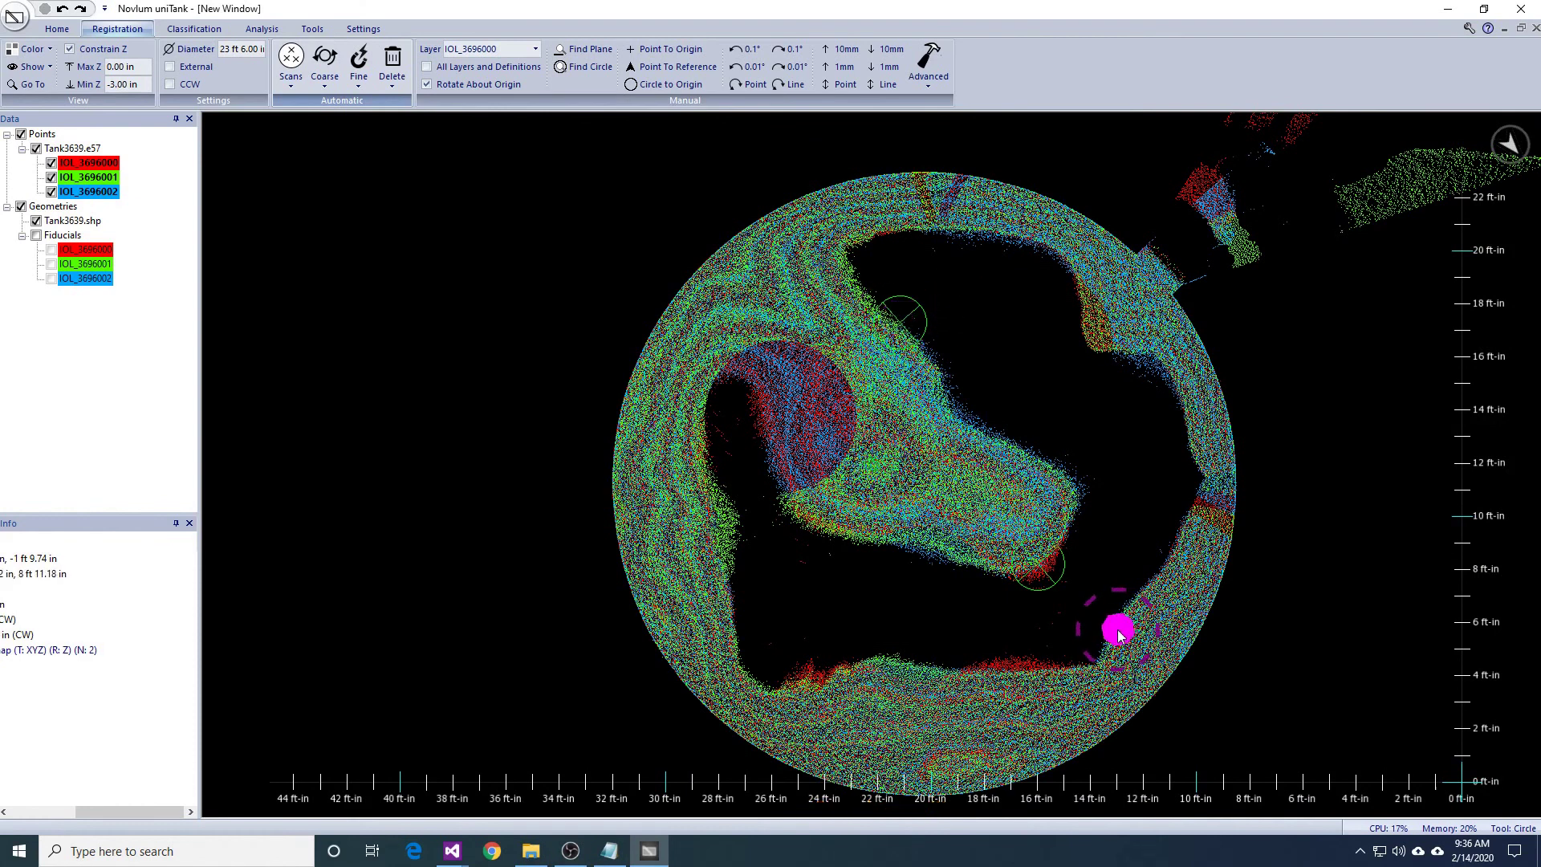
pyautogui.click(720, 542)
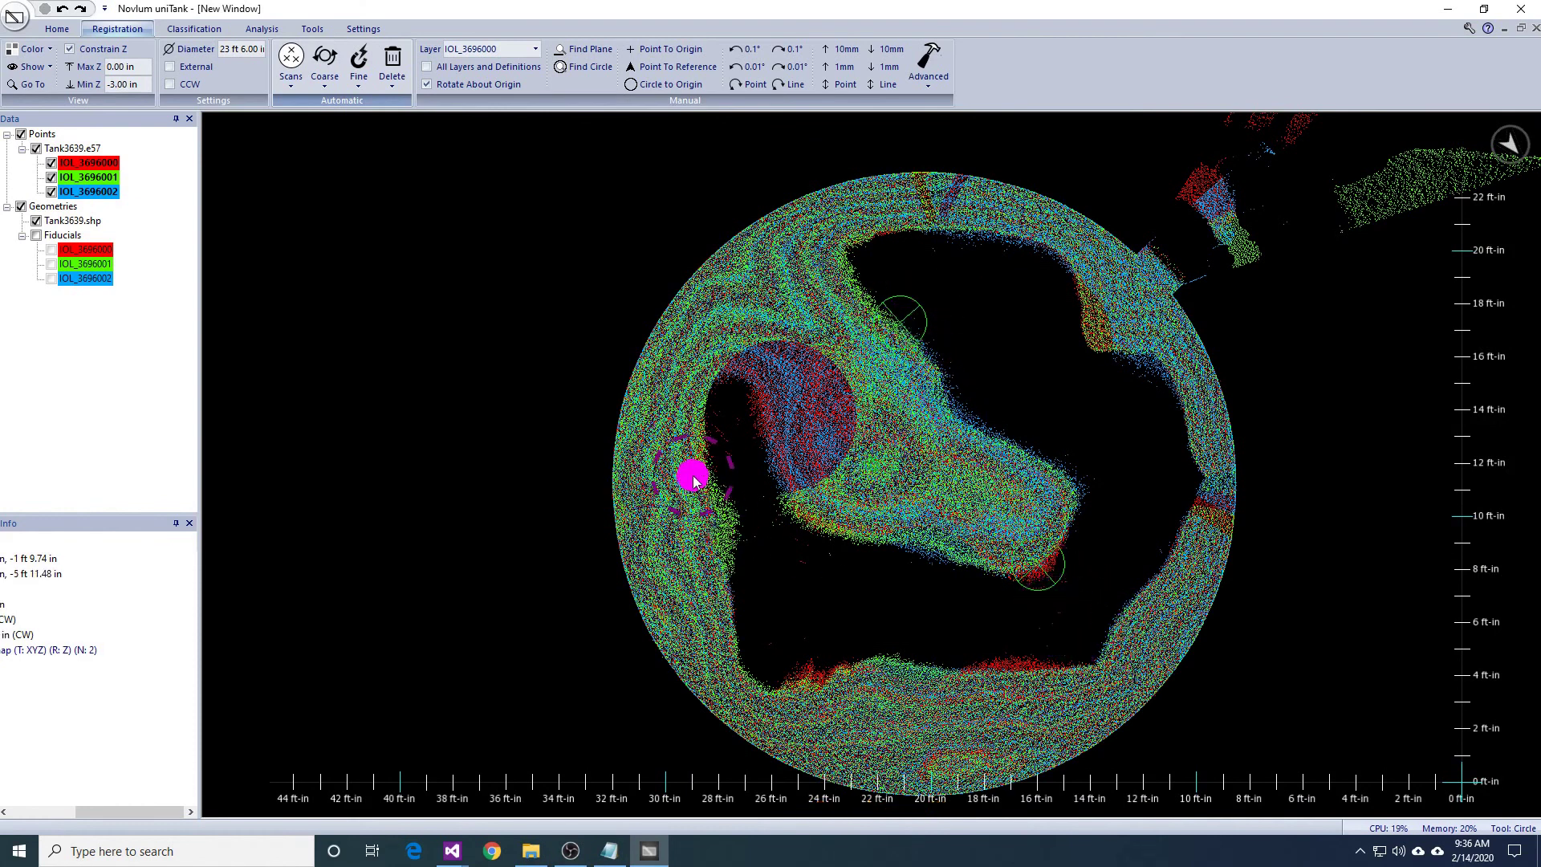
pyautogui.moveTo(701, 484); pyautogui.dragTo(755, 536)
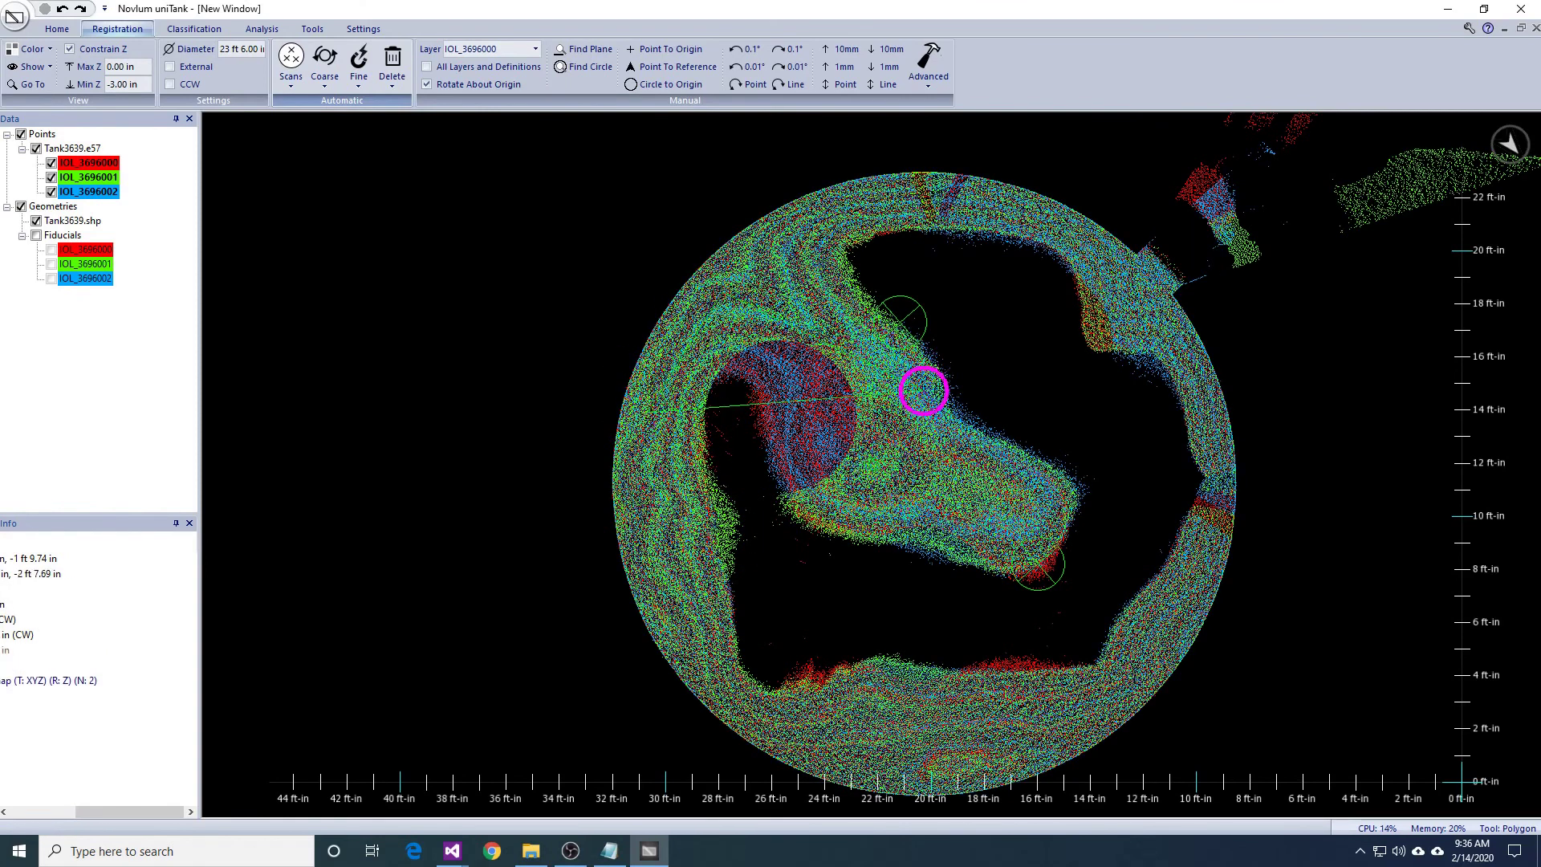
pyautogui.click(1011, 520)
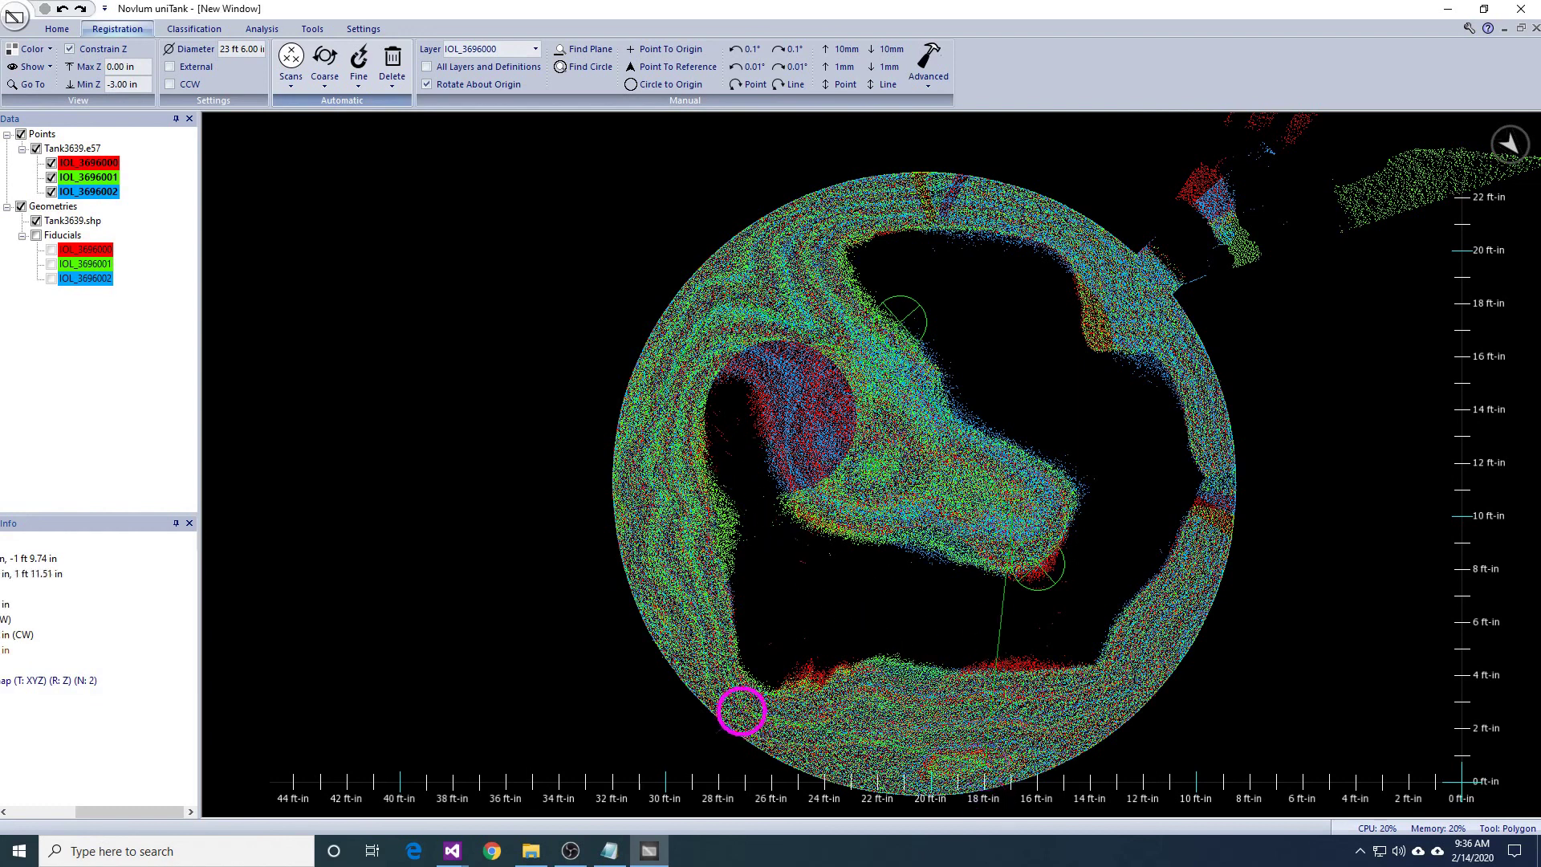
# Define vertical-translation fiducials within the polygon on all three layers, with 6 in radius, 3 ft spacing, and Z from -3 in to 0 in.
pyautogui.click(359, 88)
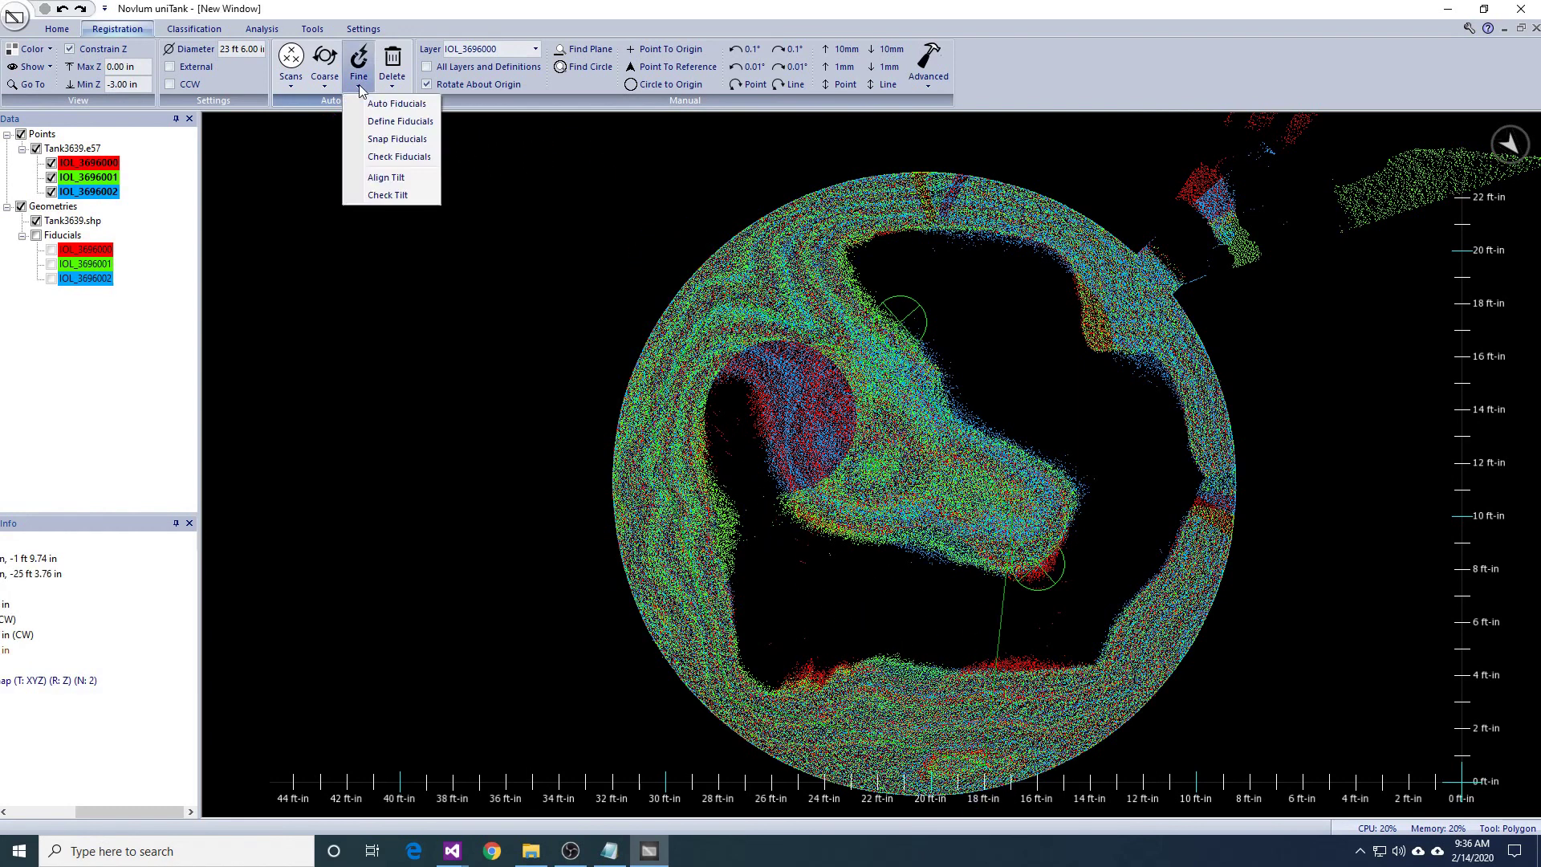
pyautogui.click(386, 127)
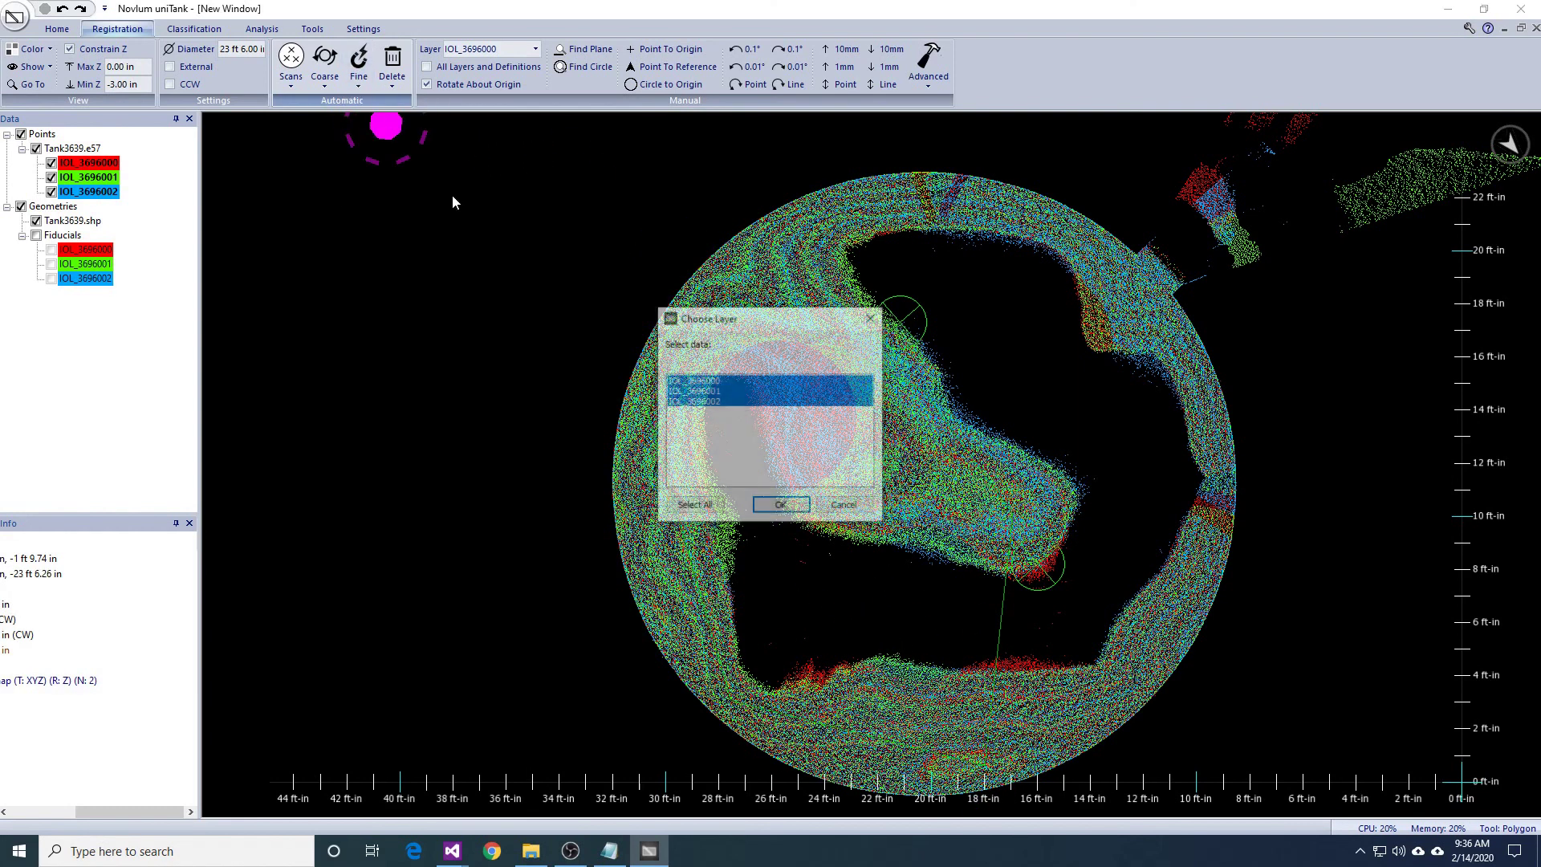
pyautogui.click(780, 508)
pyautogui.click(782, 456)
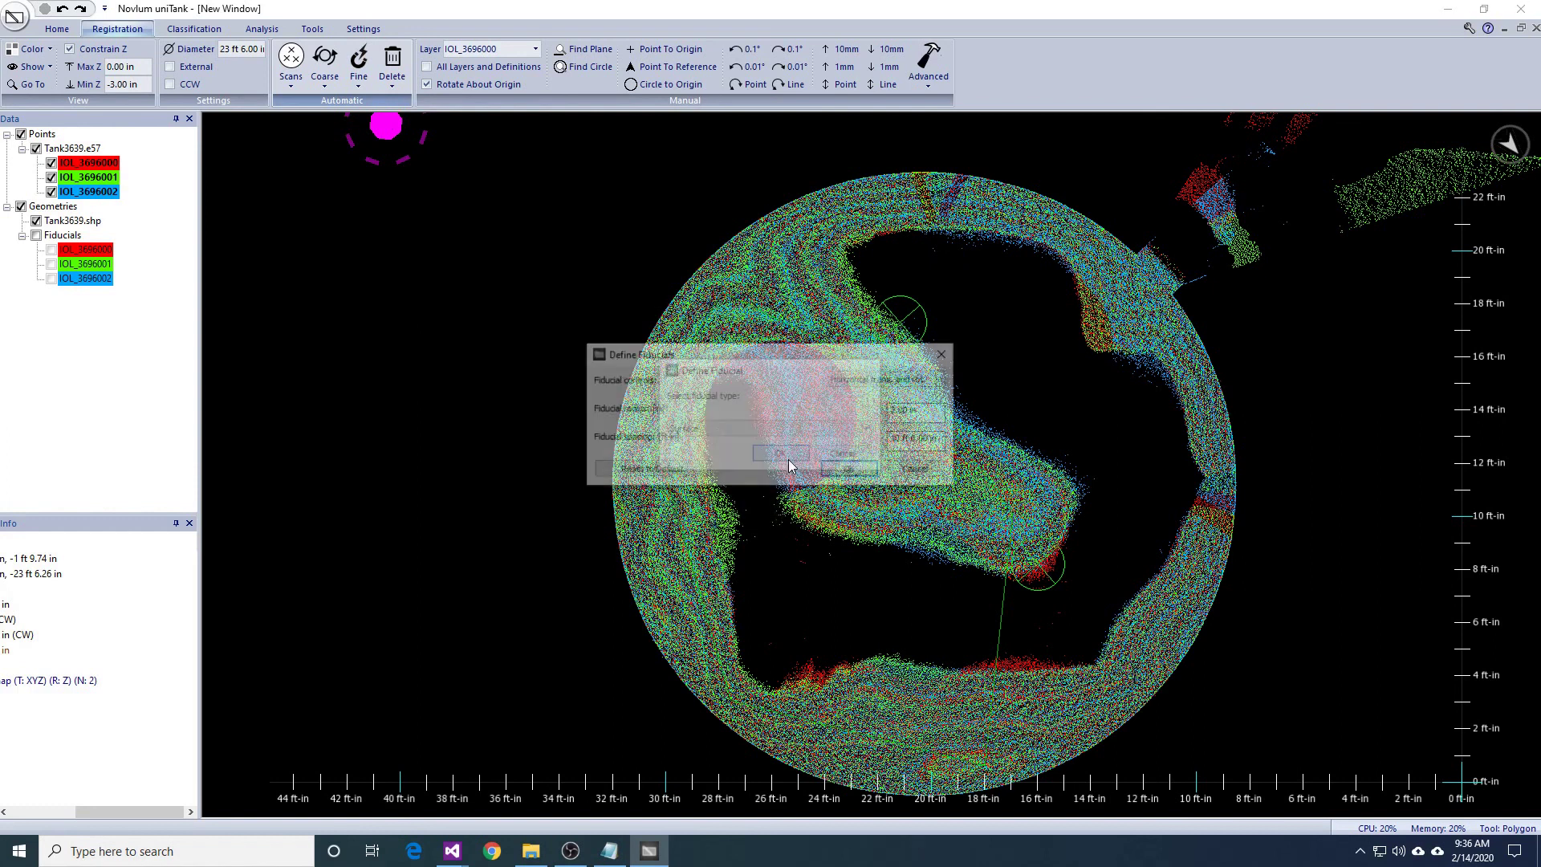
pyautogui.click(914, 379)
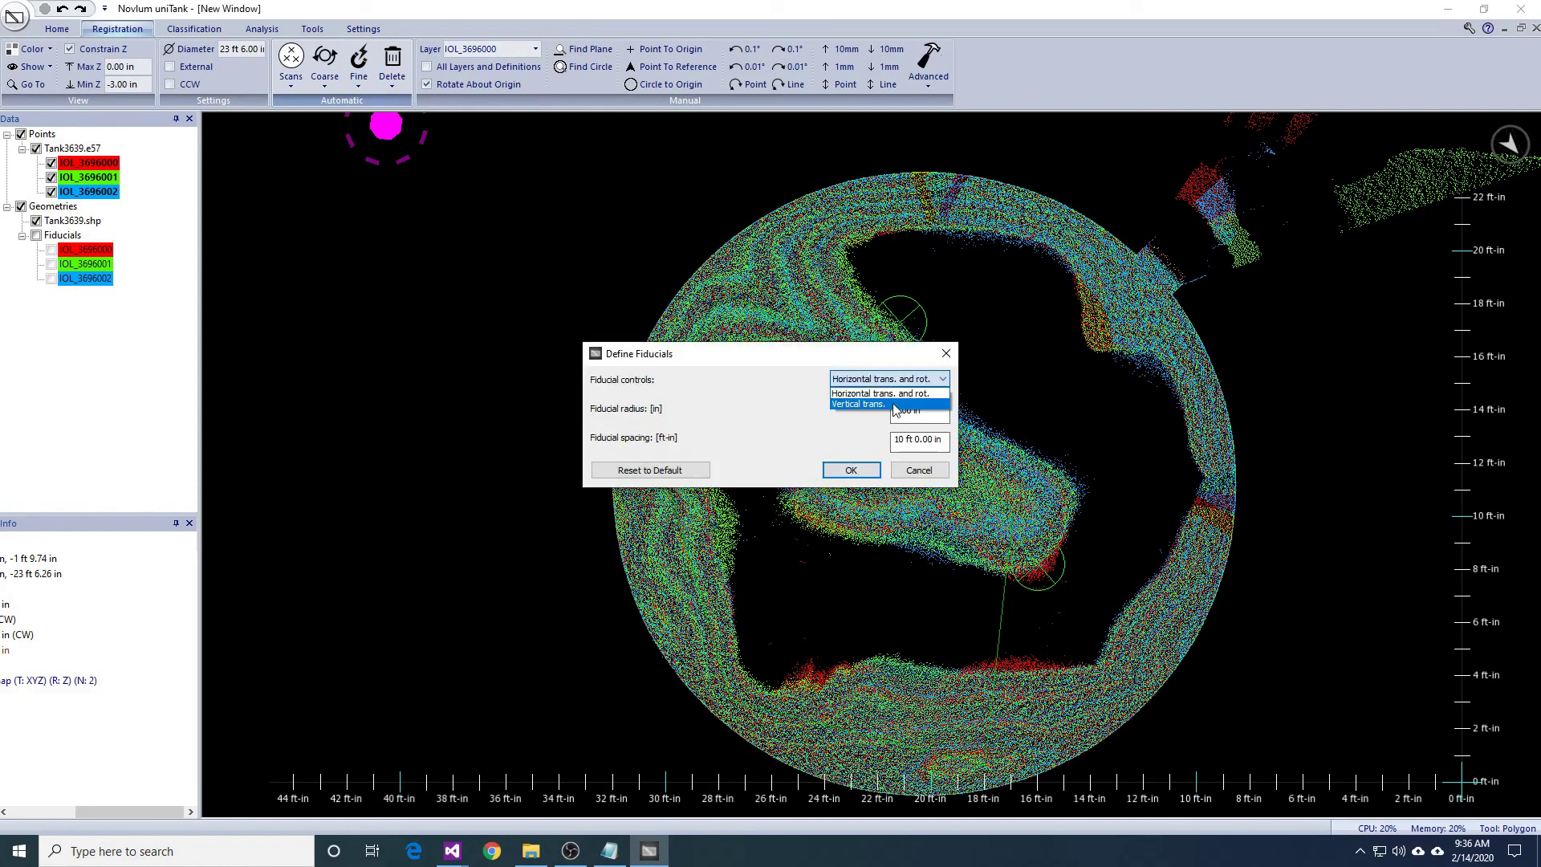
pyautogui.click(895, 406)
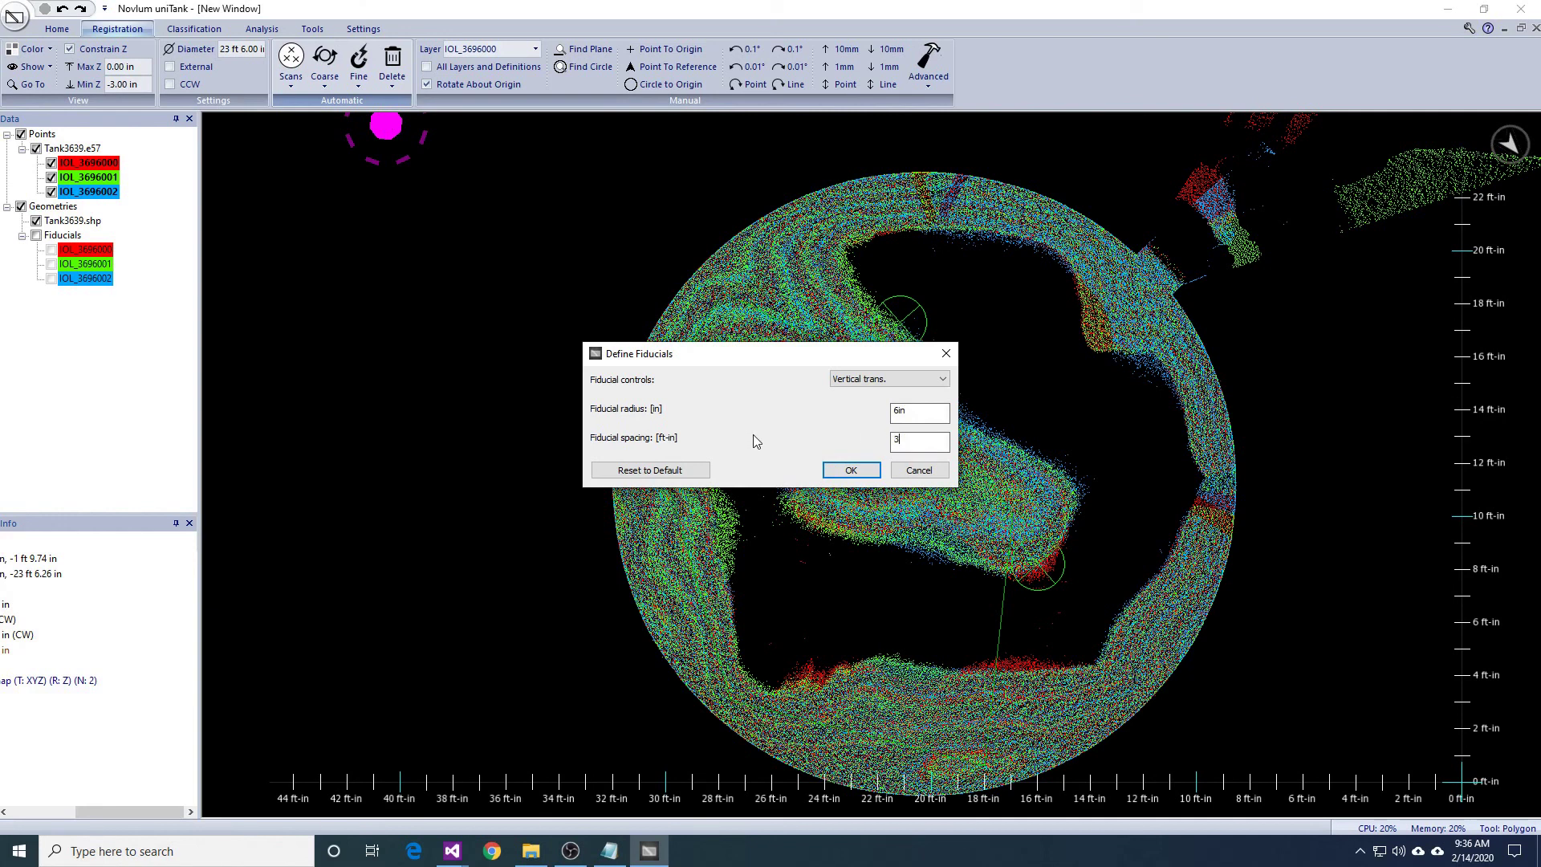
pyautogui.press('Return')
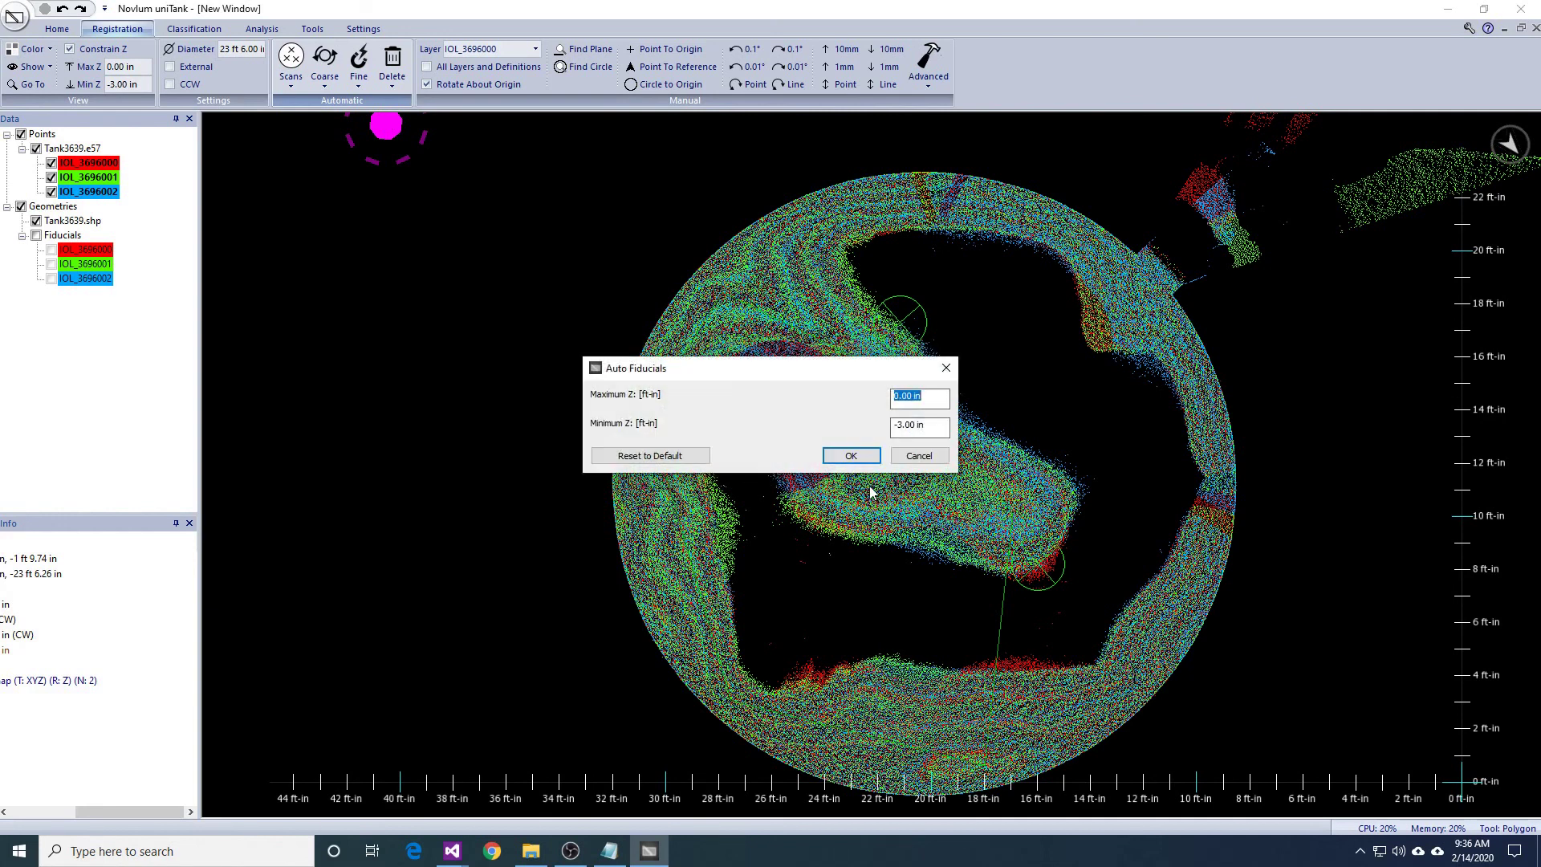
pyautogui.press('Return')
# Examine the new floor fiducials in a tilted view and raise the Z slice to 0 in to 3 in.
pyautogui.moveTo(843, 469); pyautogui.dragTo(855, 359, button='middle')
pyautogui.scroll(4, 853, 415)
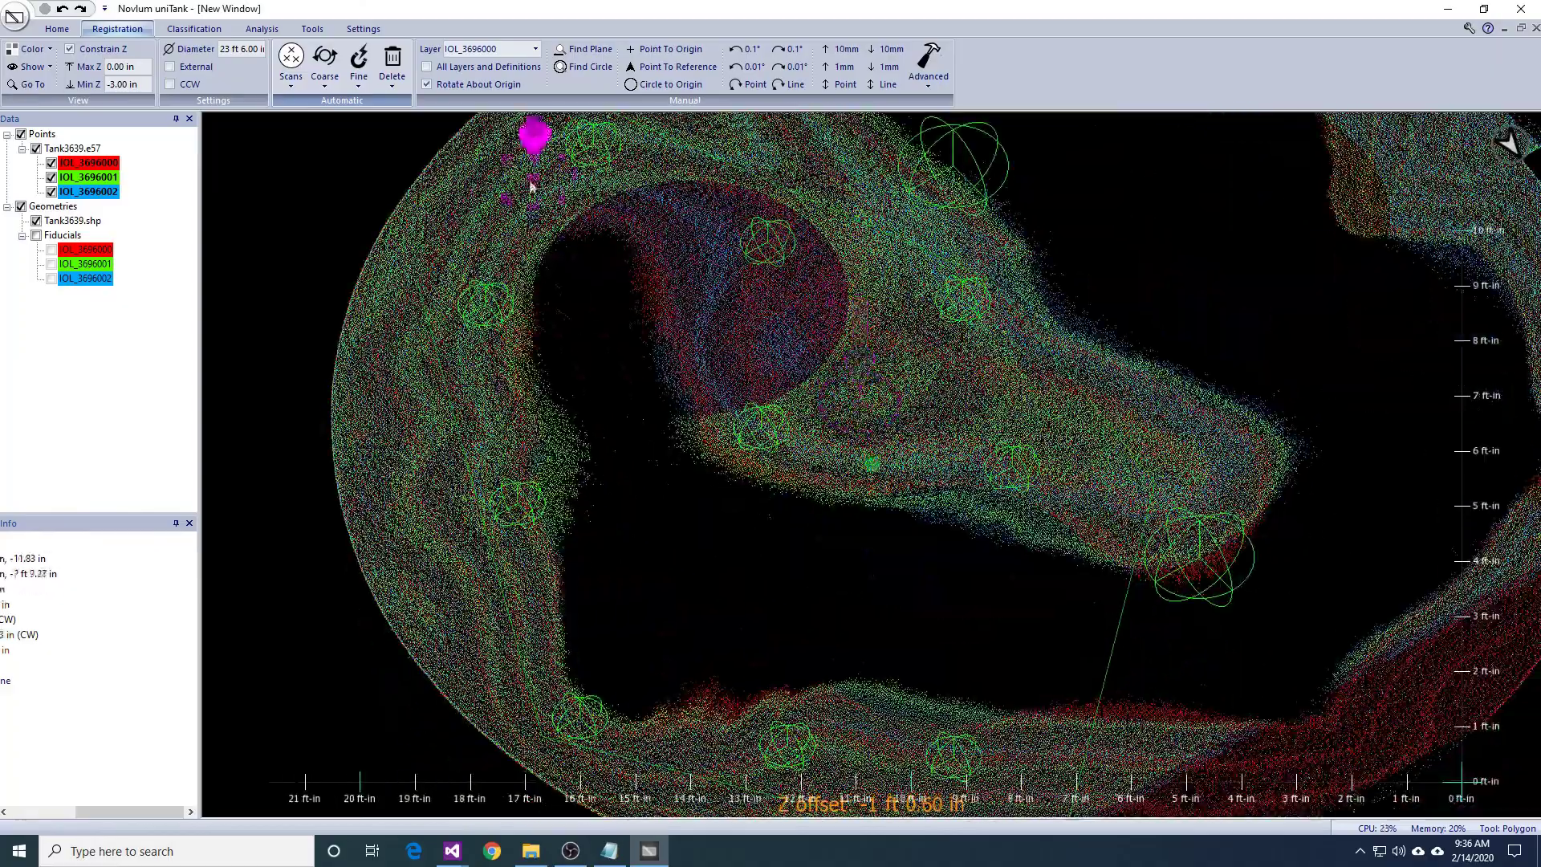
pyautogui.scroll(-2, 859, 554)
pyautogui.scroll(2, 920, 583)
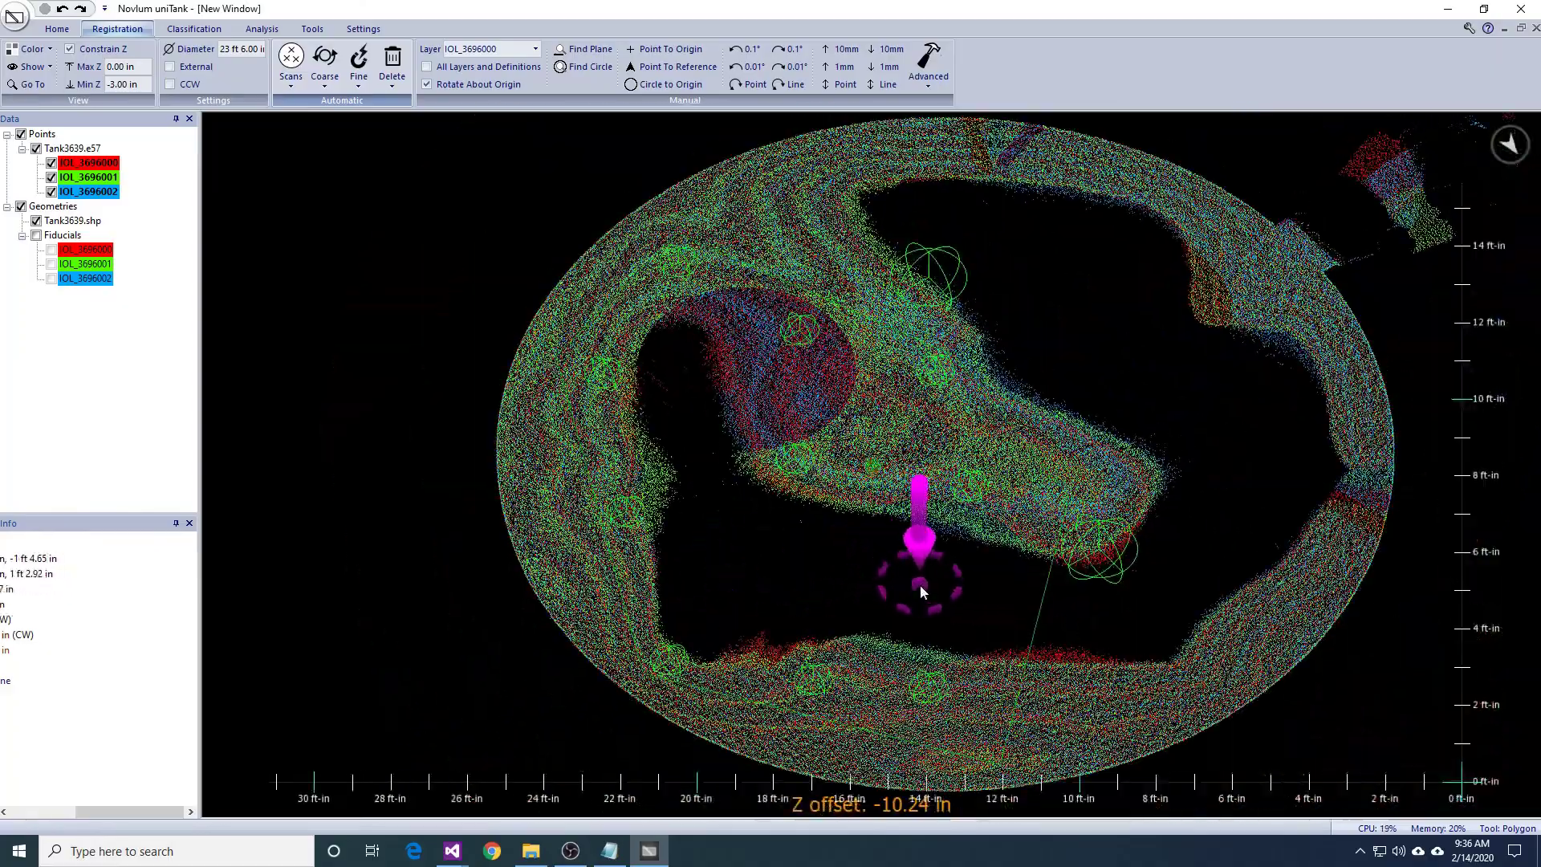
pyautogui.scroll(5, 921, 591)
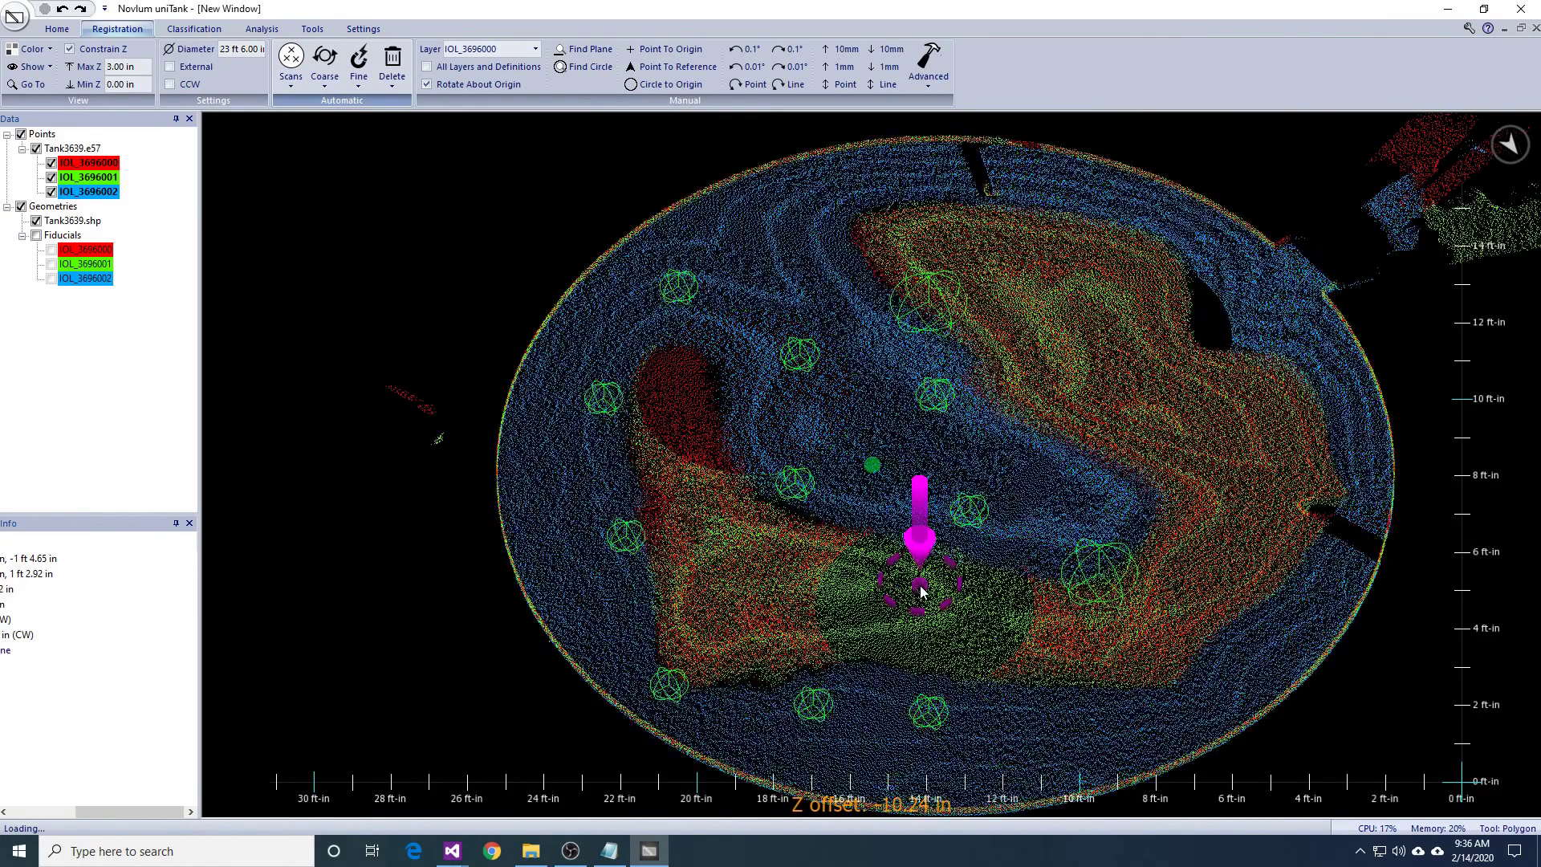
# Draw a circle about 26 ft in diameter enclosing the tank wall in the 1 ft 3 in to 1 ft 6 in Z slice.
pyautogui.scroll(-2, 947, 682)
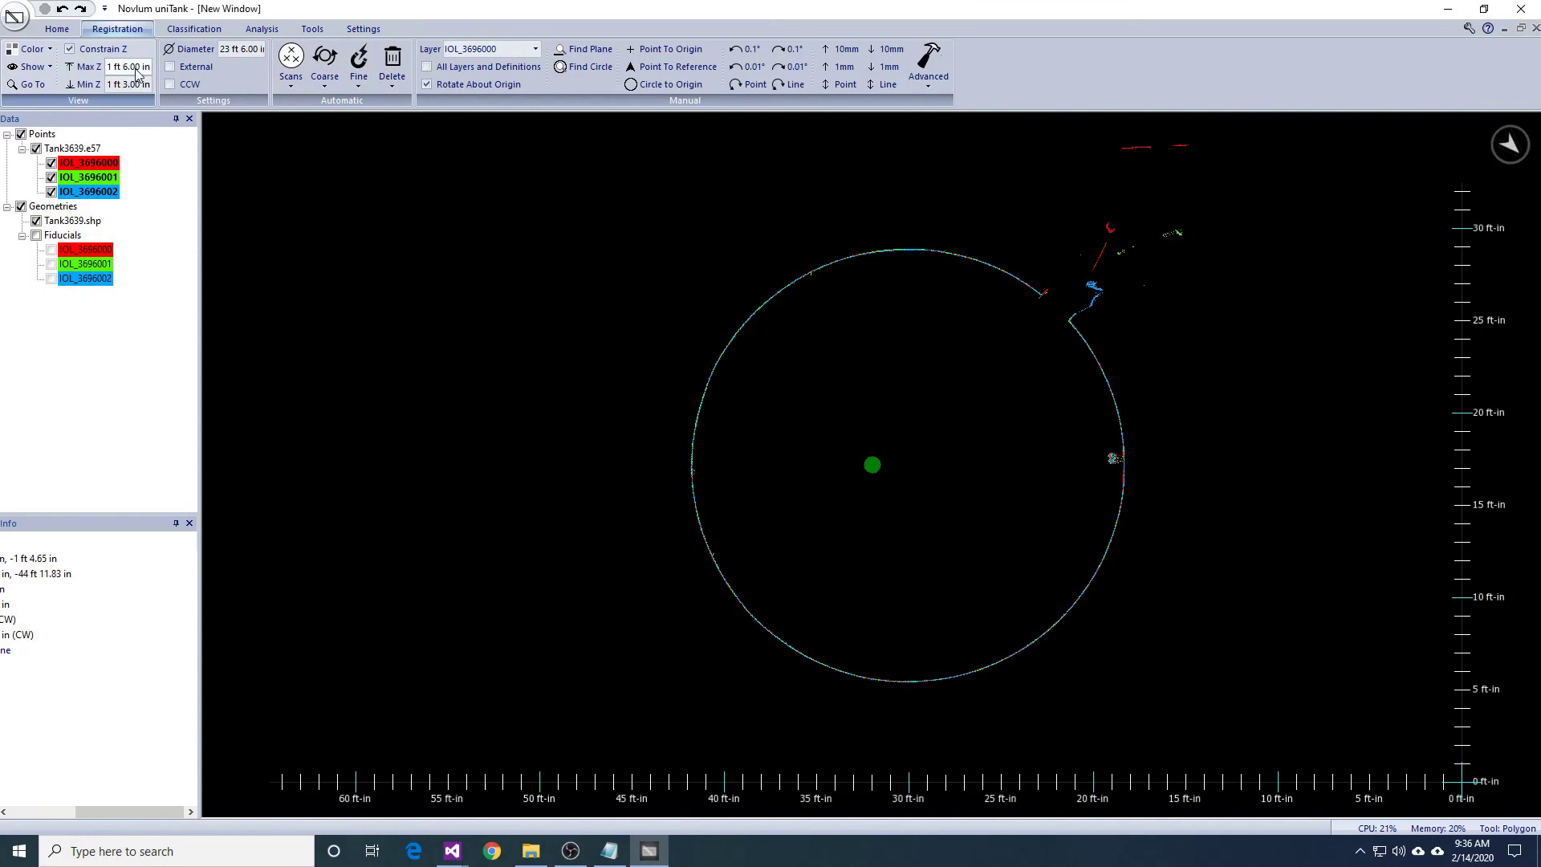
pyautogui.press('c')
pyautogui.moveTo(712, 291); pyautogui.dragTo(1077, 642)
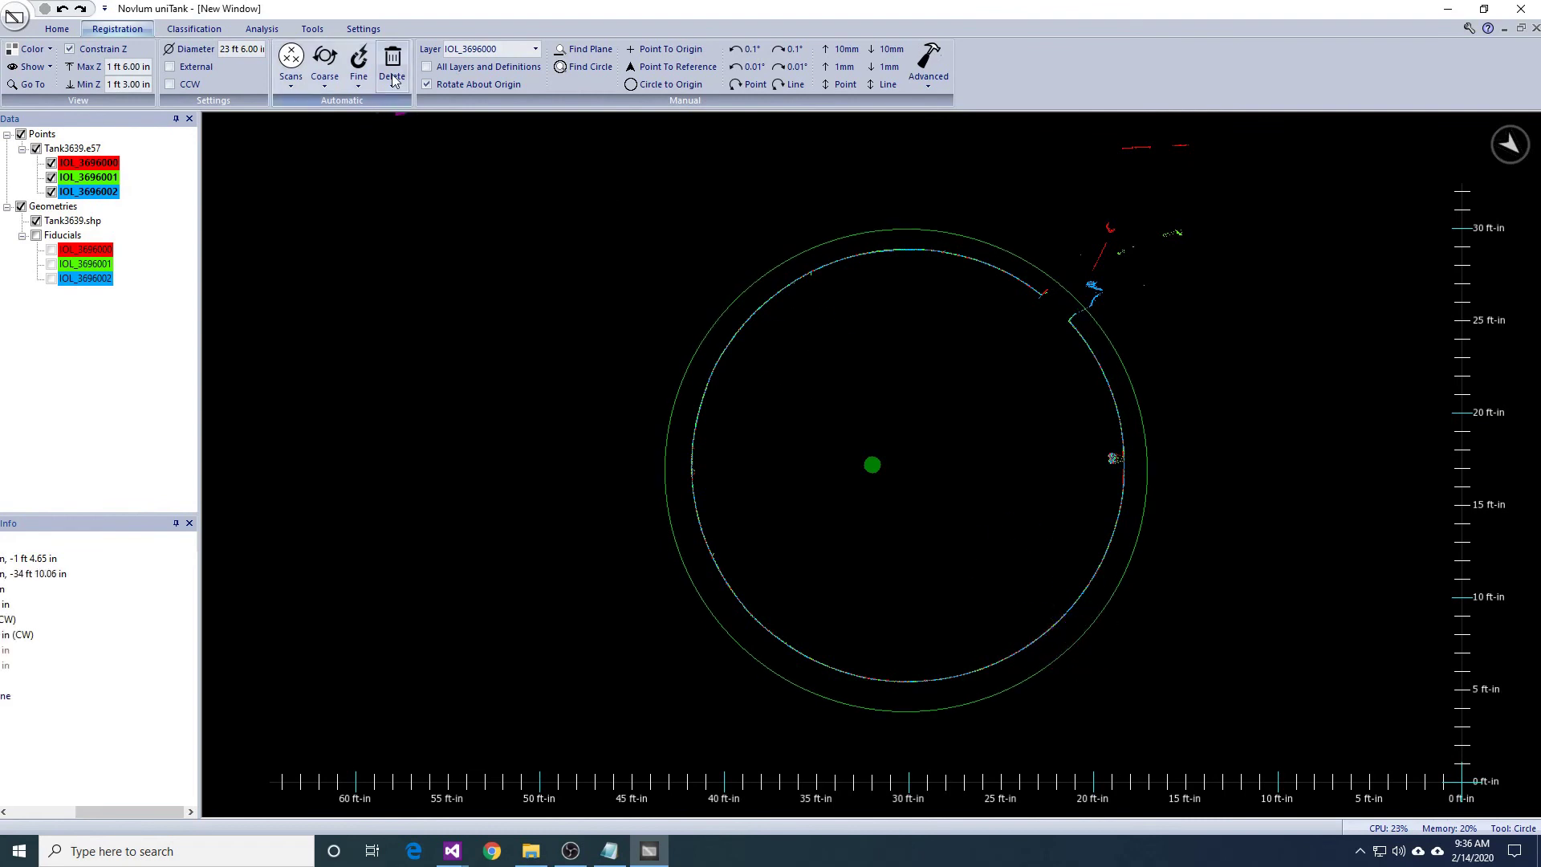
# Define surface fiducials on the wall within the circle, with 6 in radius, 3 ft spacing, and Z from 1 ft 3 in to 1 ft 6 in.
pyautogui.click(362, 89)
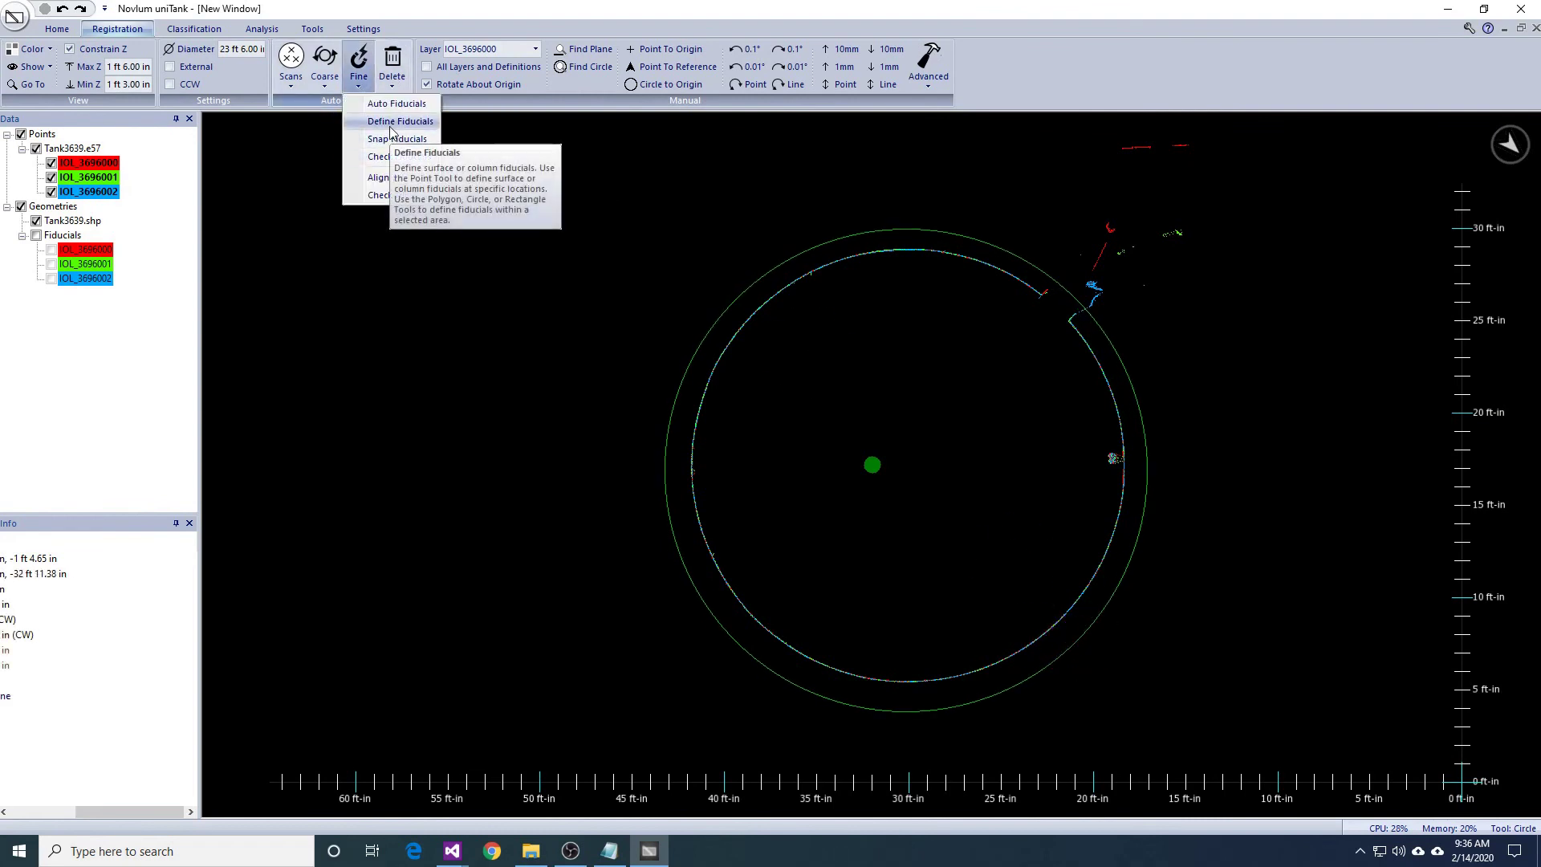
pyautogui.click(391, 133)
pyautogui.press('Return')
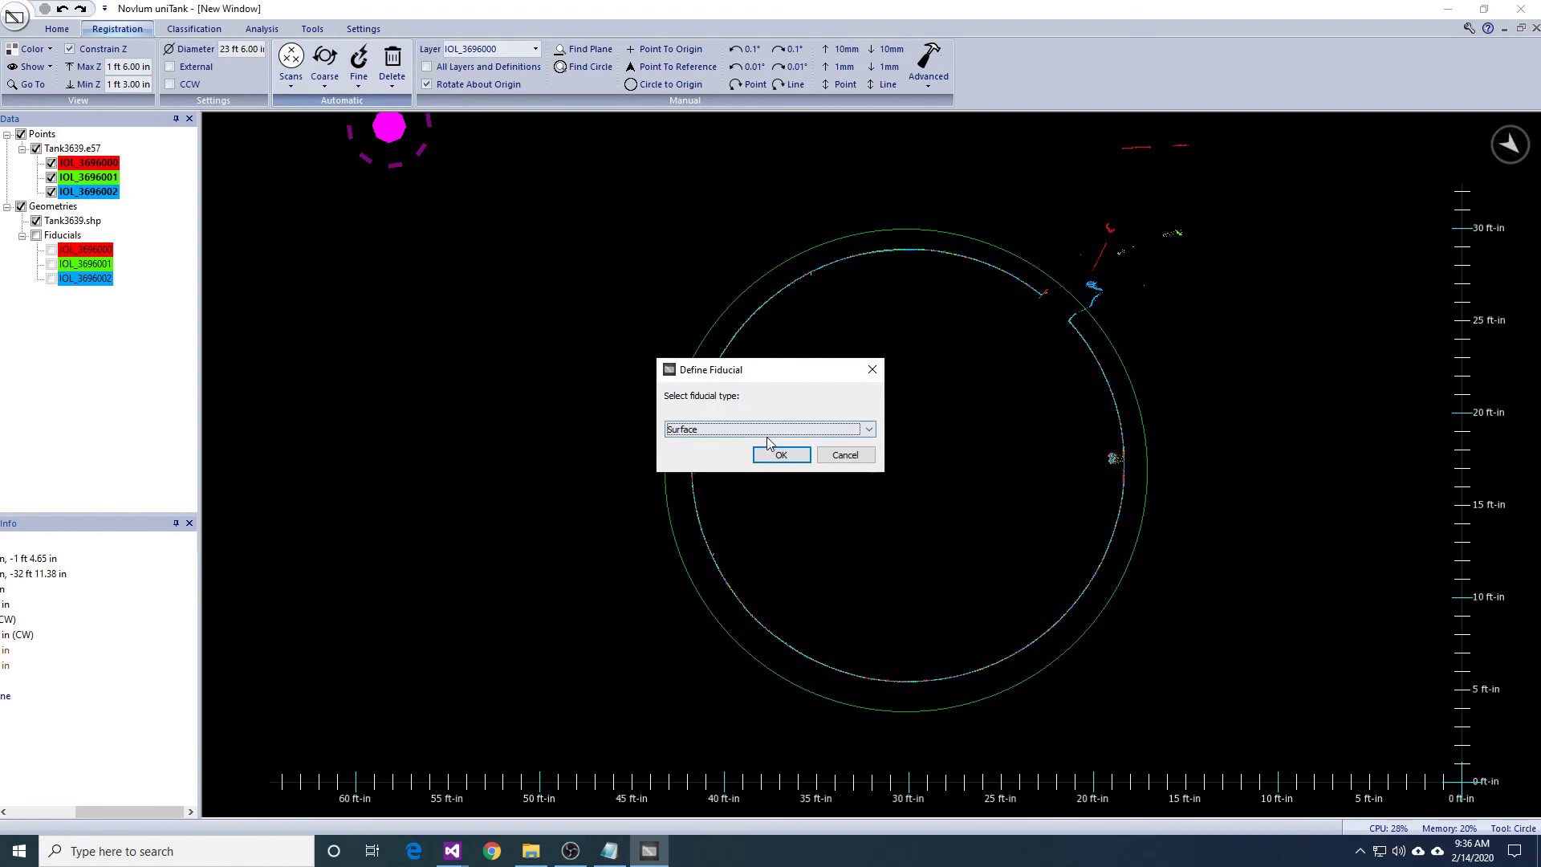
pyautogui.press('Return')
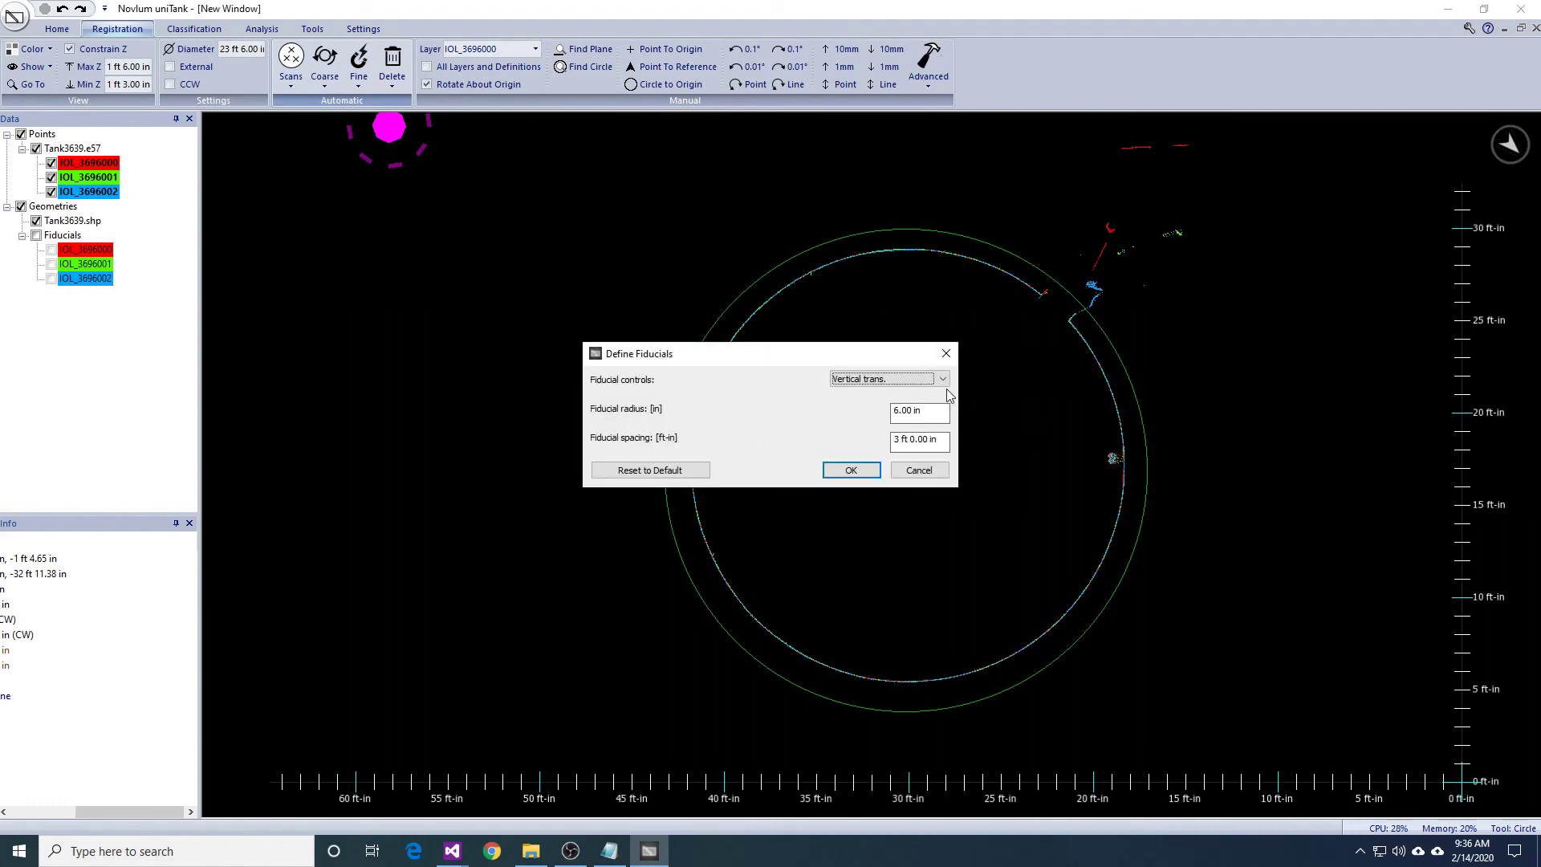
pyautogui.click(881, 380)
pyautogui.click(877, 394)
pyautogui.click(853, 471)
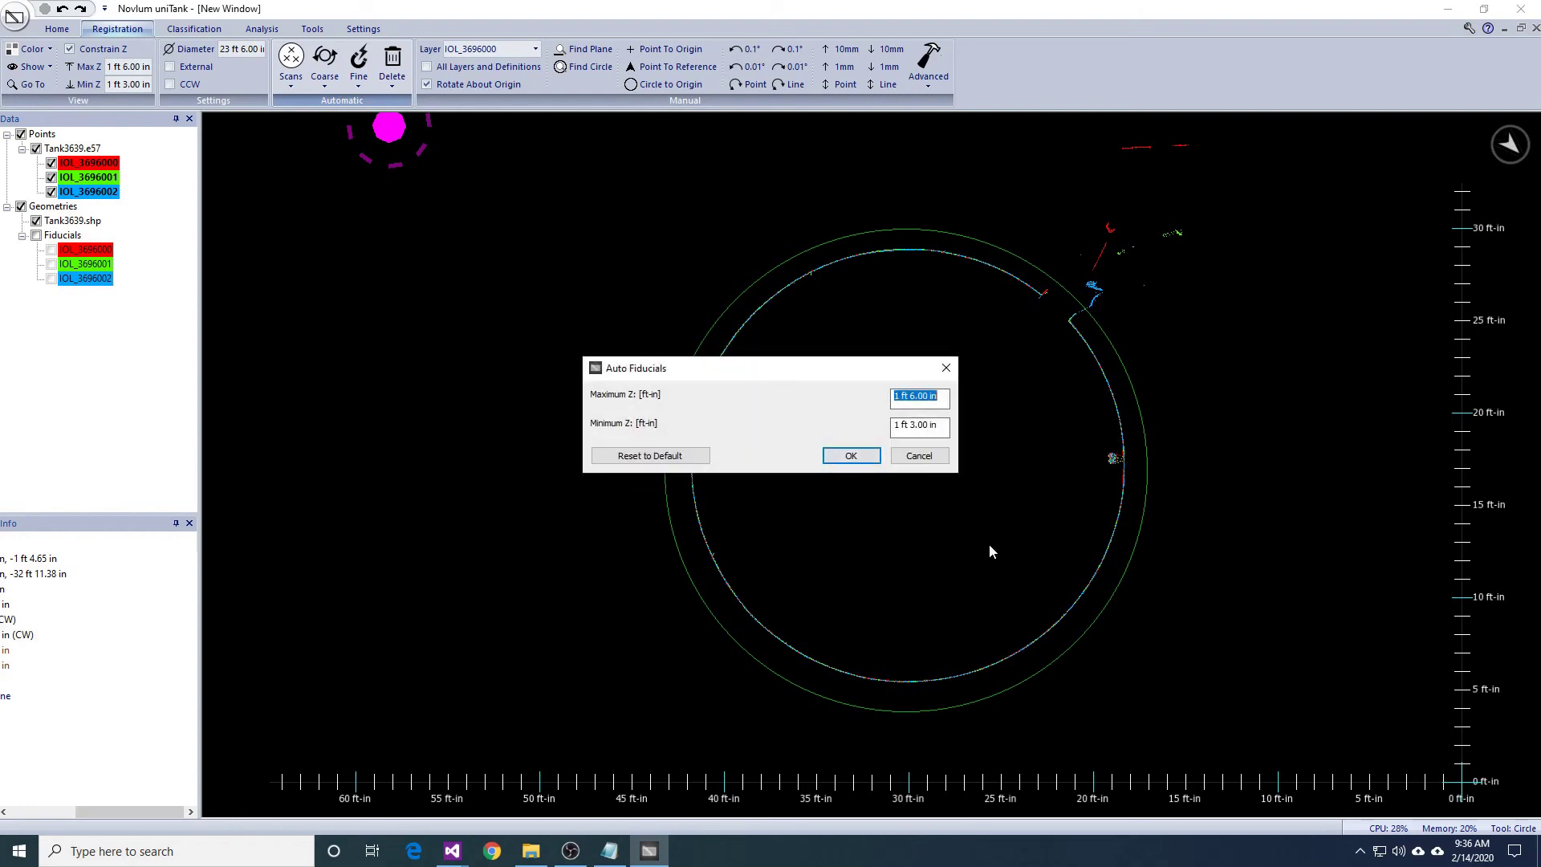
pyautogui.click(852, 456)
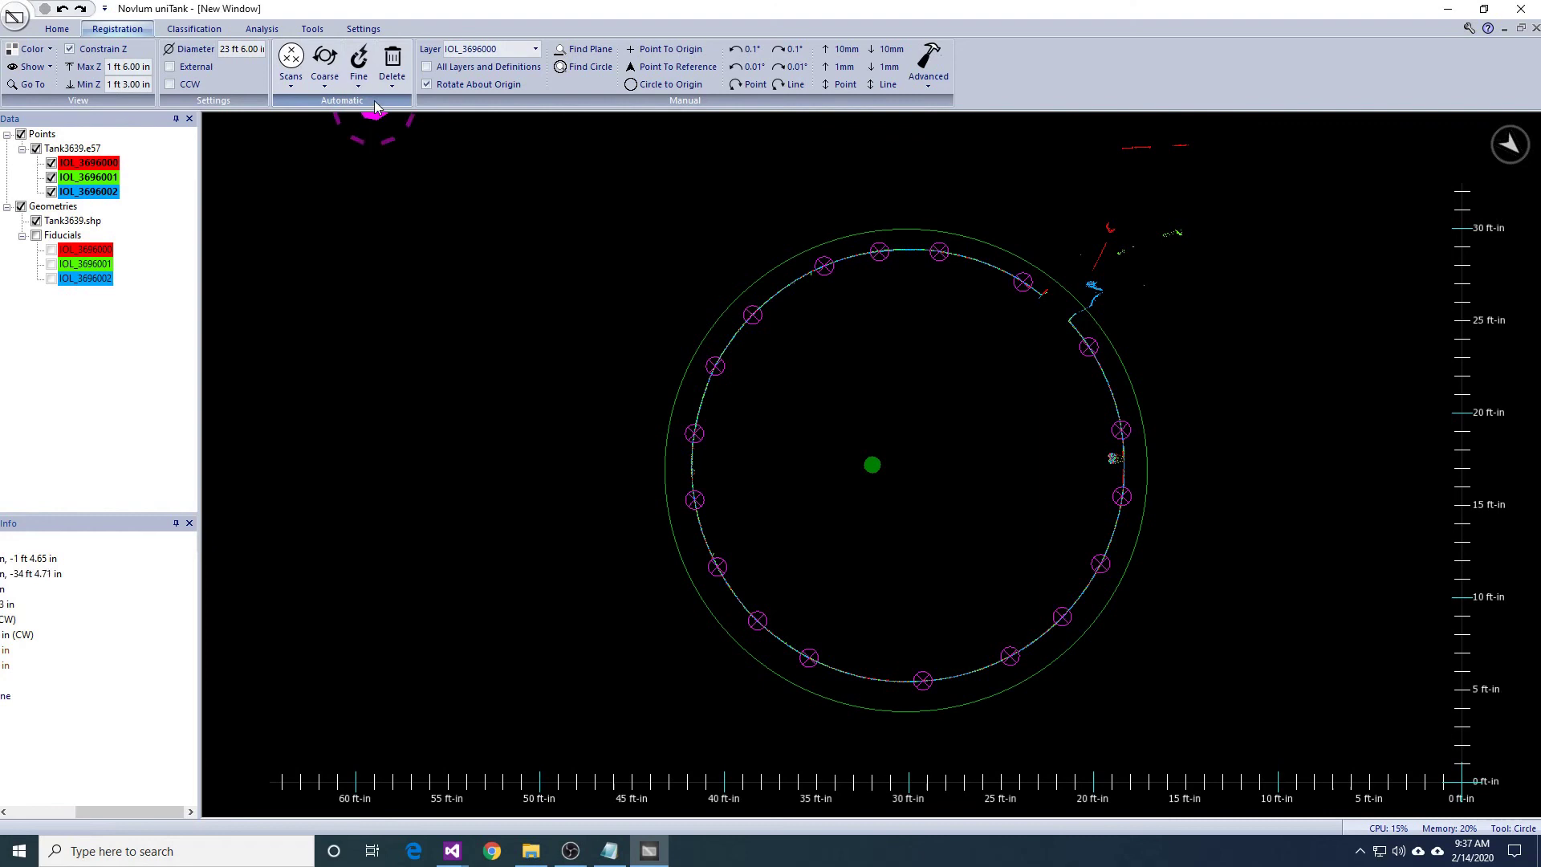
# Snap the fiducials on all three scan layers to refine their registration.
pyautogui.click(359, 76)
pyautogui.click(391, 140)
pyautogui.click(688, 504)
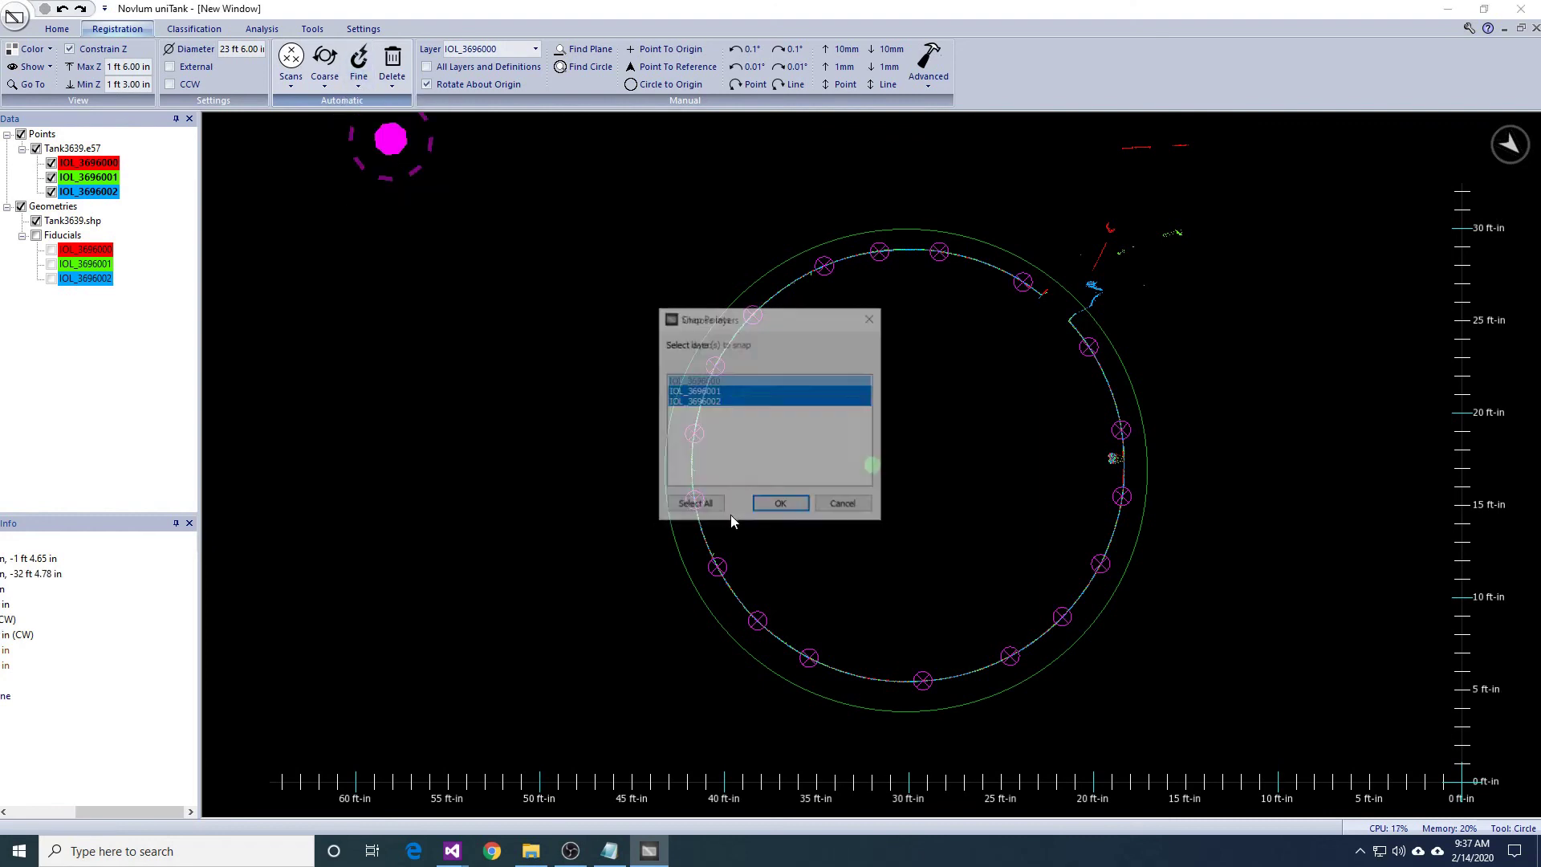
pyautogui.click(758, 510)
pyautogui.click(836, 489)
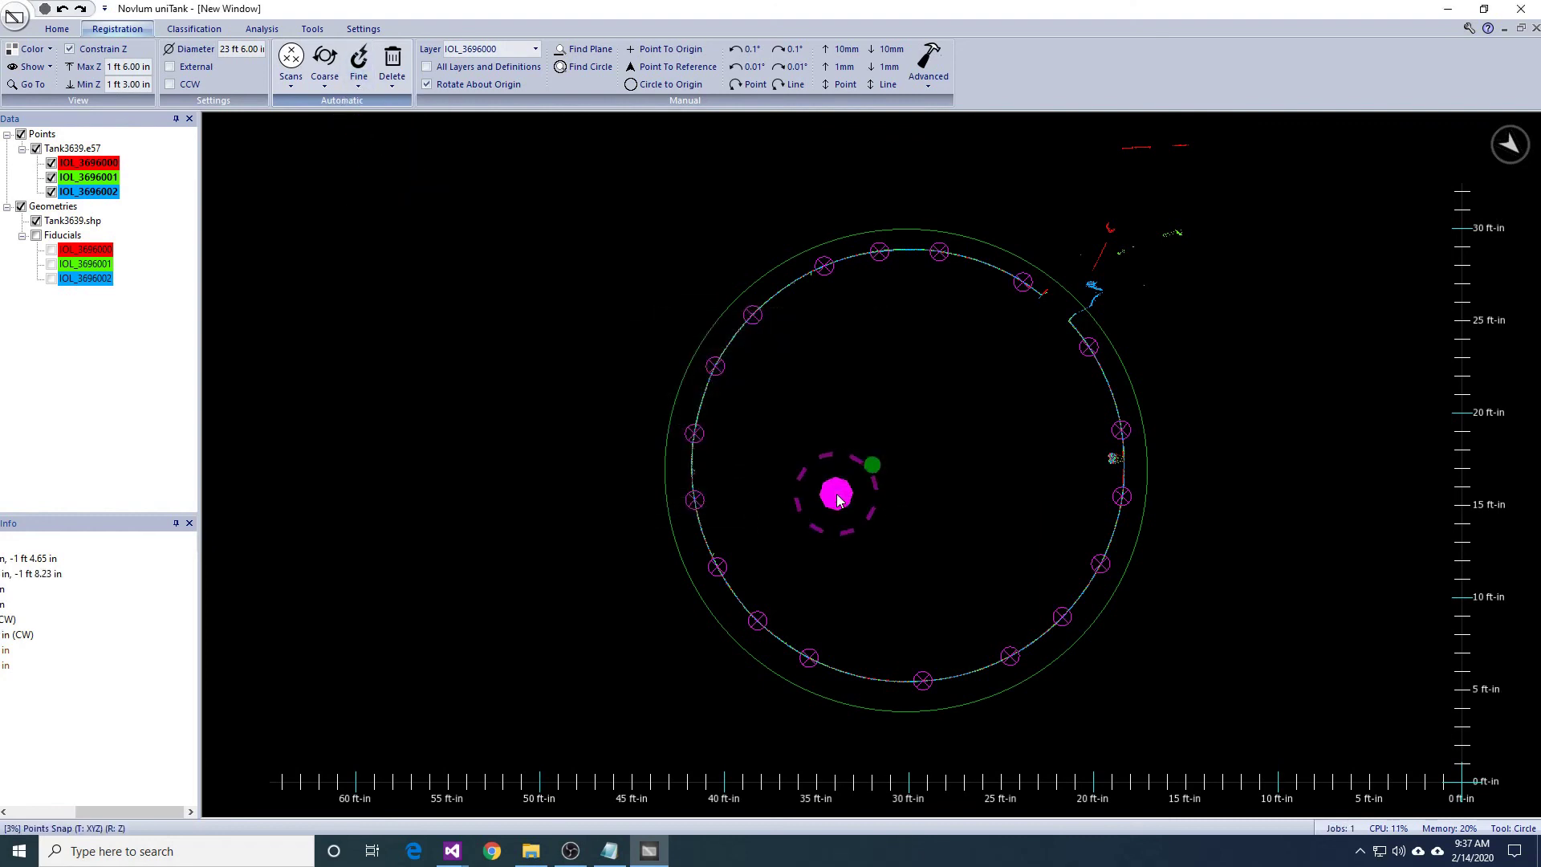
pyautogui.click(52, 804)
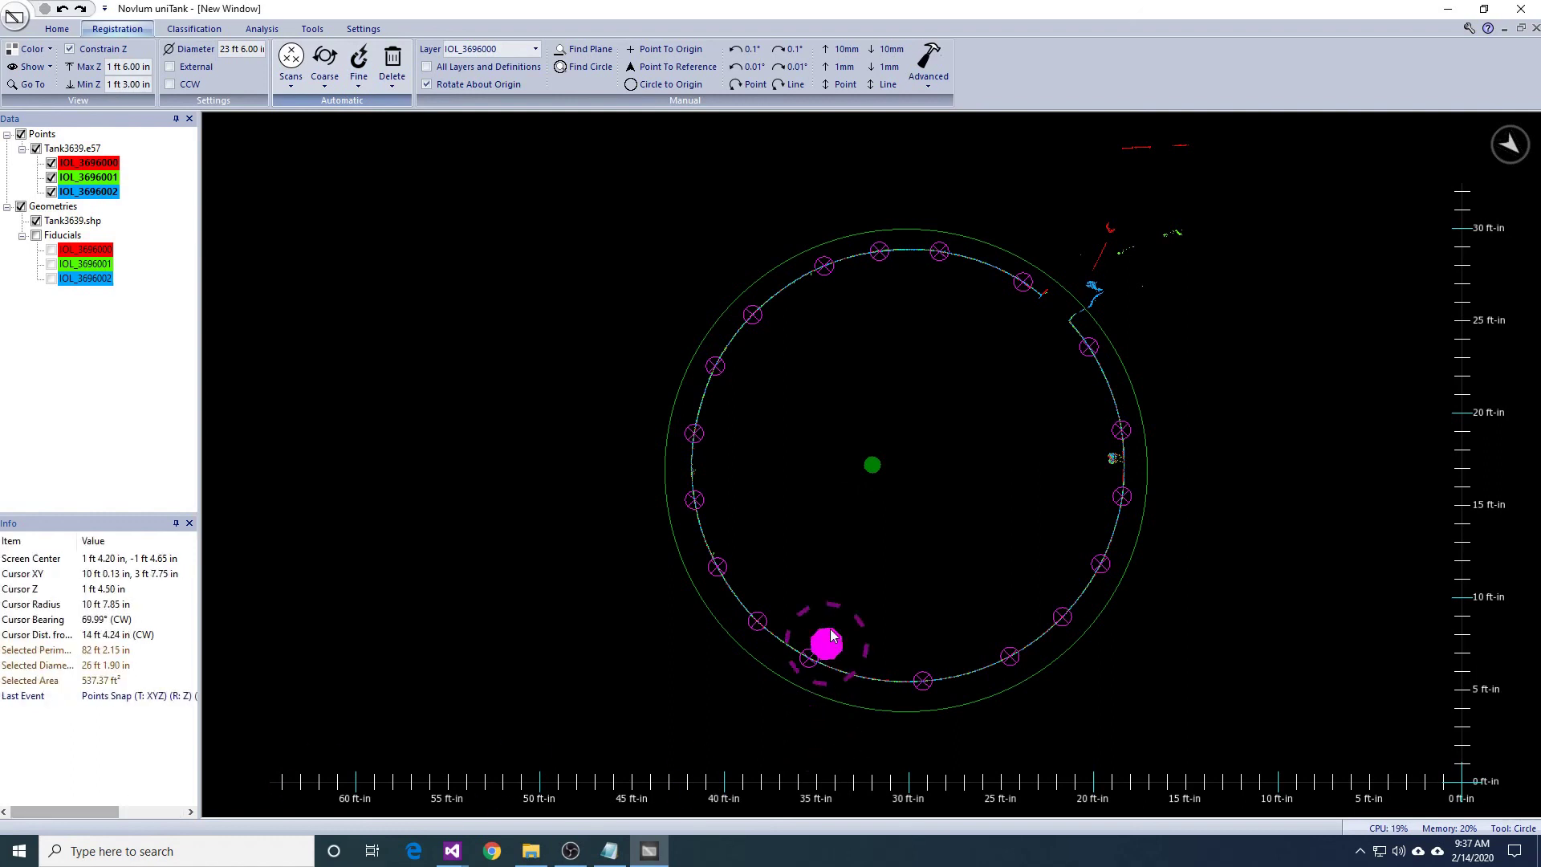
# Display the fiducials of all three scan layers.
pyautogui.scroll(3, 826, 646)
pyautogui.scroll(5, 694, 480)
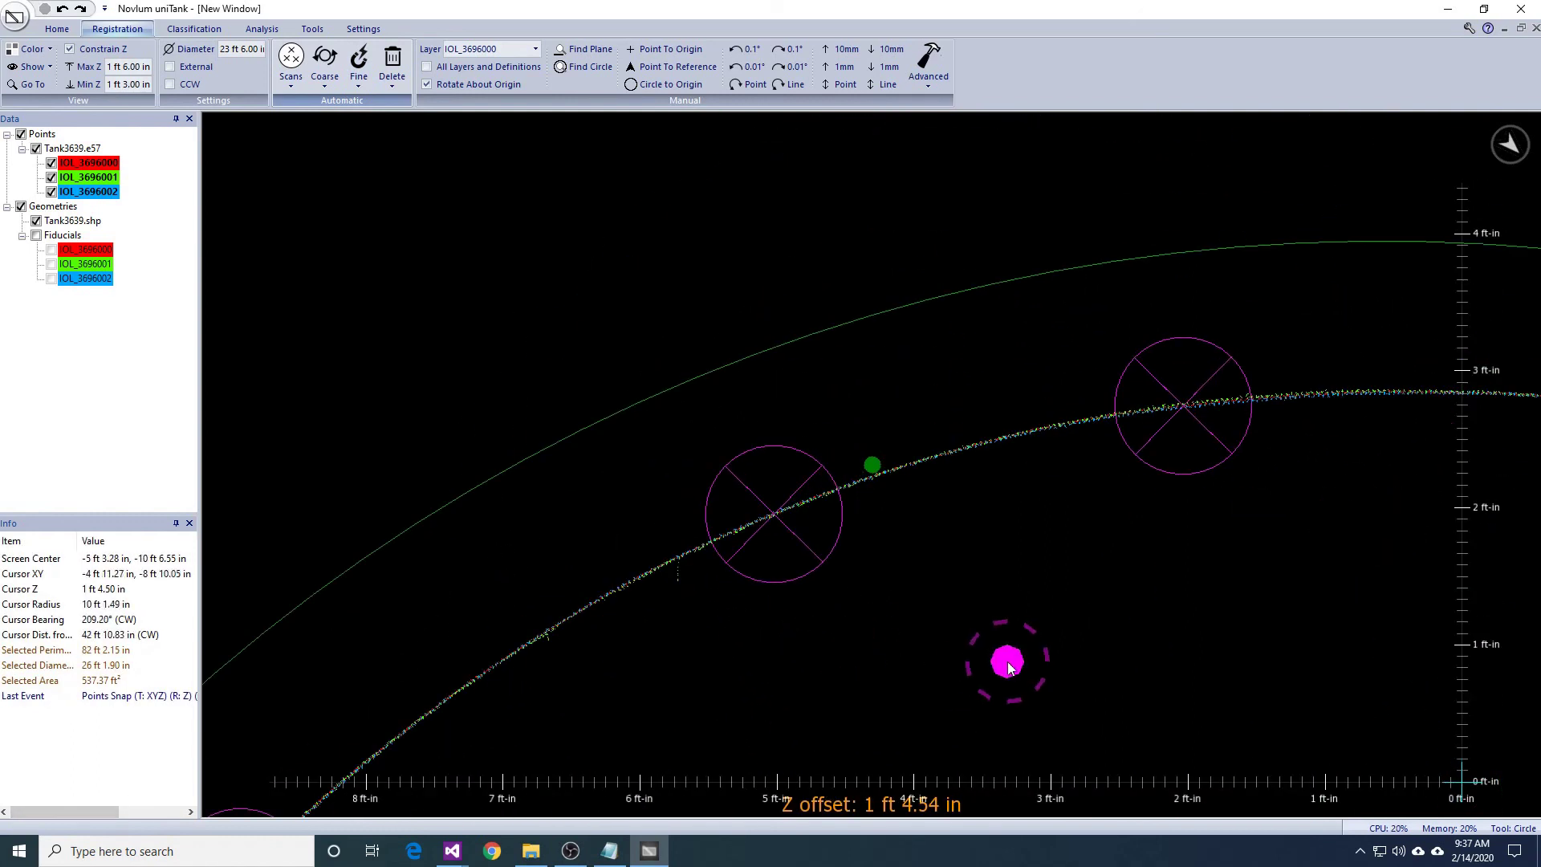
pyautogui.scroll(-5, 1050, 654)
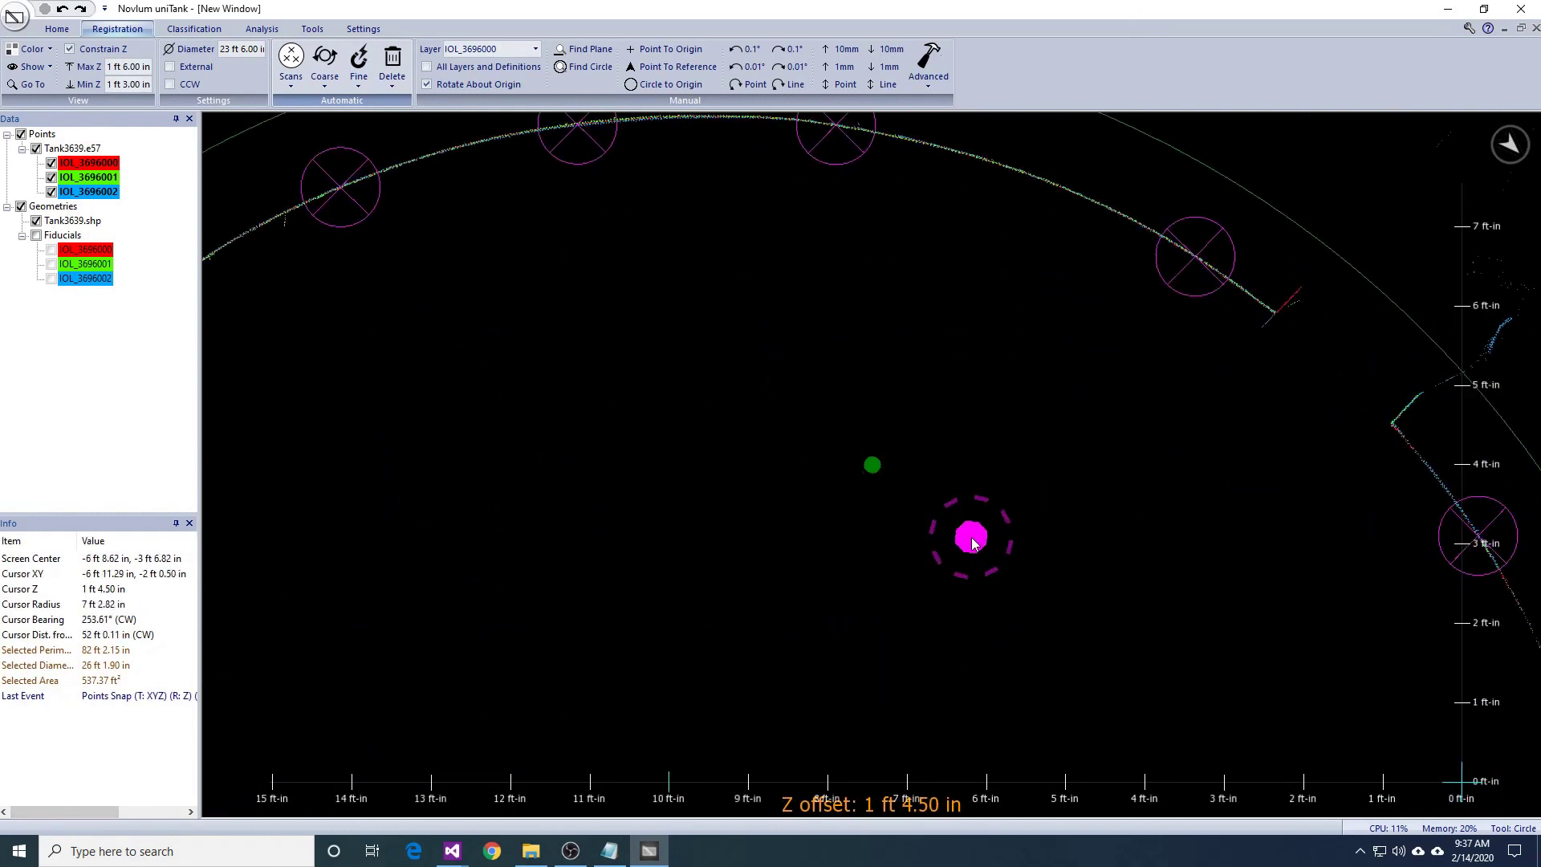
pyautogui.rightClick(63, 236)
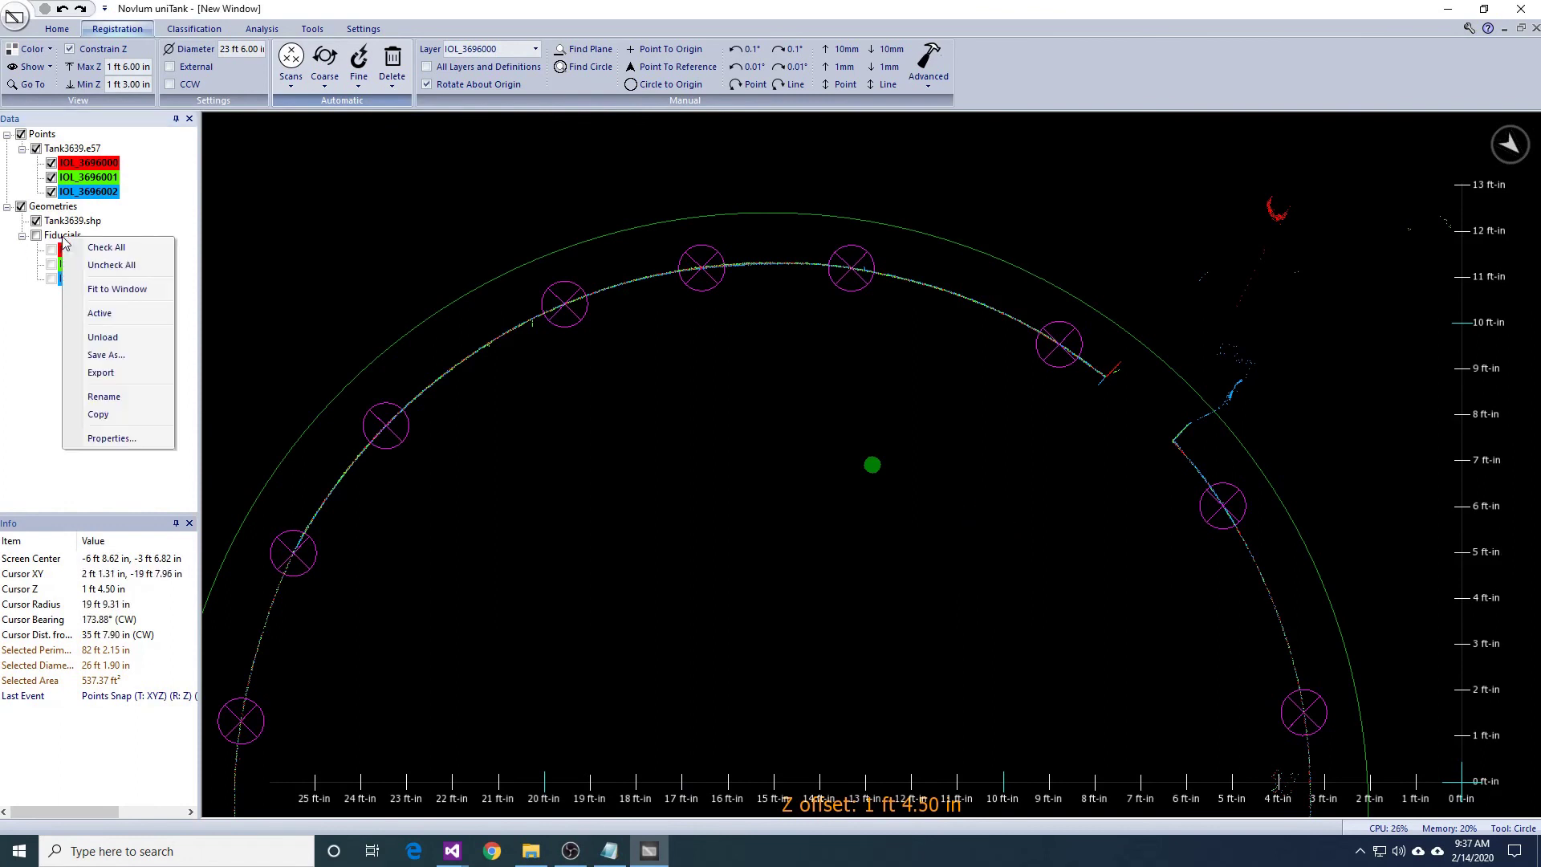
pyautogui.click(98, 250)
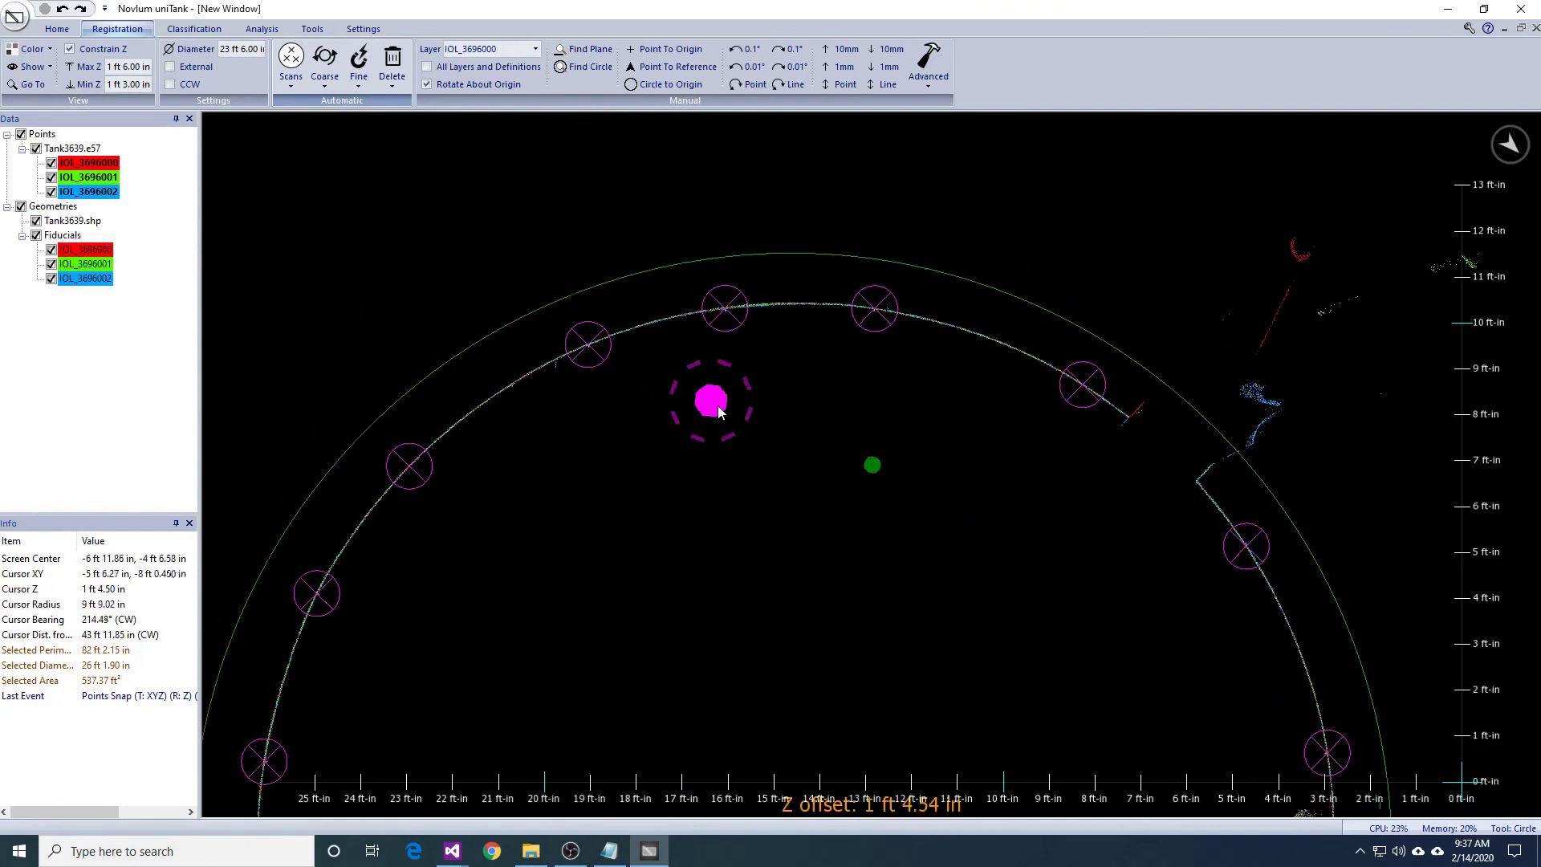
# Examine the layer-colored fiducial markers up close along the upper arc of the tank wall to compare scan alignment.
pyautogui.scroll(4, 833, 447)
pyautogui.moveTo(886, 399); pyautogui.dragTo(882, 641, button='middle')
pyautogui.scroll(2, 929, 467)
pyautogui.moveTo(928, 428); pyautogui.dragTo(926, 472, button='middle')
pyautogui.moveTo(286, 502); pyautogui.dragTo(520, 553, button='middle')
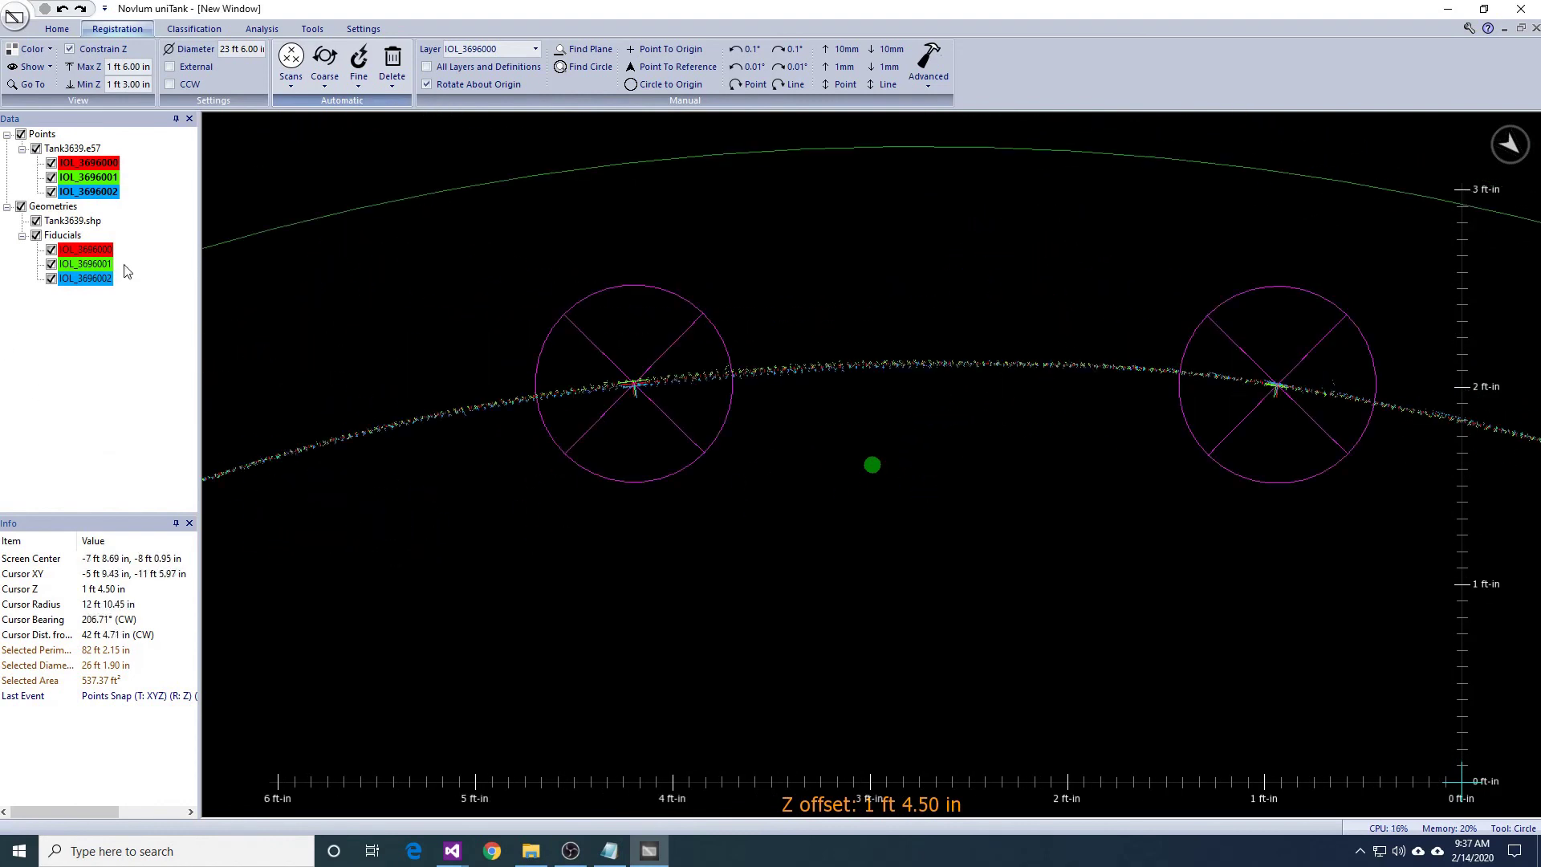
pyautogui.scroll(4, 770, 619)
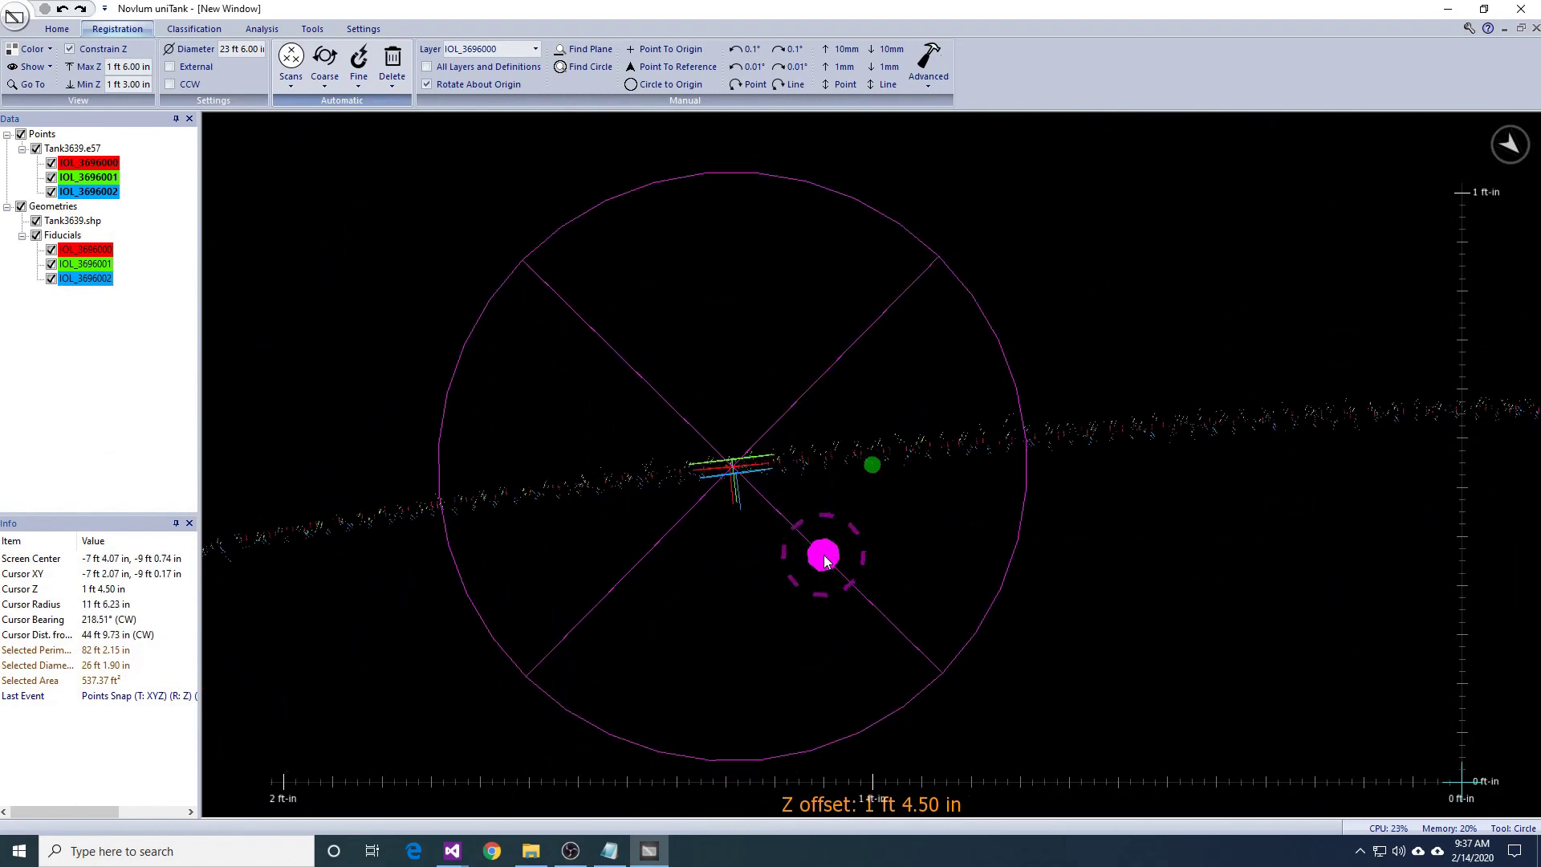
pyautogui.moveTo(744, 568); pyautogui.dragTo(870, 595, button='middle')
pyautogui.scroll(-2, 838, 646)
pyautogui.scroll(3, 846, 619)
pyautogui.moveTo(938, 703)
pyautogui.mouseDown(button='middle')
pyautogui.moveTo(841, 408)
pyautogui.moveTo(766, 293)
pyautogui.mouseUp(button='middle')
# Examine another wall fiducial elsewhere around the tank up close, comparing the positions of the three layers' markers.
pyautogui.scroll(-13, 928, 657)
pyautogui.scroll(-2, 927, 657)
pyautogui.moveTo(923, 526); pyautogui.dragTo(675, 472, button='middle')
pyautogui.scroll(8, 738, 498)
pyautogui.moveTo(963, 606)
pyautogui.mouseDown(button='middle')
pyautogui.moveTo(901, 511)
pyautogui.moveTo(719, 420)
pyautogui.mouseUp(button='middle')
pyautogui.scroll(6, 865, 501)
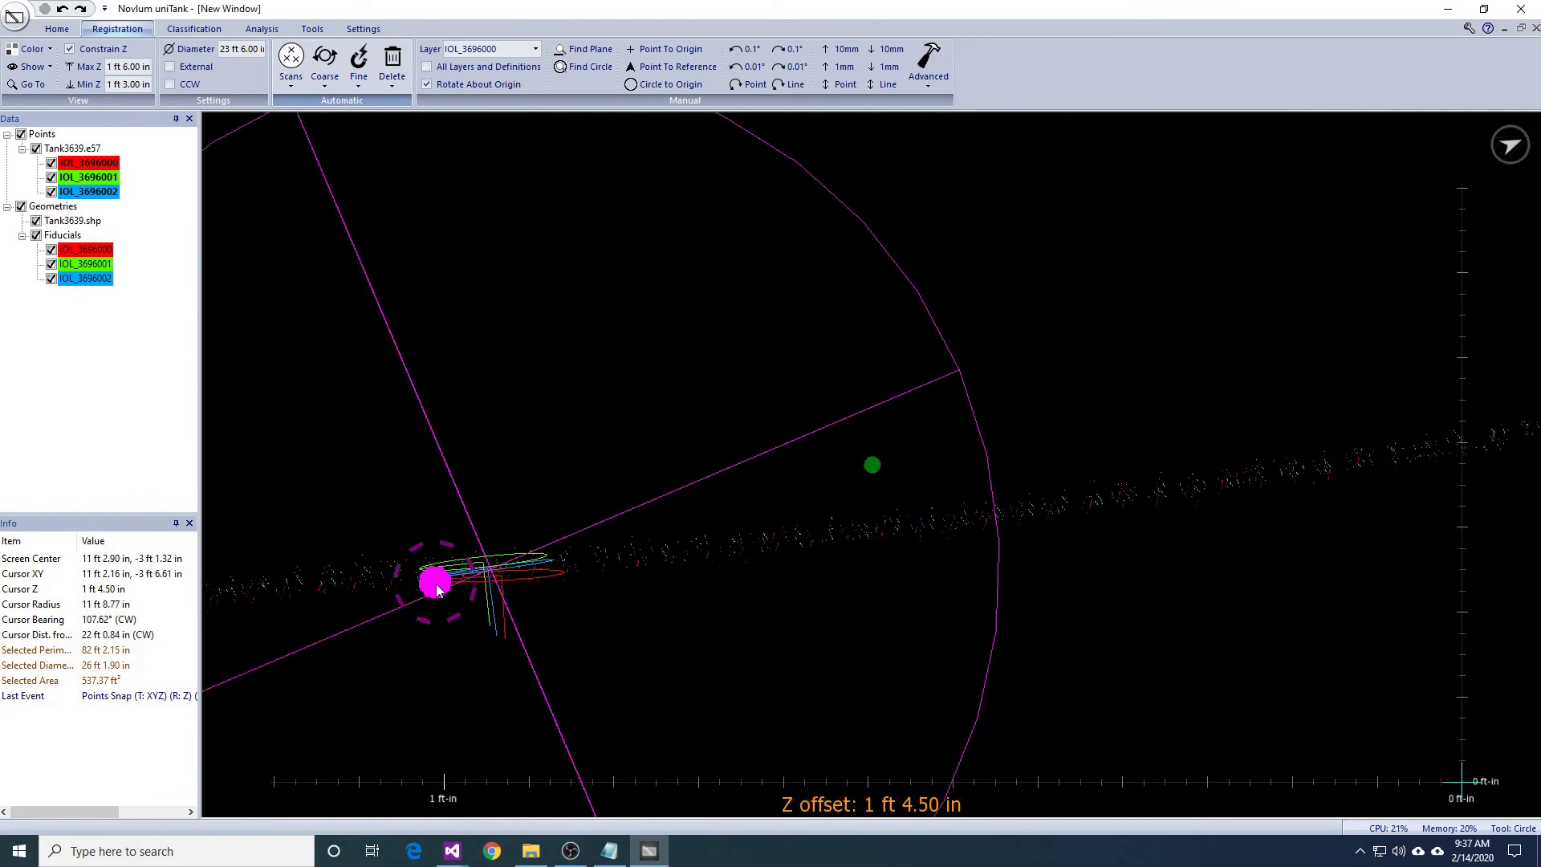
pyautogui.moveTo(436, 585); pyautogui.dragTo(448, 634, button='middle')
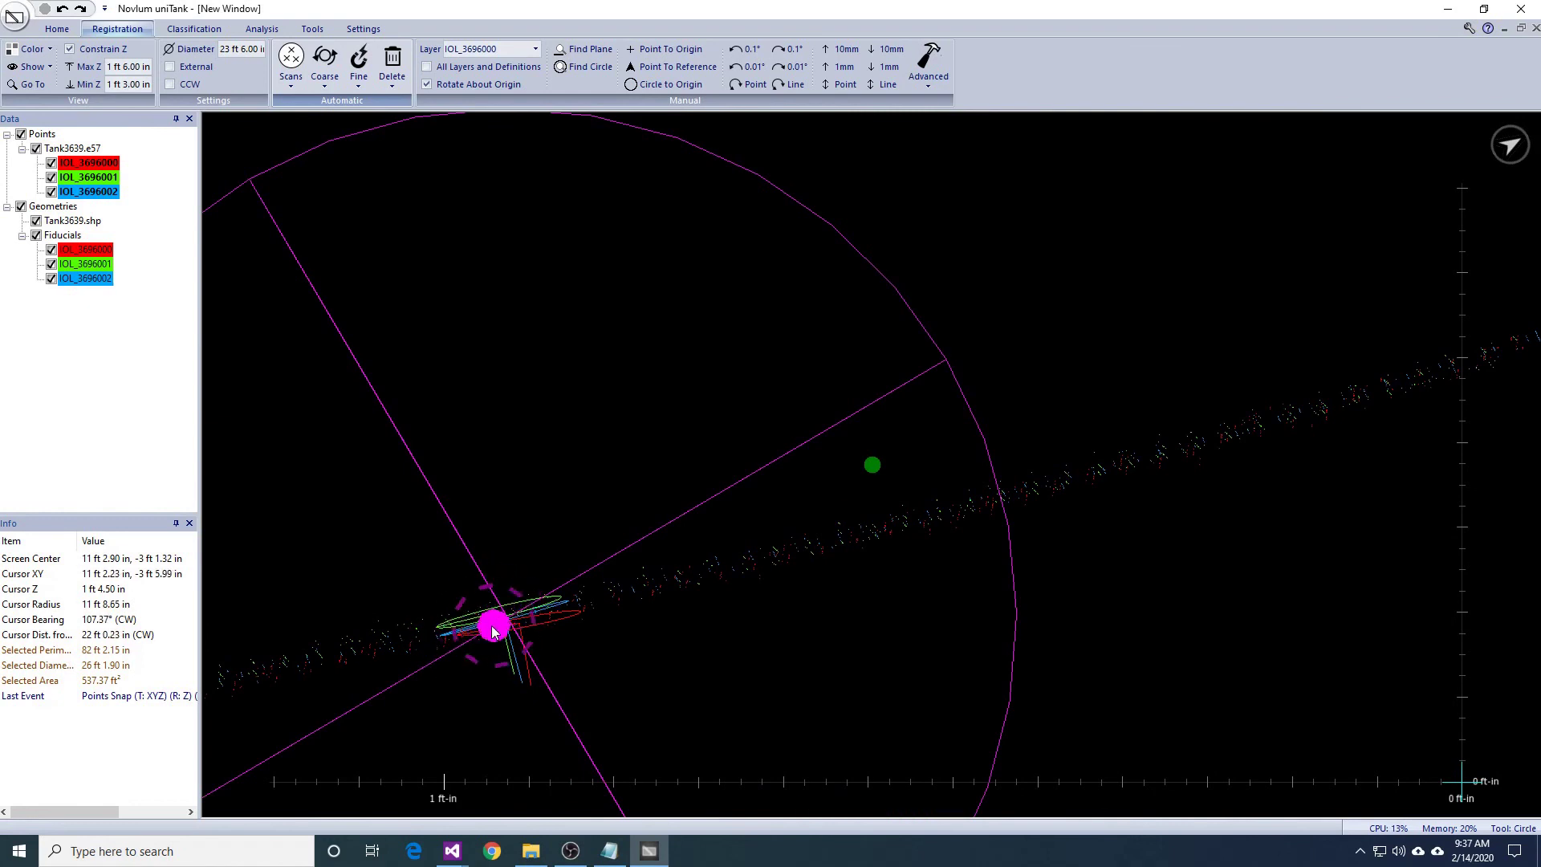
pyautogui.scroll(-5, 634, 585)
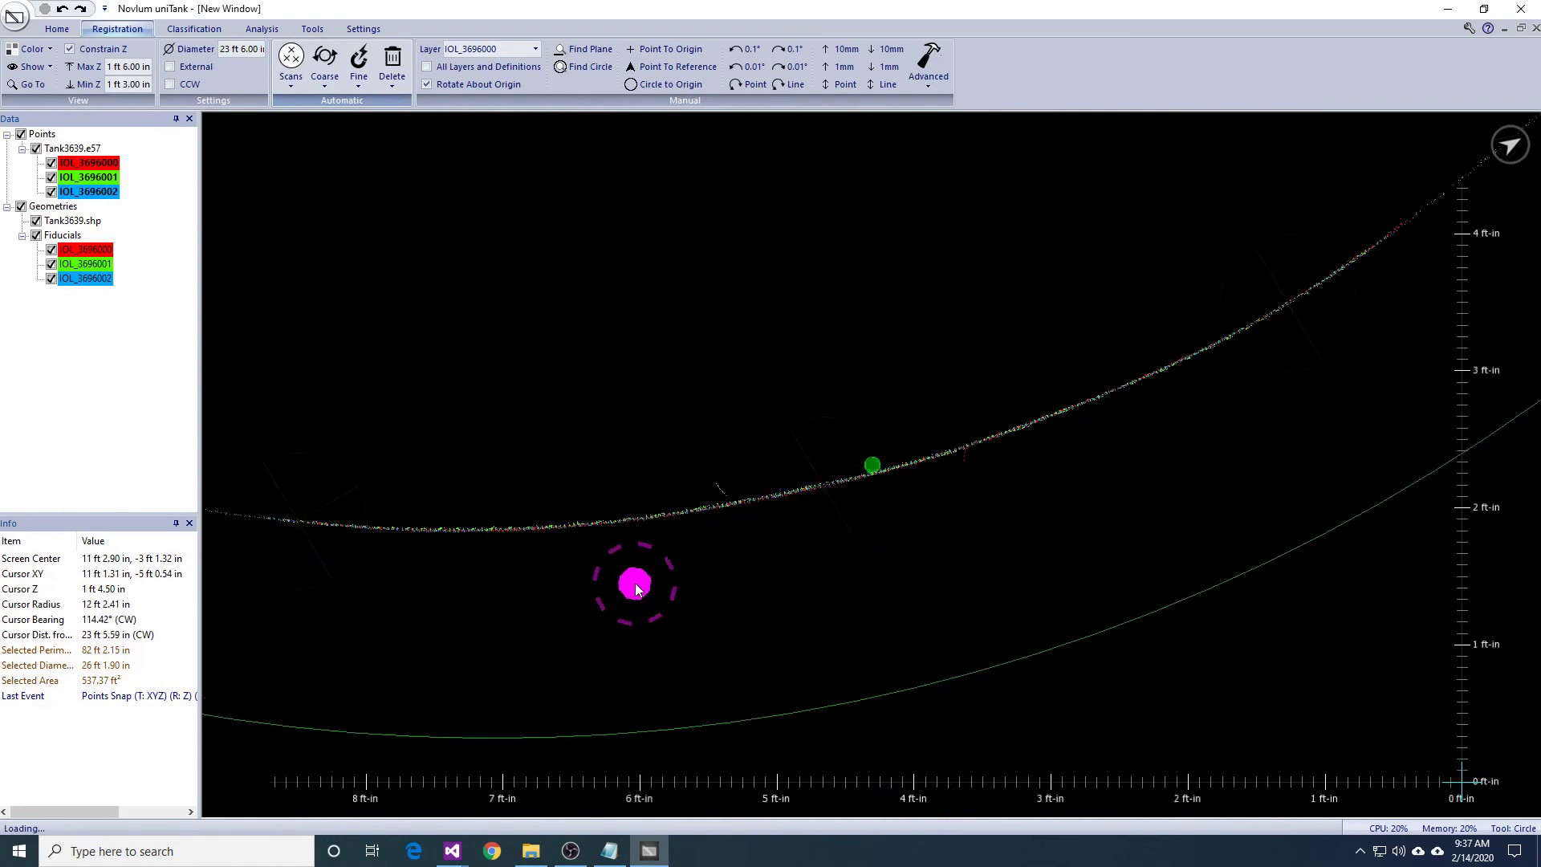
# Lower the Z slice to 1 ft 0 in to 1 ft 3 in and examine the fiducials around the wall opening.
pyautogui.moveTo(633, 585); pyautogui.dragTo(616, 230, button='middle')
pyautogui.press('pagedown')
pyautogui.moveTo(717, 126); pyautogui.dragTo(720, 396, button='middle')
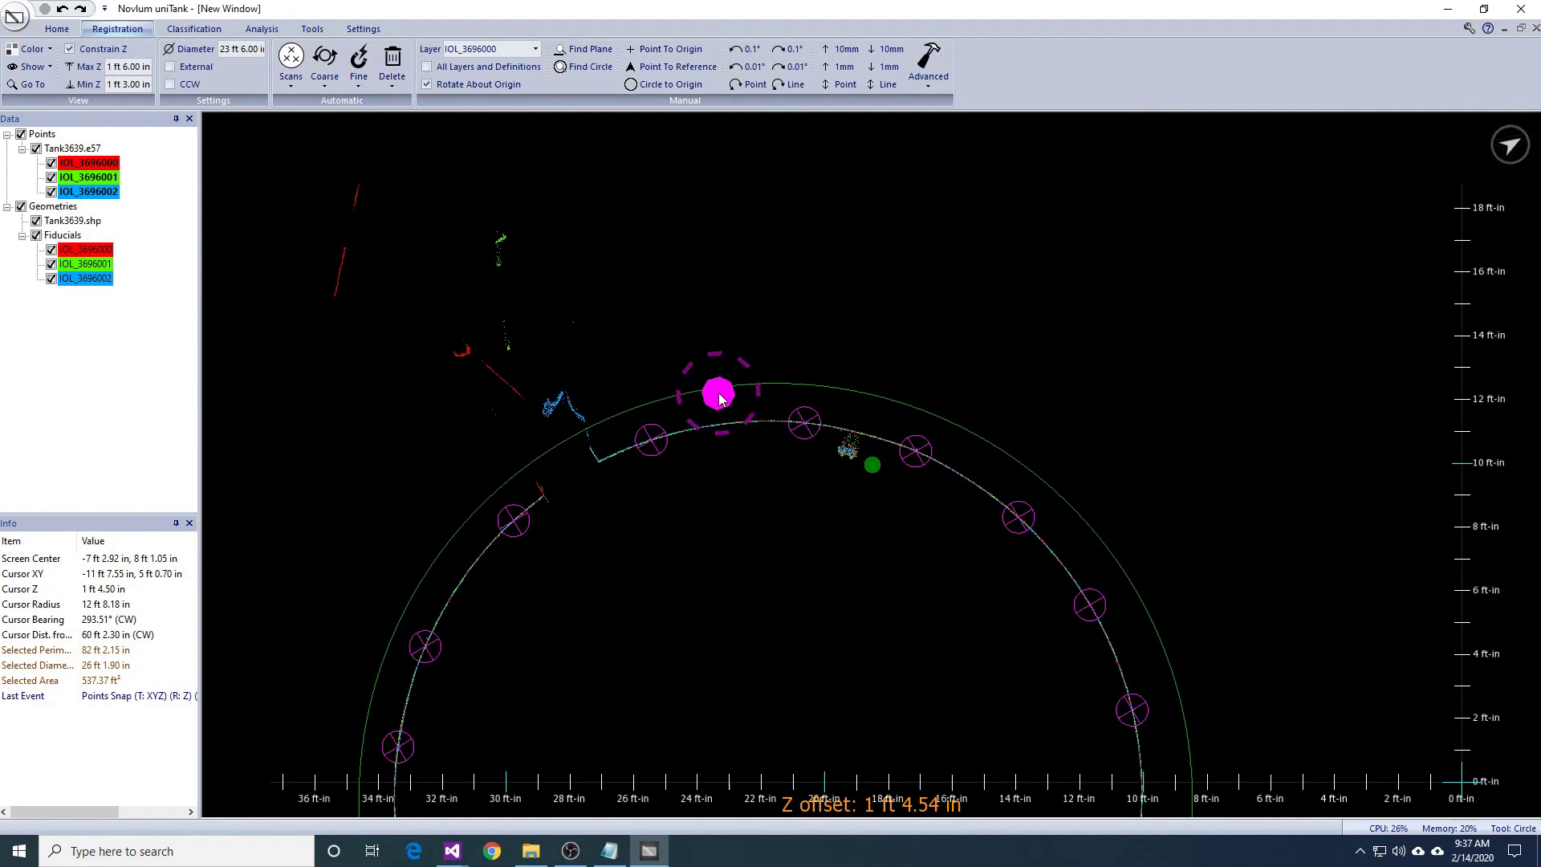
pyautogui.scroll(2, 803, 480)
pyautogui.moveTo(399, 565); pyautogui.dragTo(474, 555, button='middle')
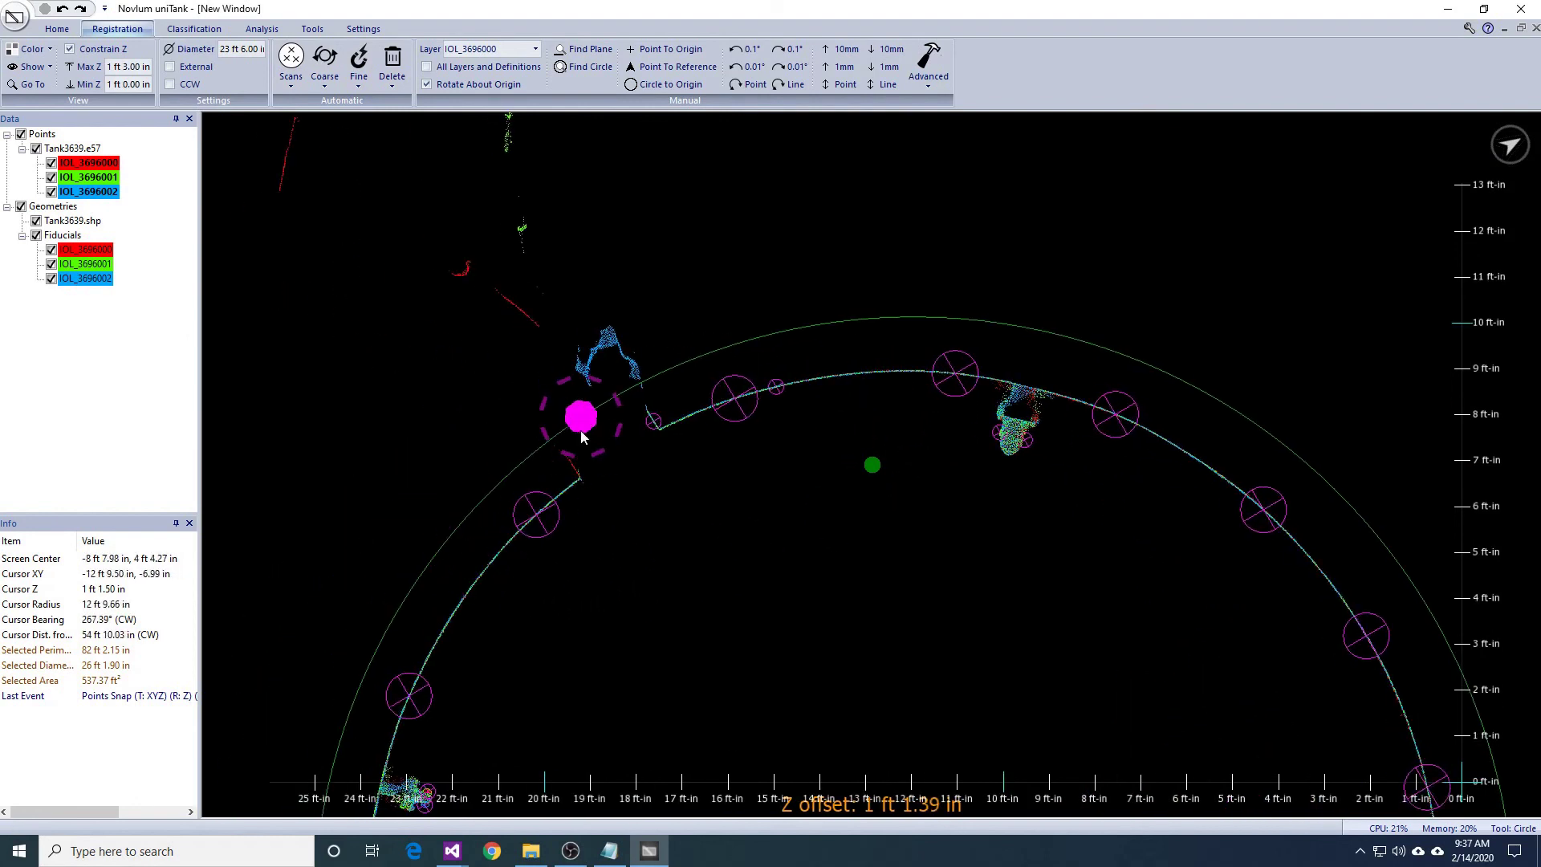
pyautogui.scroll(7, 581, 421)
pyautogui.moveTo(502, 425); pyautogui.dragTo(755, 496, button='middle')
pyautogui.scroll(4, 753, 494)
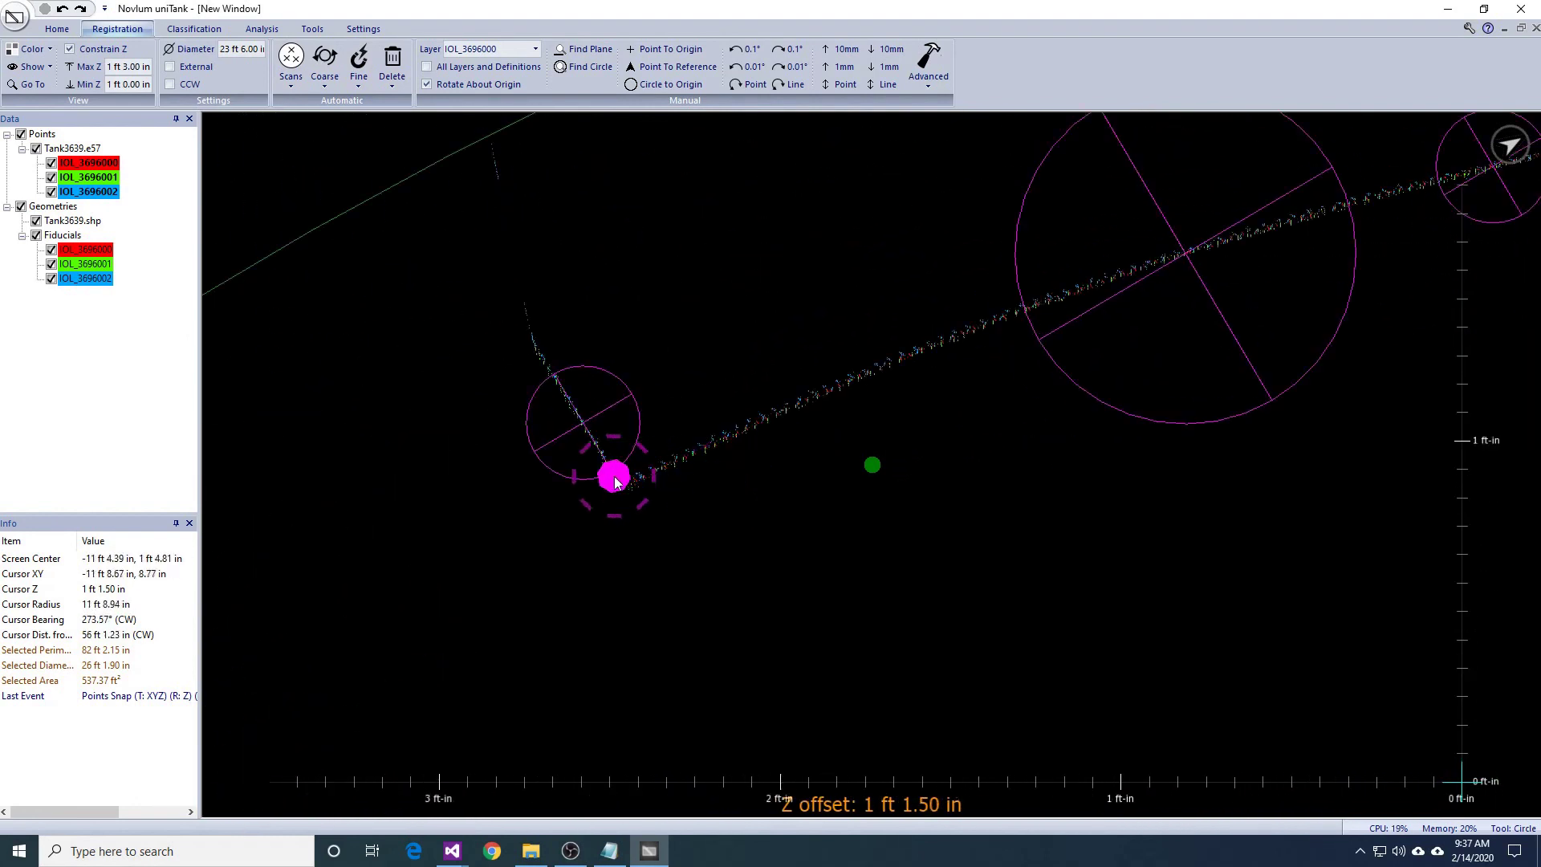
pyautogui.moveTo(614, 475); pyautogui.dragTo(713, 502, button='middle')
# Lower the Z slice to 9 in to 1 ft 0 in and examine the small fiducial at the edge of the wall opening.
pyautogui.press('pagedown')
pyautogui.scroll(5, 670, 471)
pyautogui.moveTo(413, 488); pyautogui.dragTo(695, 492, button='middle')
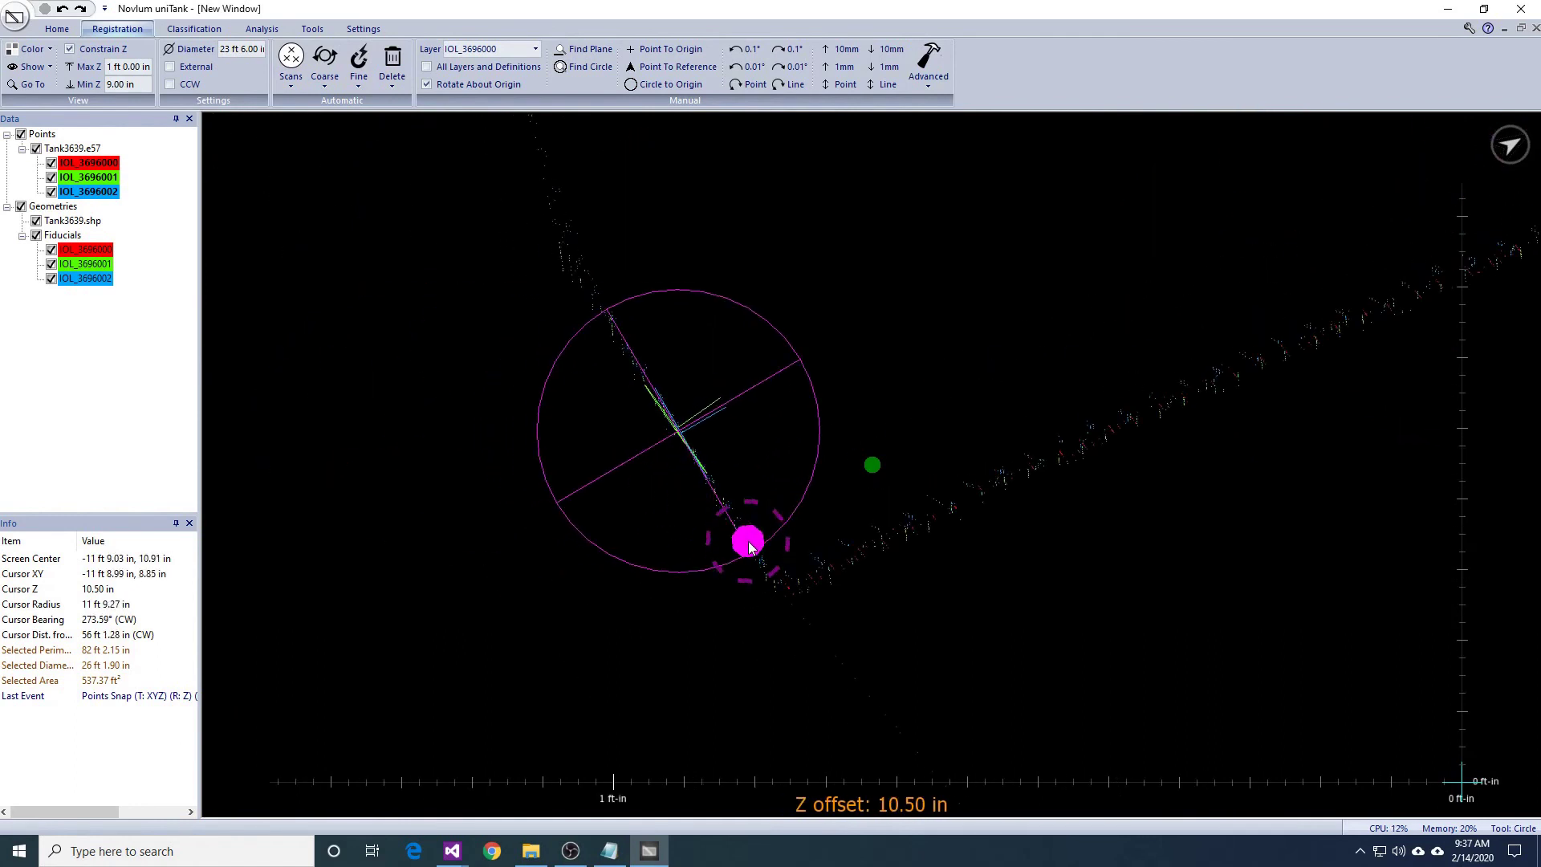
pyautogui.scroll(-9, 751, 547)
pyautogui.scroll(8, 755, 536)
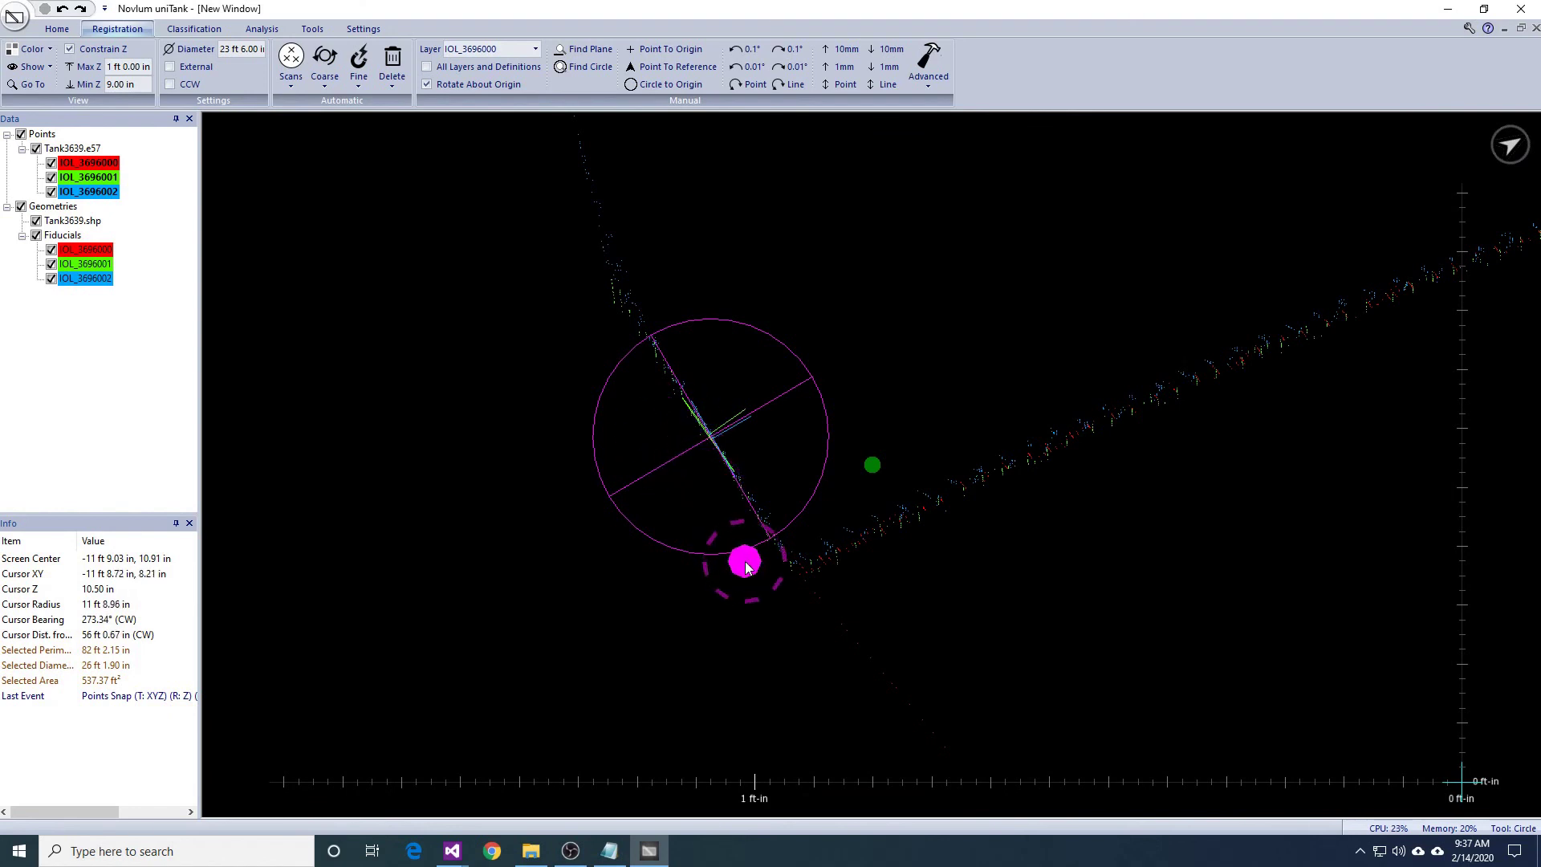
pyautogui.scroll(-7, 729, 451)
pyautogui.scroll(6, 769, 475)
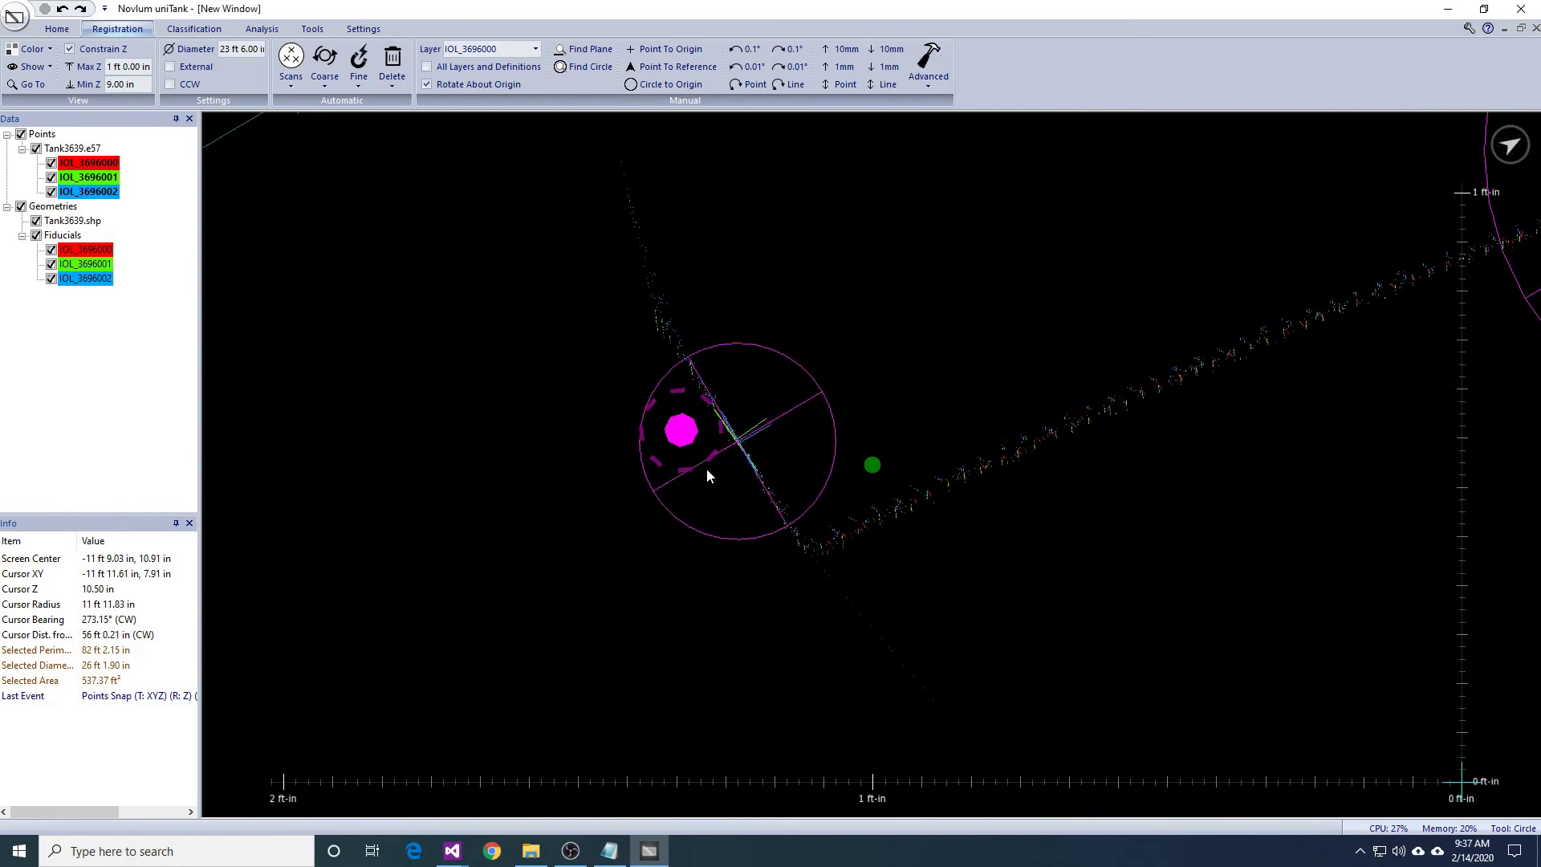
pyautogui.scroll(5, 712, 454)
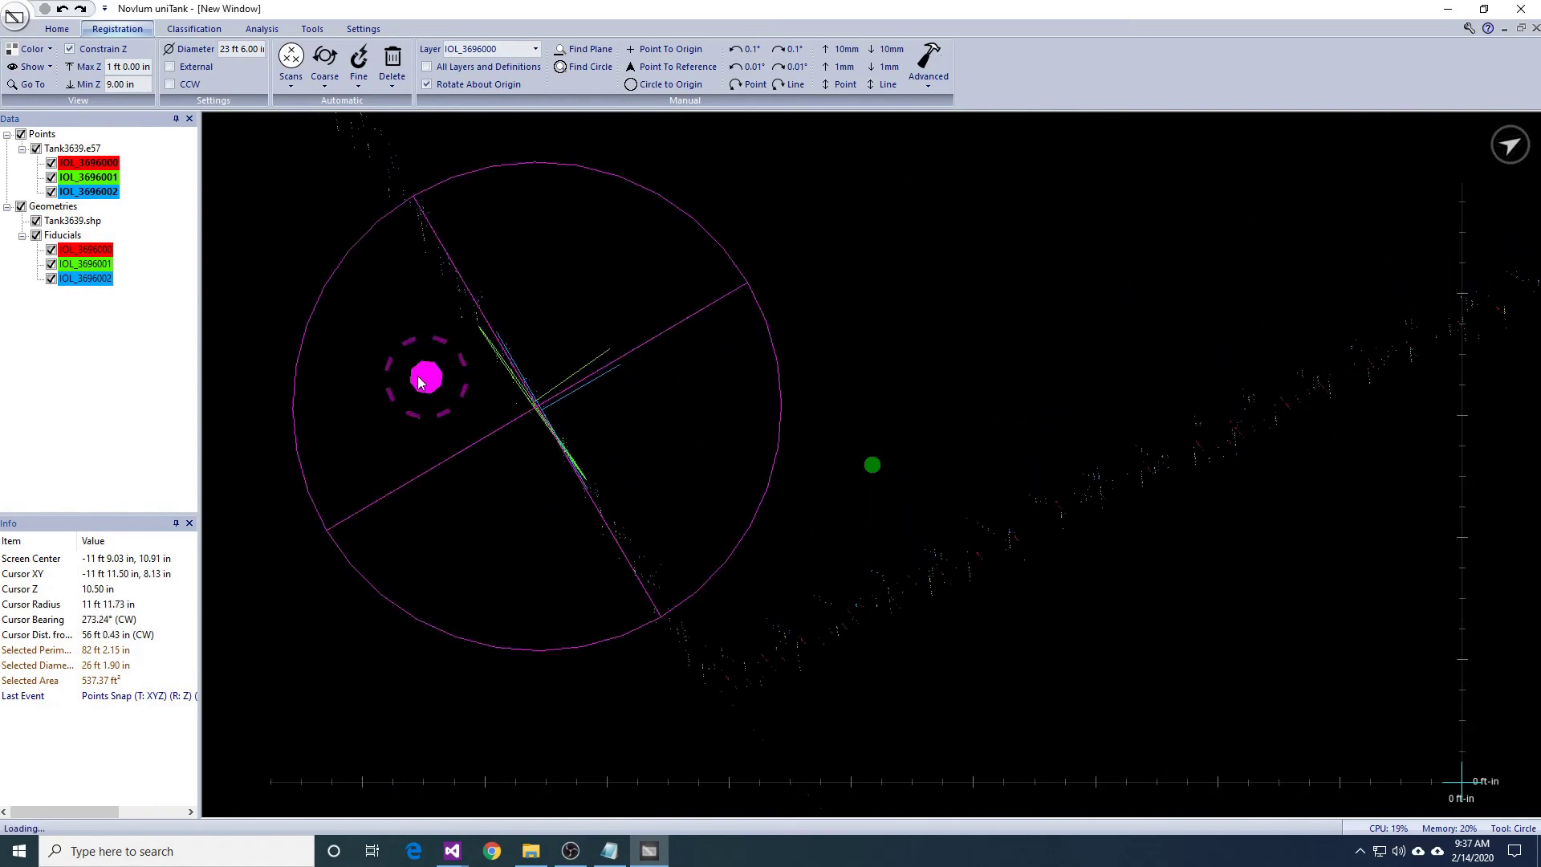
# Examine the whole tank and its floor and wall fiducials in a tilted view, turning off the Z constraint.
pyautogui.scroll(-6, 582, 463)
pyautogui.scroll(-11, 602, 472)
pyautogui.moveTo(1092, 703); pyautogui.dragTo(811, 466, button='middle')
pyautogui.scroll(-6, 803, 401)
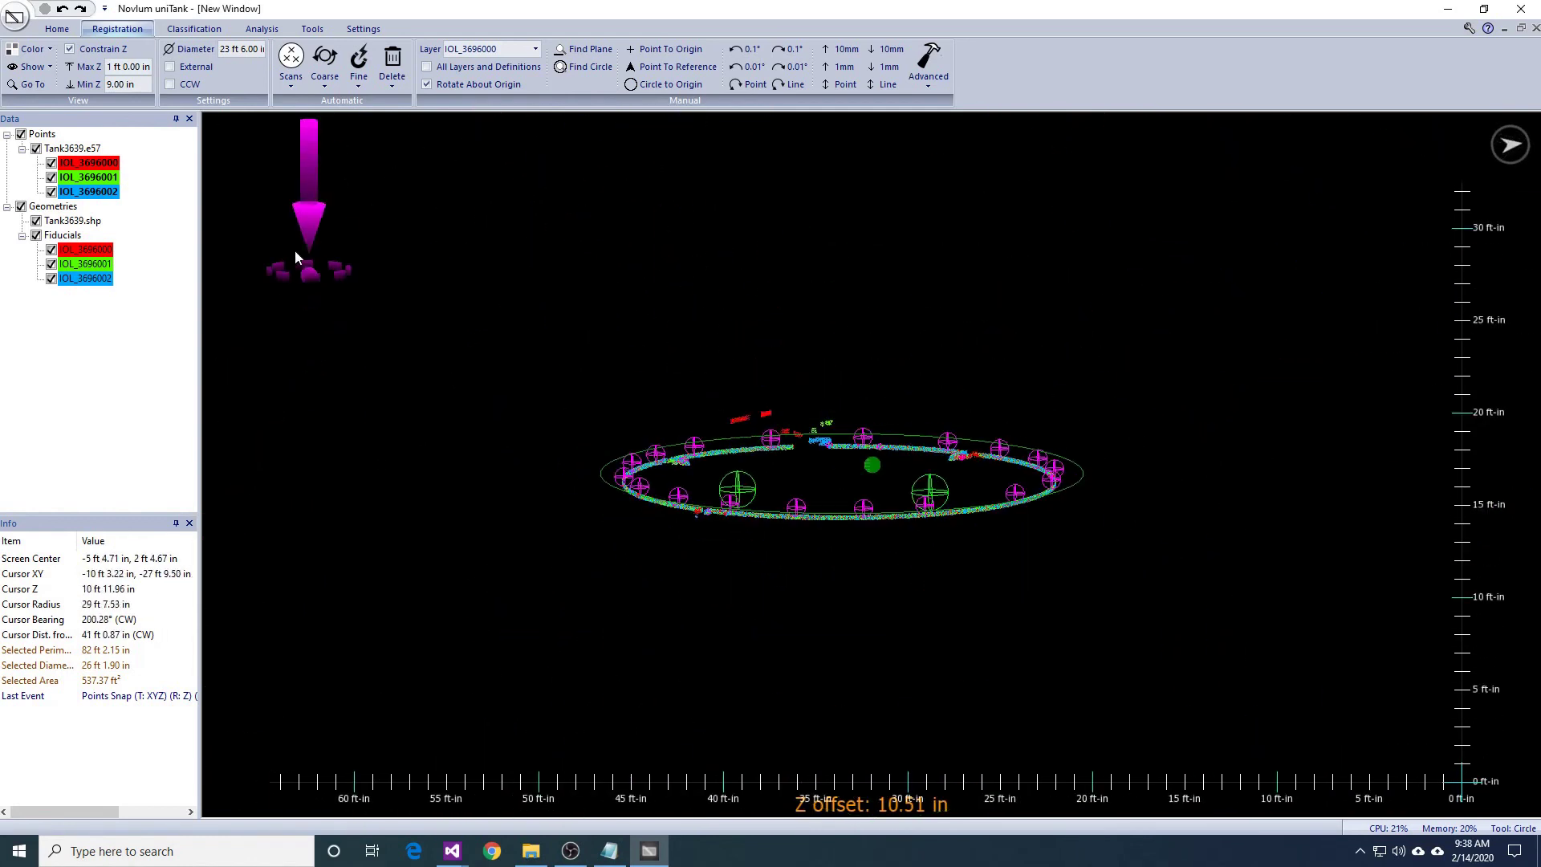
pyautogui.click(110, 50)
pyautogui.moveTo(698, 357); pyautogui.dragTo(998, 523, button='middle')
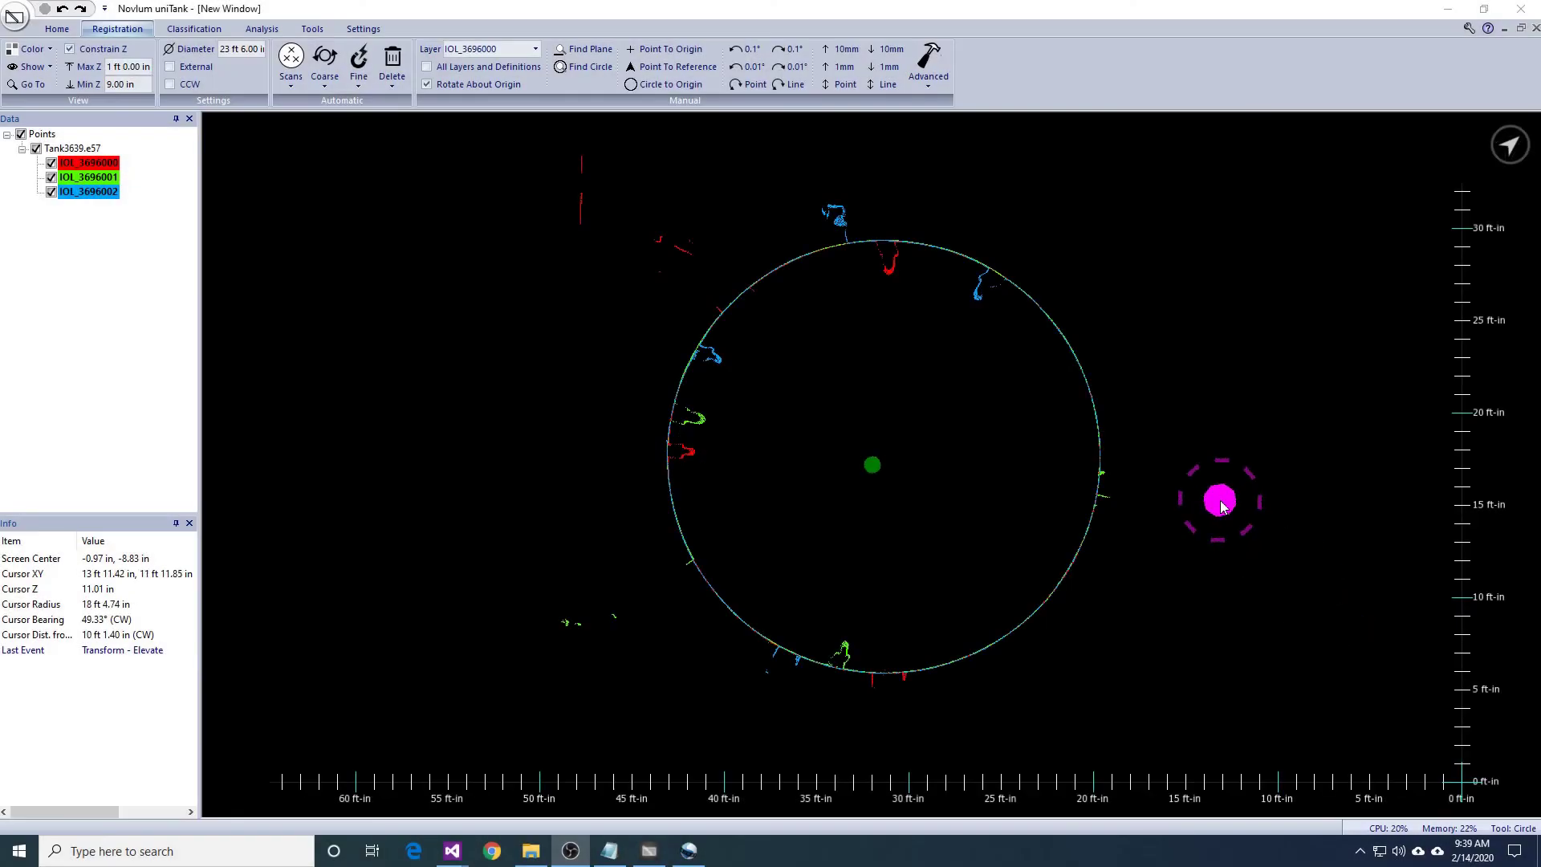
# Examine the rotational offsets between matching features of the three scan layers around the tank wall in the 9 in to 1 ft slice.
pyautogui.moveTo(1190, 528); pyautogui.dragTo(1170, 539, button='right')
pyautogui.scroll(1, 1169, 539)
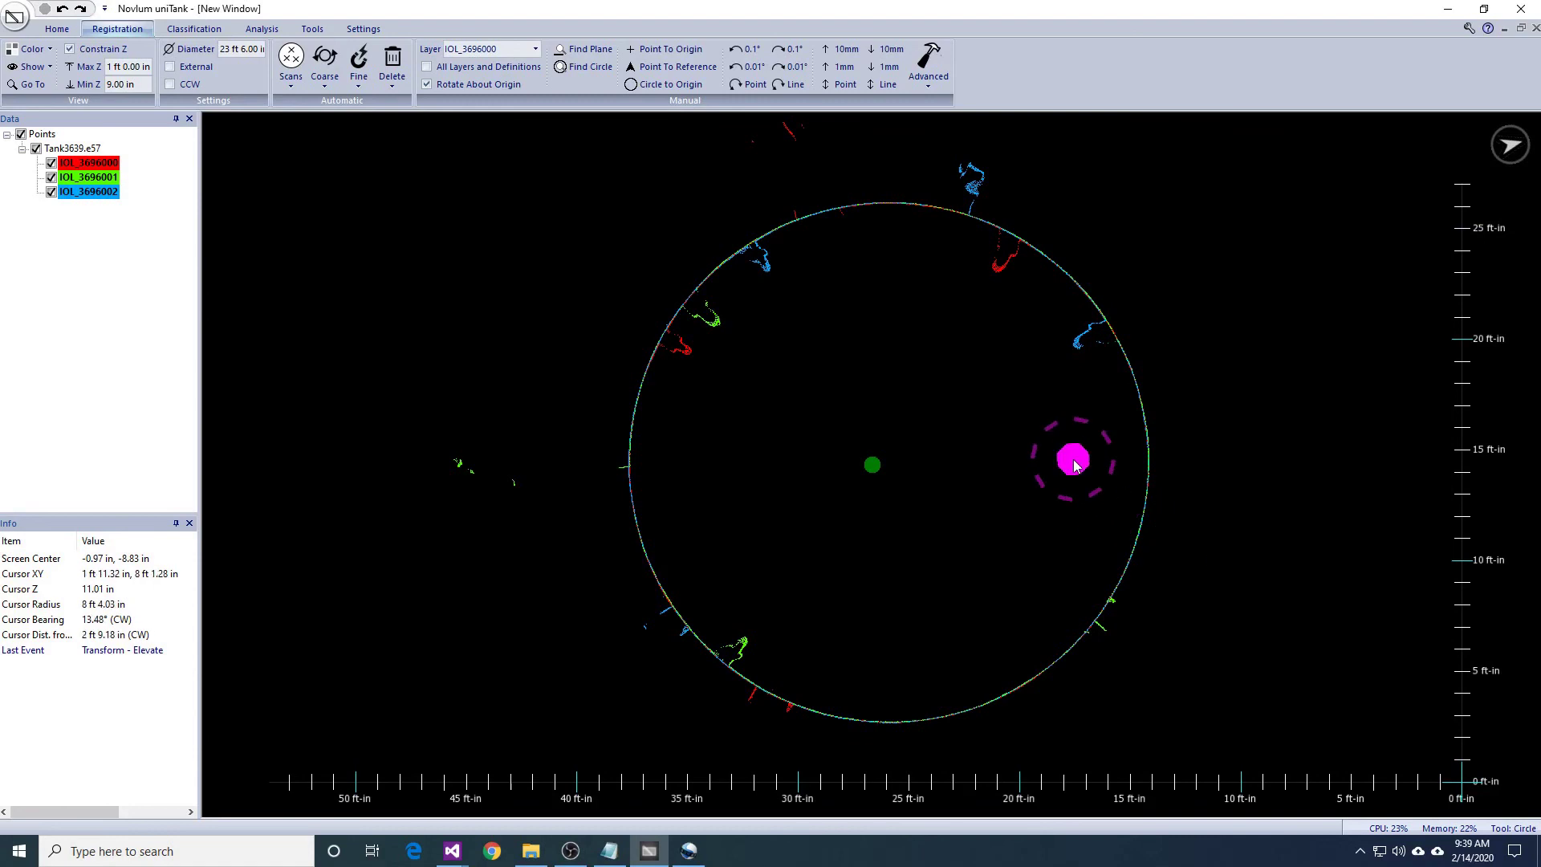
pyautogui.moveTo(1073, 459); pyautogui.dragTo(1074, 469, button='middle')
pyautogui.click(320, 88)
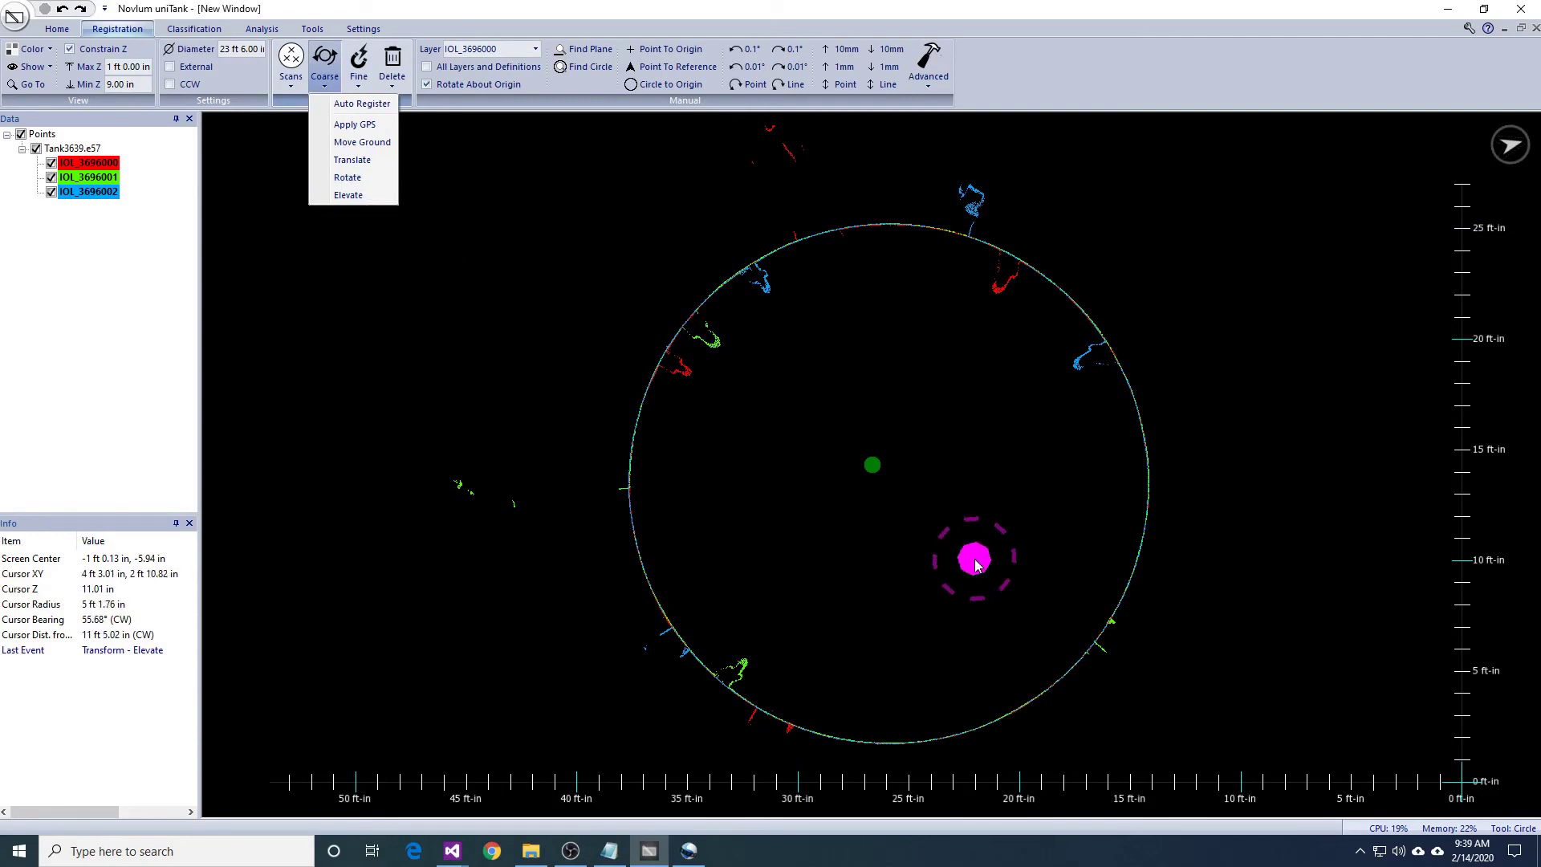
pyautogui.click(942, 515)
pyautogui.moveTo(916, 470); pyautogui.dragTo(934, 493, button='middle')
pyautogui.scroll(1, 934, 493)
pyautogui.scroll(2, 934, 493)
pyautogui.moveTo(924, 510); pyautogui.dragTo(904, 538, button='right')
pyautogui.moveTo(761, 325); pyautogui.dragTo(870, 413, button='middle')
pyautogui.moveTo(870, 414); pyautogui.dragTo(798, 533, button='right')
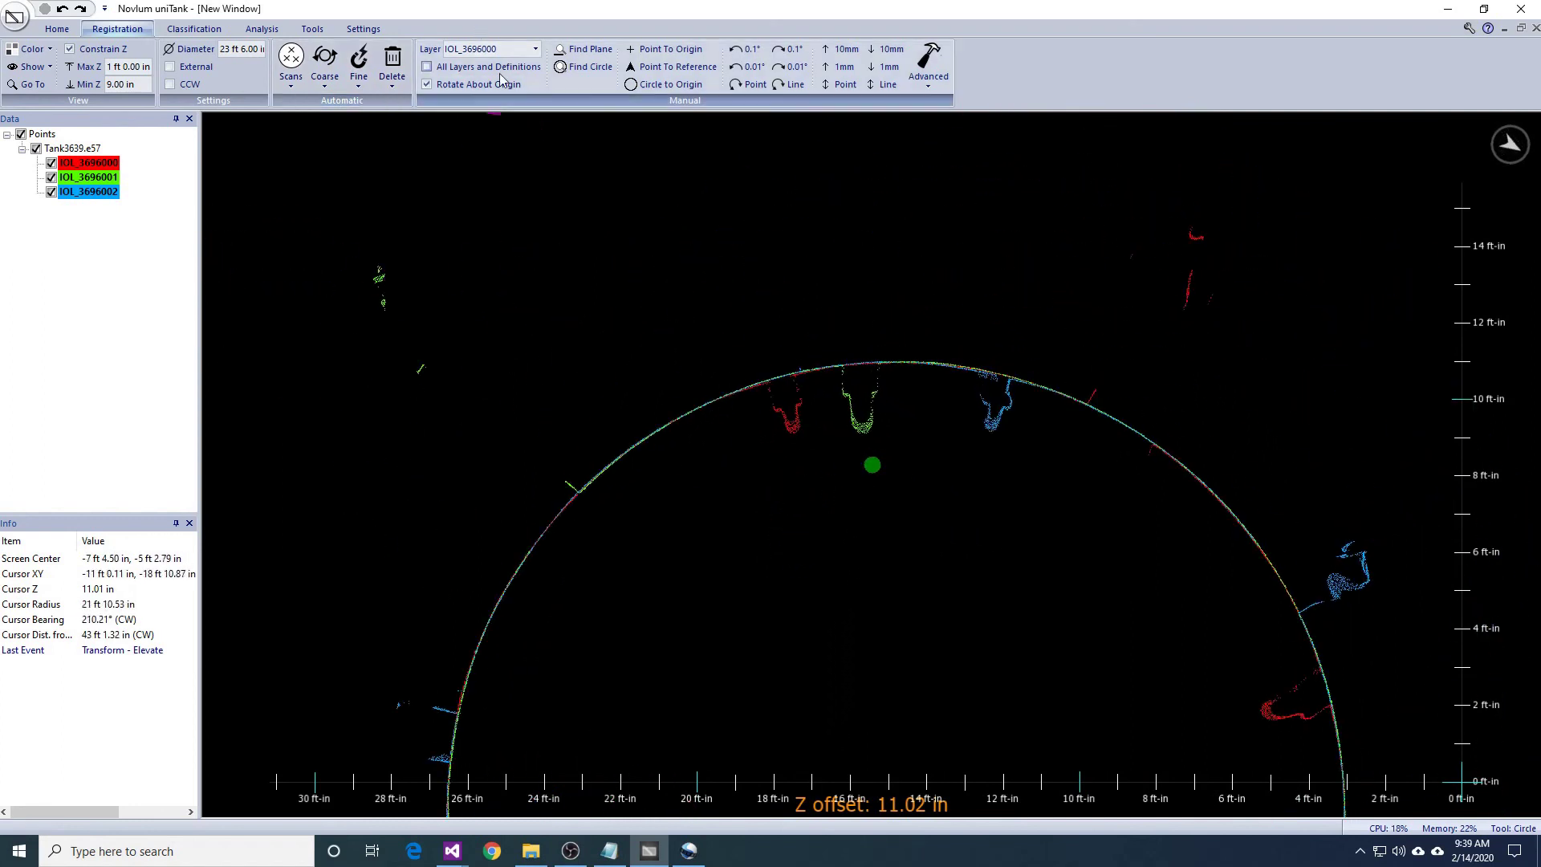
pyautogui.moveTo(827, 505); pyautogui.dragTo(797, 453, button='middle')
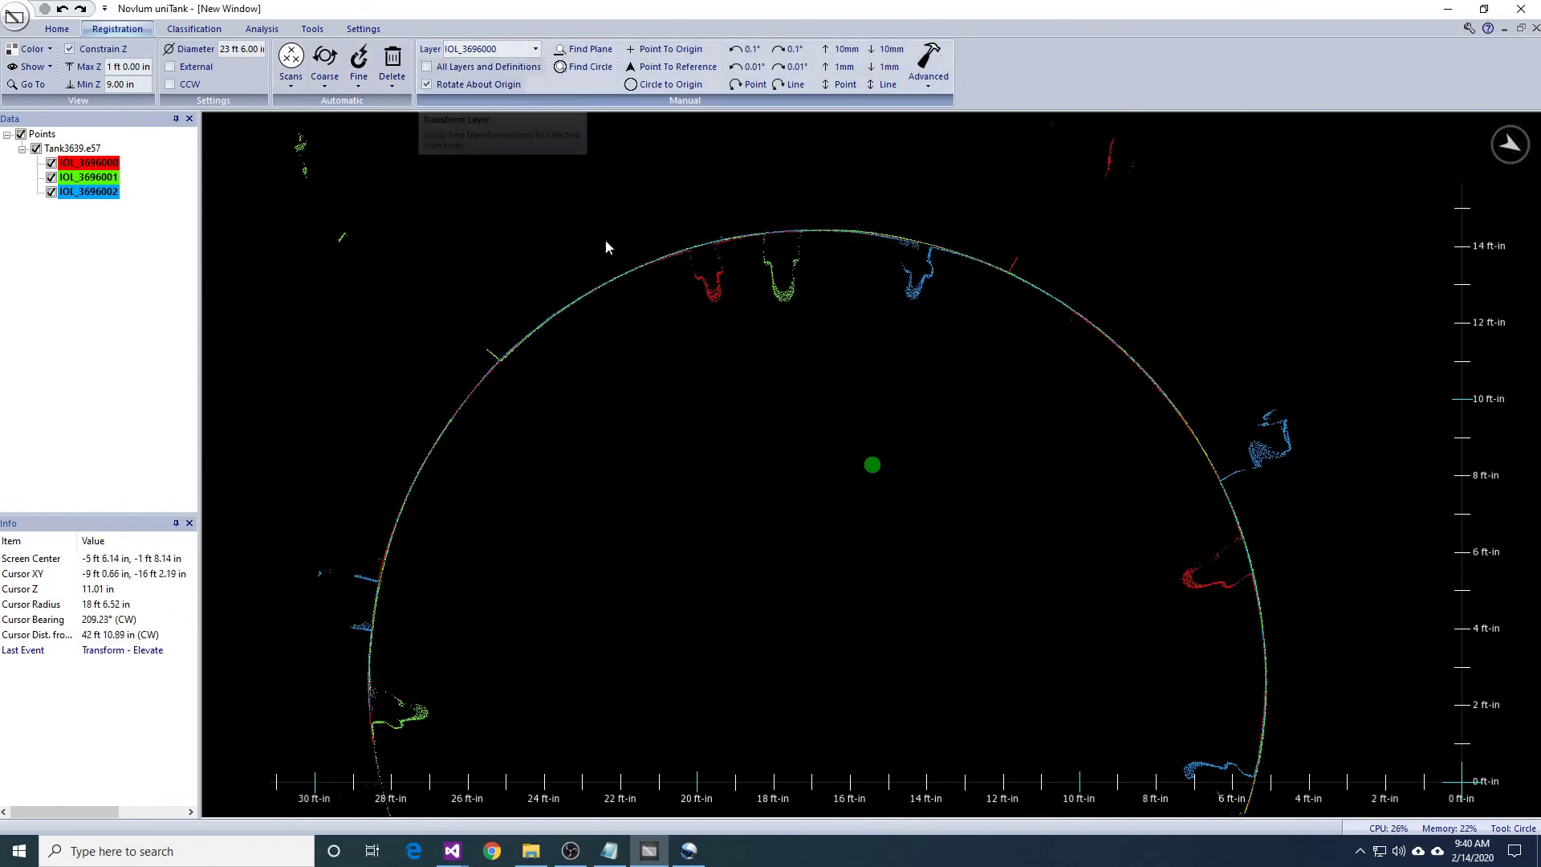
# Set IOL_3696001 as the layer for manual registration.
pyautogui.click(482, 50)
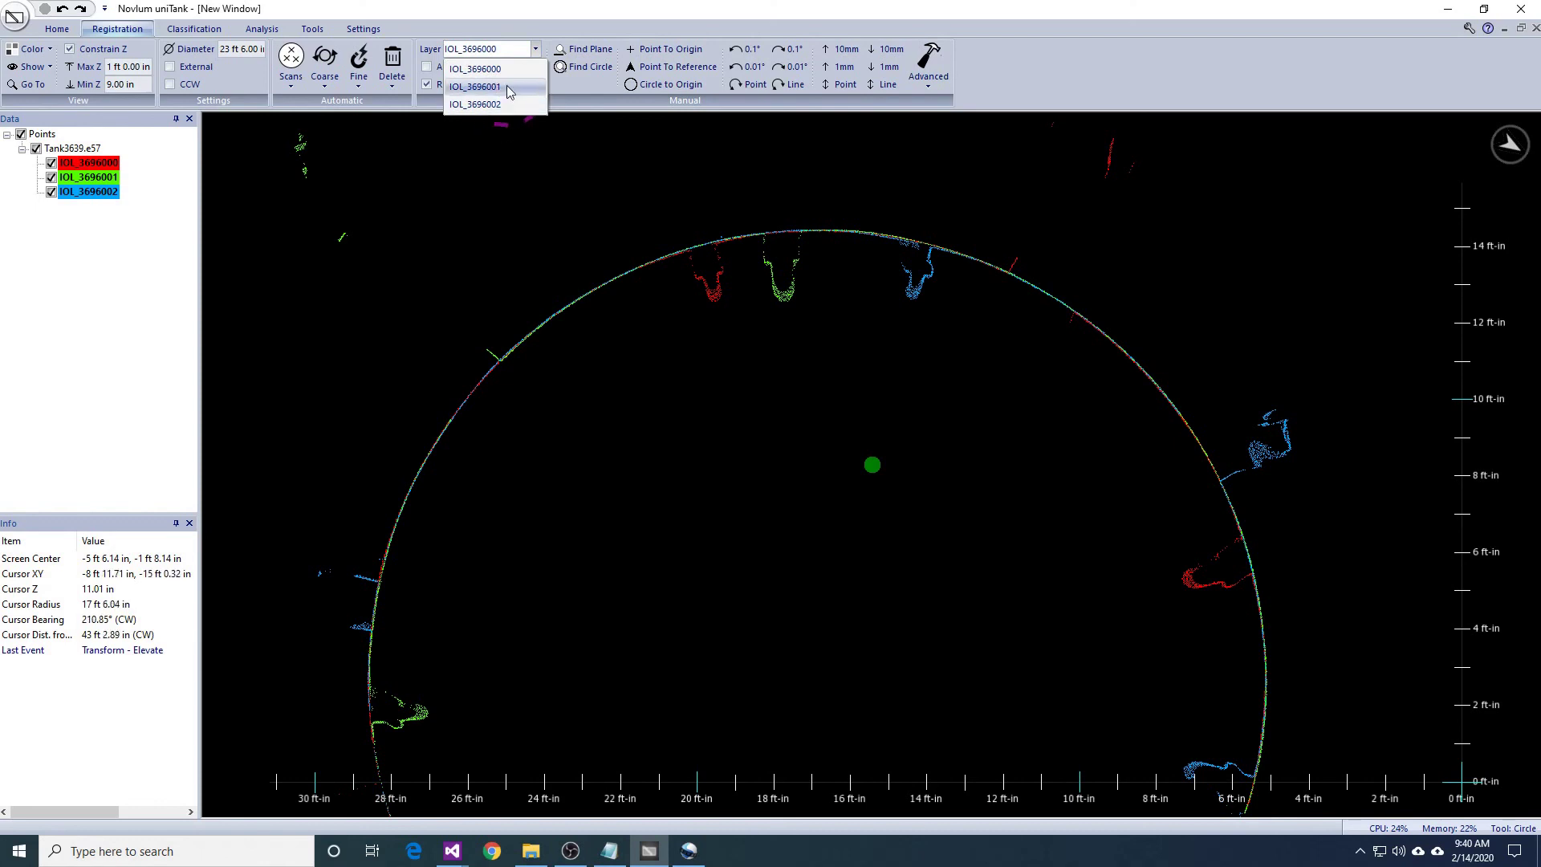
pyautogui.click(507, 86)
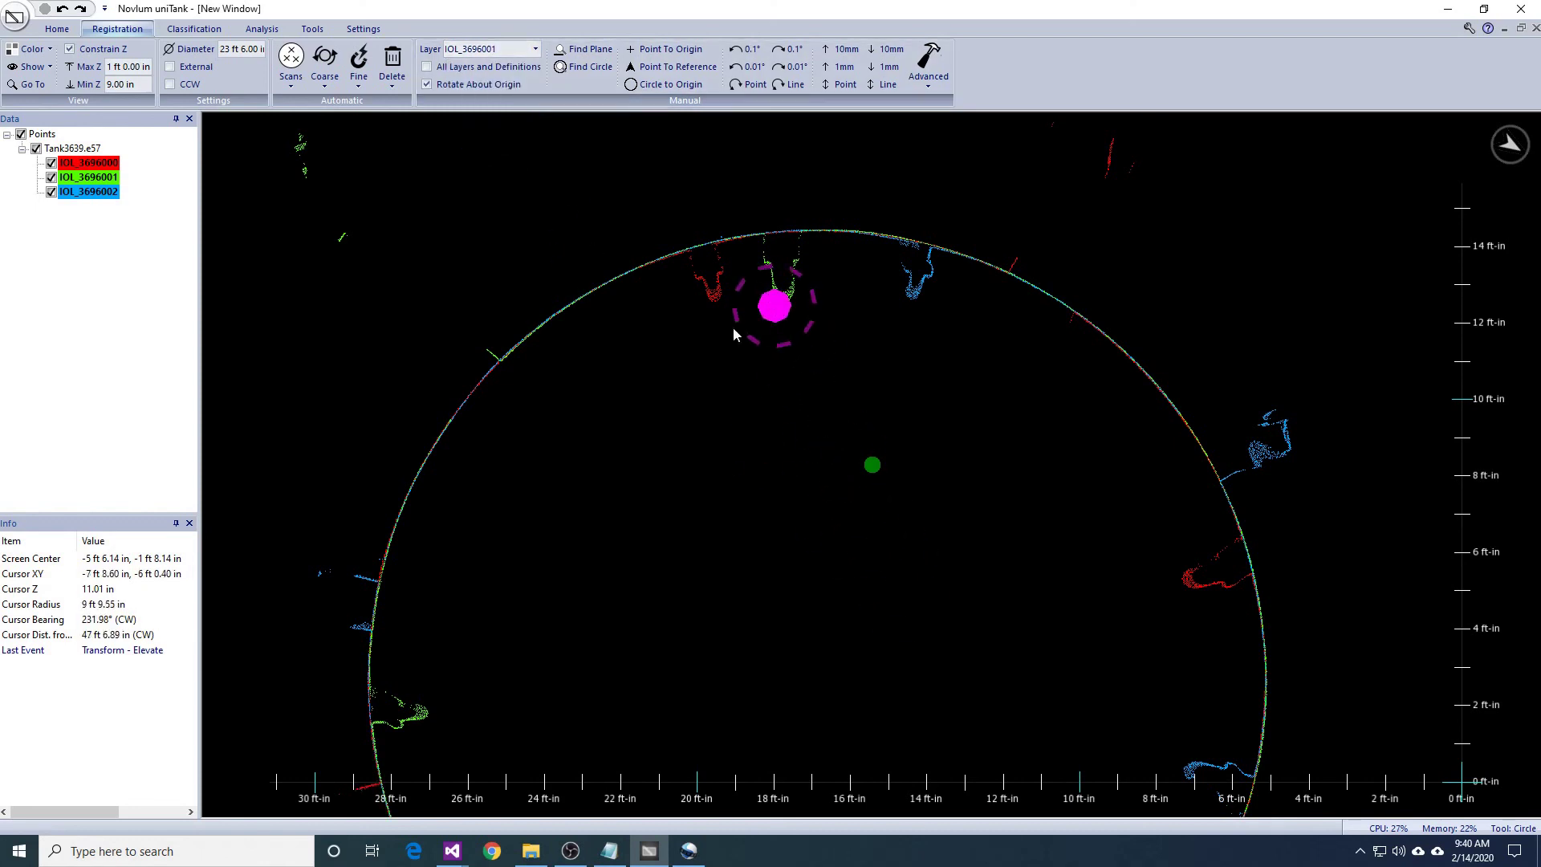
pyautogui.scroll(3, 733, 337)
pyautogui.moveTo(716, 399); pyautogui.dragTo(719, 404, button='middle')
pyautogui.scroll(-3, 720, 409)
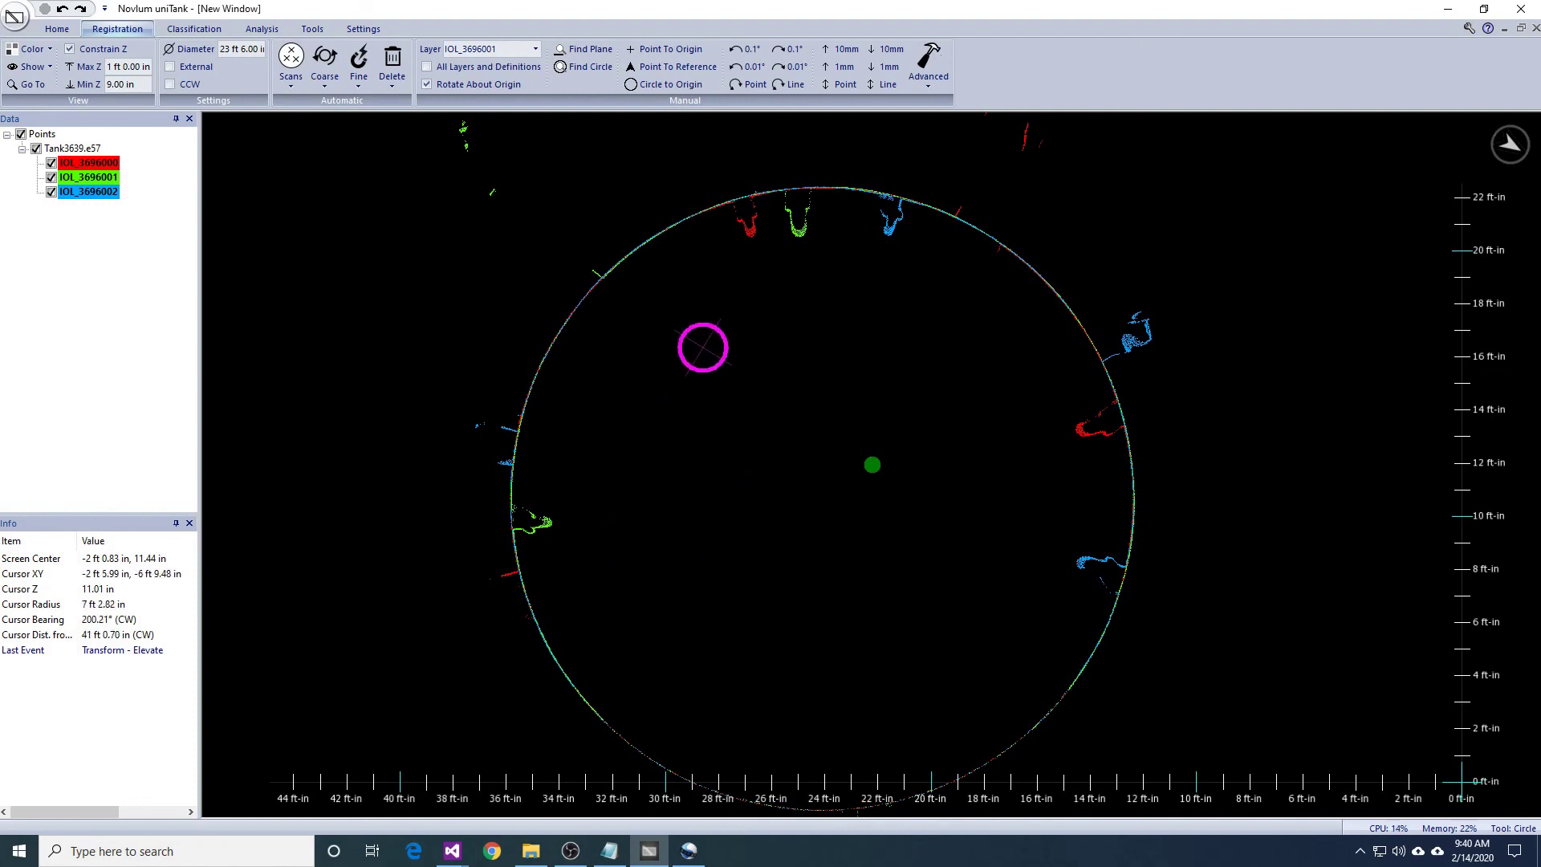
# Rotate layer IOL_3696001 about the origin until its wall features overlap those of the red layer, and accept the point cloud rotation.
pyautogui.moveTo(703, 347); pyautogui.dragTo(898, 407)
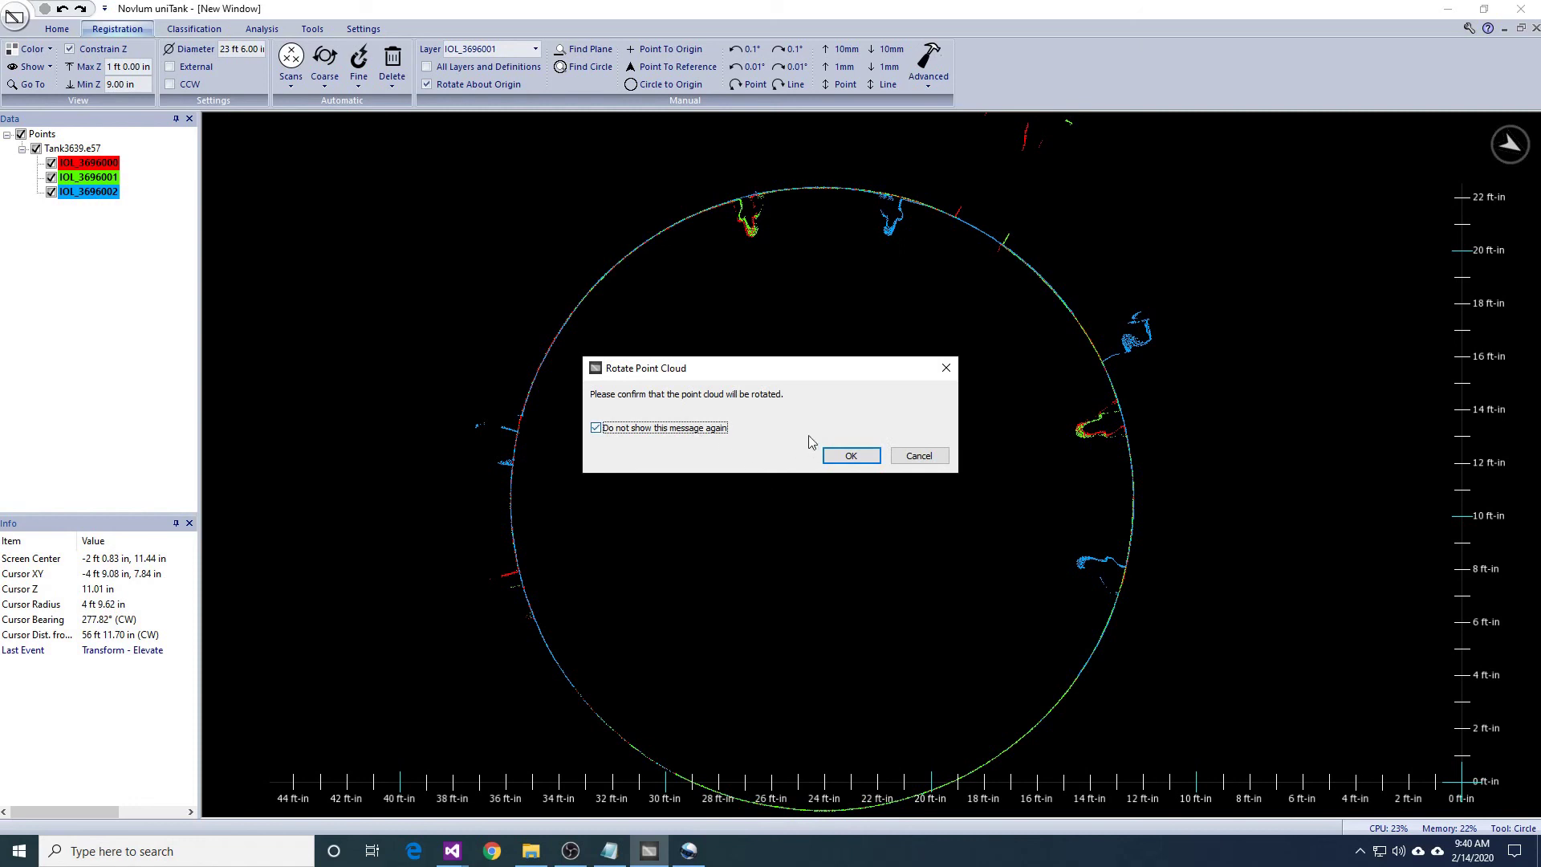
pyautogui.click(832, 456)
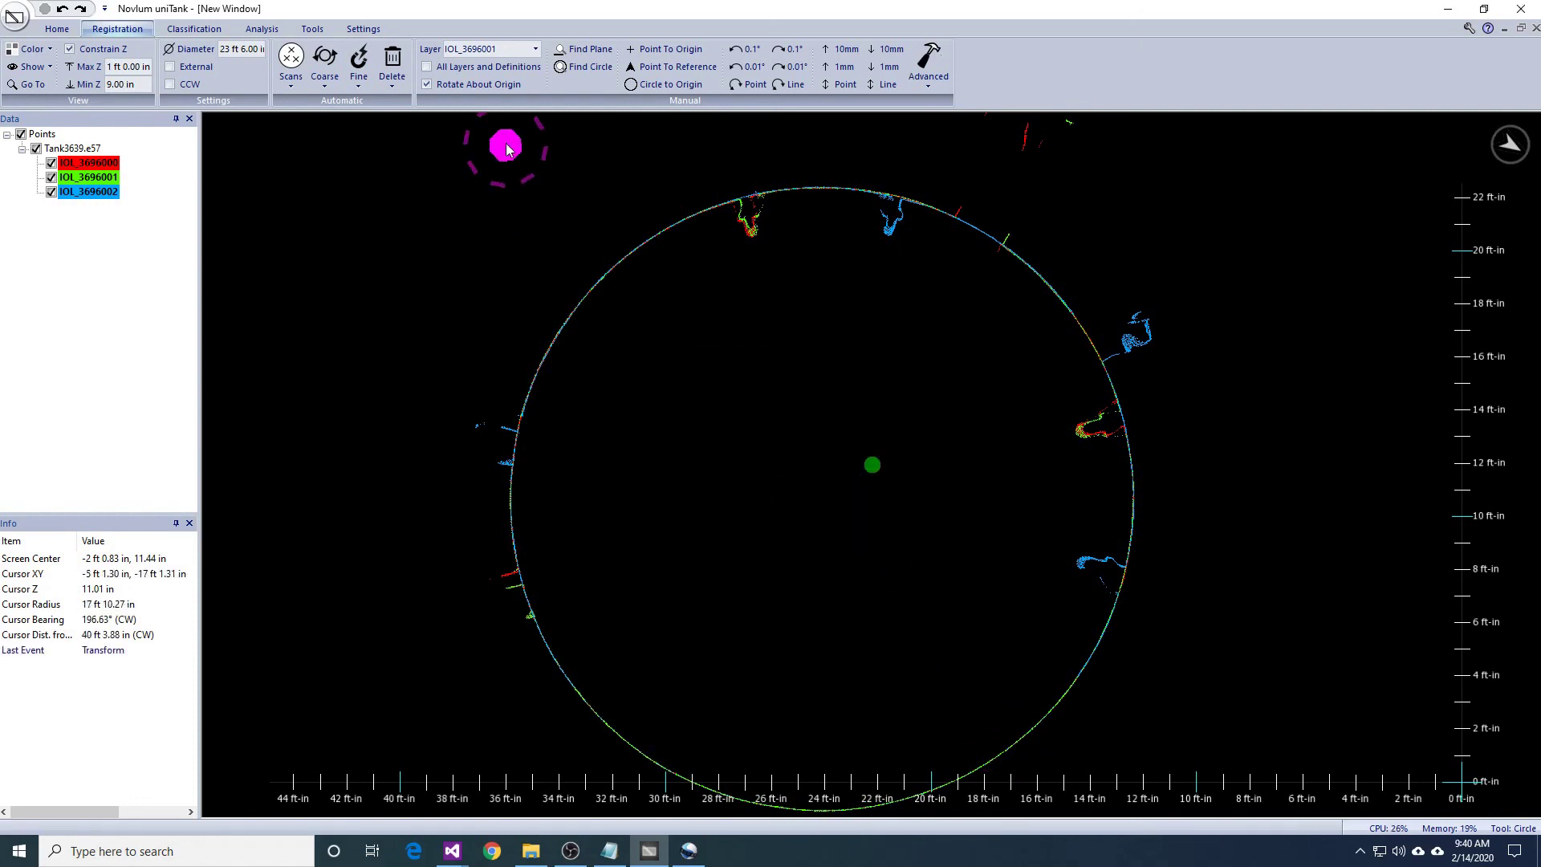
# Set IOL_3696002 as the manual layer, undo a trial sideways move, and rotate it until its wall features overlap the other two layers.
pyautogui.click(486, 55)
pyautogui.click(474, 97)
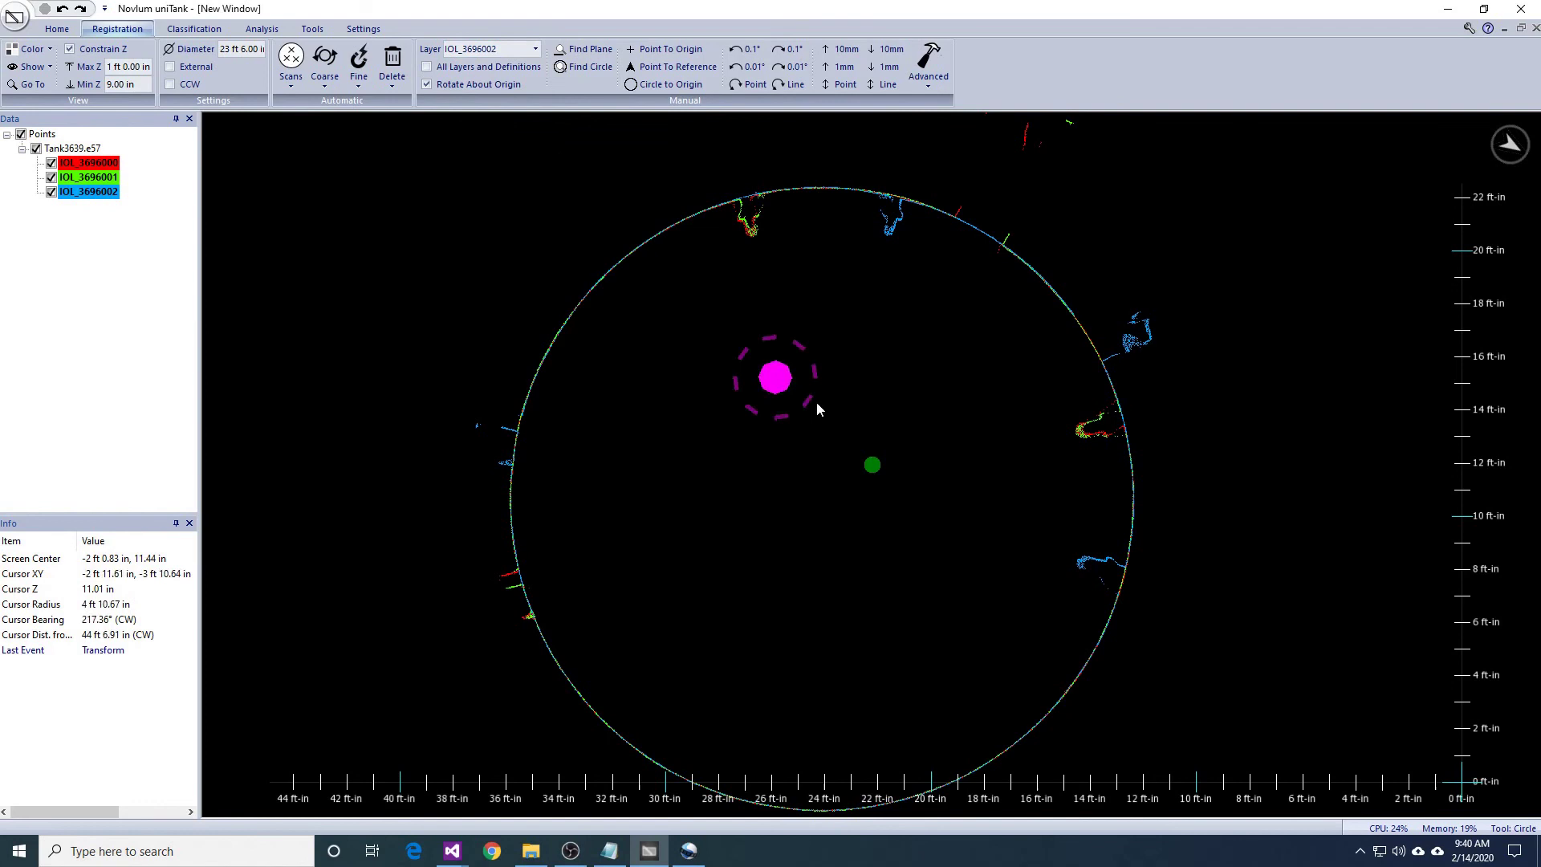
pyautogui.moveTo(803, 433); pyautogui.dragTo(551, 430)
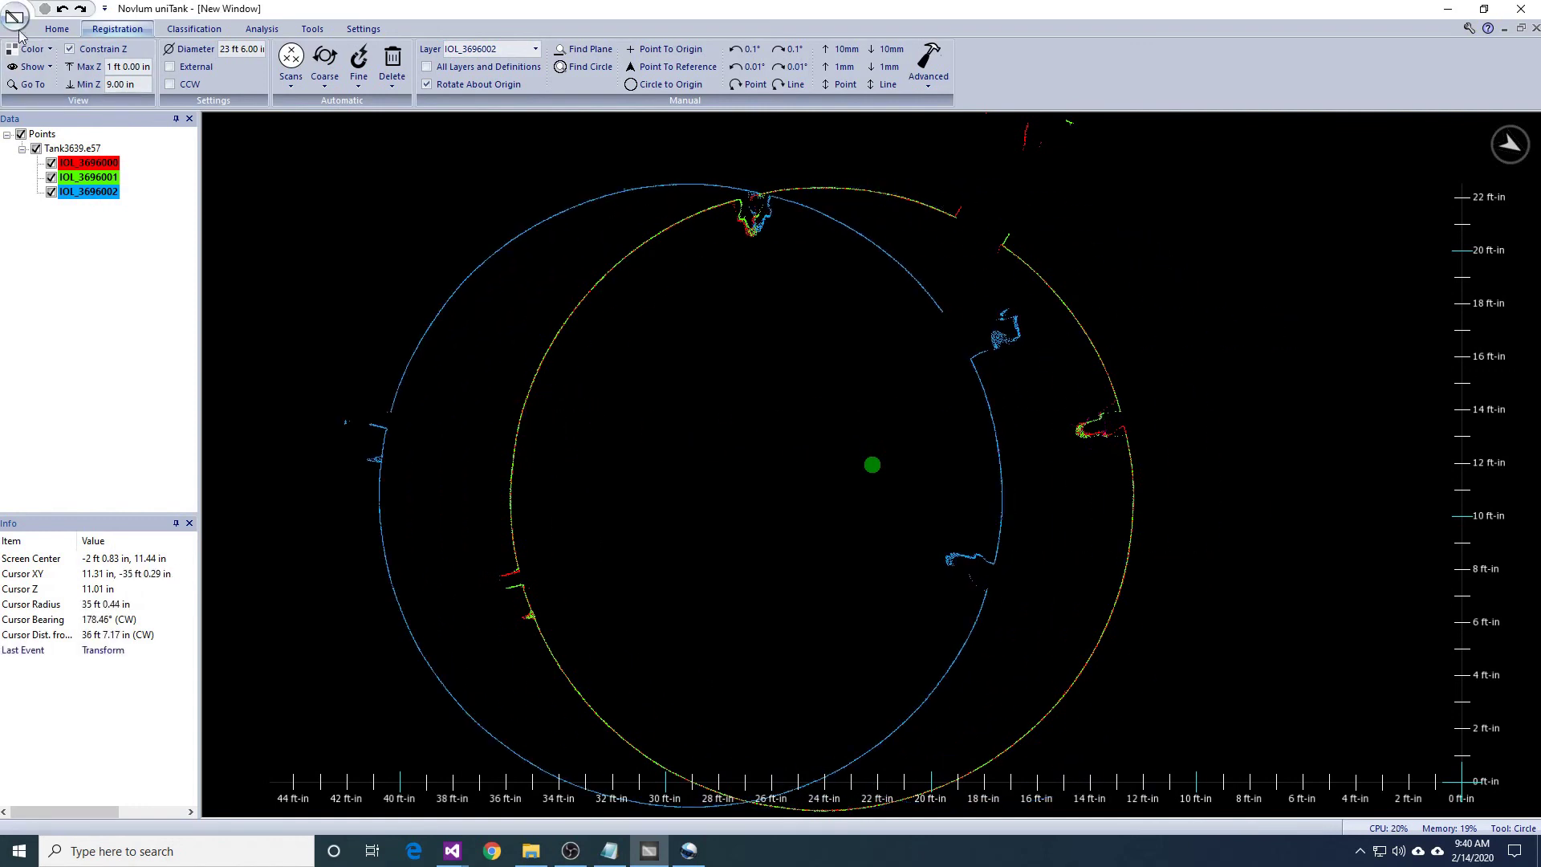
pyautogui.click(62, 8)
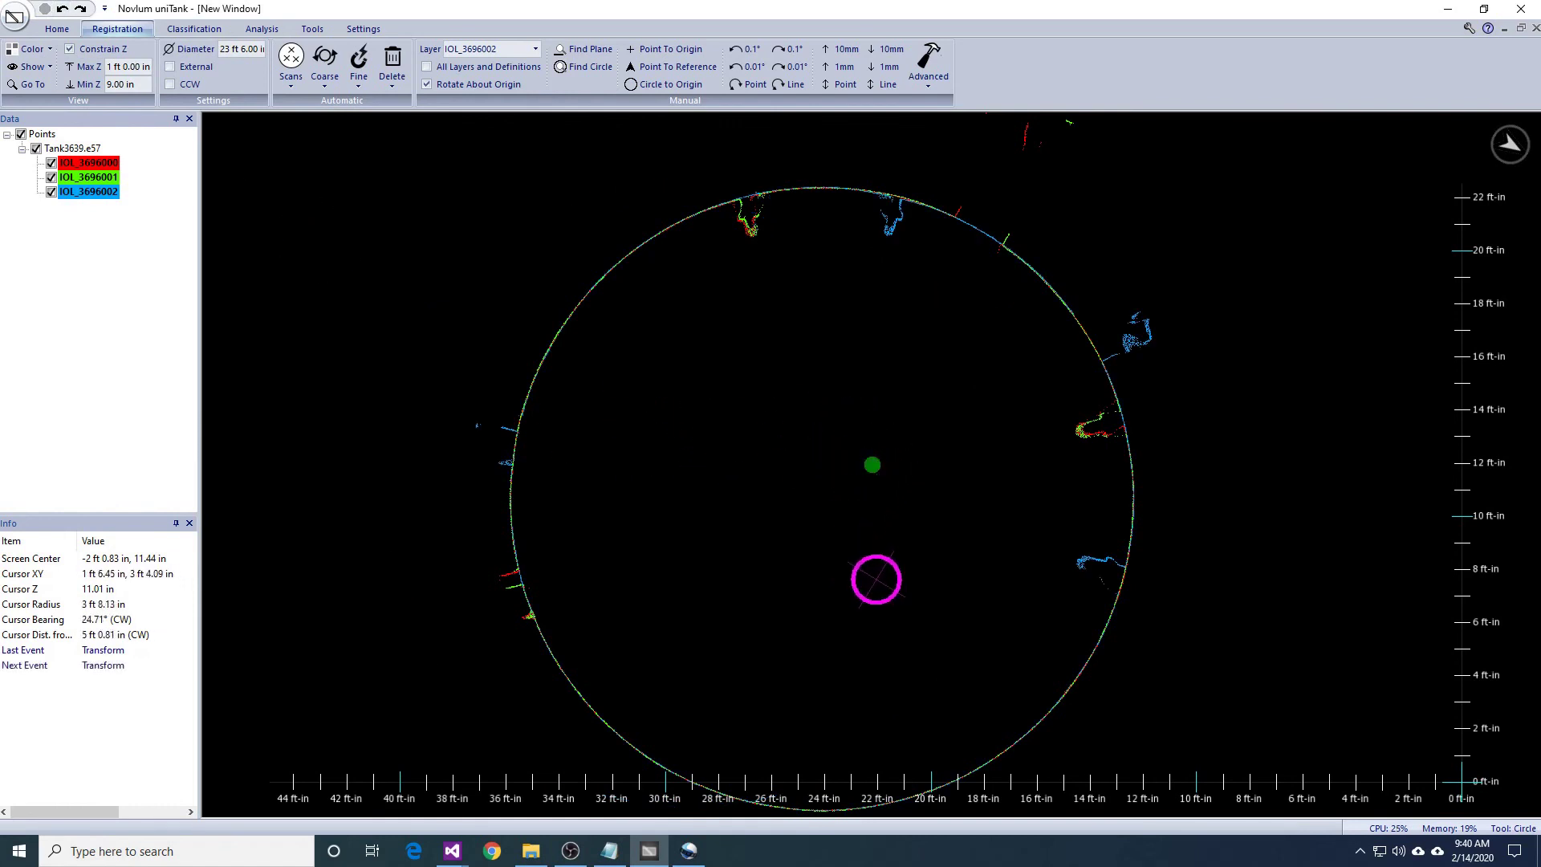
pyautogui.moveTo(855, 654); pyautogui.dragTo(928, 606)
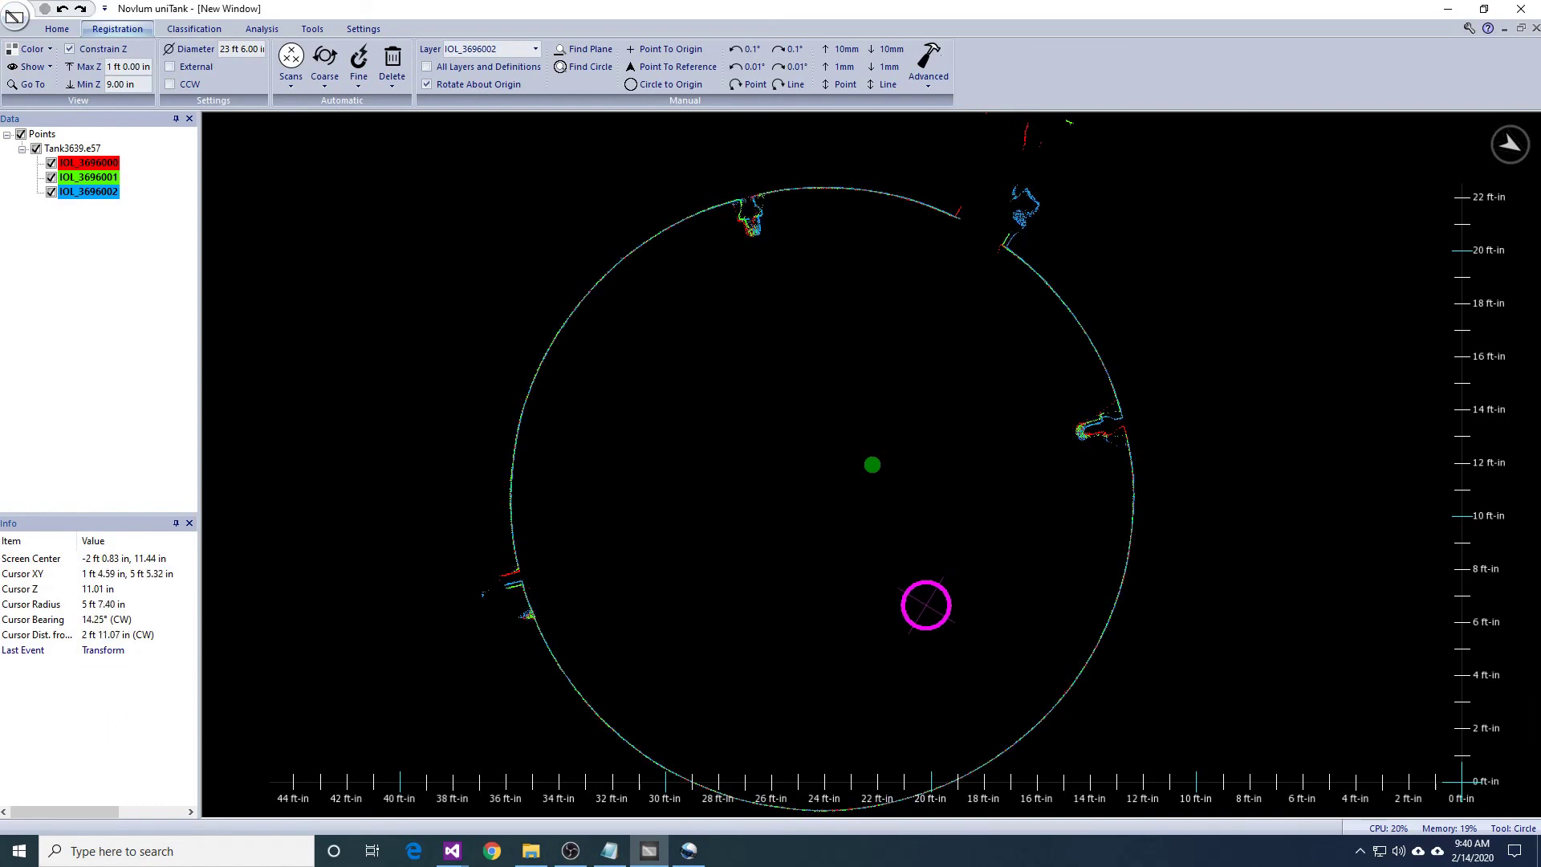
# Examine the remaining rotational offsets between the scan layers at the wall opening and the other wall features.
pyautogui.scroll(4, 801, 471)
pyautogui.moveTo(790, 472); pyautogui.dragTo(690, 526, button='middle')
pyautogui.scroll(6, 692, 525)
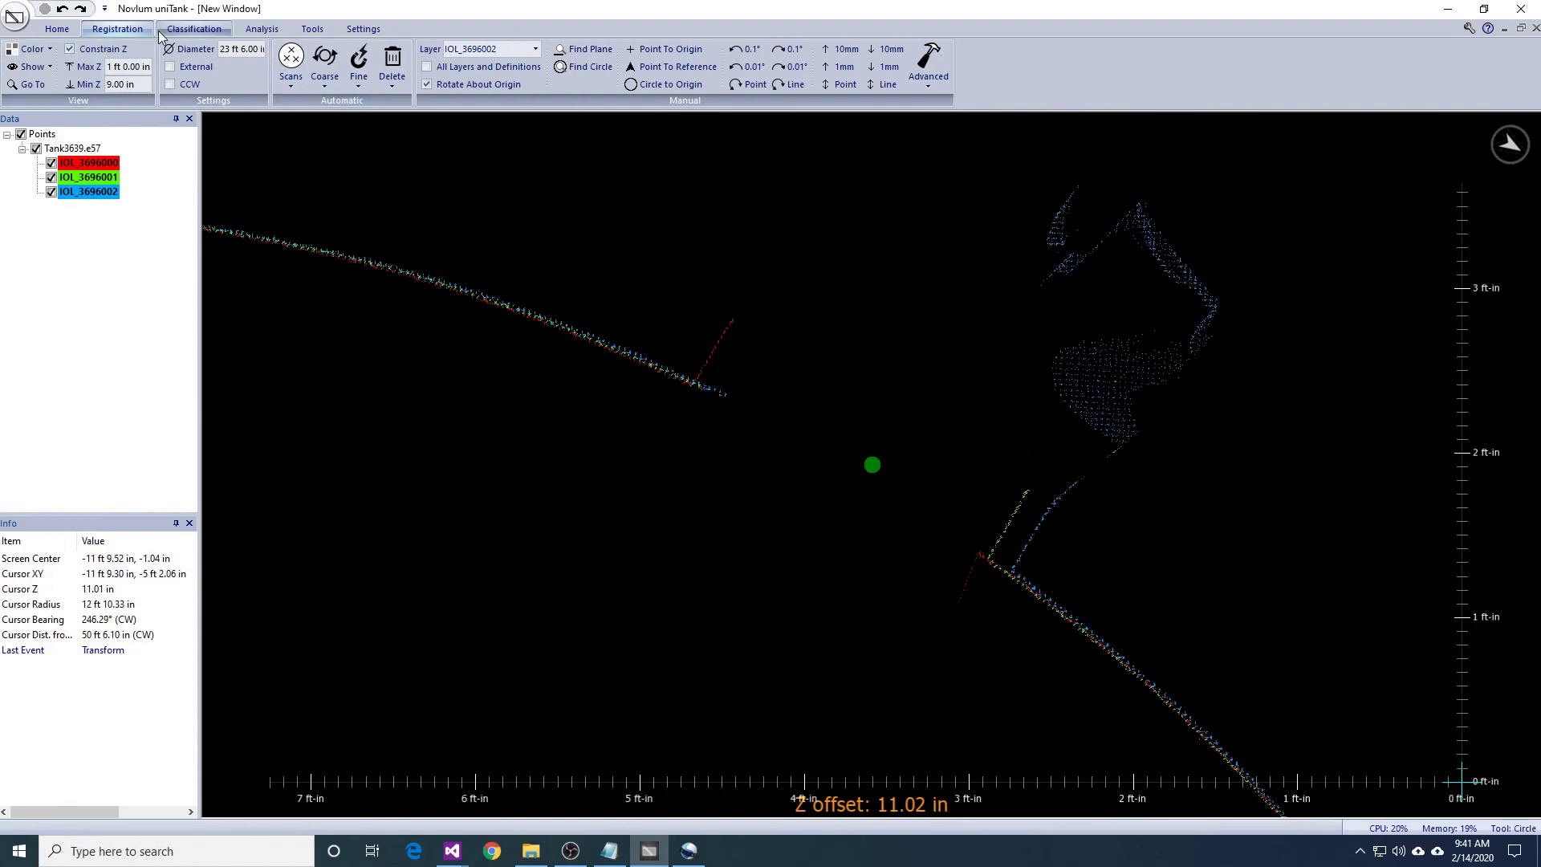
pyautogui.moveTo(1052, 480); pyautogui.dragTo(1036, 454, button='middle')
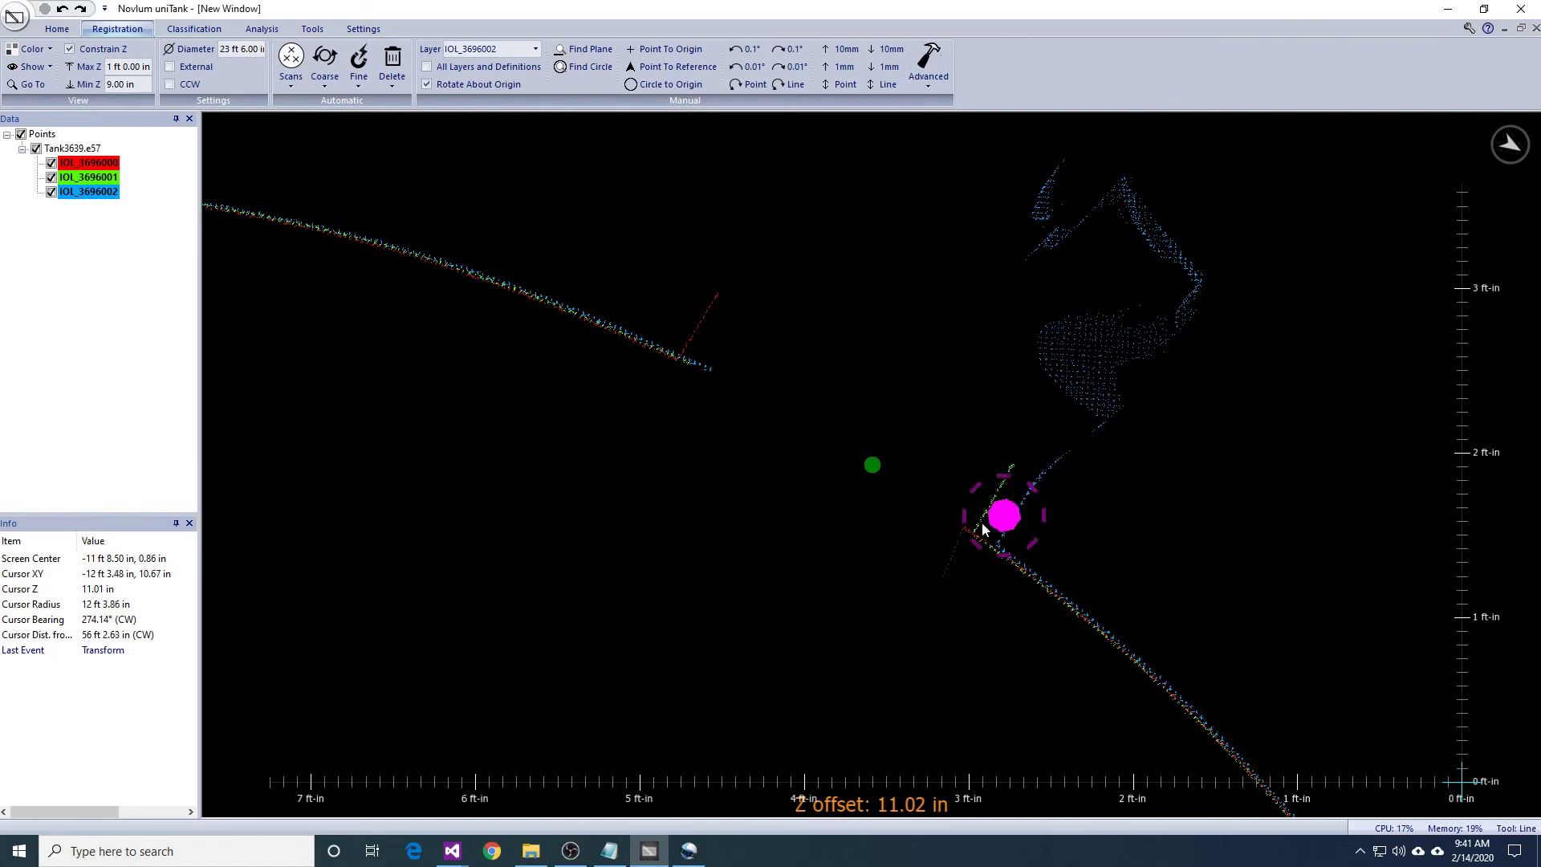
pyautogui.moveTo(767, 468); pyautogui.dragTo(1024, 428, button='middle')
pyautogui.scroll(-5, 909, 421)
pyautogui.scroll(5, 899, 452)
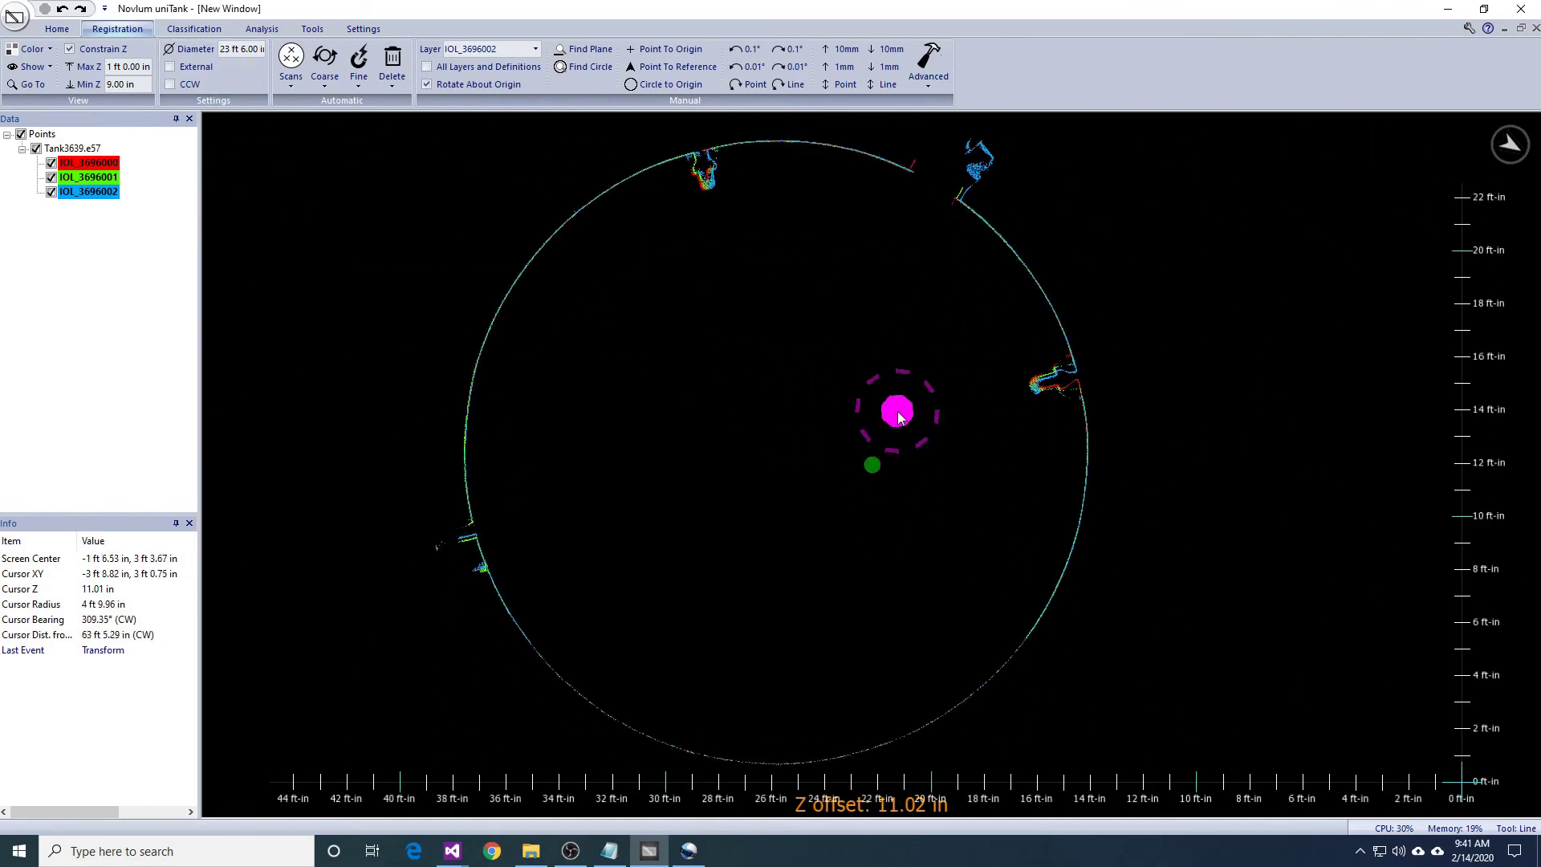
pyautogui.scroll(3, 873, 468)
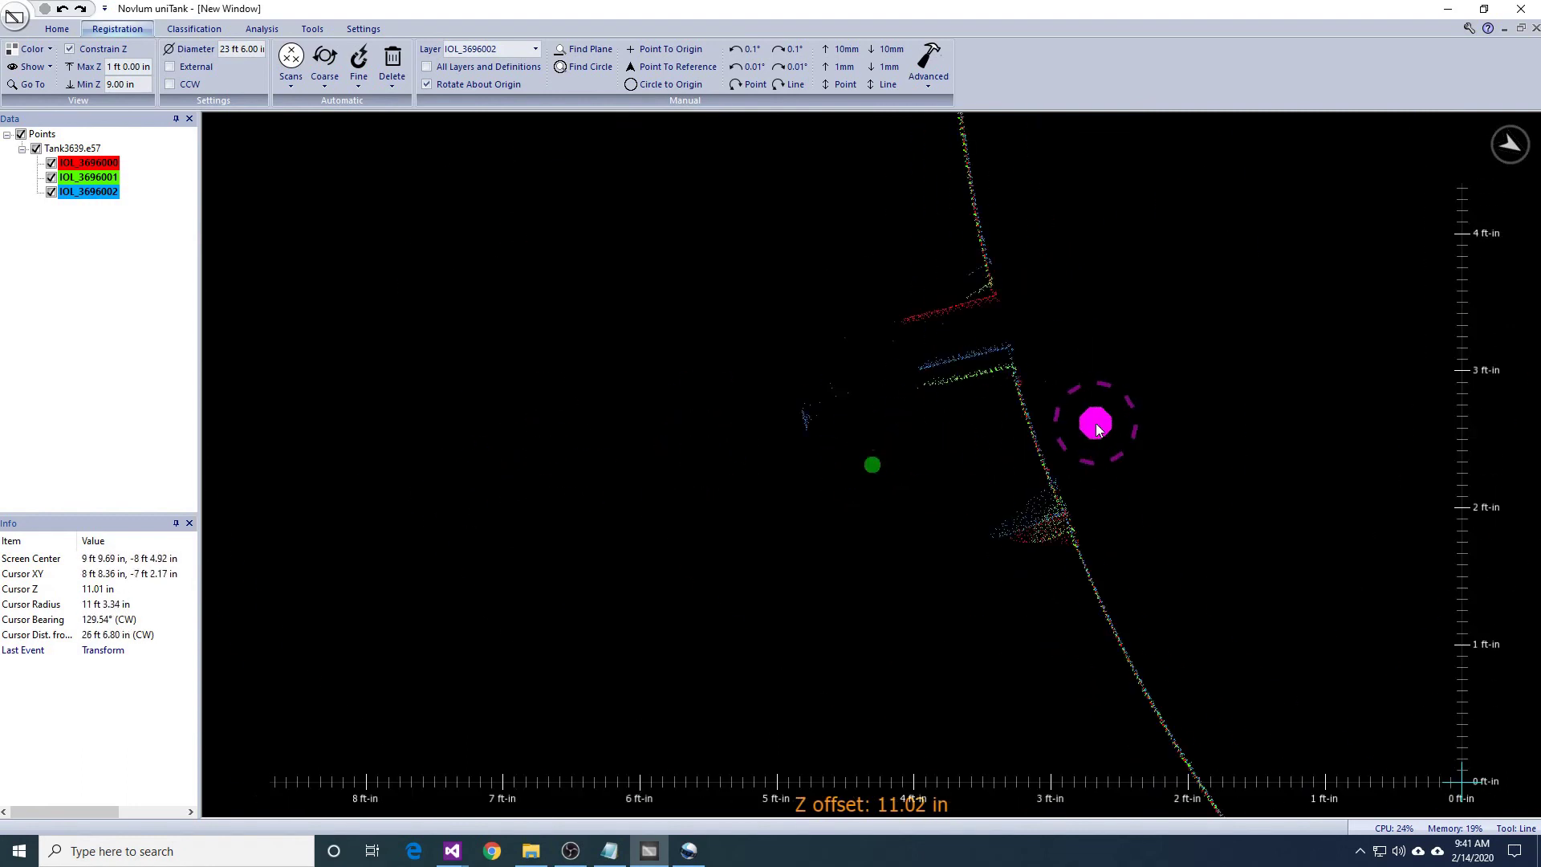
pyautogui.scroll(-3, 1097, 424)
pyautogui.moveTo(1198, 391); pyautogui.dragTo(913, 617, button='middle')
pyautogui.moveTo(1106, 390); pyautogui.dragTo(1003, 505, button='middle')
pyautogui.scroll(1, 1156, 501)
pyautogui.moveTo(1253, 587); pyautogui.dragTo(1108, 466, button='middle')
pyautogui.scroll(6, 1107, 468)
pyautogui.moveTo(1461, 425); pyautogui.dragTo(858, 490, button='middle')
# Draw a line about 1.93 in from the blue to the green opening edge, rotate IOL_3696002 by it, and nudge it clockwise in 0.01° increments.
pyautogui.moveTo(857, 492); pyautogui.dragTo(837, 425)
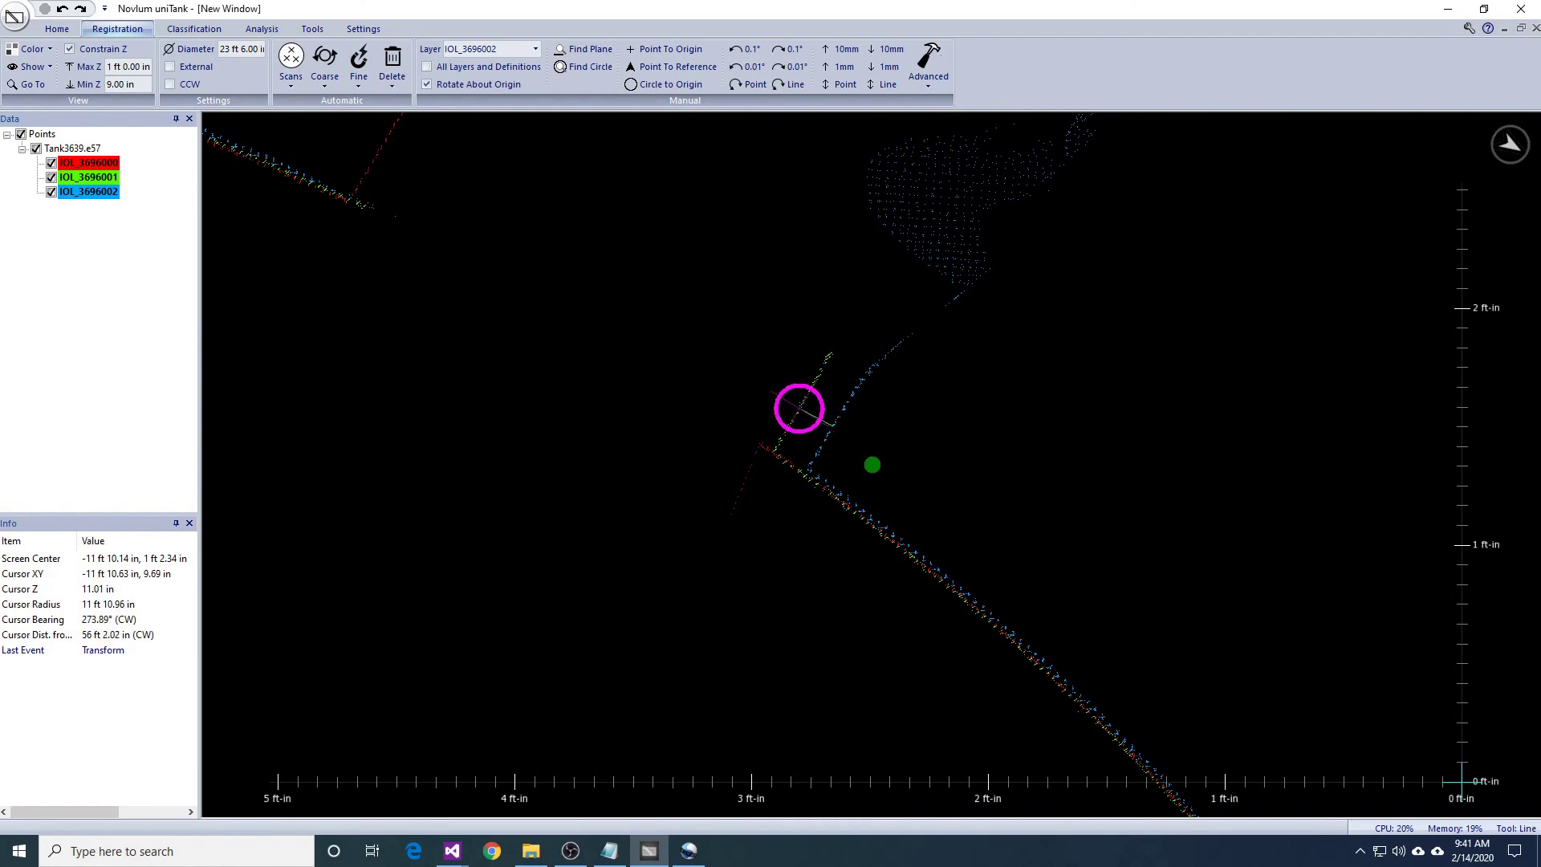
pyautogui.click(800, 408)
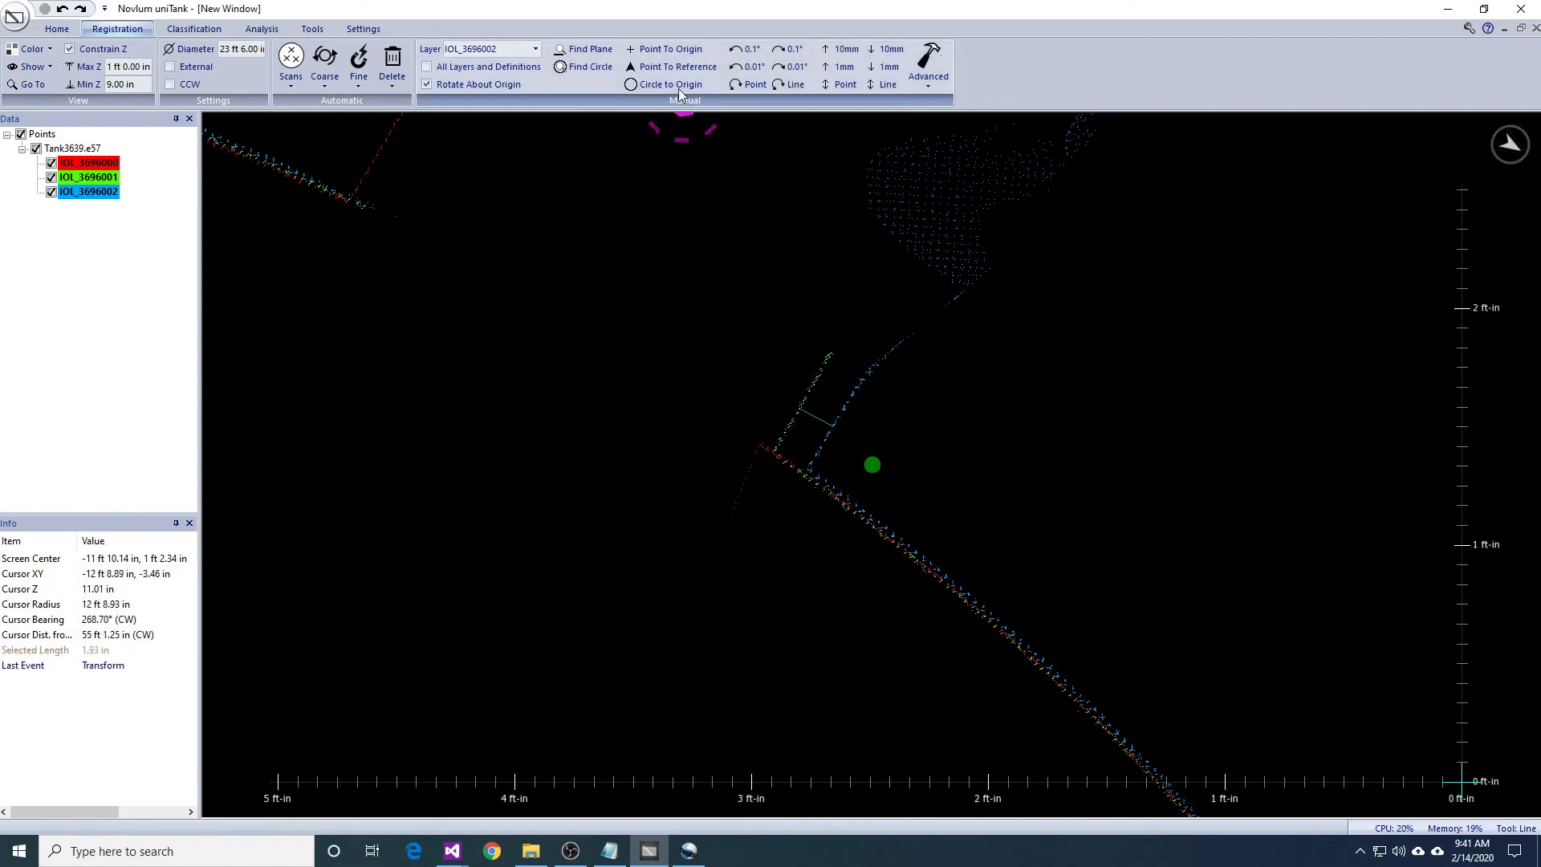
pyautogui.click(780, 88)
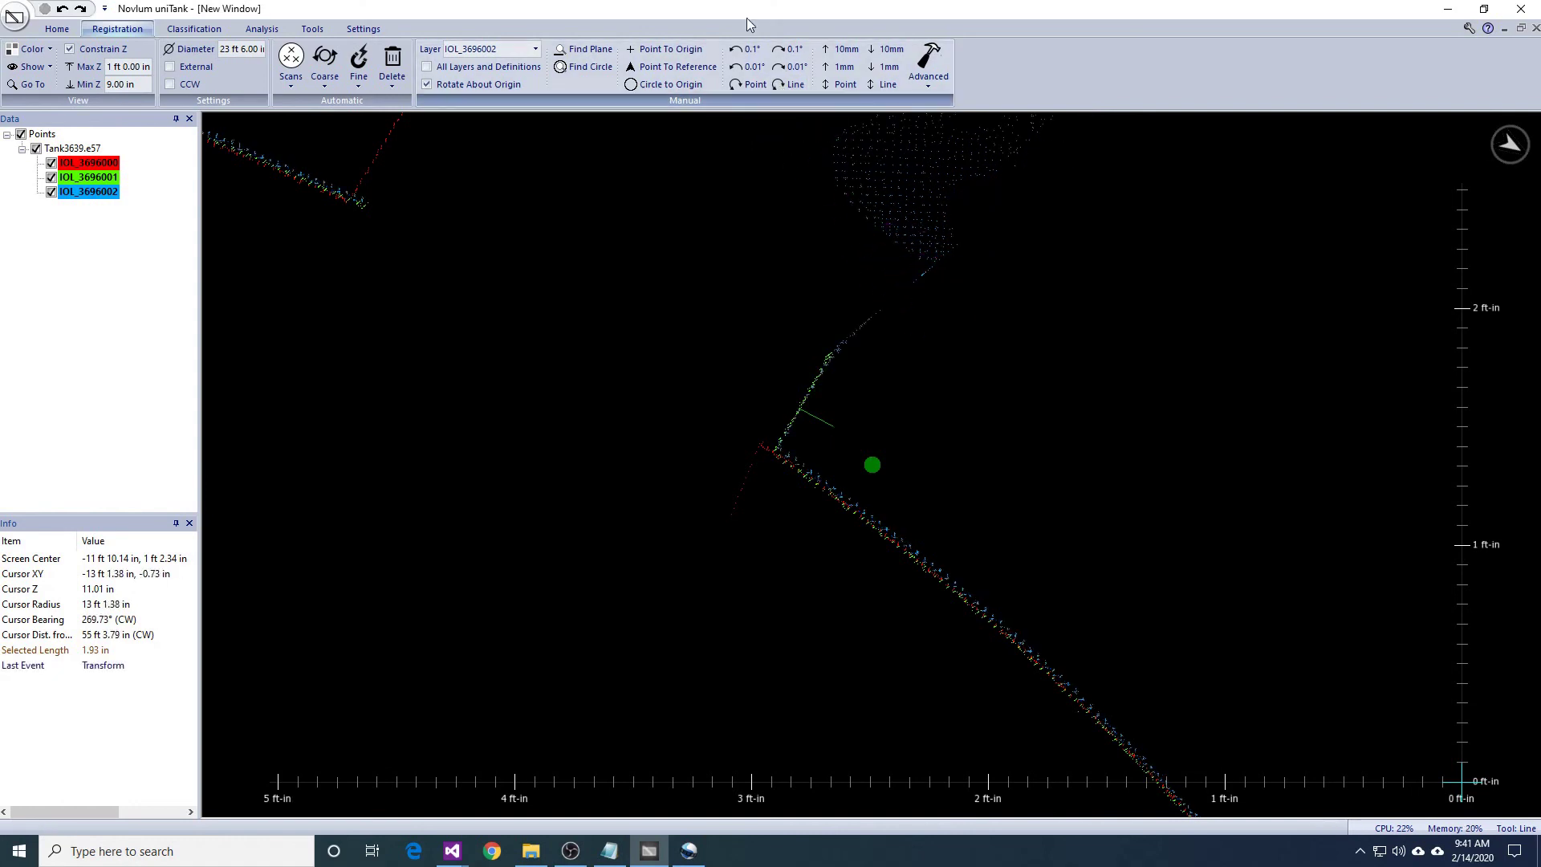
pyautogui.click(796, 69)
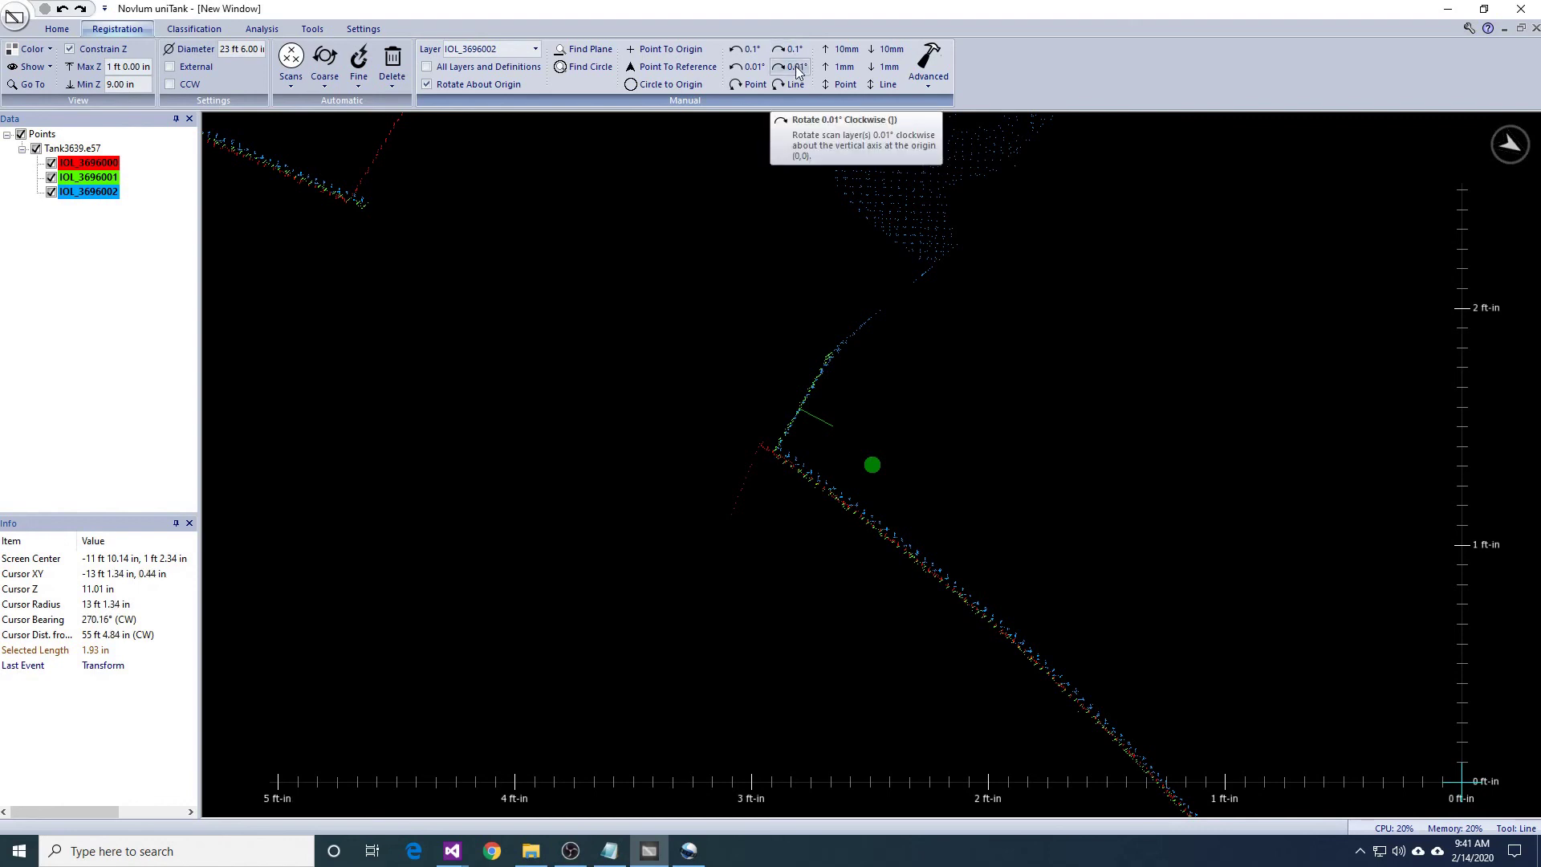
pyautogui.click(796, 69)
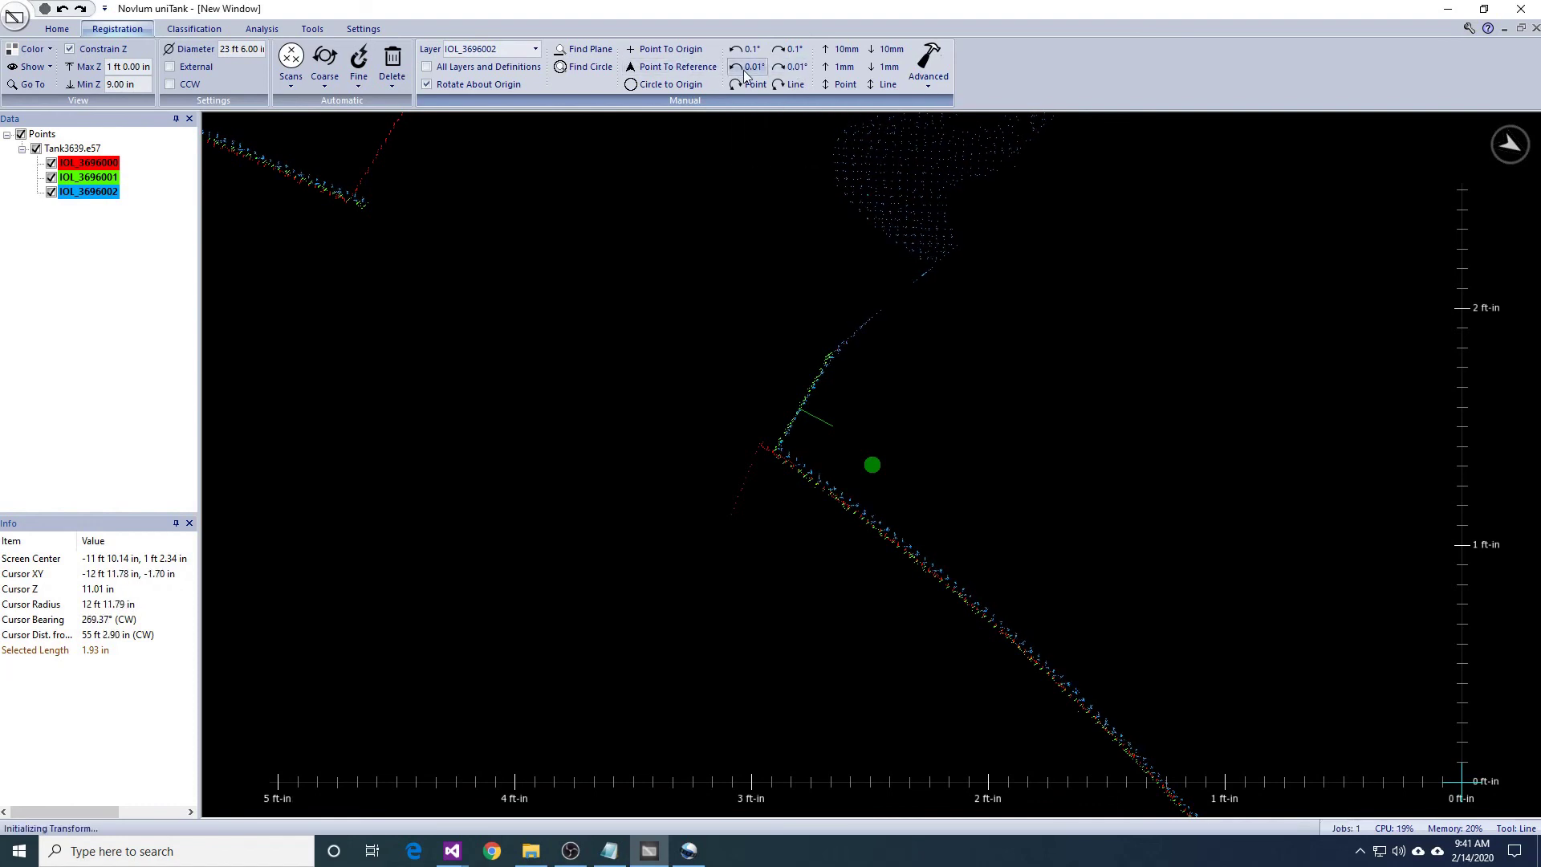
# Examine the layer alignment at the wall opening and along the wall to the protruding feature beside it.
pyautogui.scroll(-5, 1033, 420)
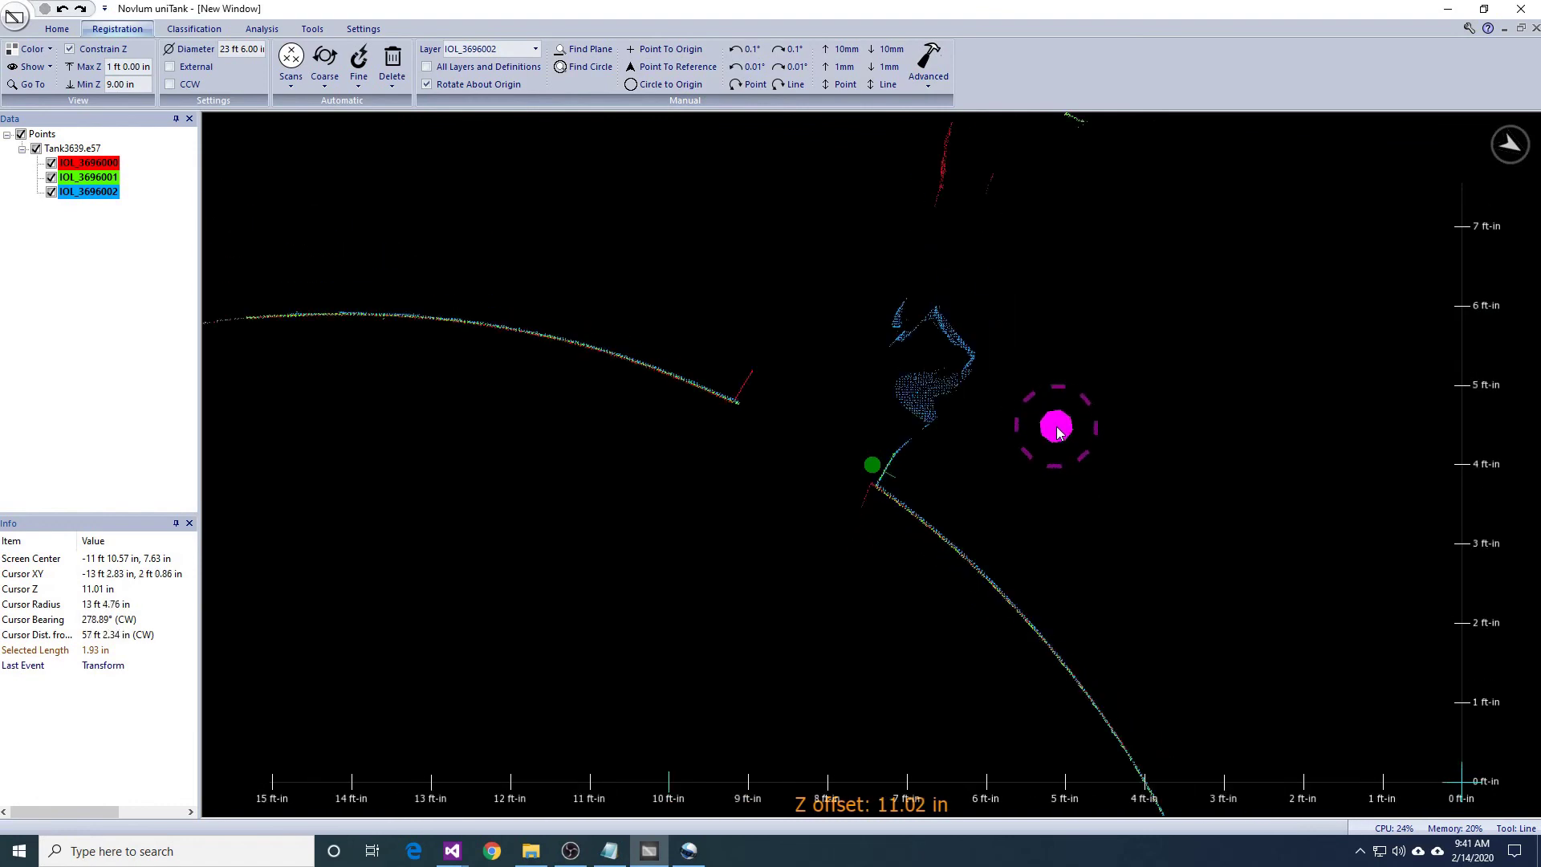
pyautogui.scroll(-4, 873, 388)
pyautogui.moveTo(1085, 402); pyautogui.dragTo(1105, 565, button='middle')
pyautogui.moveTo(925, 363); pyautogui.dragTo(876, 447, button='middle')
pyautogui.scroll(9, 878, 452)
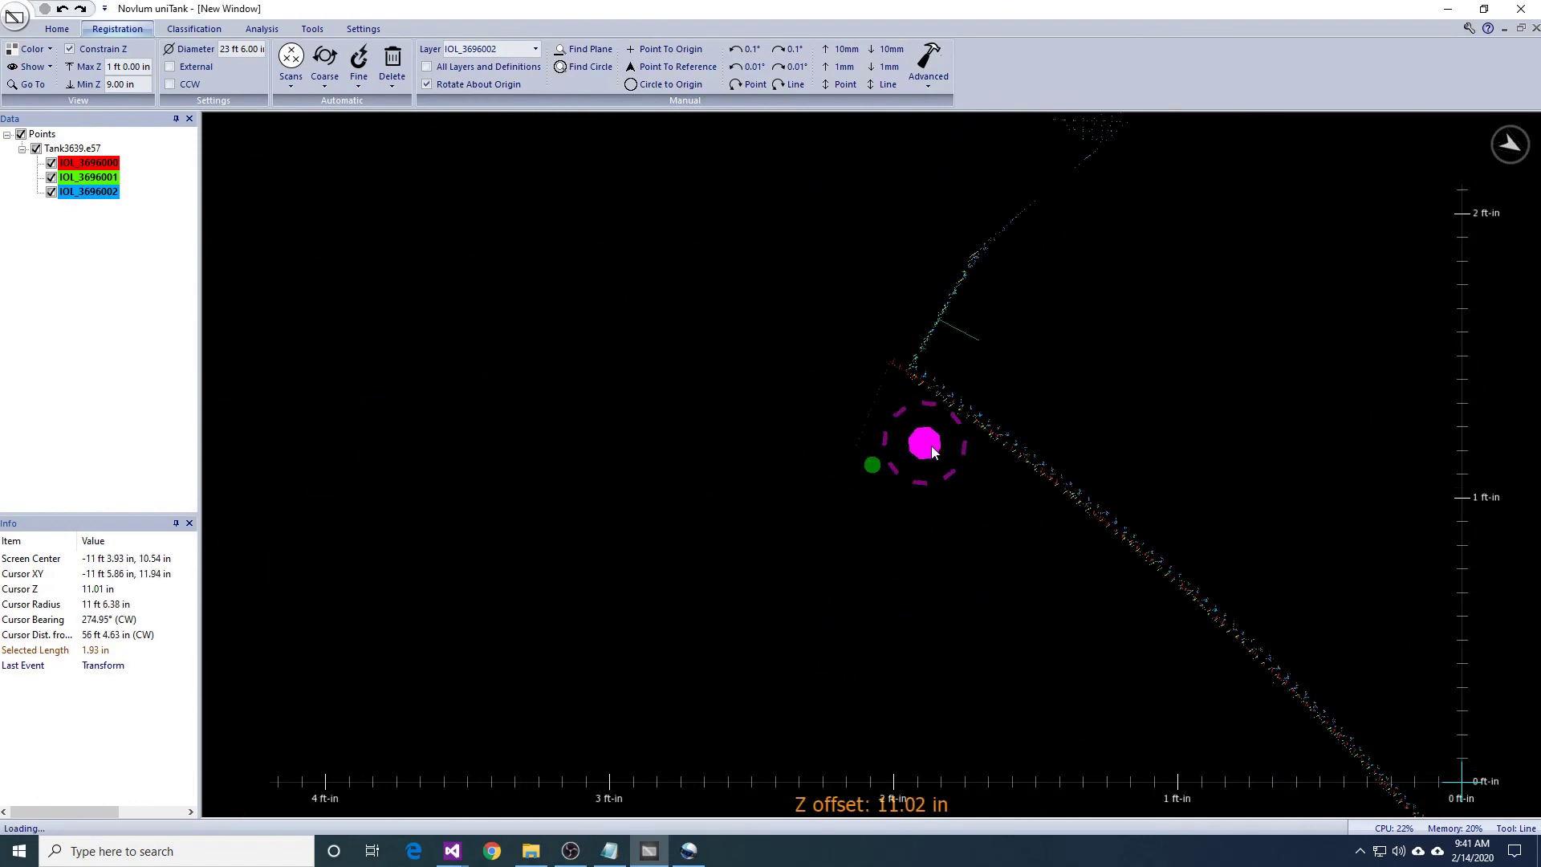
pyautogui.moveTo(465, 221); pyautogui.dragTo(1300, 403, button='middle')
pyautogui.scroll(-4, 879, 403)
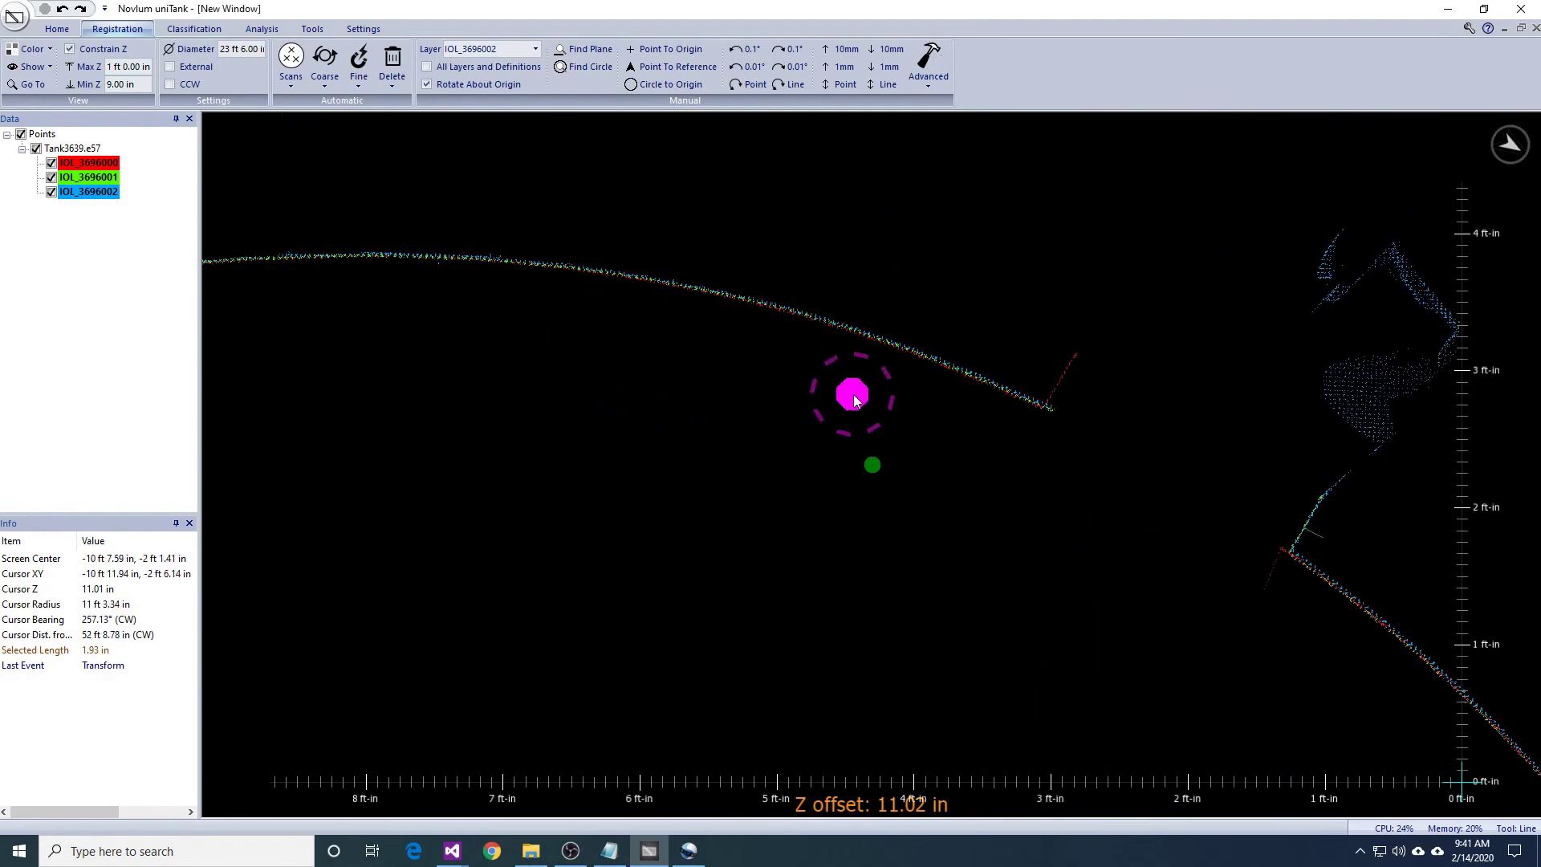
pyautogui.moveTo(375, 402); pyautogui.dragTo(1317, 335, button='middle')
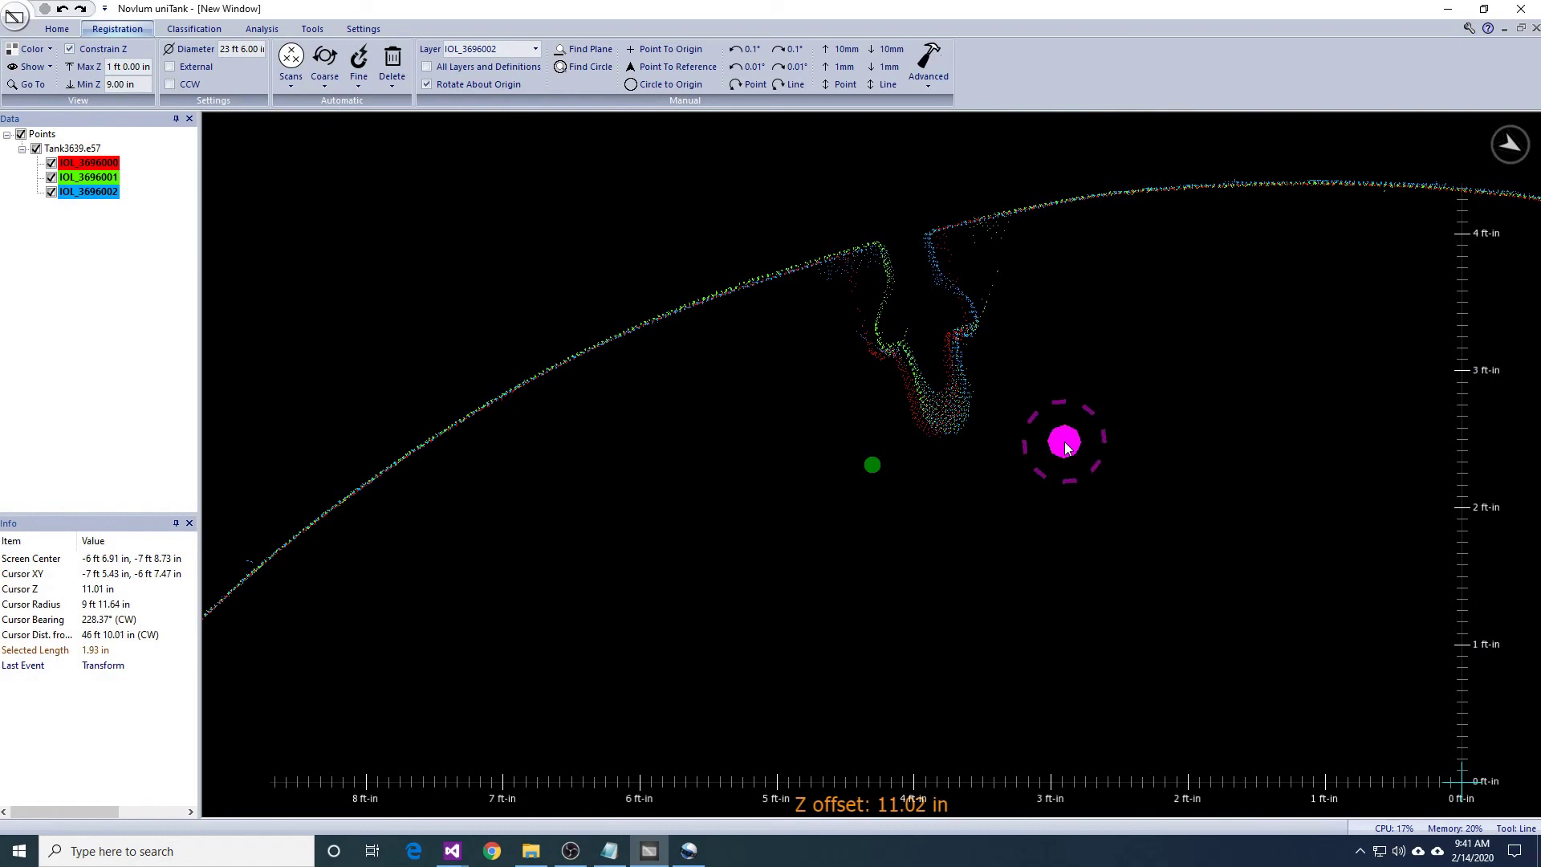
# Narrow the Z slice to 1 in by setting its minimum to 11 in, and shift it down to 10 to 11 in.
pyautogui.click(121, 86)
pyautogui.write('11in')
pyautogui.press('Return')
pyautogui.press('pagedown')
pyautogui.press('pagedown')
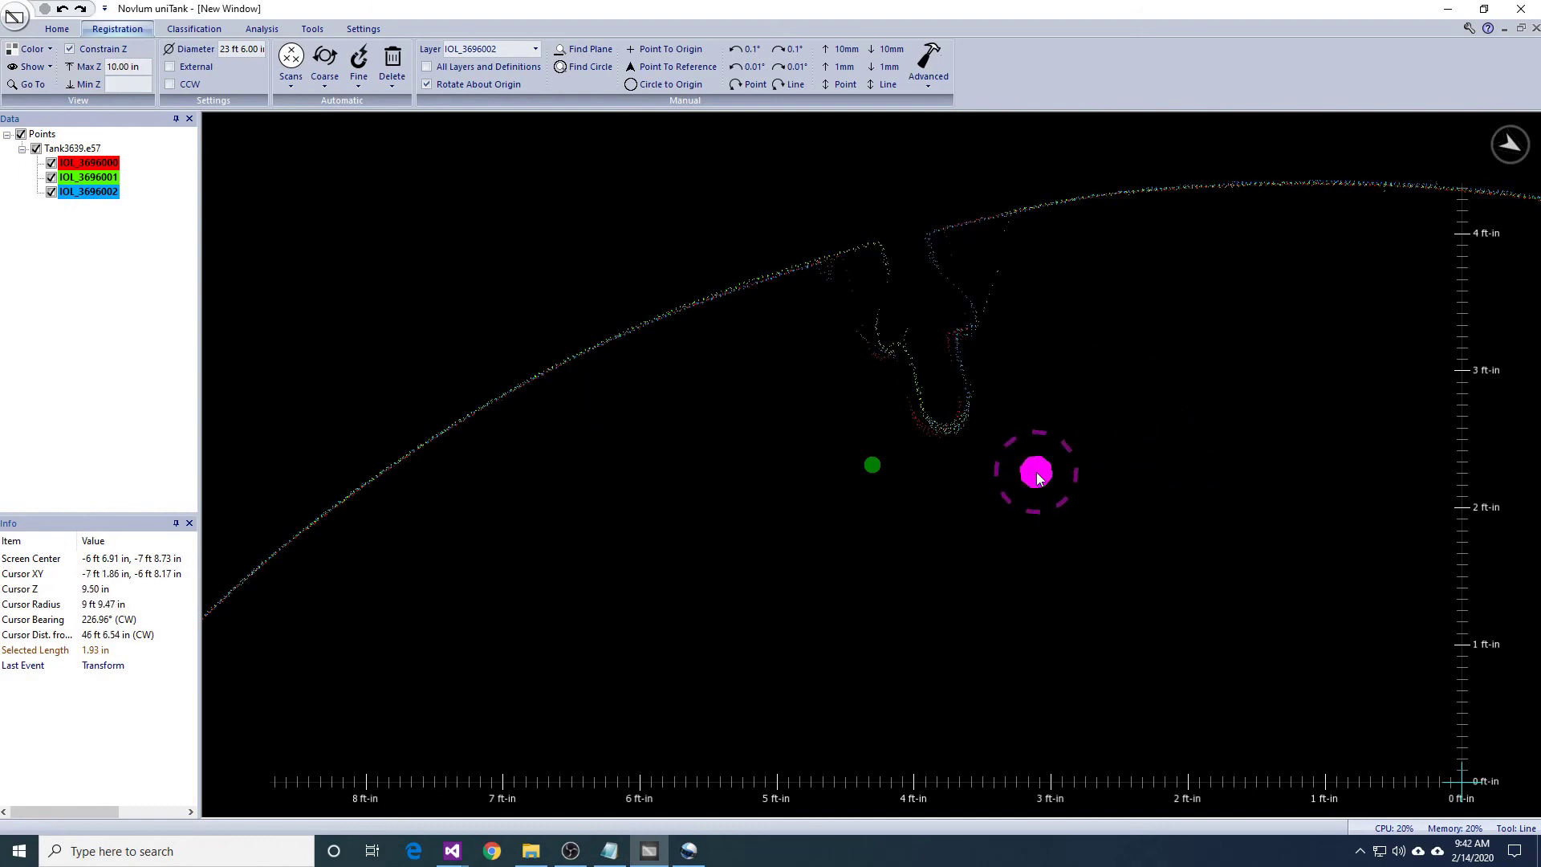
pyautogui.press('pageup')
# Draw a line about 0.89 in from the red to the green edge of the protruding wall feature, and rotate IOL_3696000 by it.
pyautogui.scroll(5, 1038, 474)
pyautogui.moveTo(1044, 397); pyautogui.dragTo(1016, 414, button='middle')
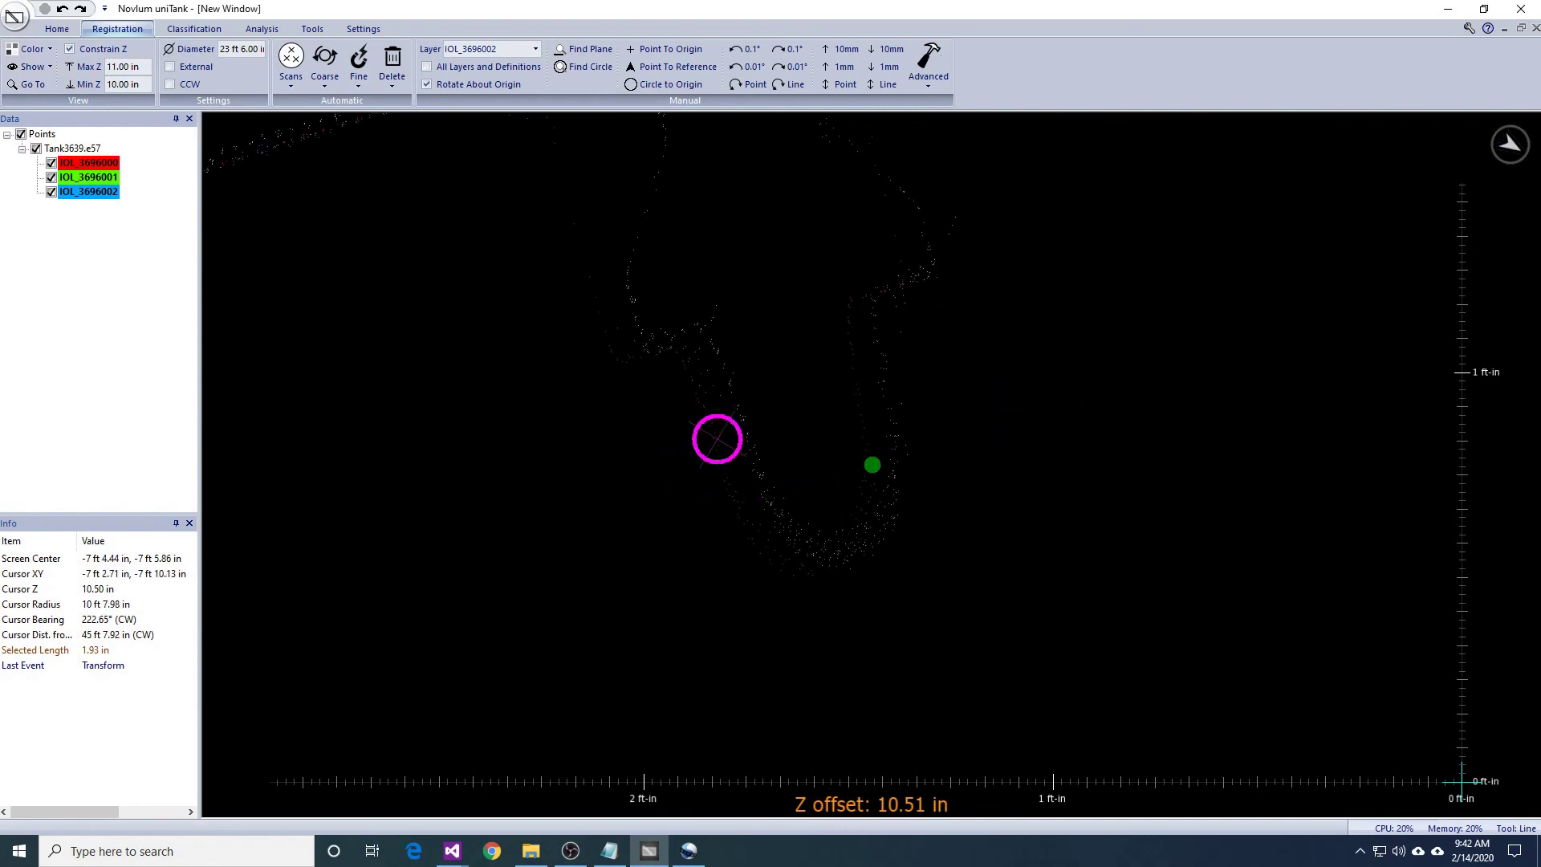
pyautogui.click(715, 440)
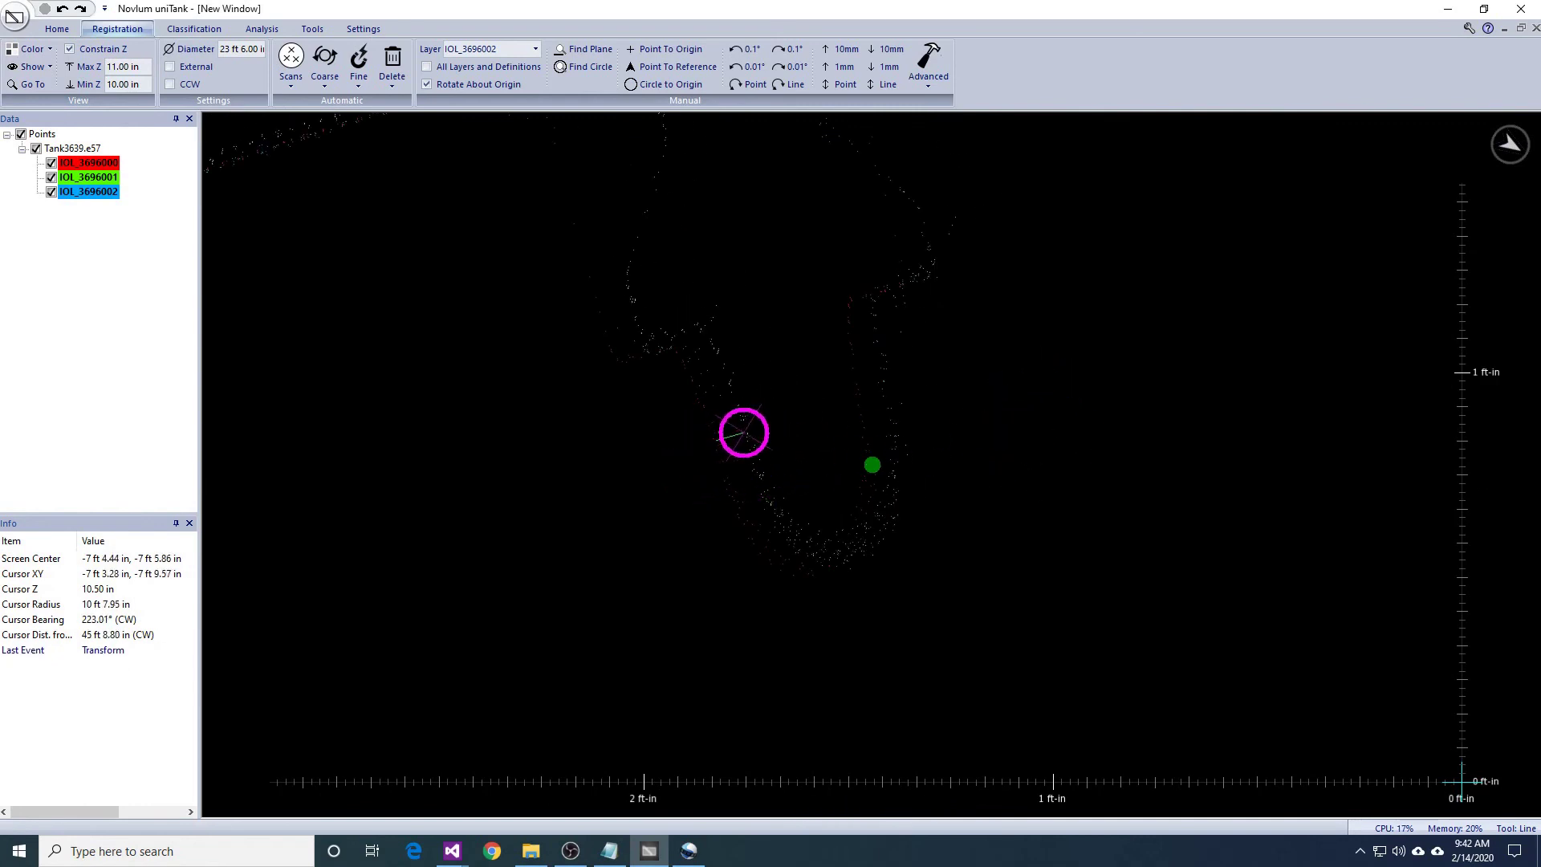
pyautogui.click(508, 51)
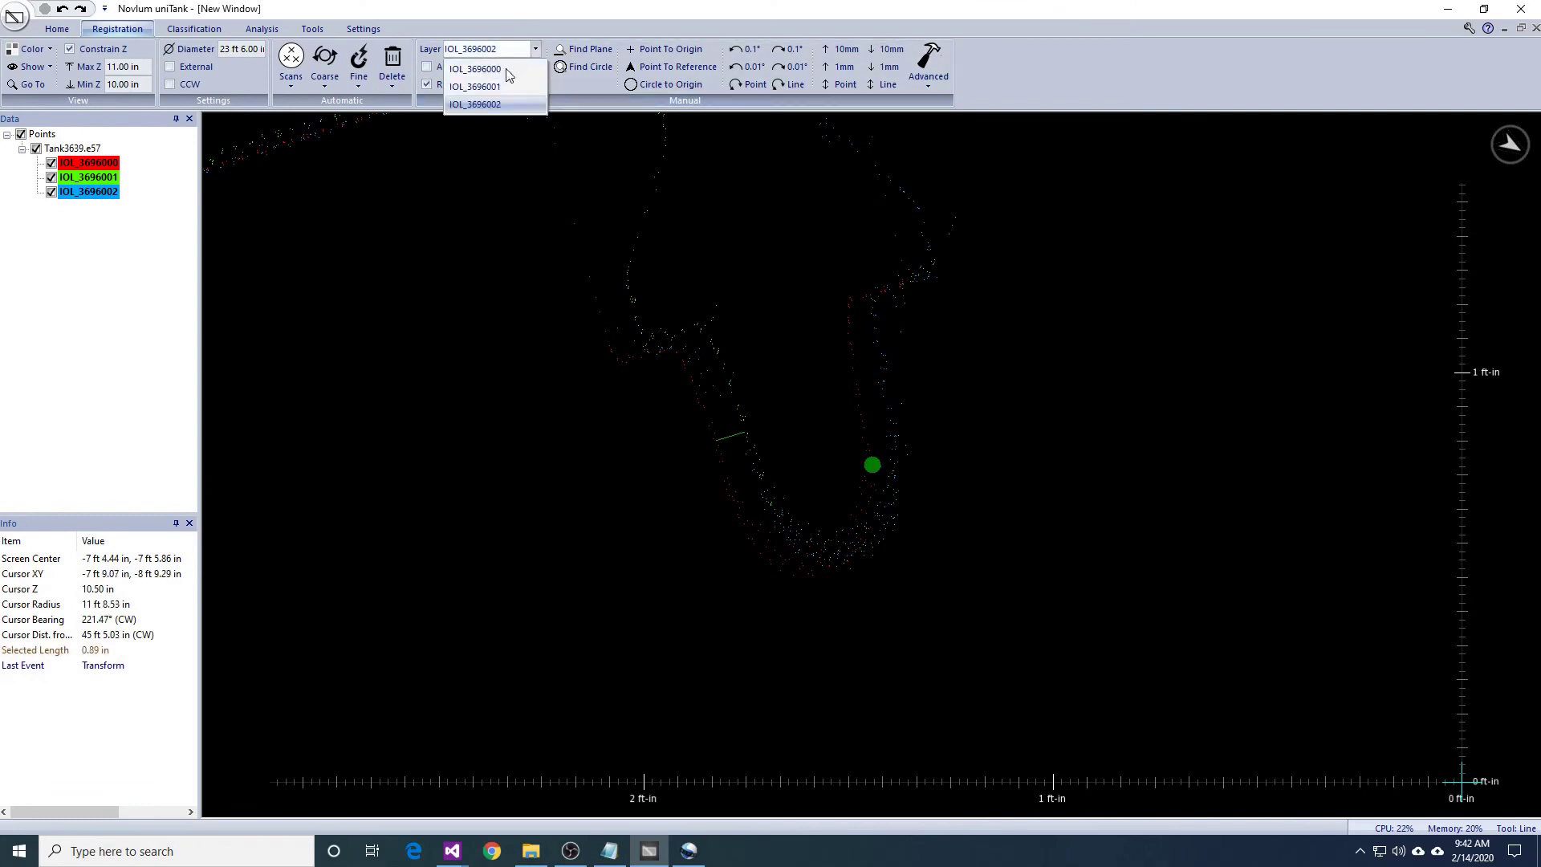
pyautogui.click(501, 68)
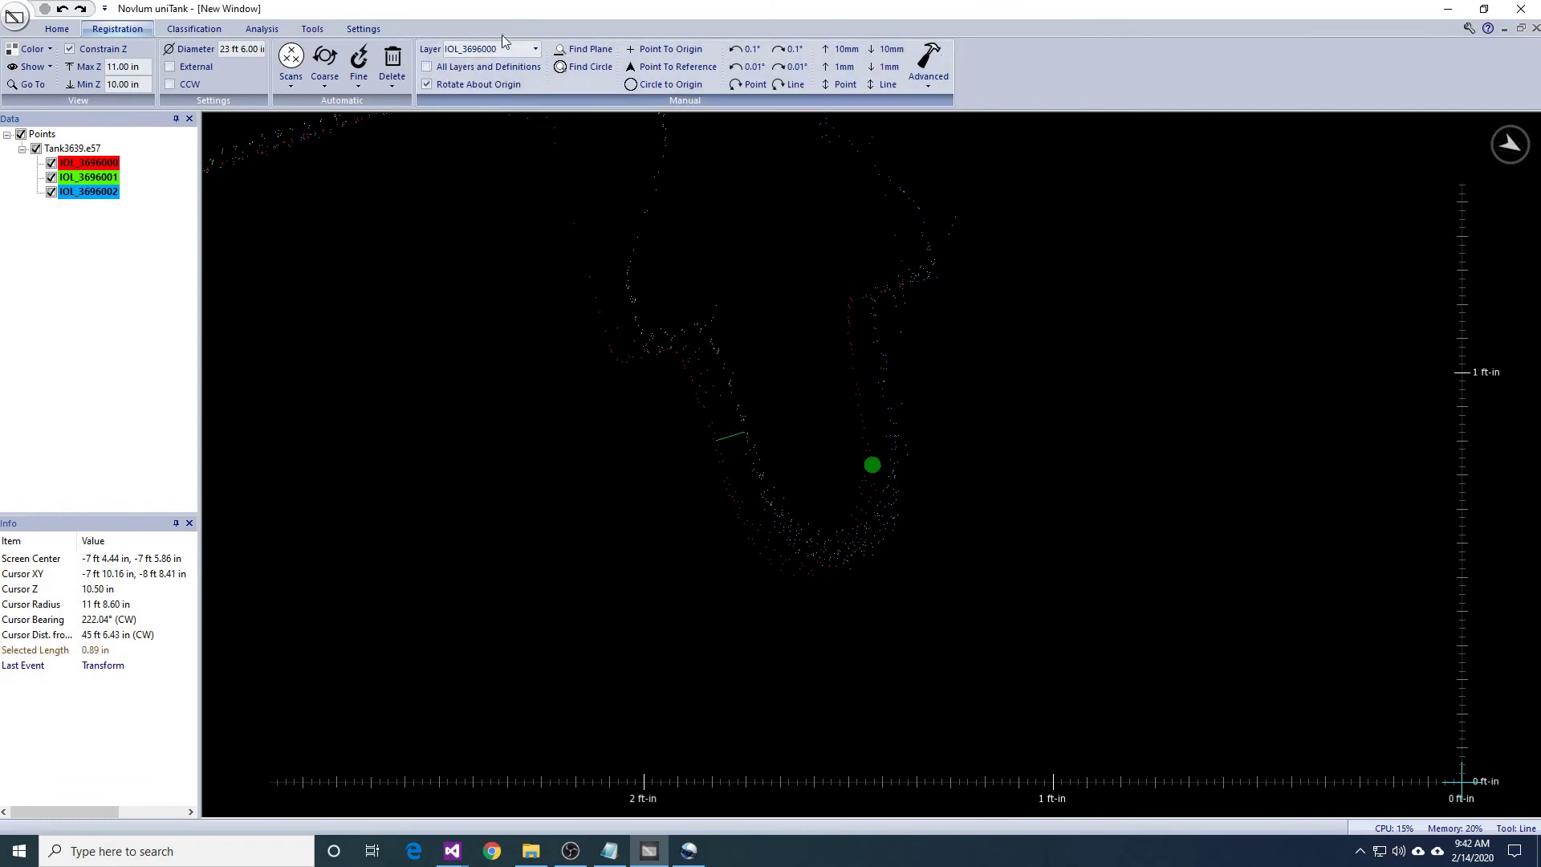
pyautogui.click(794, 85)
# Examine how the three layers coincide around the tank wall in the 10 to 11 in slice.
pyautogui.moveTo(759, 445); pyautogui.dragTo(898, 333, button='middle')
pyautogui.scroll(-4, 898, 333)
pyautogui.moveTo(830, 485); pyautogui.dragTo(845, 478, button='middle')
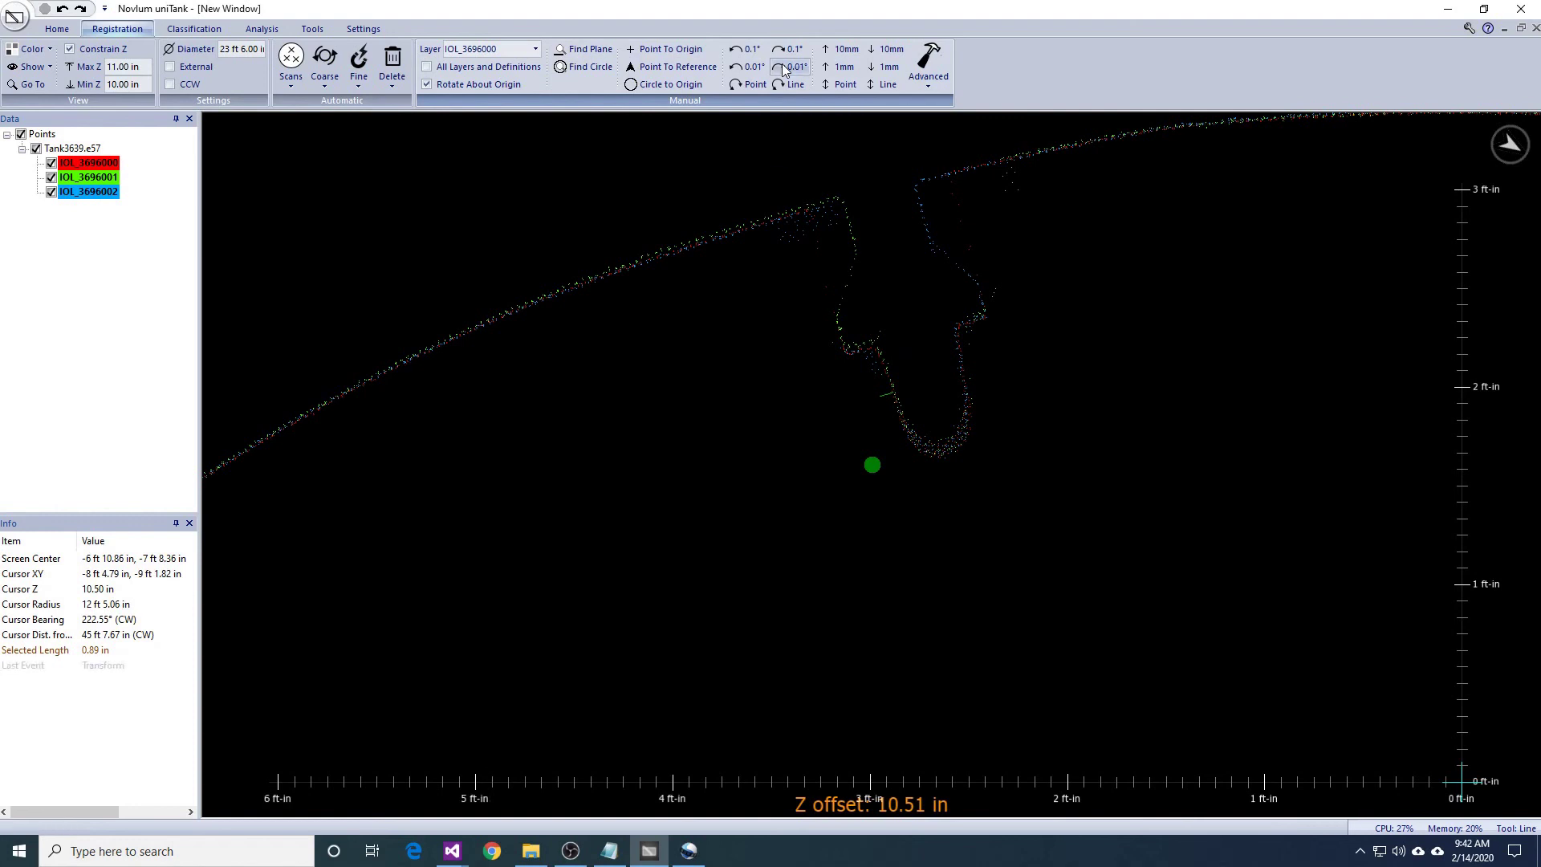
pyautogui.scroll(-6, 1094, 412)
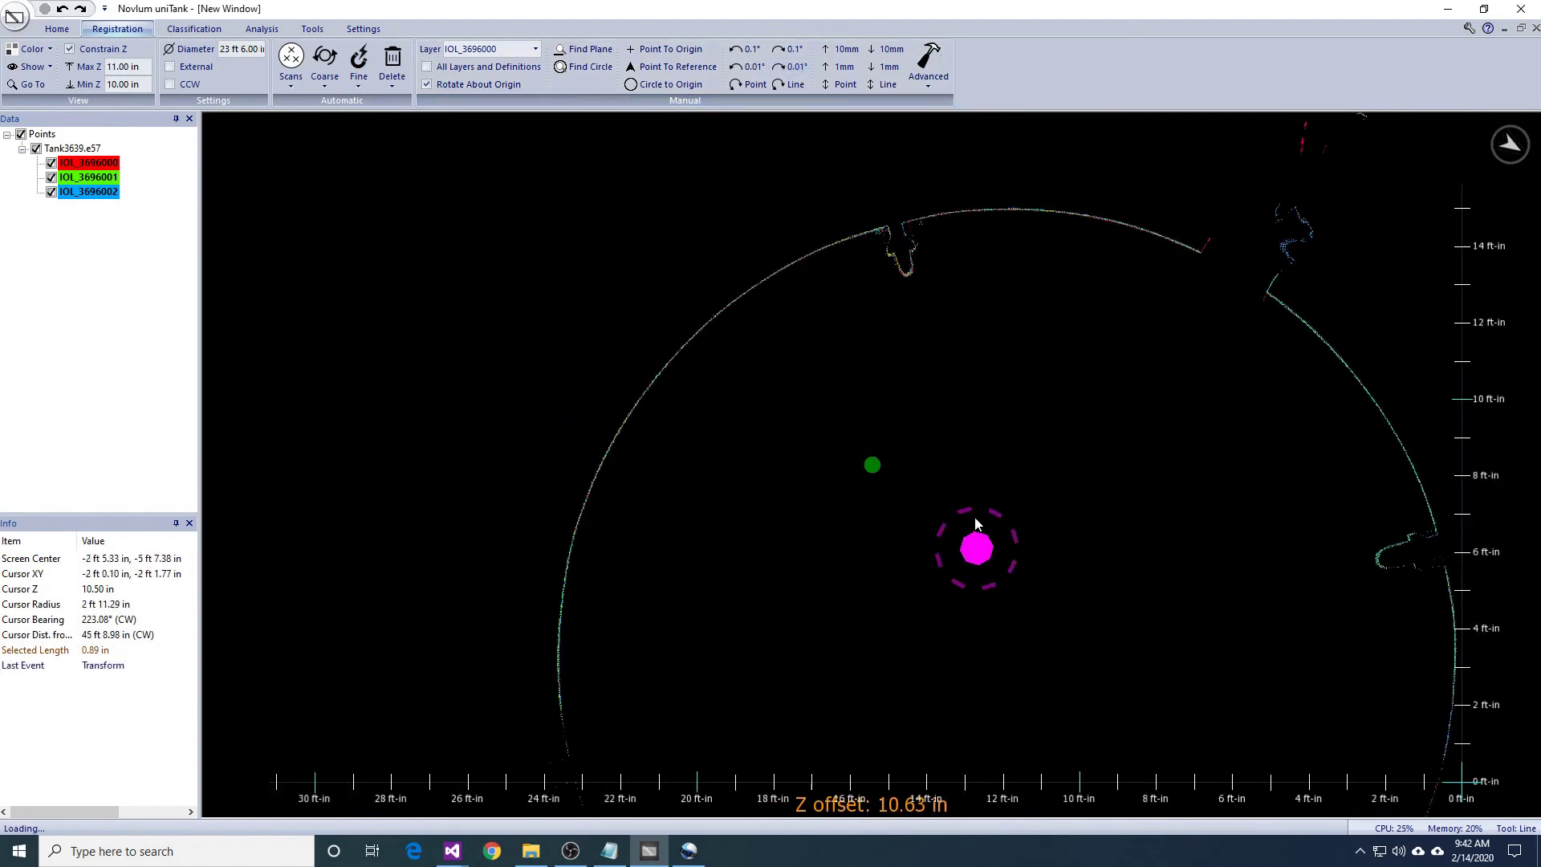
pyautogui.moveTo(1138, 353); pyautogui.dragTo(1015, 459, button='middle')
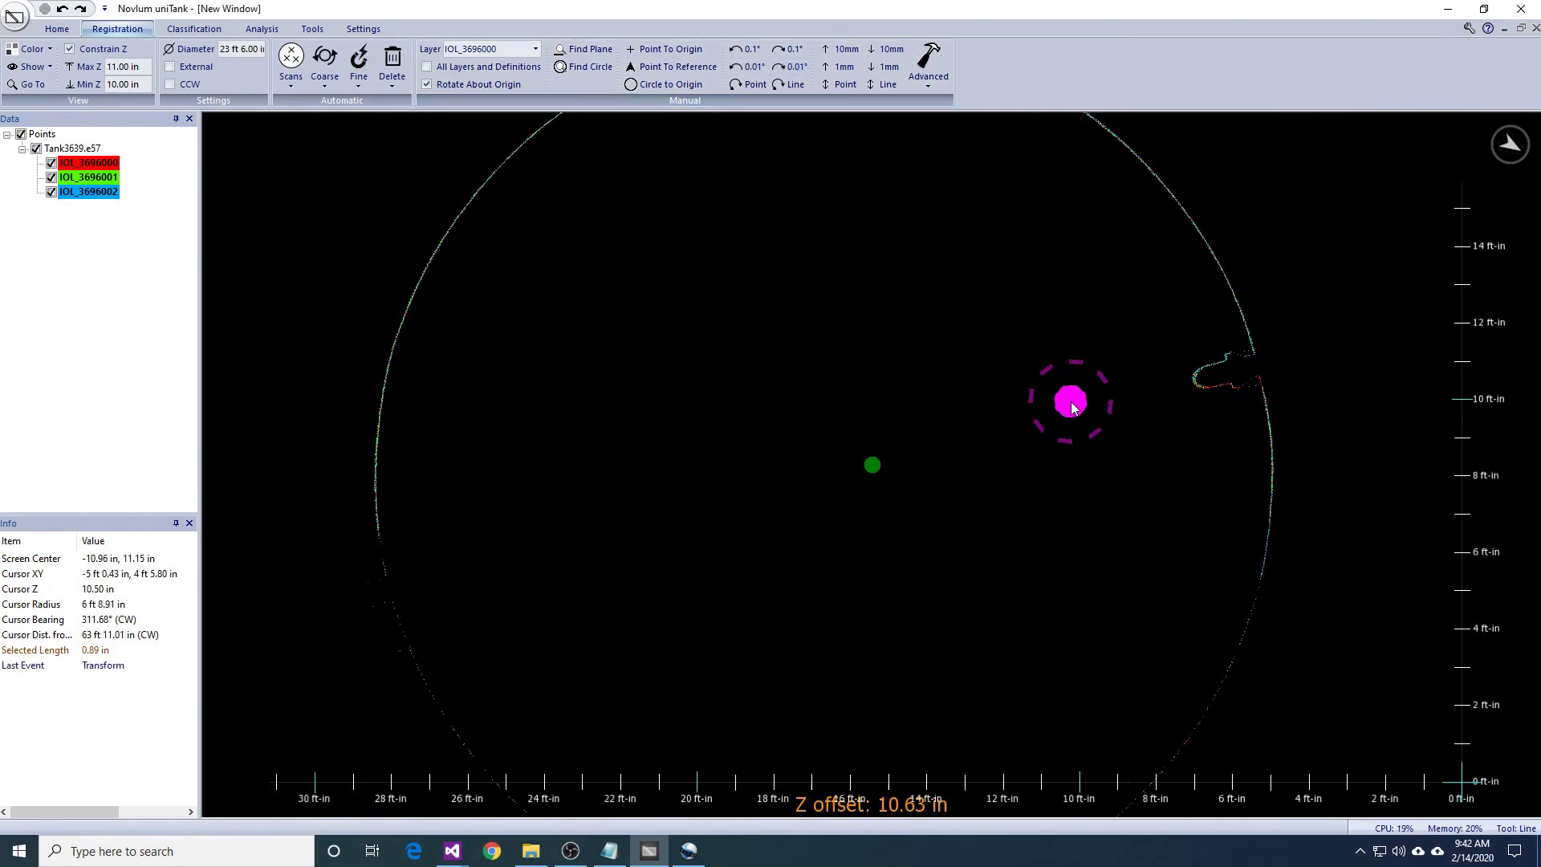
pyautogui.scroll(-1, 1071, 403)
pyautogui.moveTo(911, 502); pyautogui.dragTo(964, 426, button='middle')
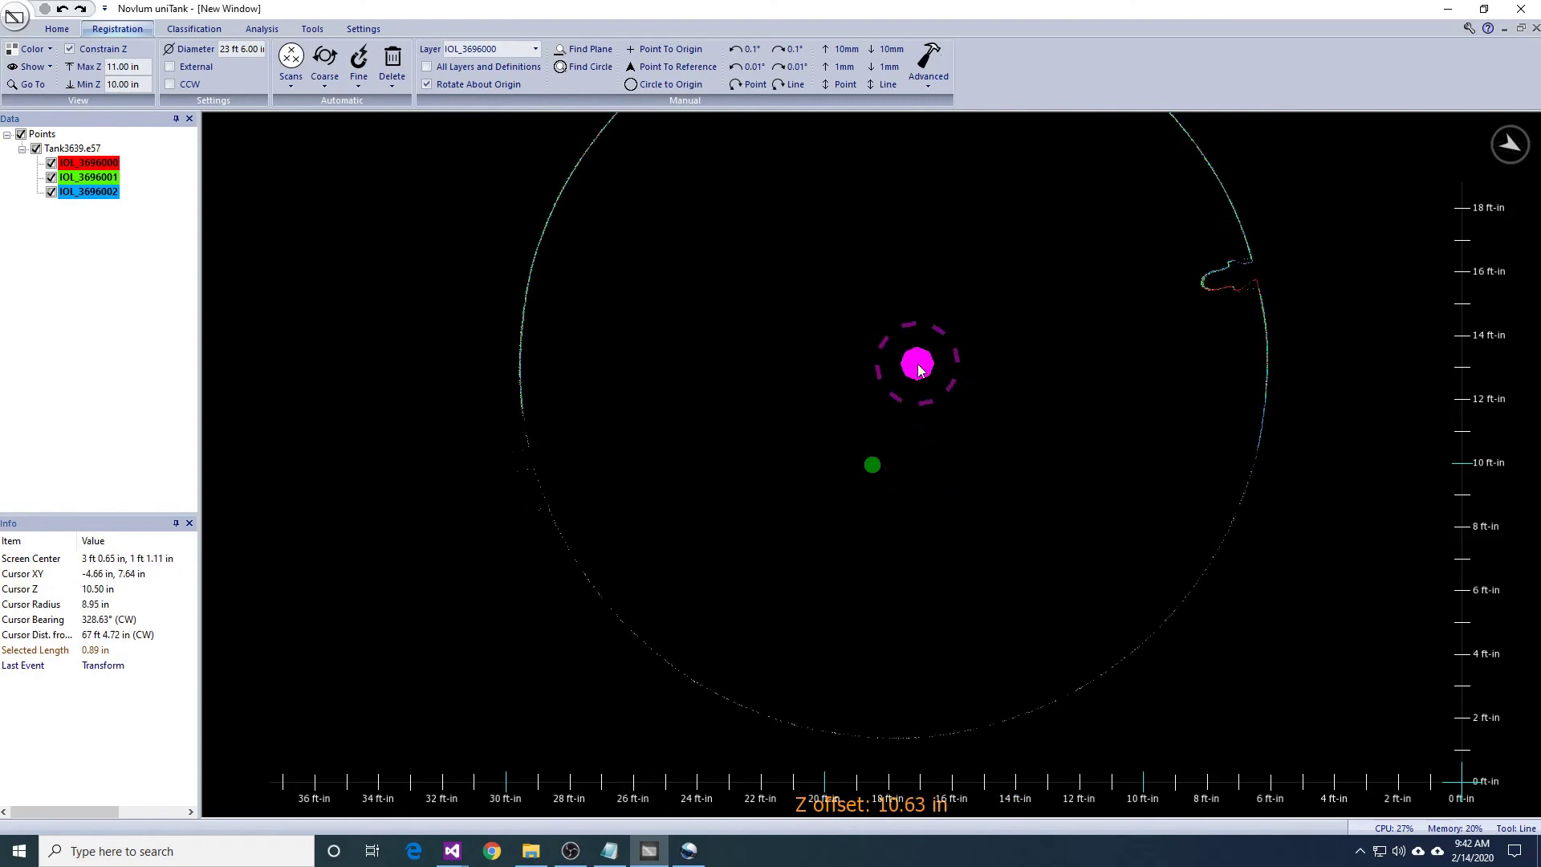
pyautogui.moveTo(917, 216); pyautogui.dragTo(920, 455, button='middle')
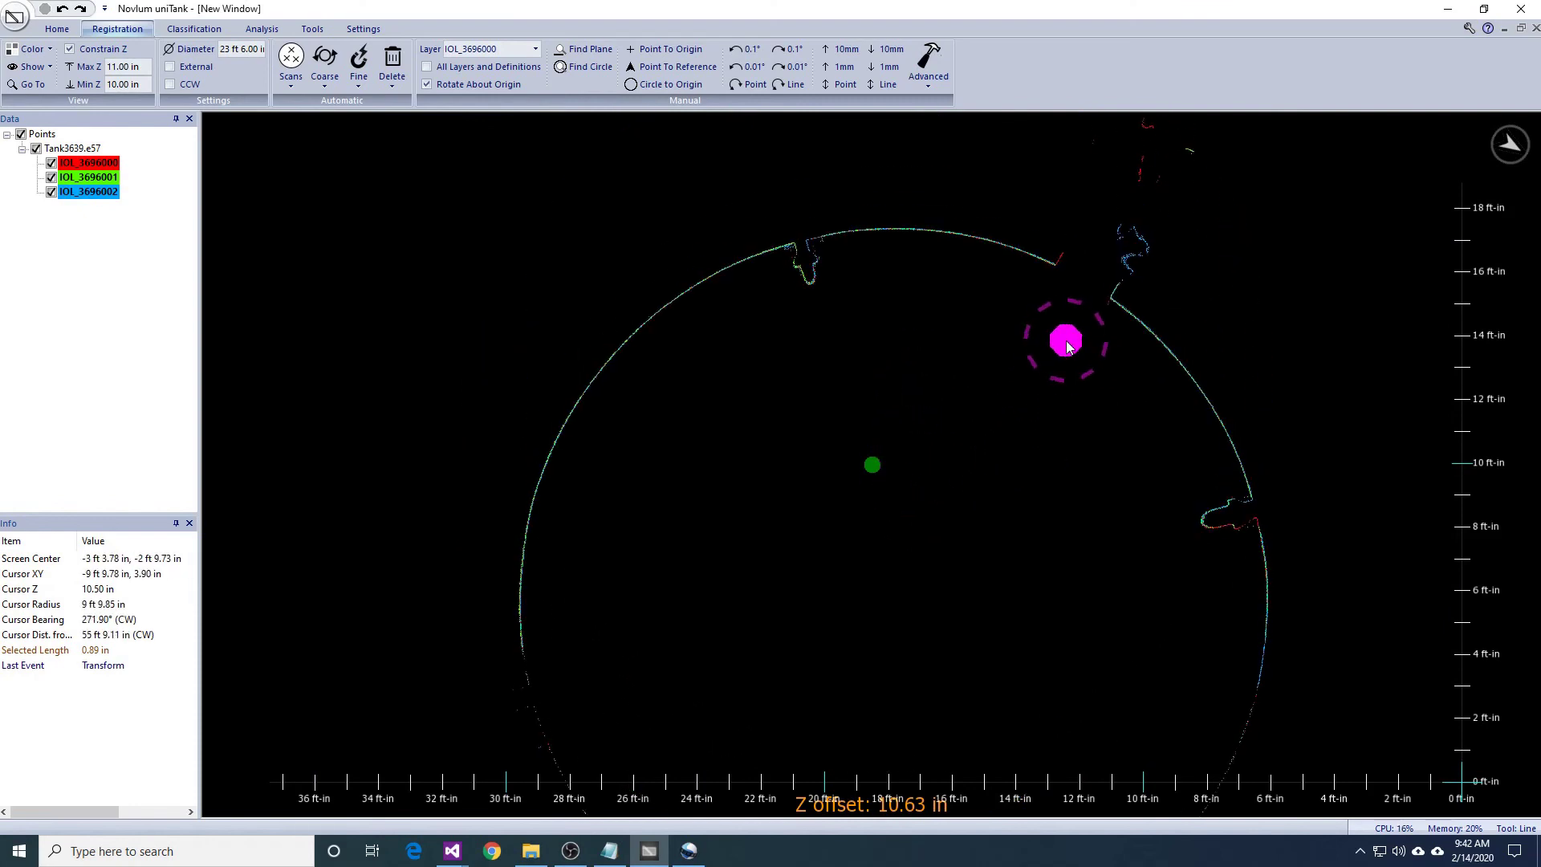
# Lower the Z slice to 9 to 10 in and examine the layer alignment around the tank, its opening and its wall features.
pyautogui.press('pagedown')
pyautogui.press('pagedown')
pyautogui.moveTo(750, 613); pyautogui.dragTo(877, 279, button='middle')
pyautogui.scroll(4, 625, 511)
pyautogui.moveTo(405, 285); pyautogui.dragTo(874, 388, button='middle')
pyautogui.scroll(5, 867, 418)
pyautogui.moveTo(961, 164); pyautogui.dragTo(939, 377, button='middle')
pyautogui.scroll(2, 940, 376)
pyautogui.keyDown('shift'); pyautogui.scroll(1, 953, 406); pyautogui.keyUp('shift')
pyautogui.moveTo(954, 411); pyautogui.dragTo(812, 537)
pyautogui.scroll(-10, 812, 533)
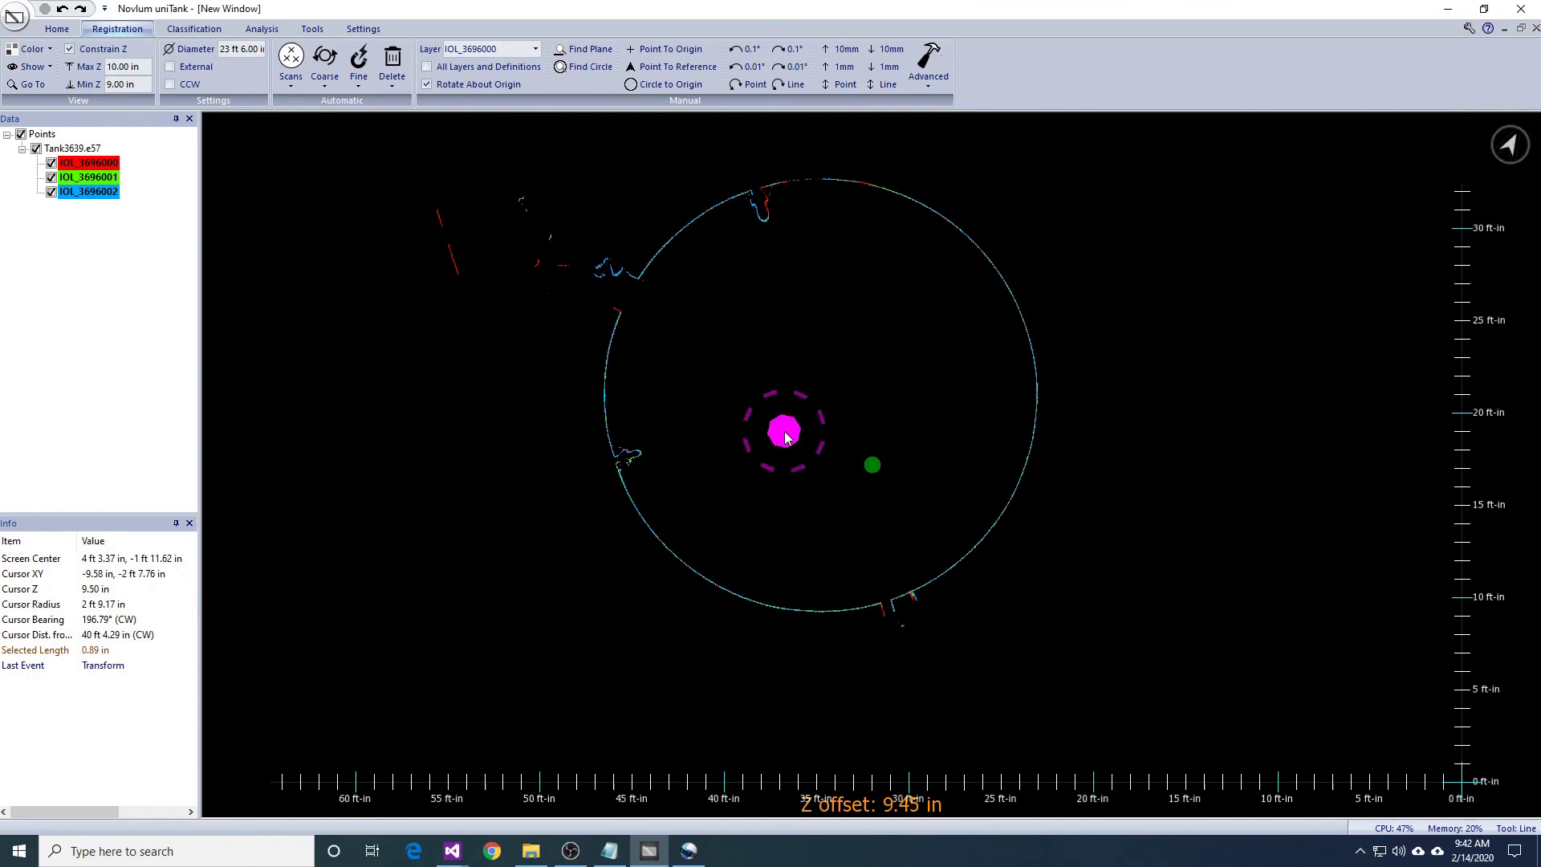
pyautogui.moveTo(896, 429); pyautogui.dragTo(955, 459)
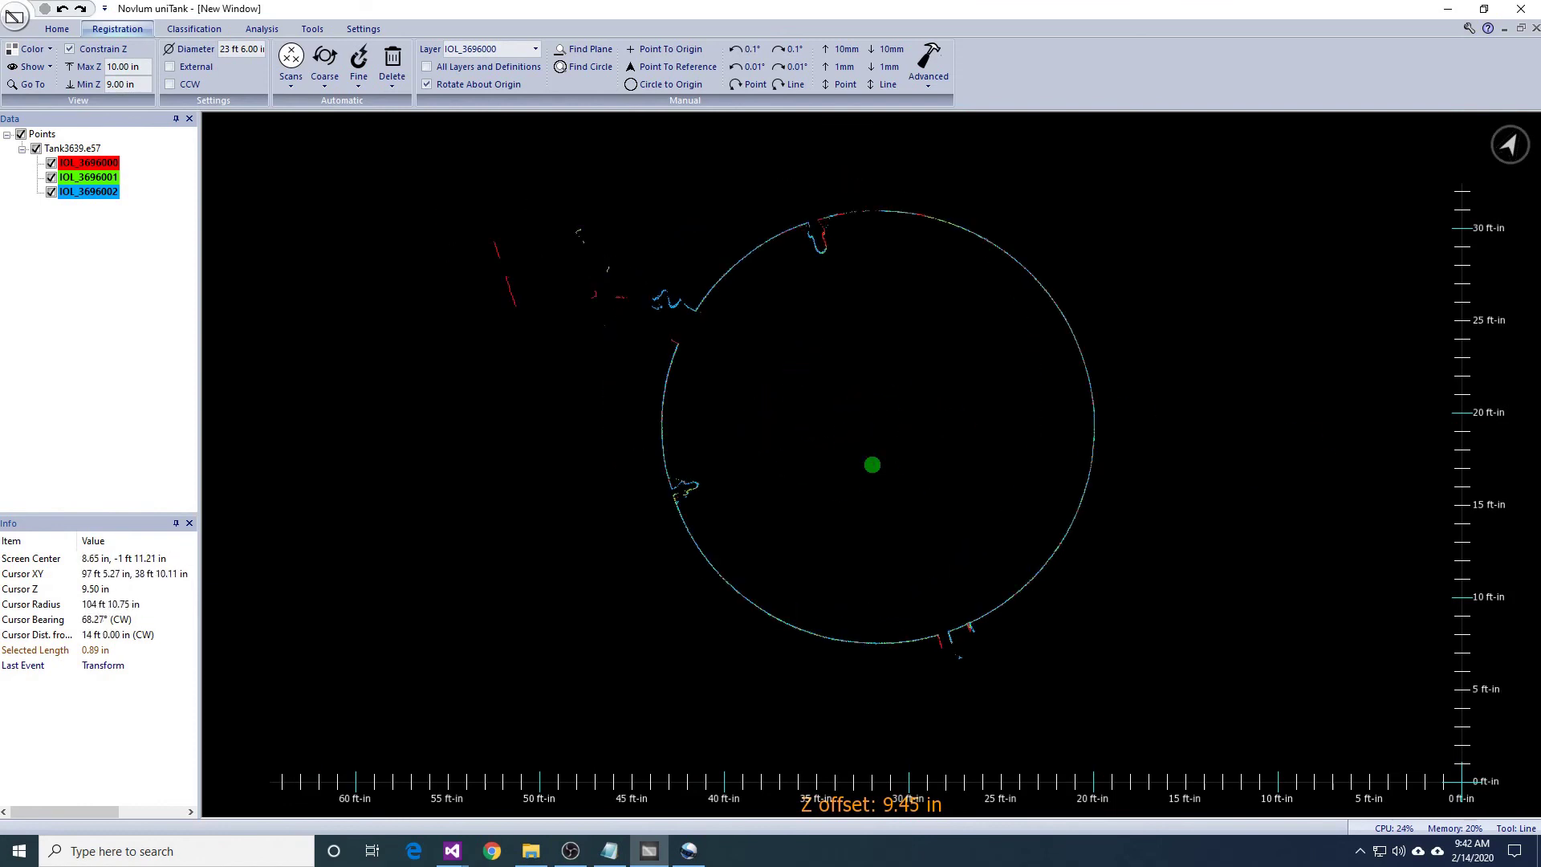